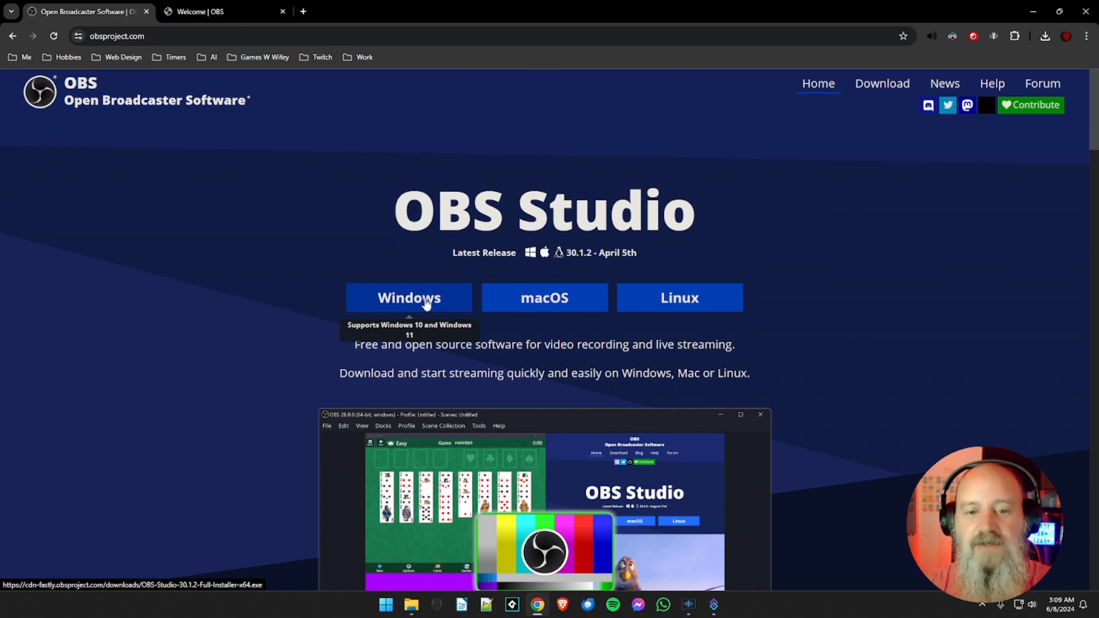
# - Download the OBS Studio 30.1.2 Windows installer and save it to the Desktop
pyautogui.click(425, 302)
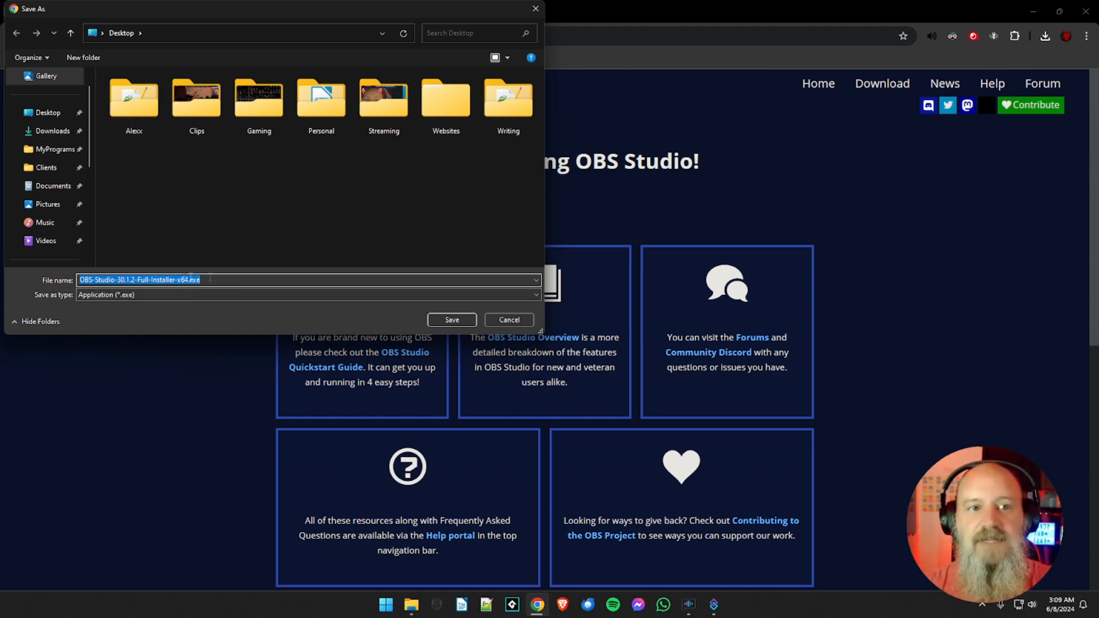
pyautogui.click(442, 317)
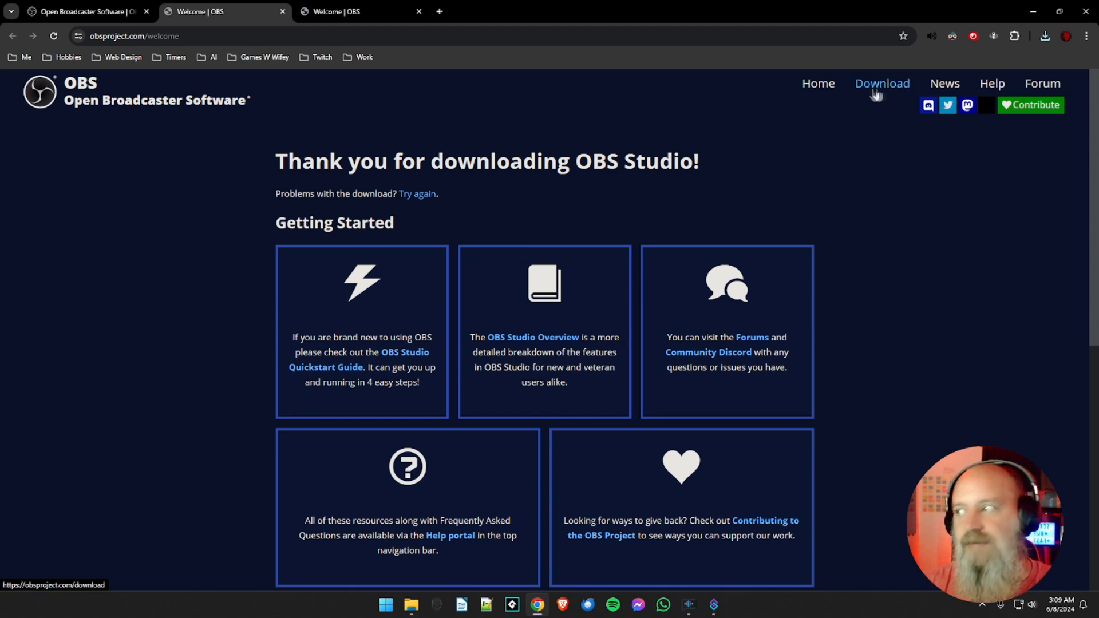
# - Go to the full download page, scroll to the Windows options, then minimize Chrome
pyautogui.click(881, 86)
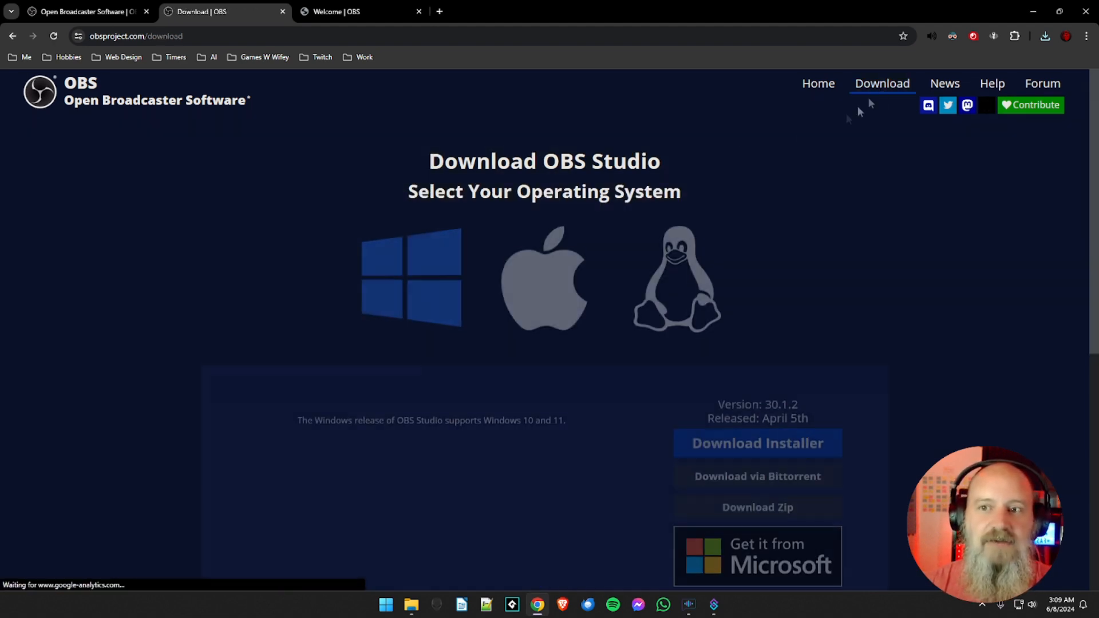
pyautogui.scroll(-2, 641, 283)
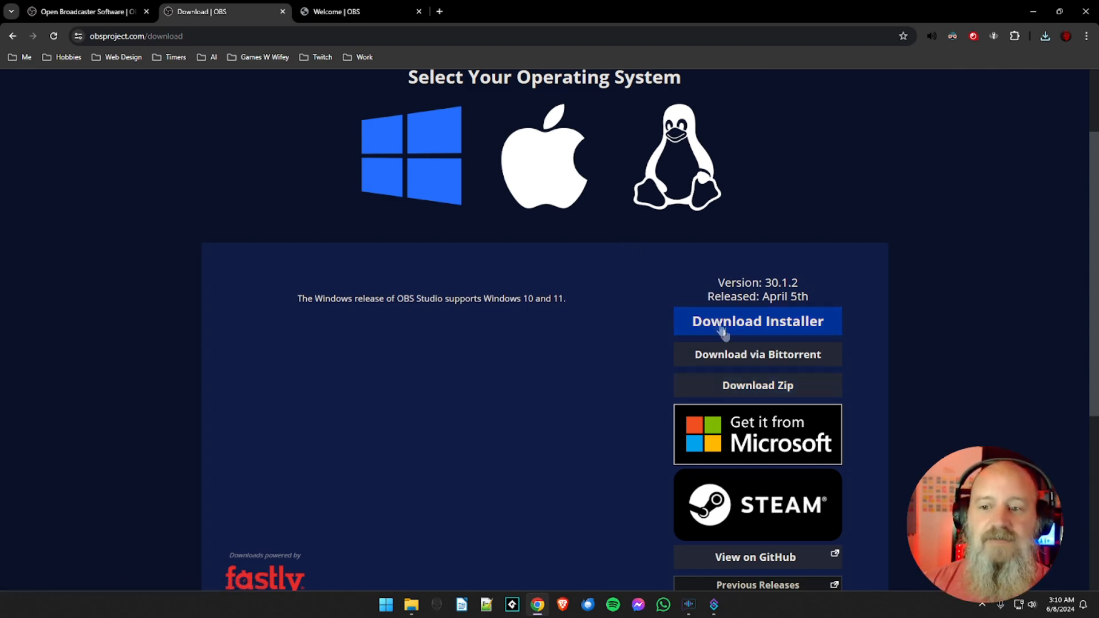
pyautogui.click(1034, 12)
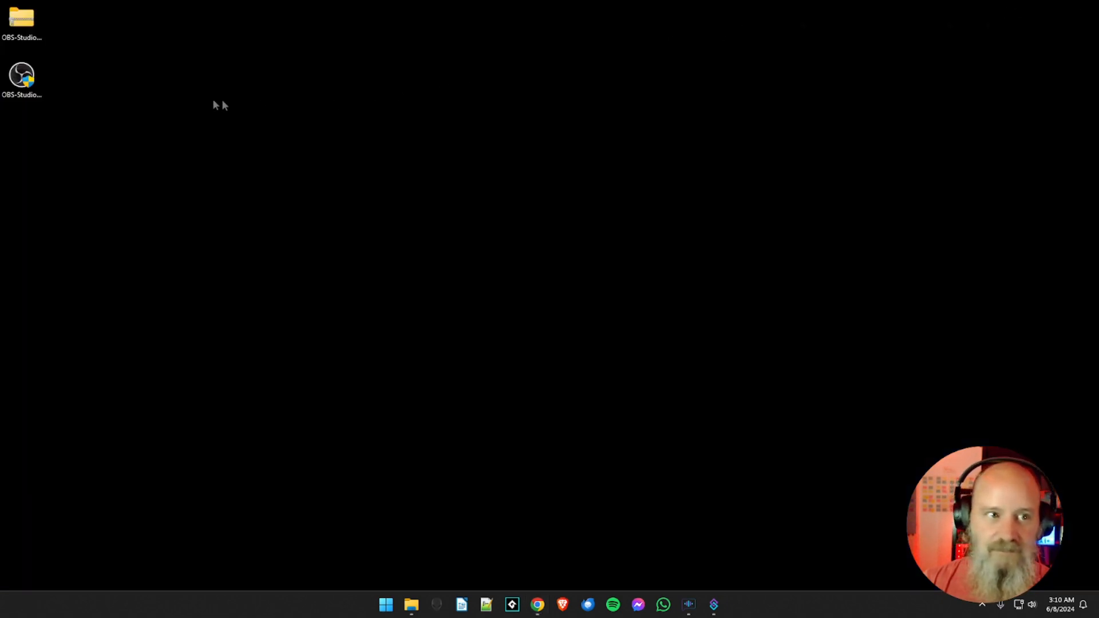
# - Run the OBS 30.1.2 installer, then cancel it after the 'OBS Studio is already running' warning
pyautogui.moveTo(21, 74); pyautogui.dragTo(423, 125)
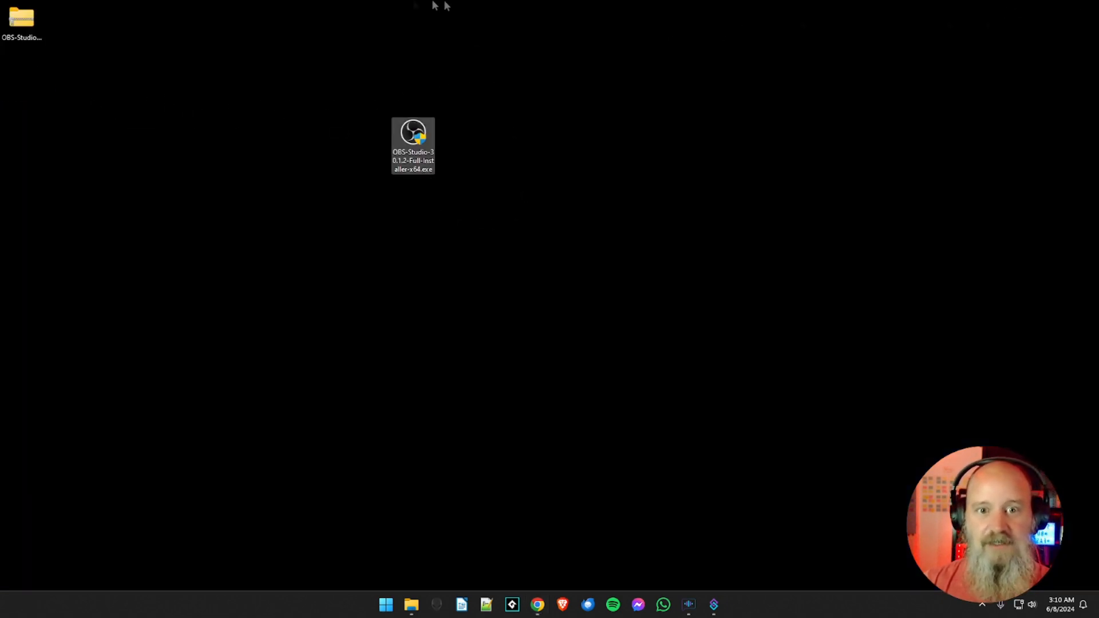
pyautogui.click(351, 176)
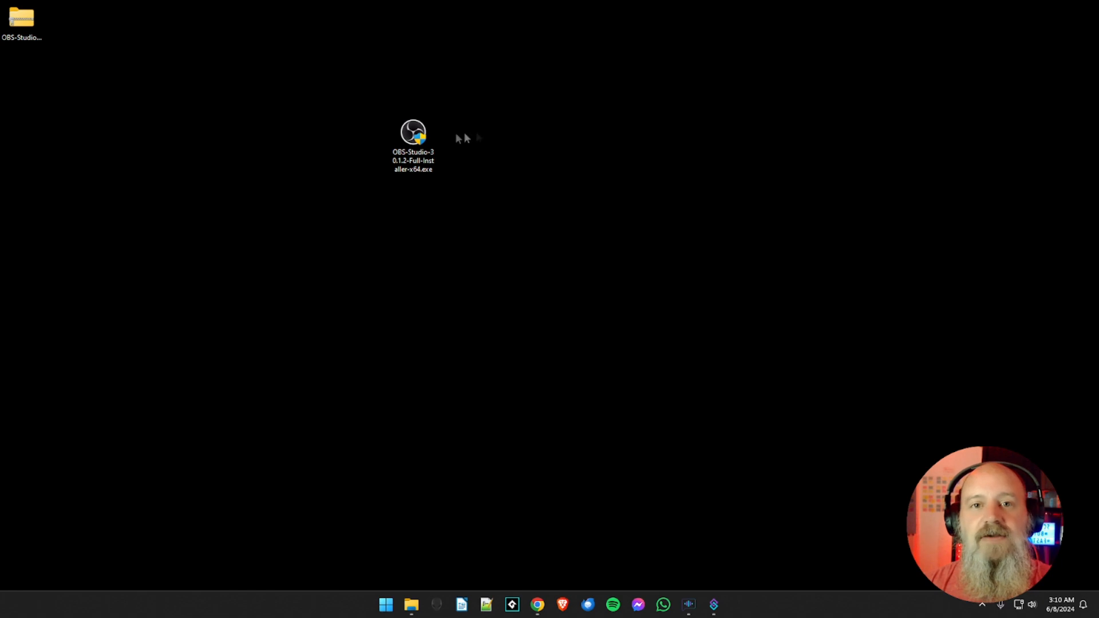
pyautogui.doubleClick(413, 136)
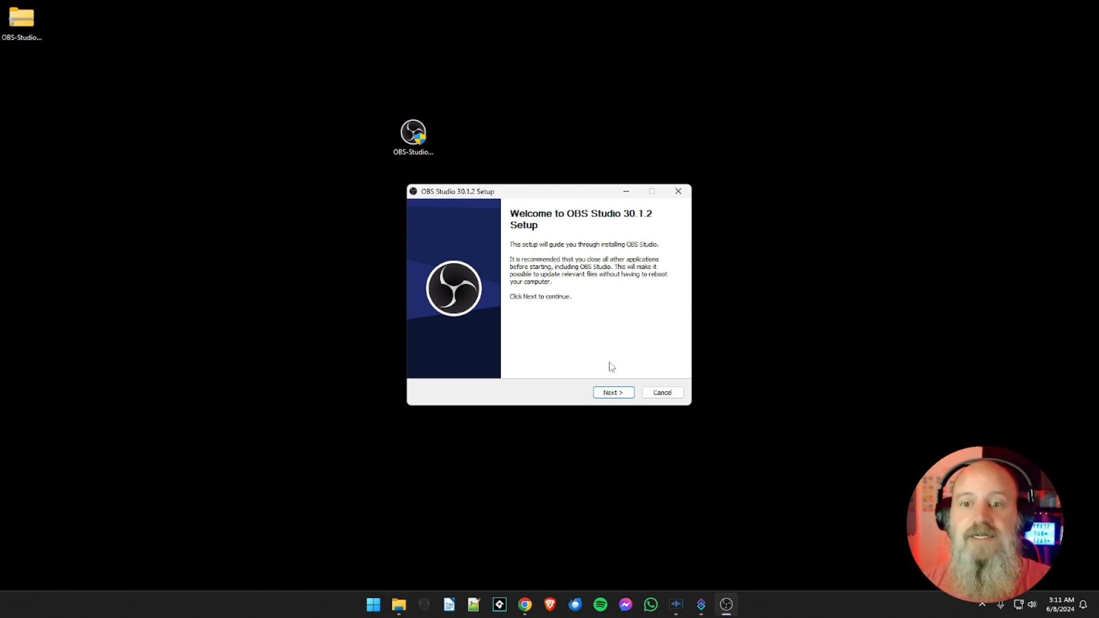
pyautogui.click(612, 393)
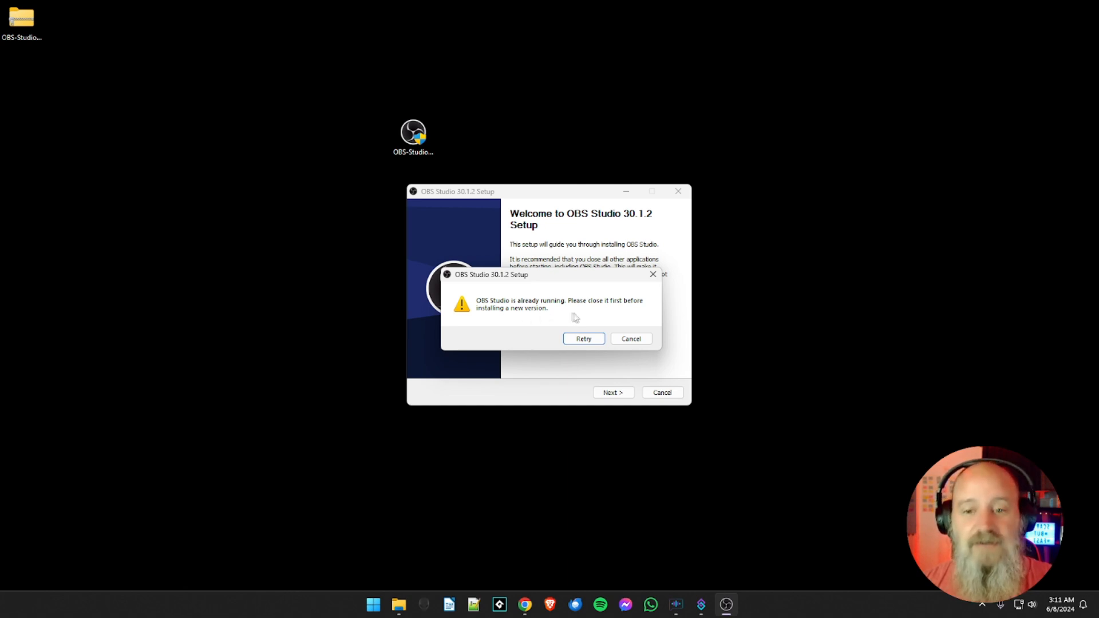
pyautogui.click(629, 339)
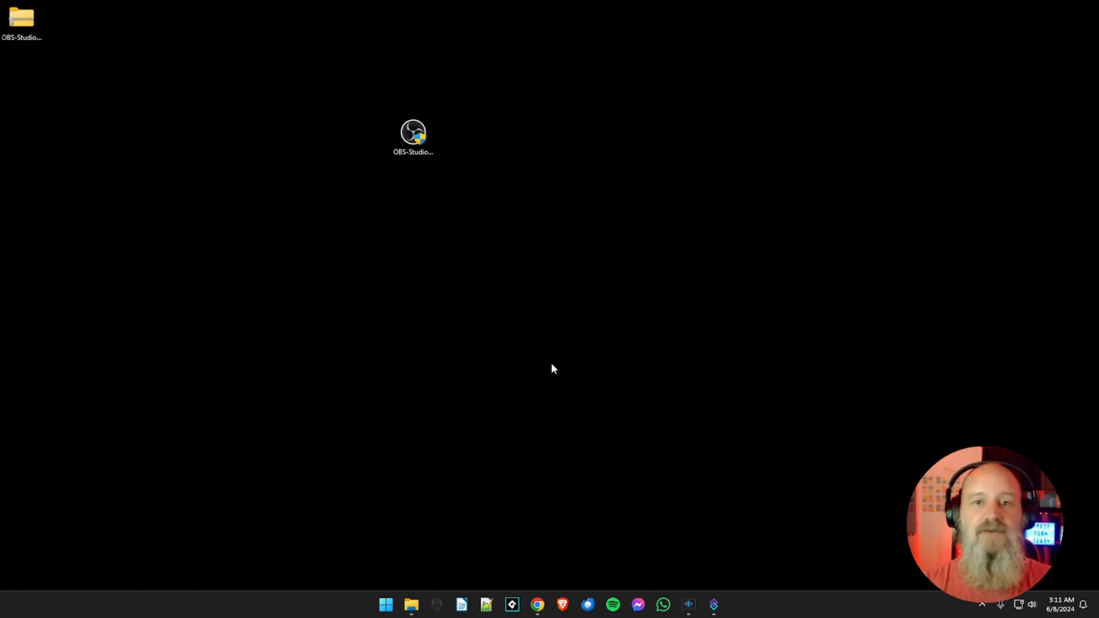
pyautogui.click(411, 605)
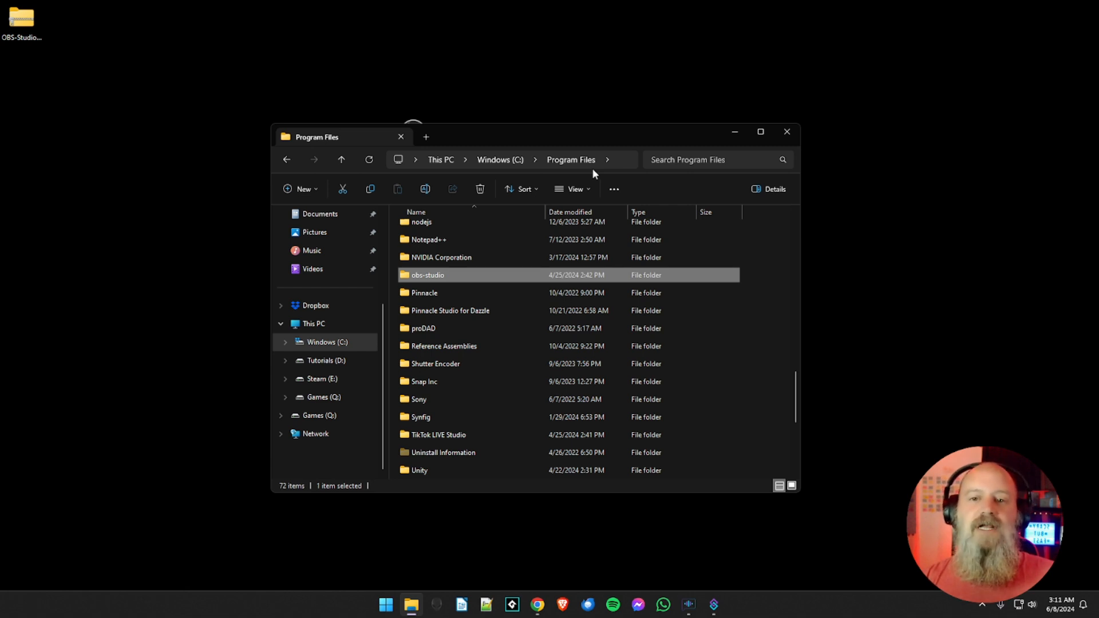
pyautogui.click(500, 160)
pyautogui.click(448, 355)
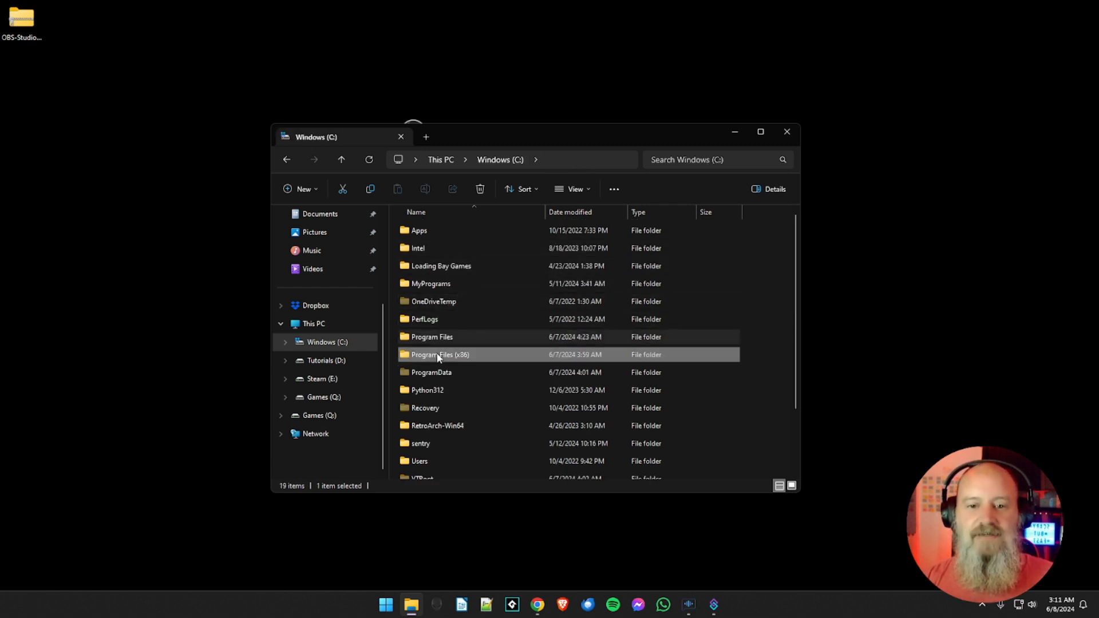
pyautogui.doubleClick(445, 338)
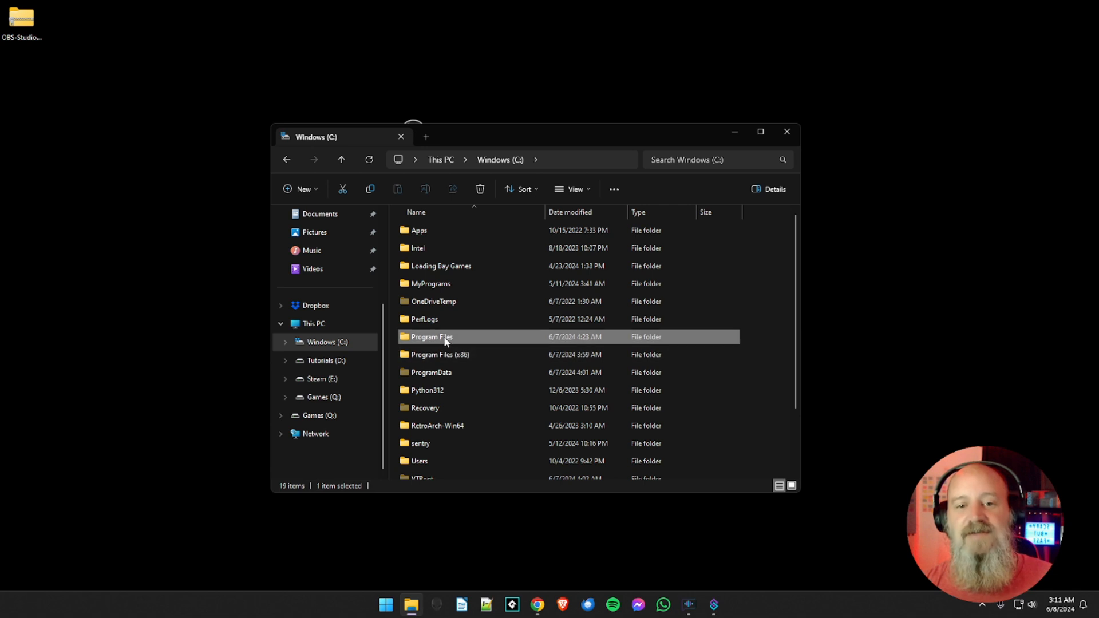
pyautogui.scroll(-7, 462, 314)
pyautogui.scroll(-3, 462, 315)
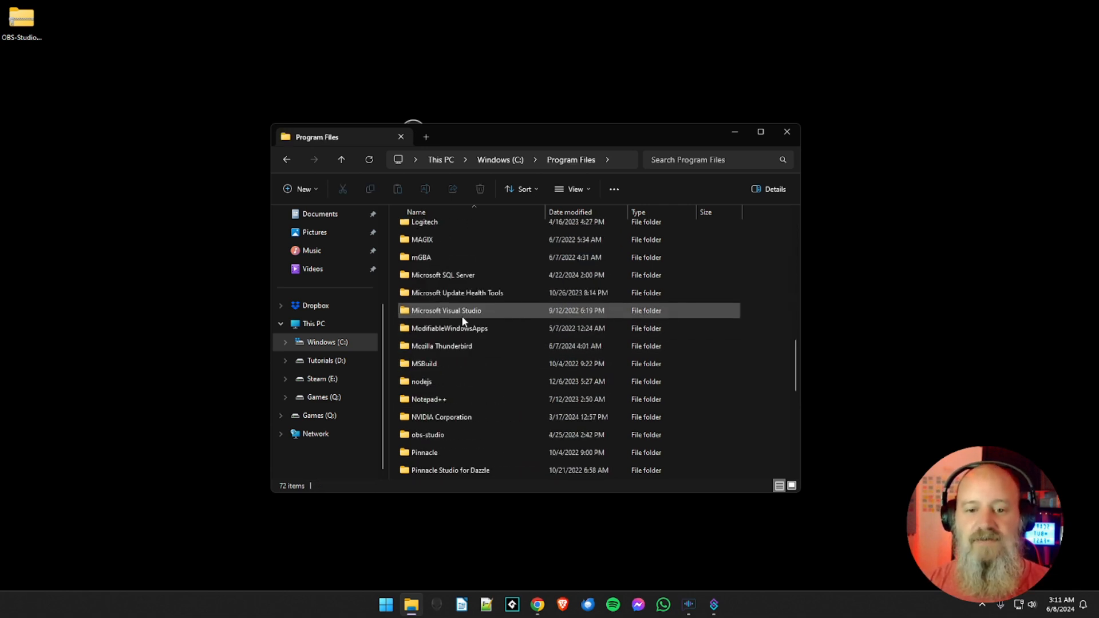
pyautogui.scroll(-3, 452, 327)
pyautogui.click(434, 330)
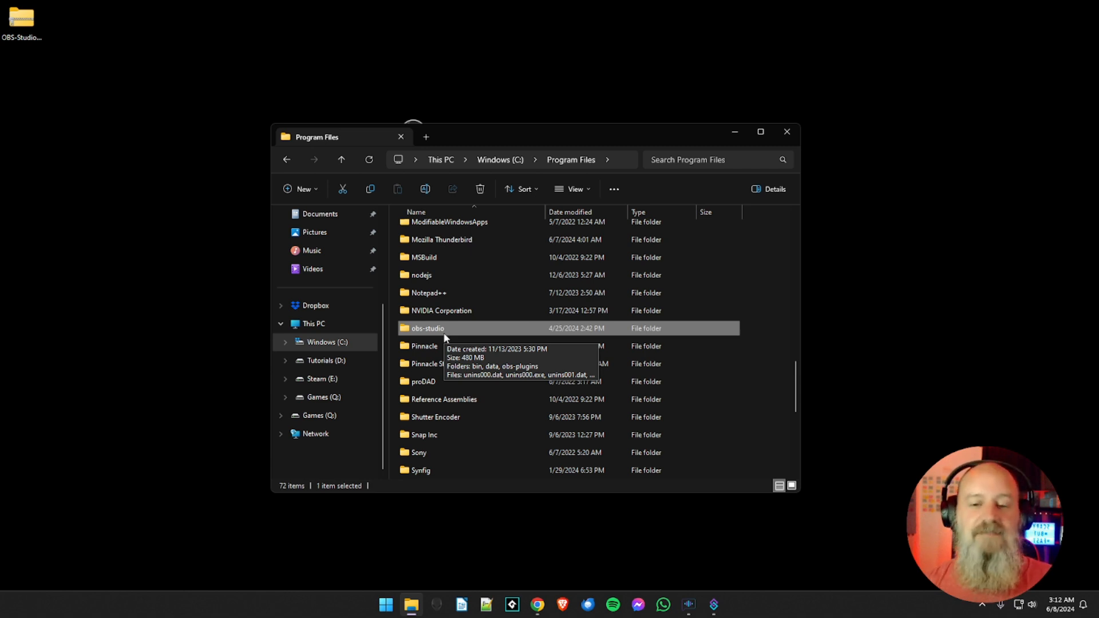
pyautogui.doubleClick(445, 331)
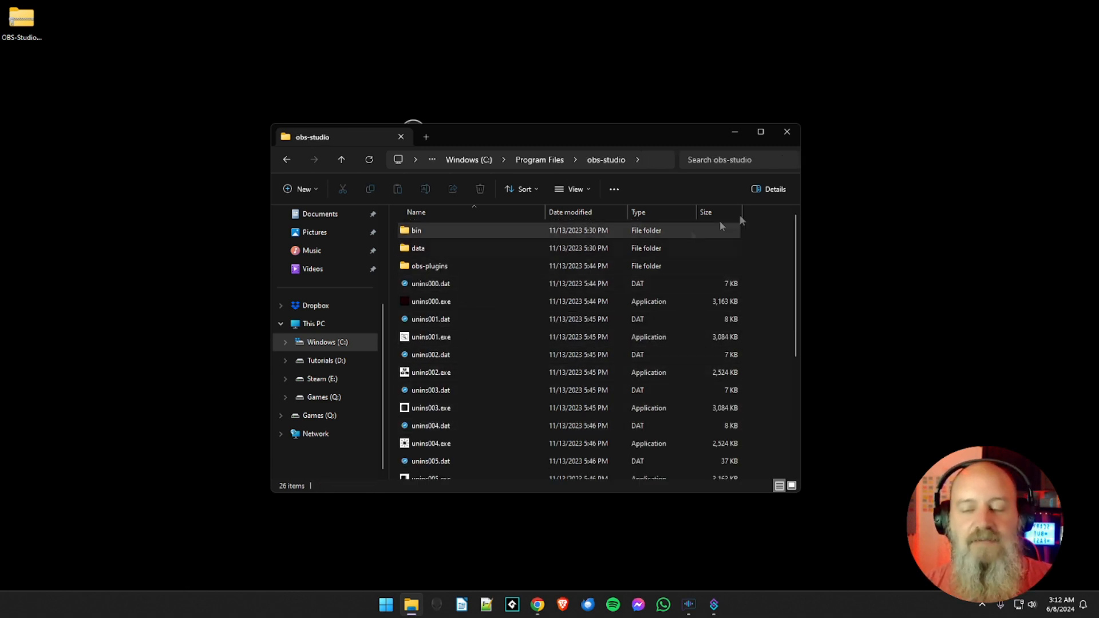
pyautogui.click(797, 131)
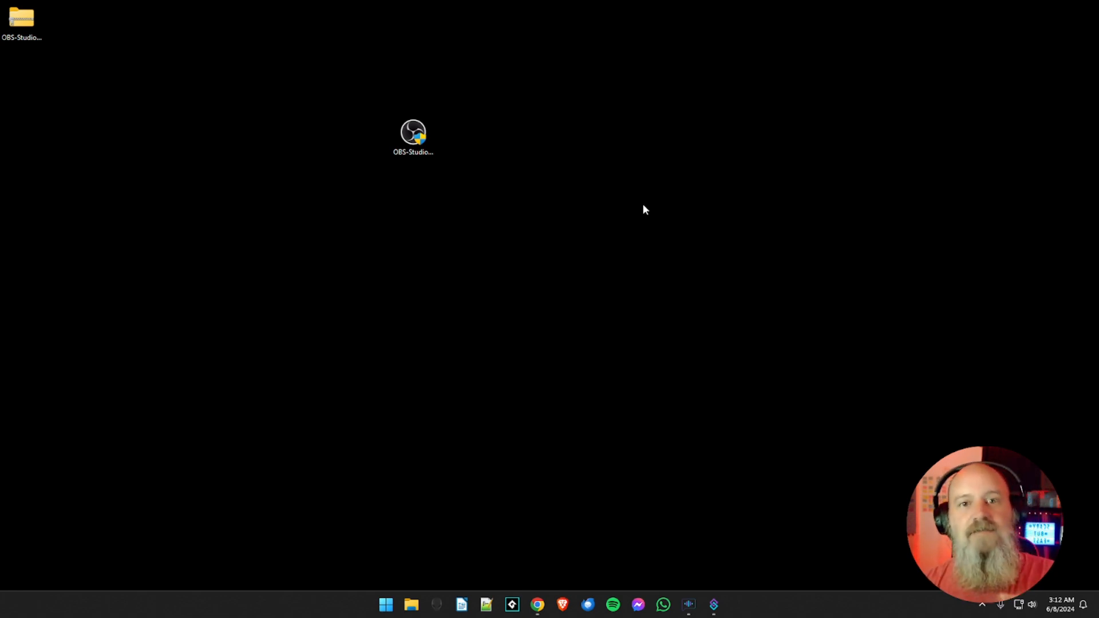
# - Extract OBS-Studio-30.1.2.zip with Extract All into a new folder on the Desktop
pyautogui.moveTo(417, 140); pyautogui.dragTo(63, 93)
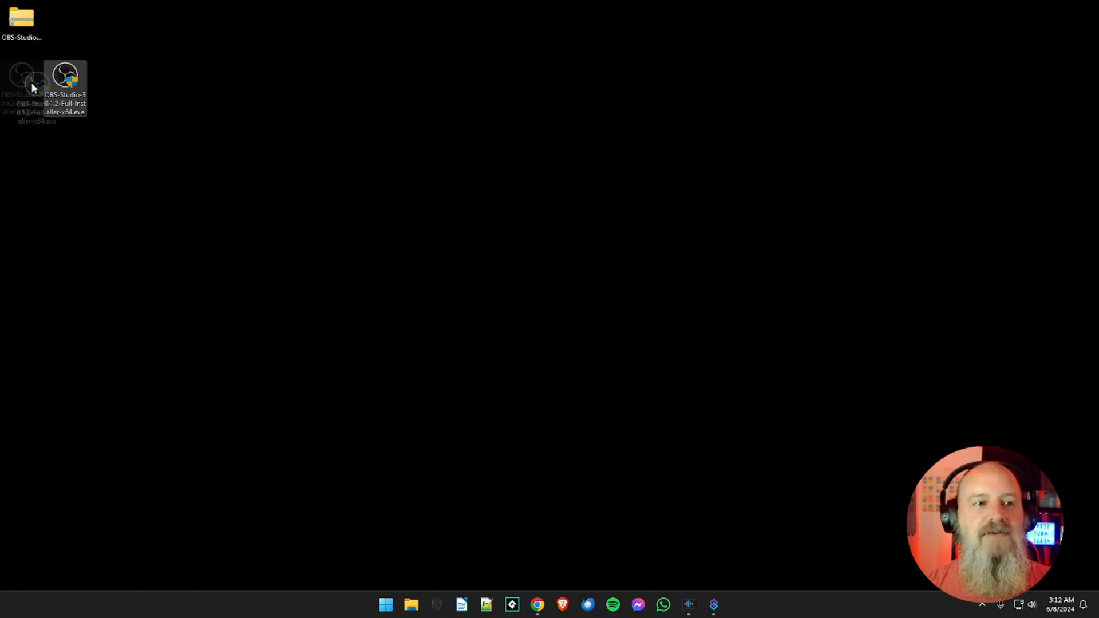
pyautogui.moveTo(28, 32); pyautogui.dragTo(410, 90)
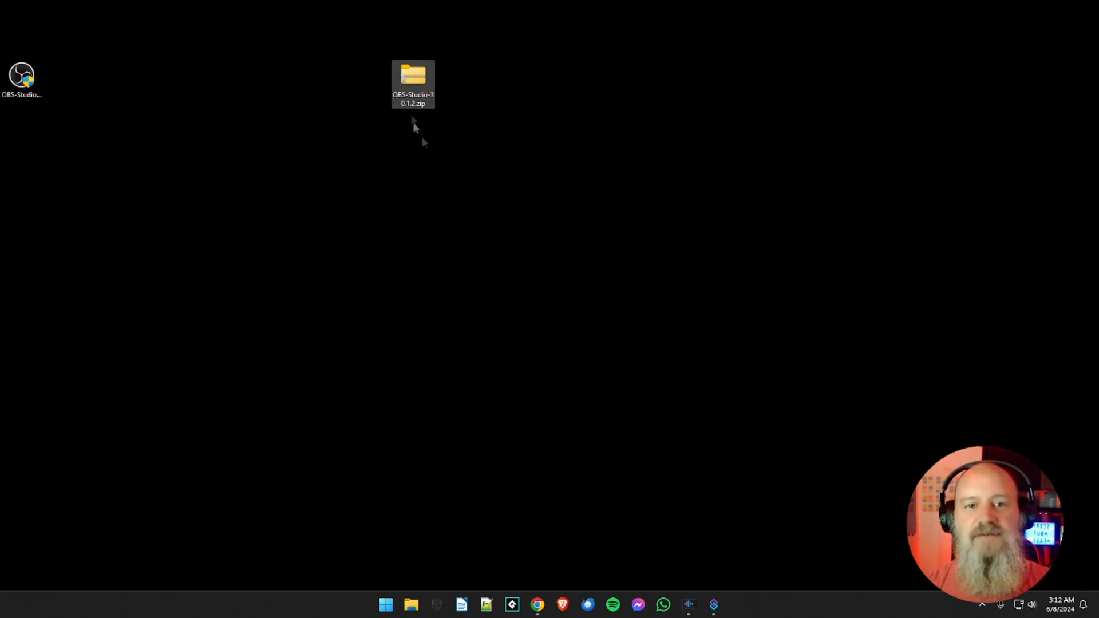
pyautogui.rightClick(414, 83)
pyautogui.click(459, 172)
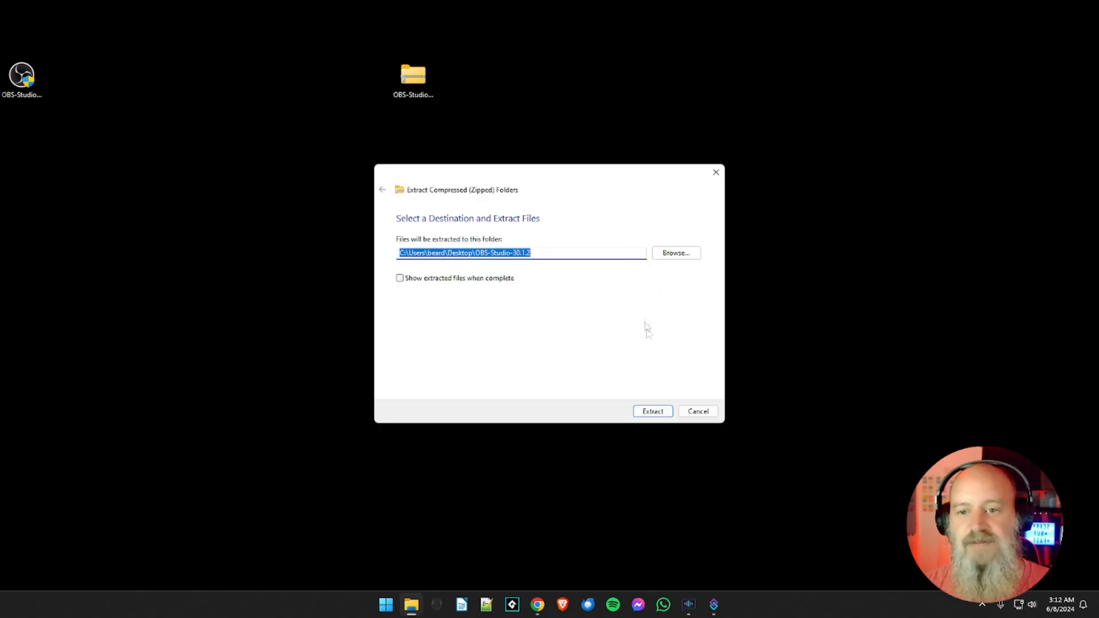
pyautogui.click(653, 412)
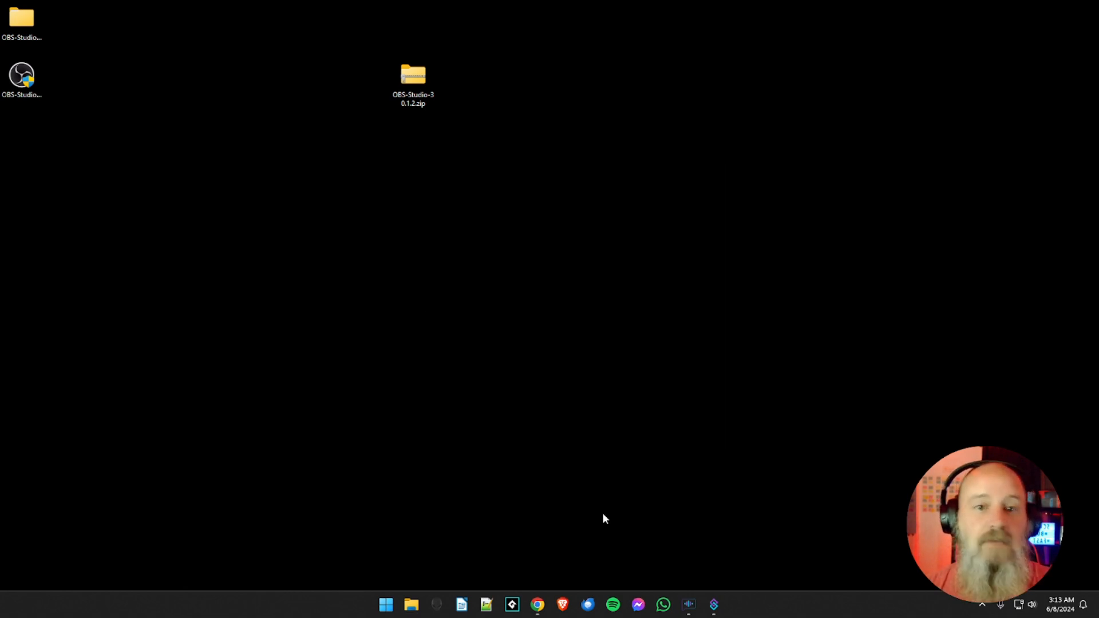
# - Rearrange the desktop icons: the zip in the top-left corner, the extracted folder mid-desktop
pyautogui.moveTo(388, 83); pyautogui.dragTo(40, 137)
pyautogui.moveTo(19, 33); pyautogui.dragTo(542, 148)
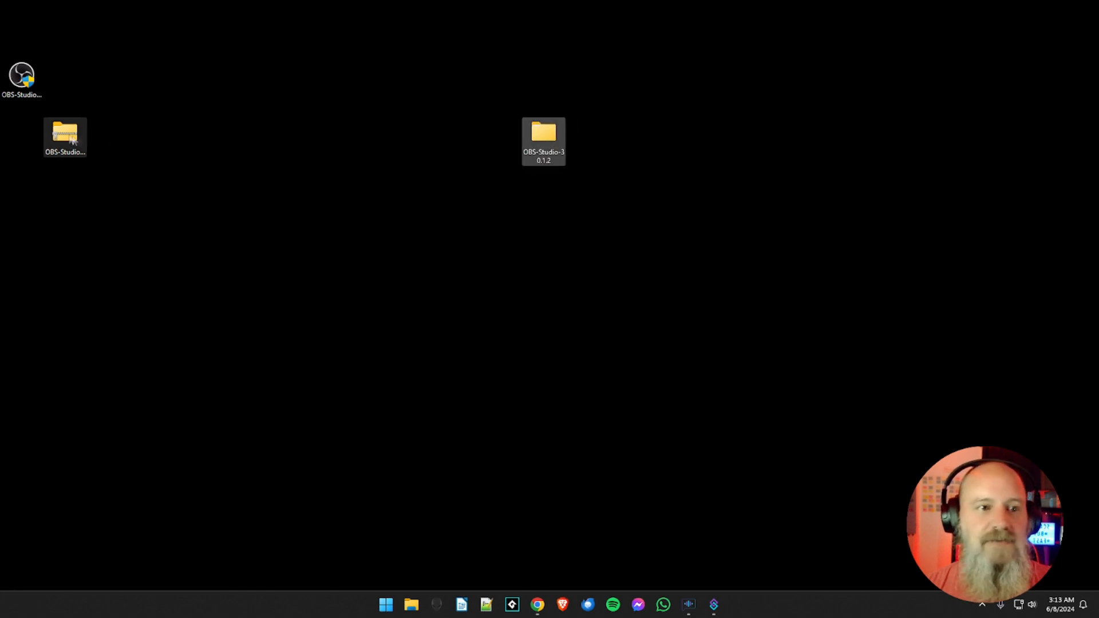
pyautogui.moveTo(73, 140); pyautogui.dragTo(24, 23)
# - Rename the extracted OBS-Studio-30.1.2 folder to OBS-Tester
pyautogui.click(538, 146)
pyautogui.rightClick(545, 151)
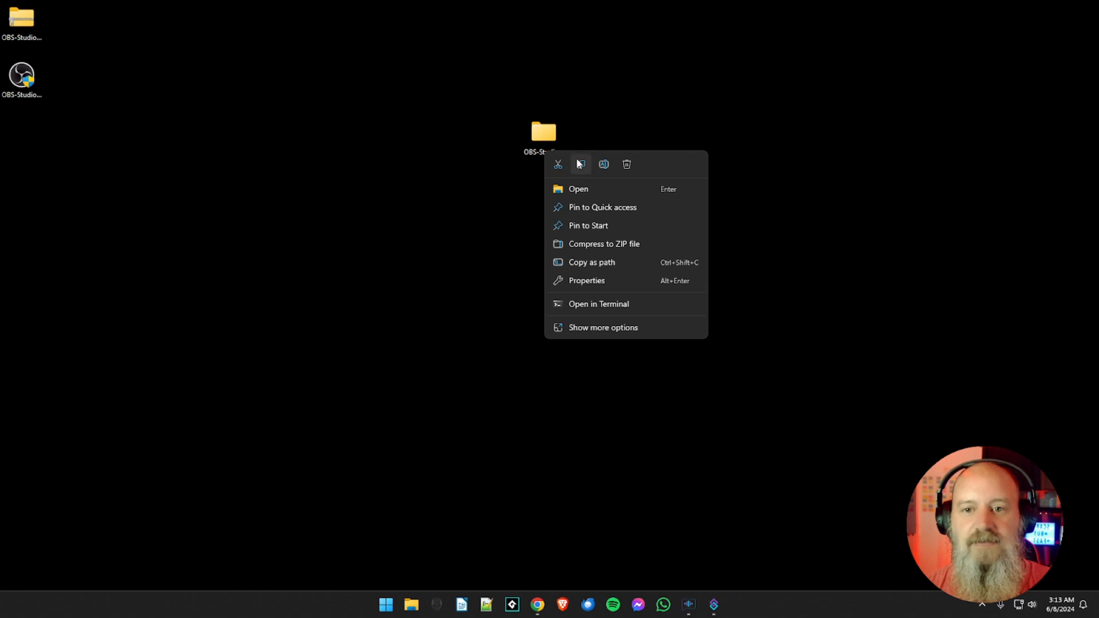
pyautogui.click(604, 164)
pyautogui.click(556, 163)
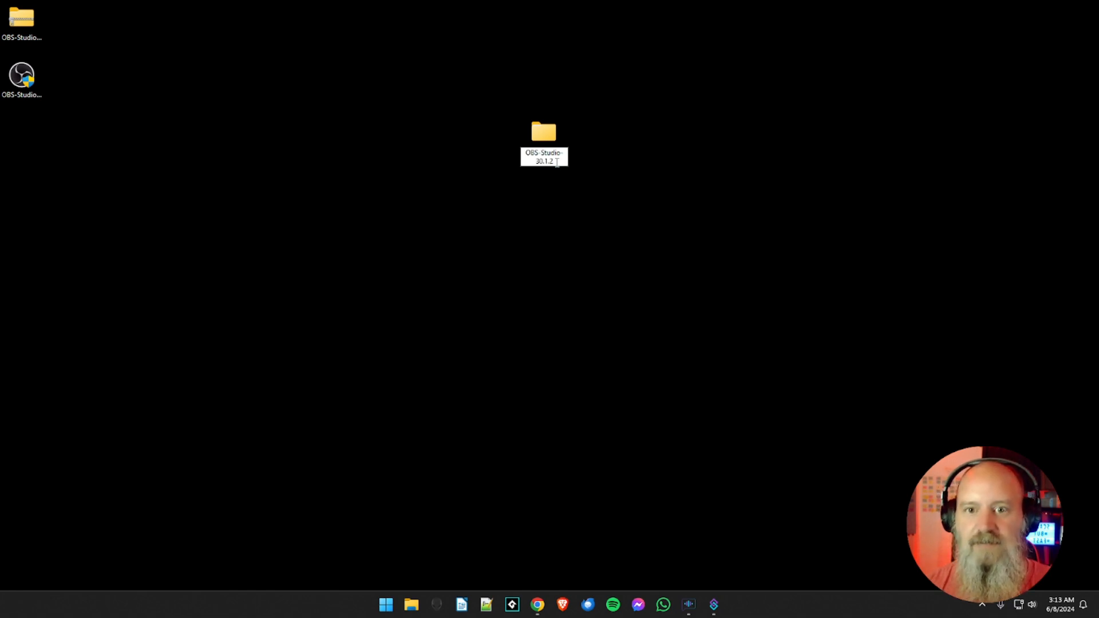
pyautogui.moveTo(541, 153); pyautogui.dragTo(562, 163)
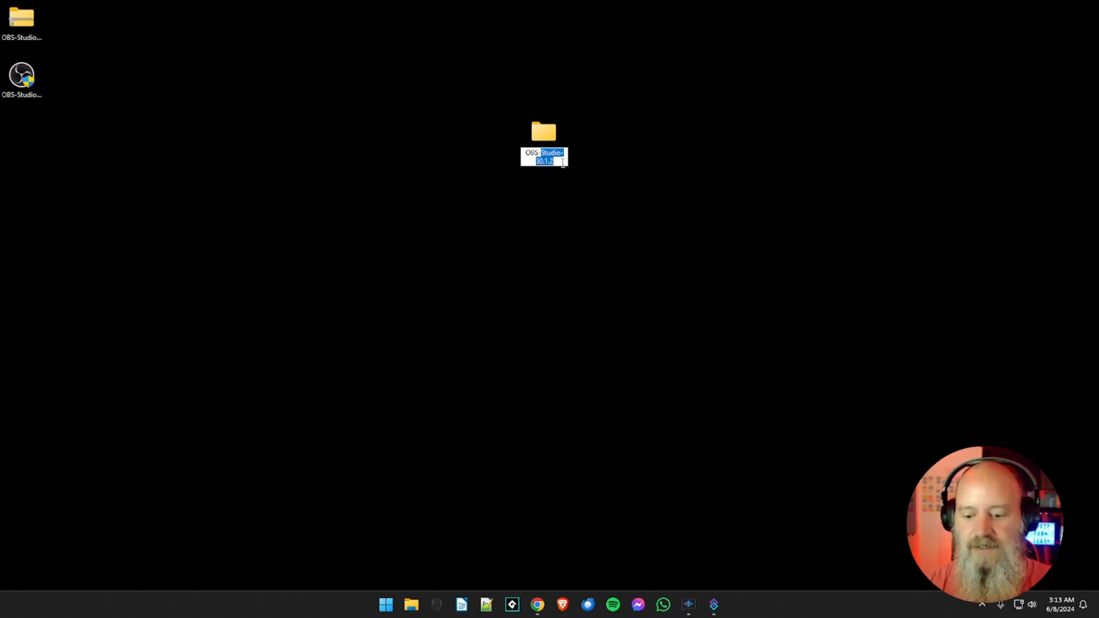
pyautogui.press('BackSpace')
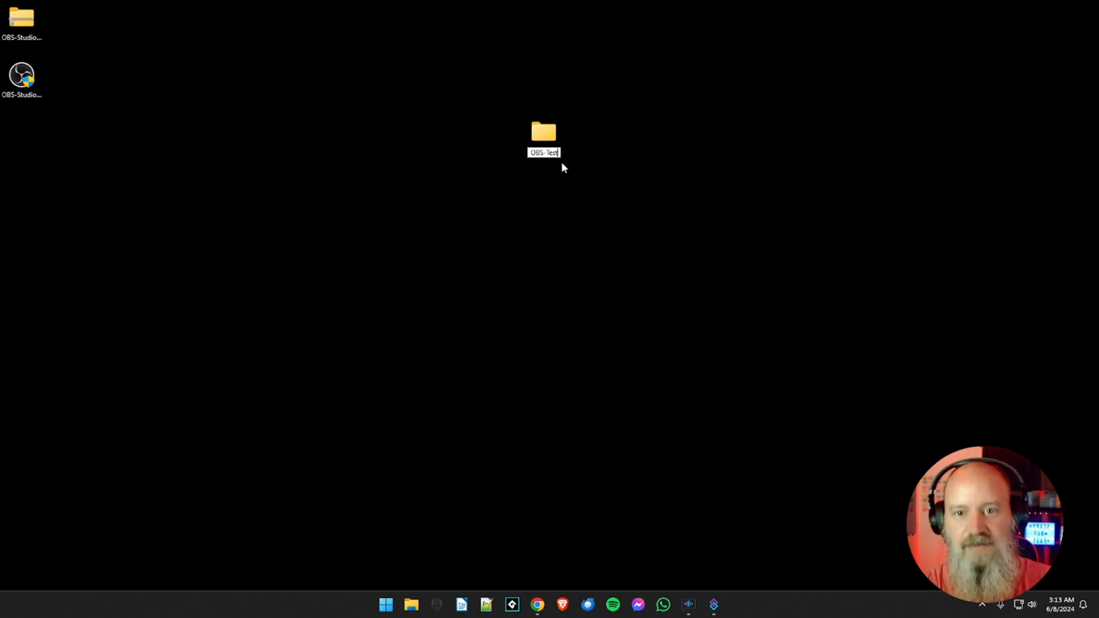
pyautogui.press('Return')
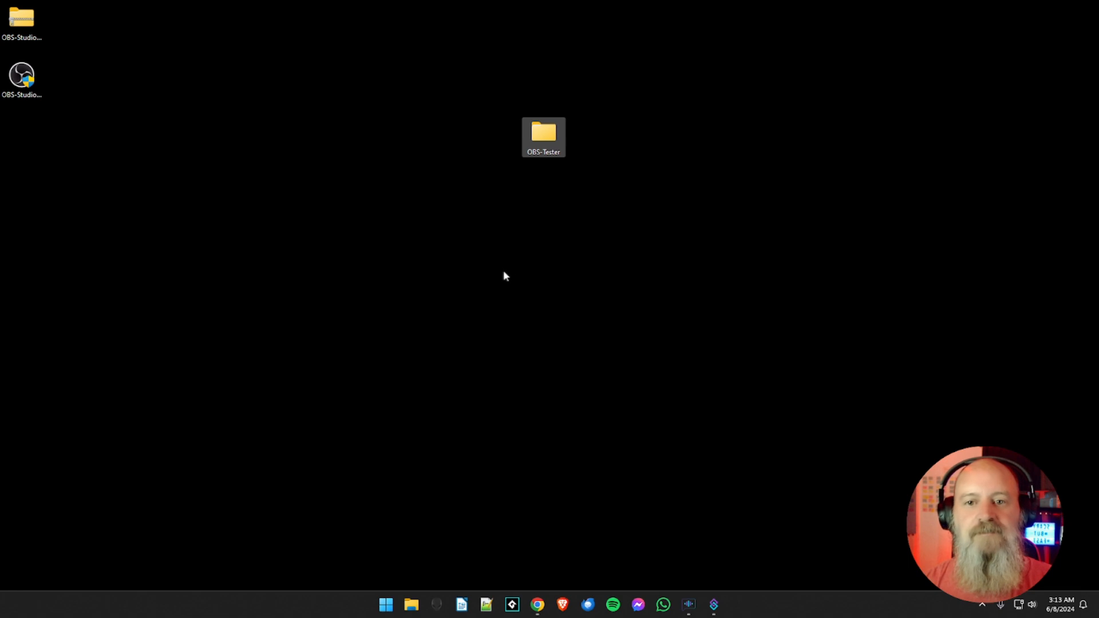
pyautogui.moveTo(543, 144); pyautogui.dragTo(499, 143)
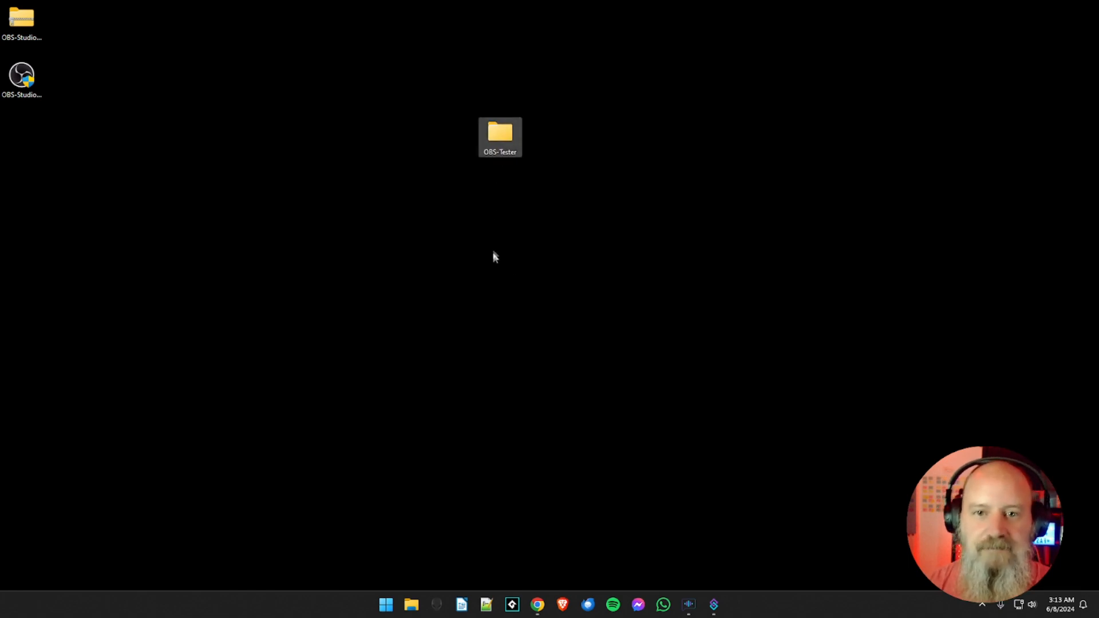
pyautogui.doubleClick(501, 138)
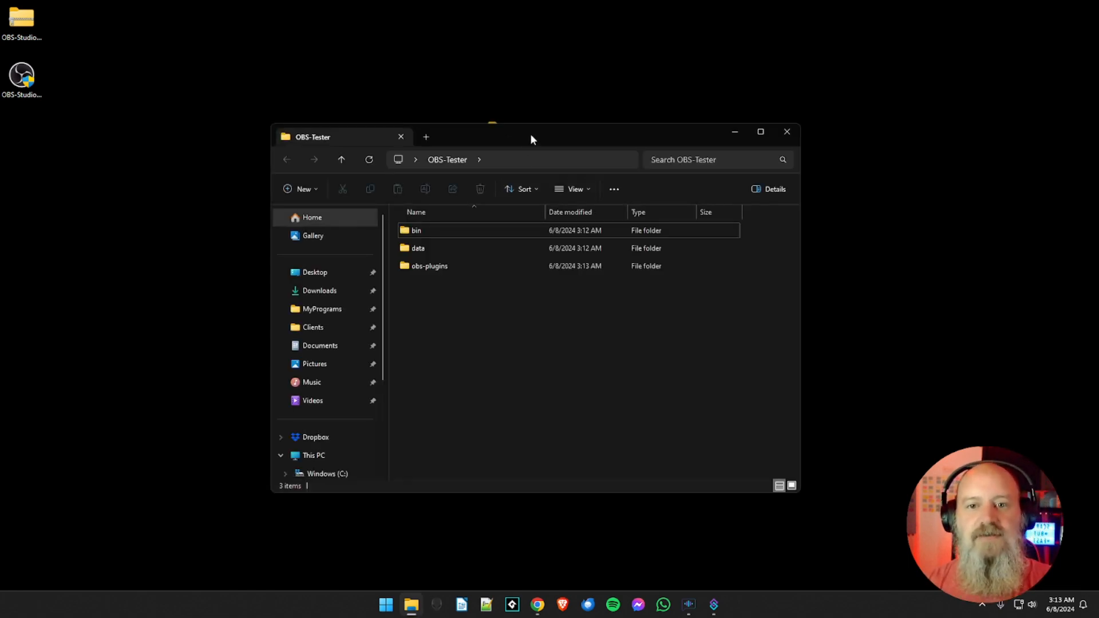
pyautogui.moveTo(530, 133); pyautogui.dragTo(526, 103)
pyautogui.moveTo(434, 314); pyautogui.dragTo(427, 221)
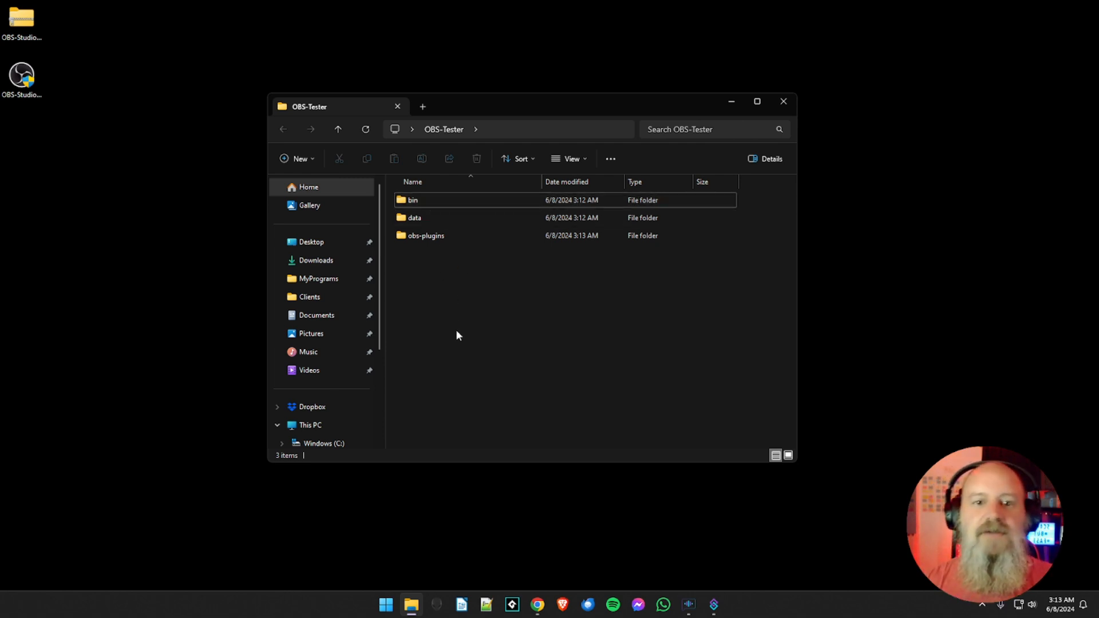
pyautogui.doubleClick(410, 204)
pyautogui.click(412, 205)
pyautogui.doubleClick(413, 202)
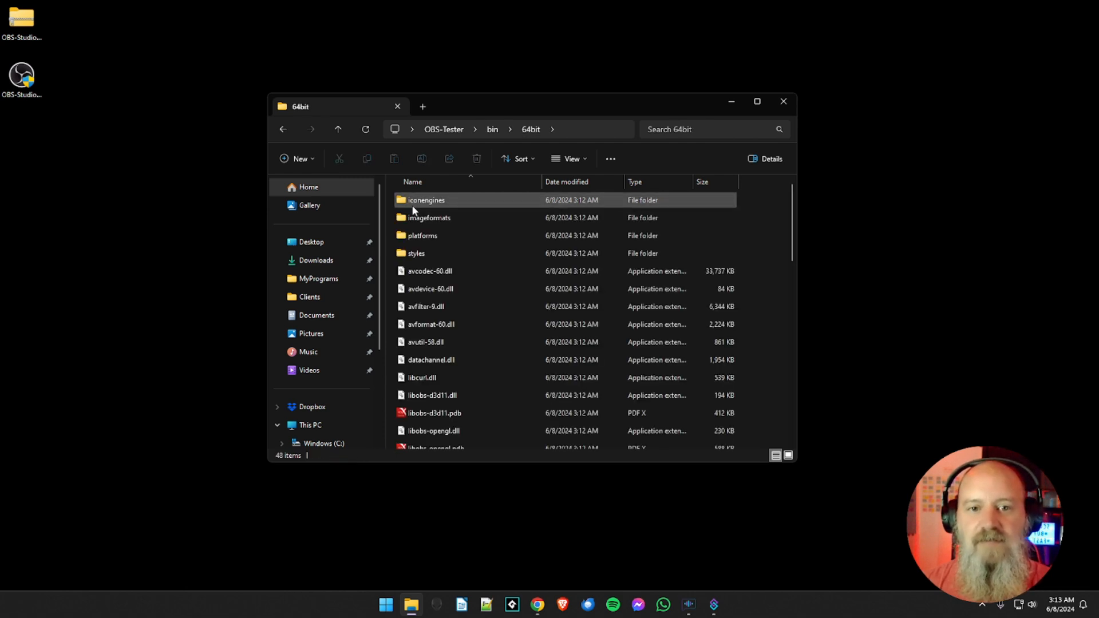
pyautogui.scroll(-7, 456, 290)
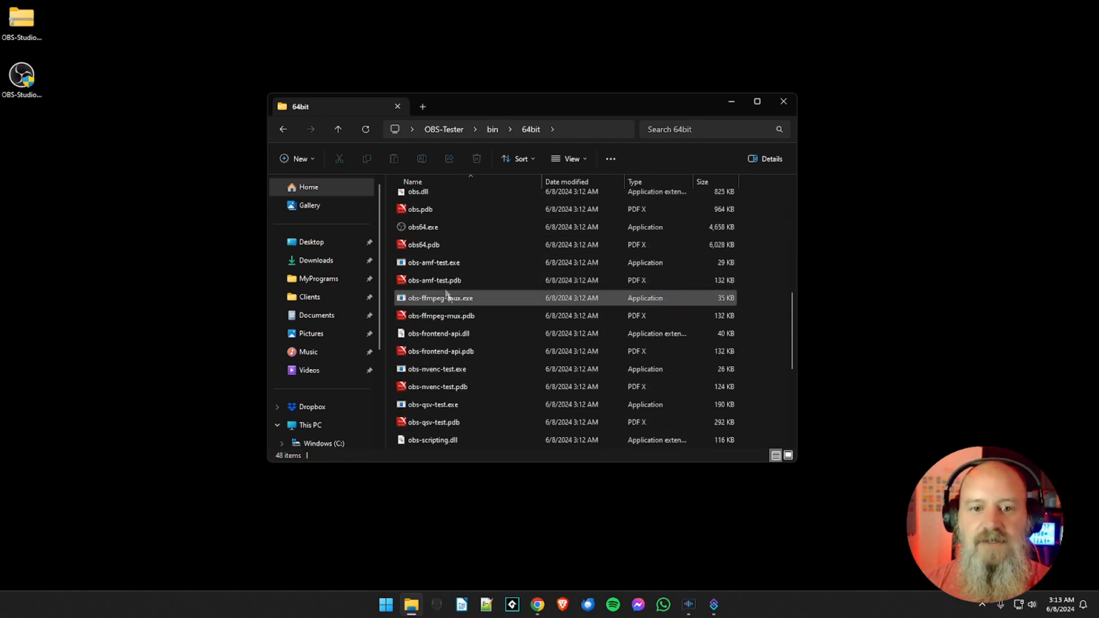
pyautogui.click(431, 230)
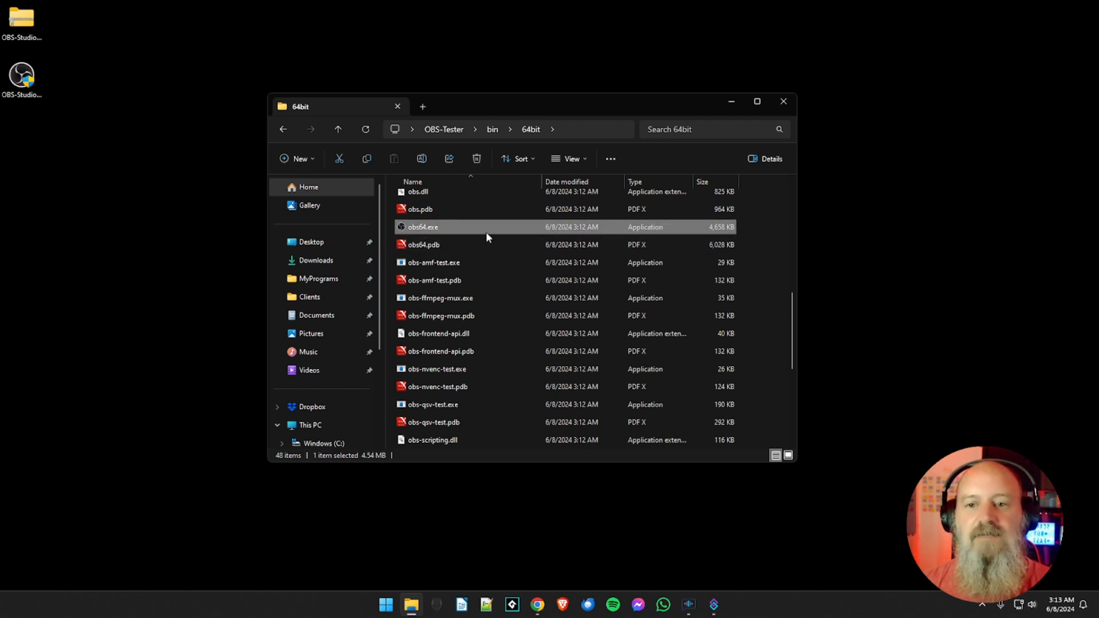
pyautogui.moveTo(486, 232)
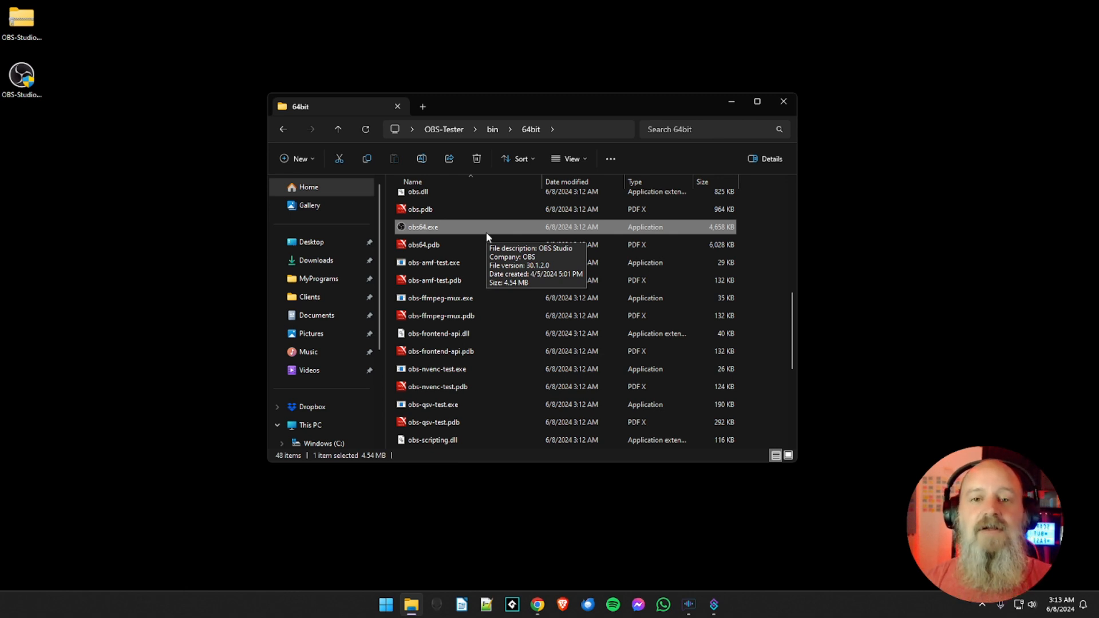
pyautogui.click(456, 132)
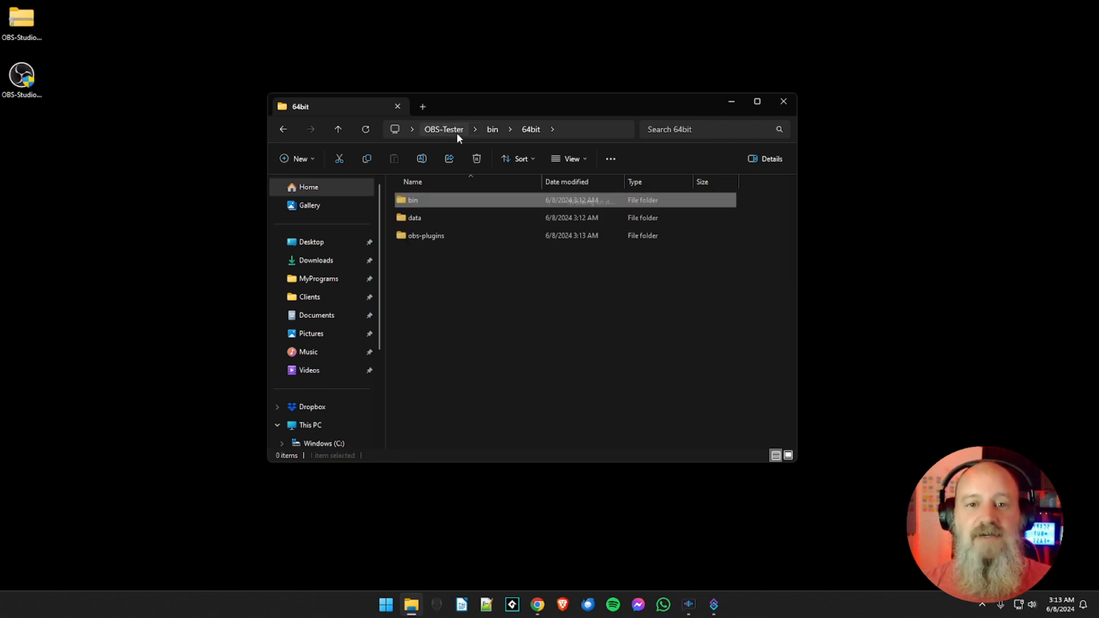
# - Create an empty obs_portable_mode.txt file in OBS-Tester, then open the bin folder
pyautogui.rightClick(415, 288)
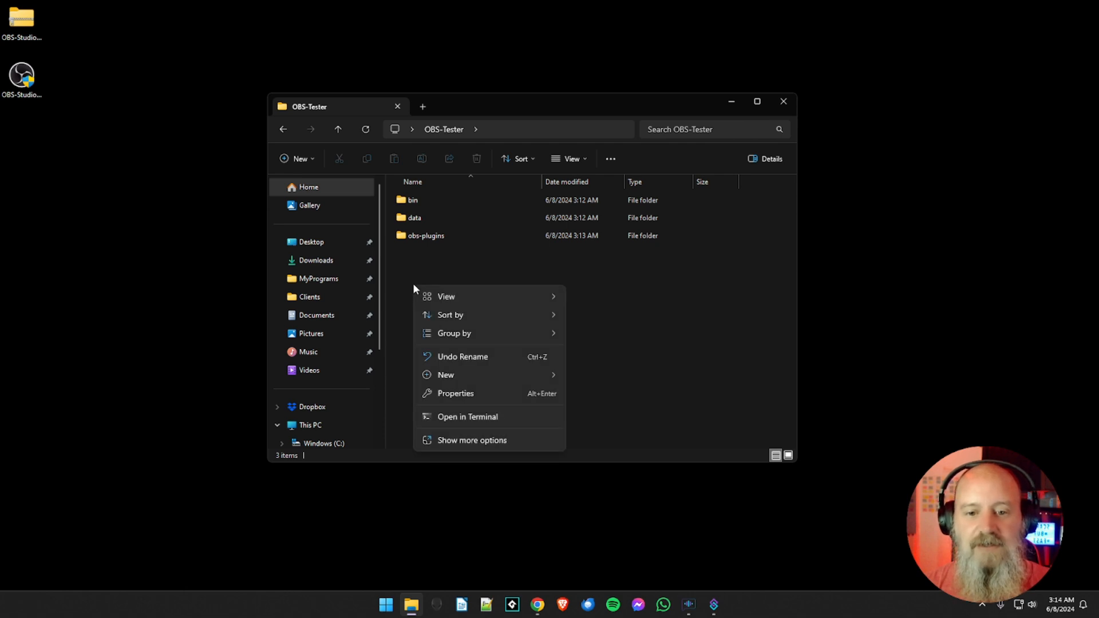
pyautogui.moveTo(455, 373)
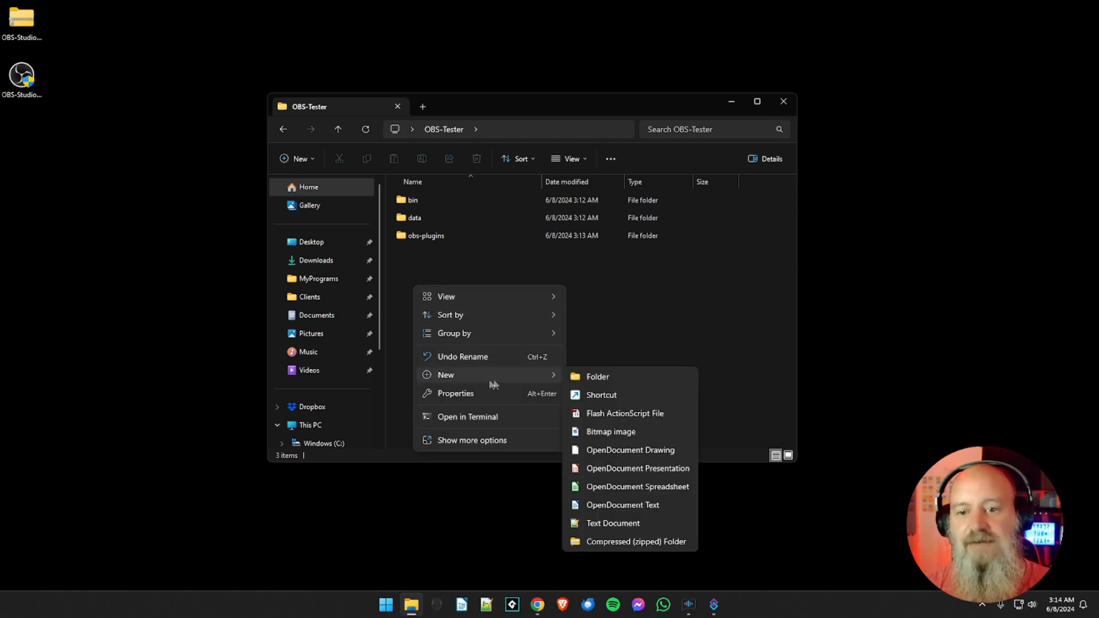
pyautogui.click(605, 526)
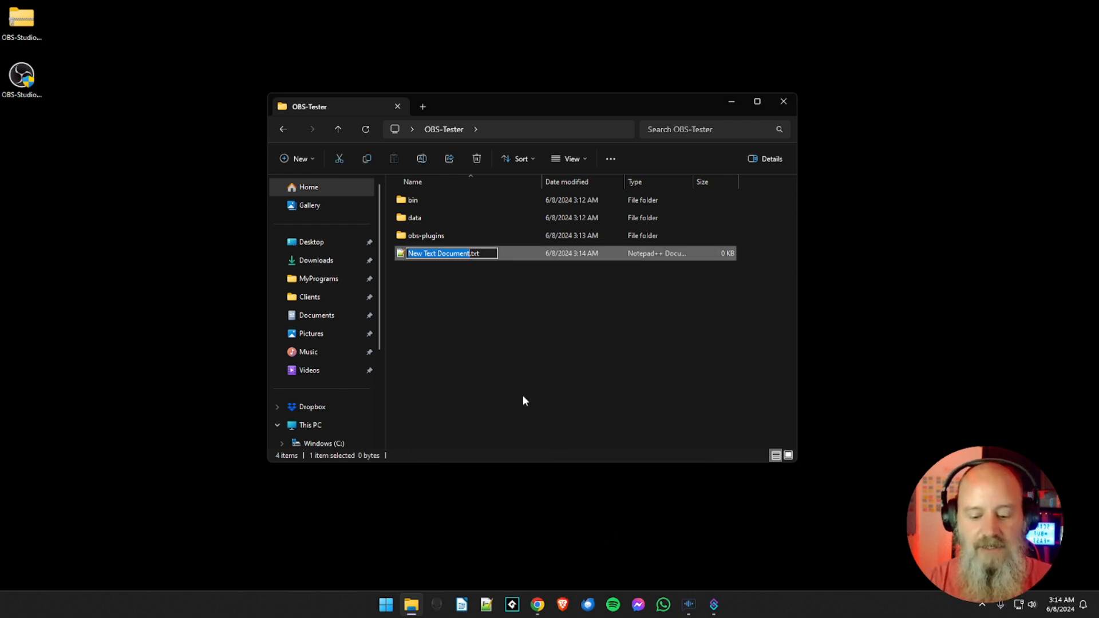
pyautogui.write('obs_po')
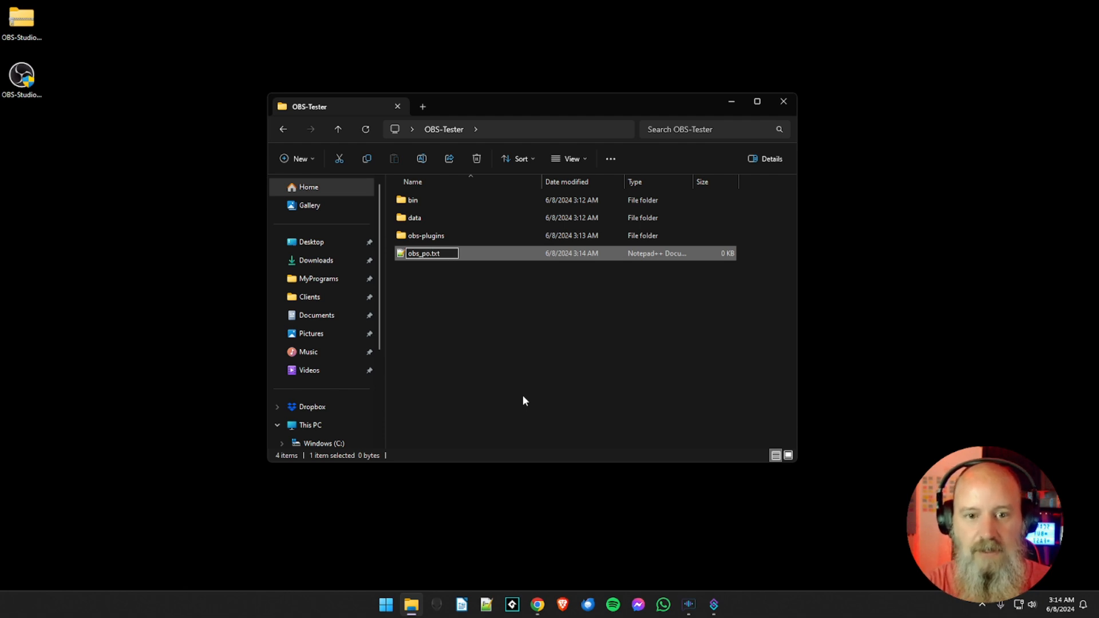
pyautogui.write('rtabnl')
pyautogui.press('BackSpace')
pyautogui.press('BackSpace')
pyautogui.write('le_mode')
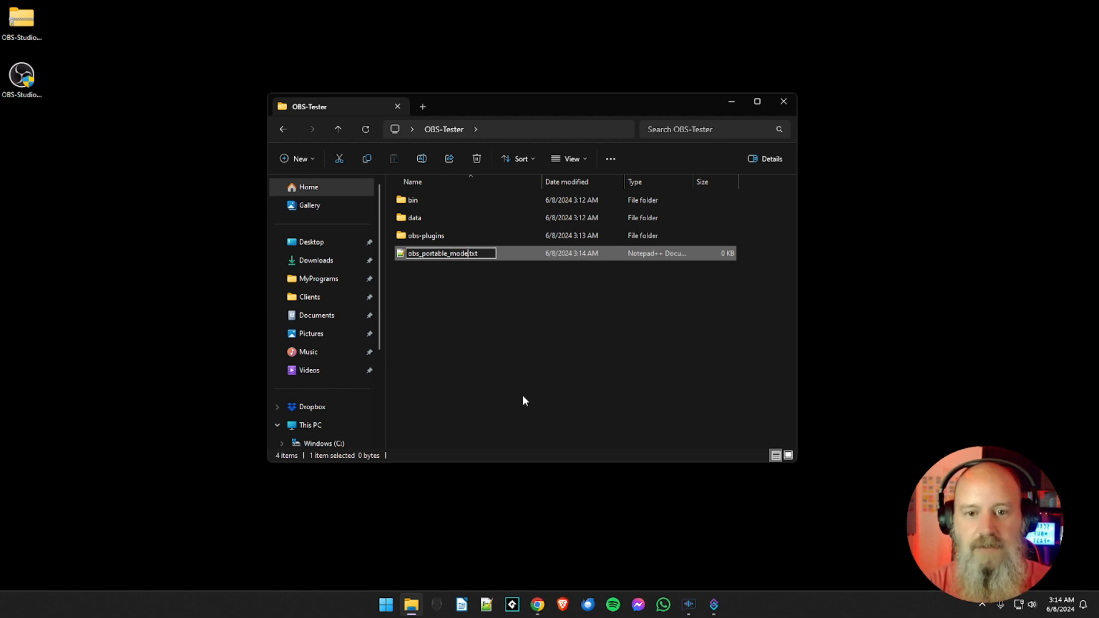
pyautogui.press('Return')
pyautogui.click(524, 396)
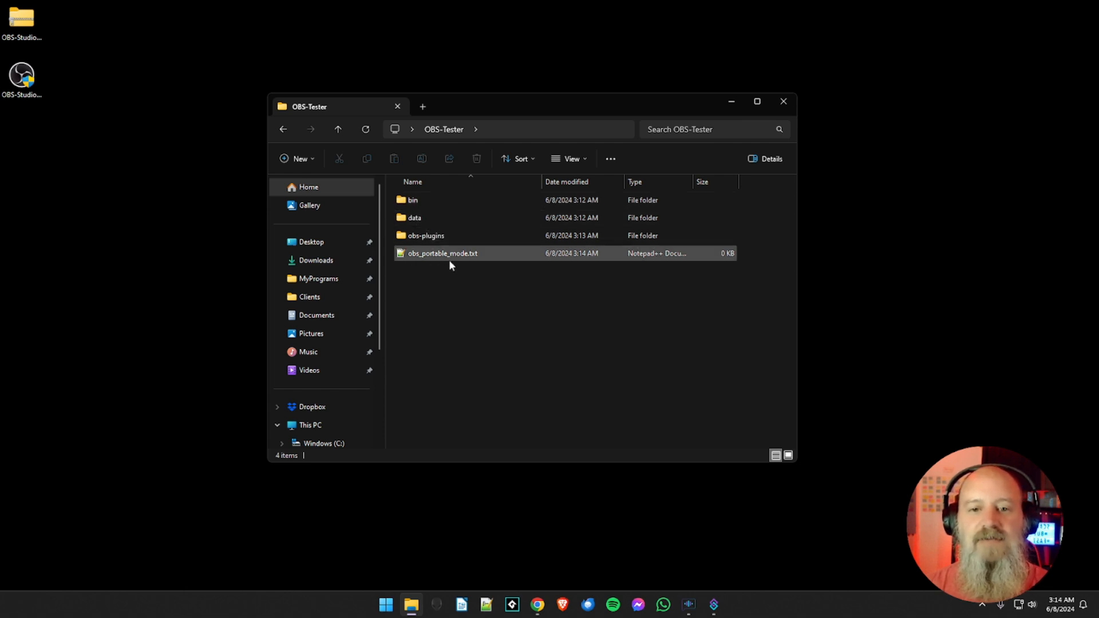
pyautogui.doubleClick(418, 202)
# - Launch obs64.exe from bin\64bit to start OBS 30.1.2 in Portable Mode
pyautogui.doubleClick(417, 203)
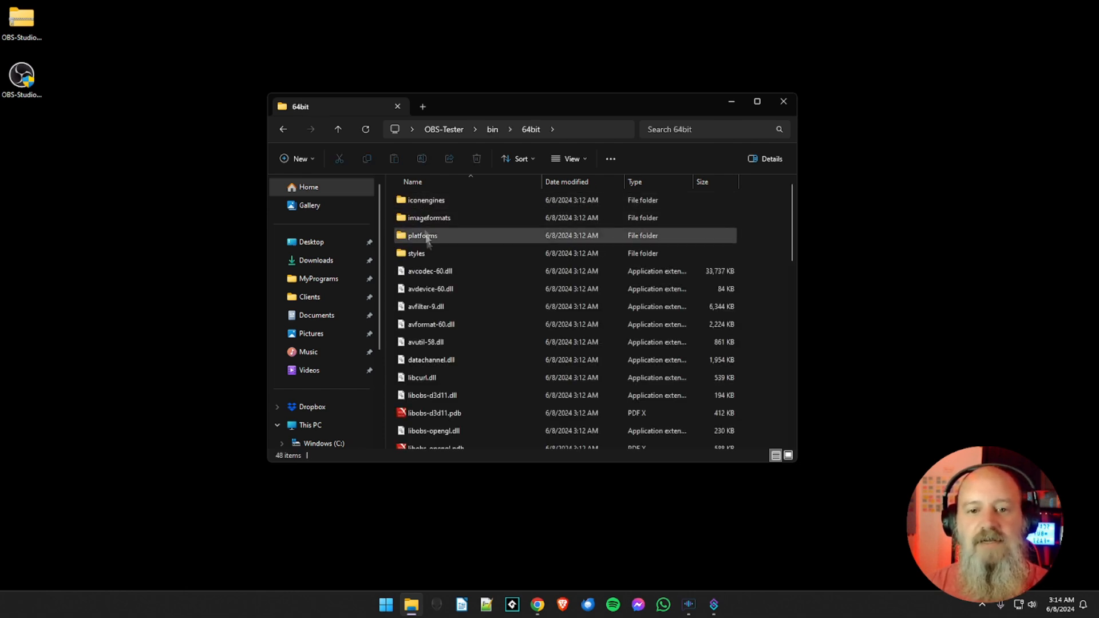
pyautogui.scroll(-6, 449, 313)
pyautogui.doubleClick(426, 281)
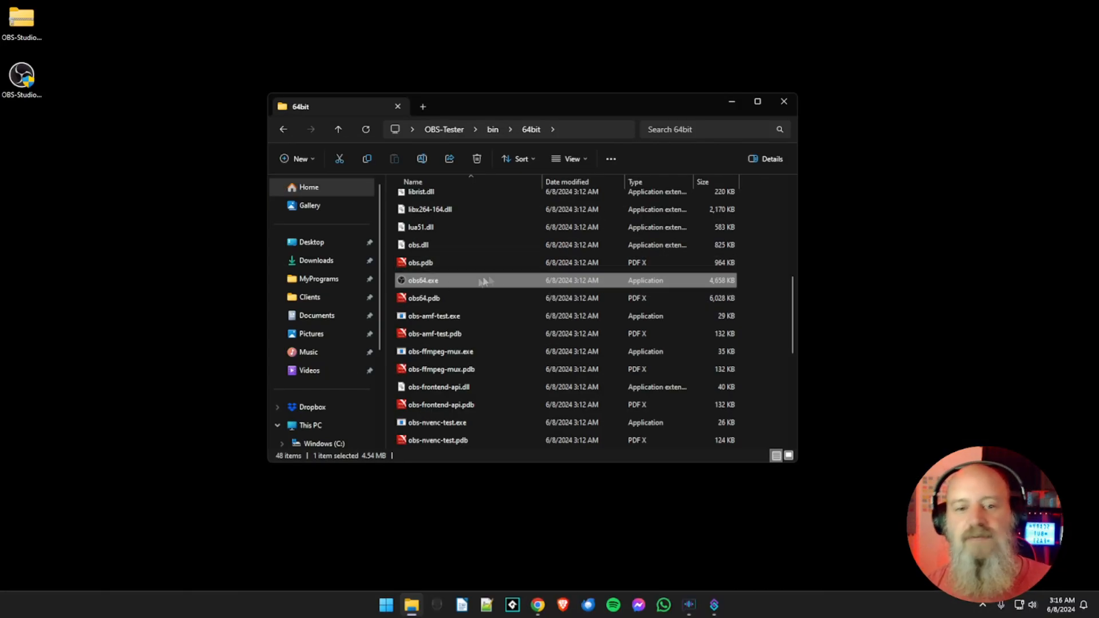
pyautogui.click(413, 281)
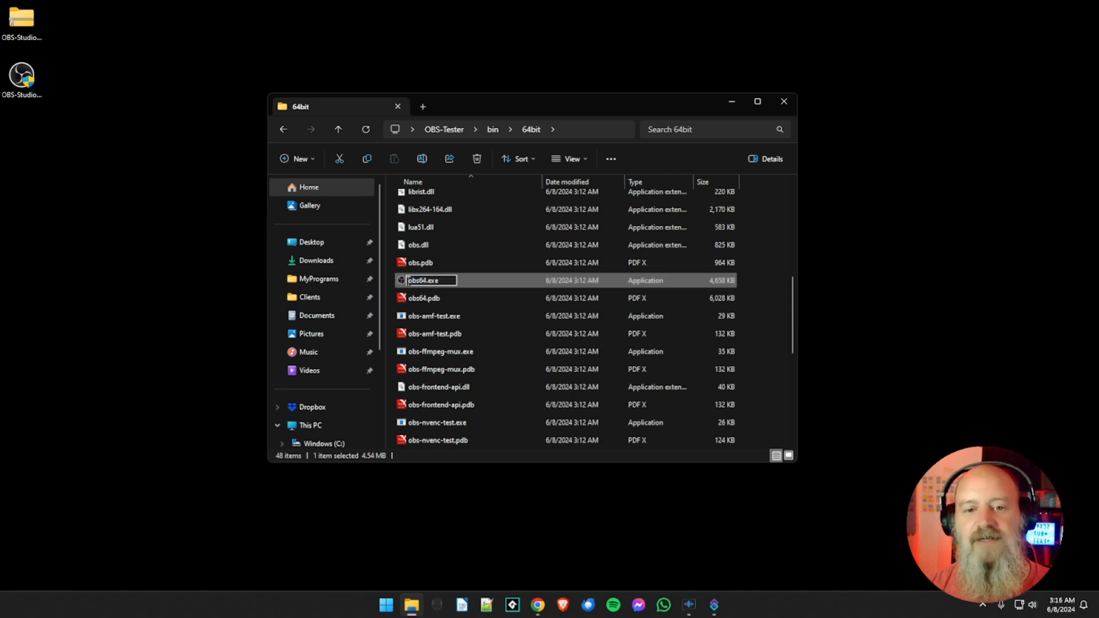
pyautogui.click(410, 294)
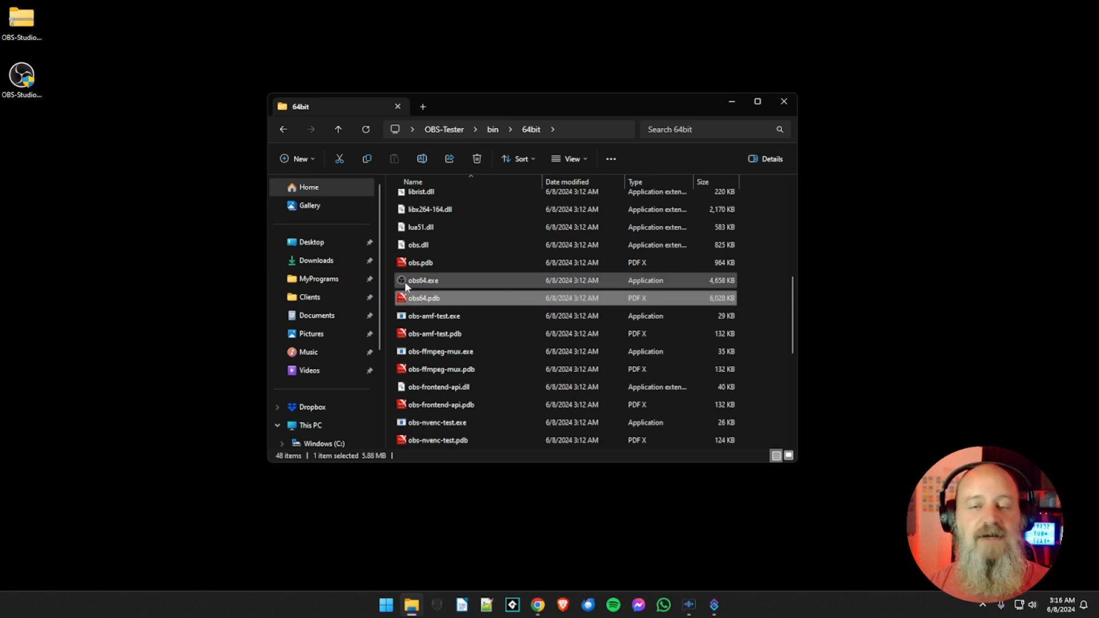
pyautogui.doubleClick(404, 282)
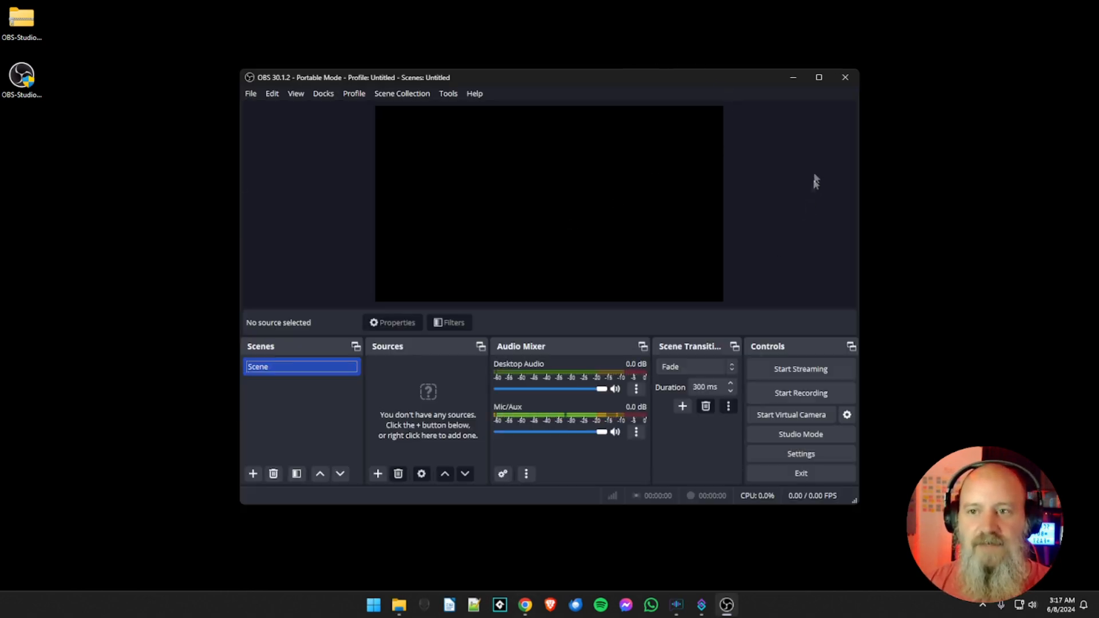
# - Maximize the OBS window and start the Auto-Configuration Wizard from the Tools menu
pyautogui.click(818, 77)
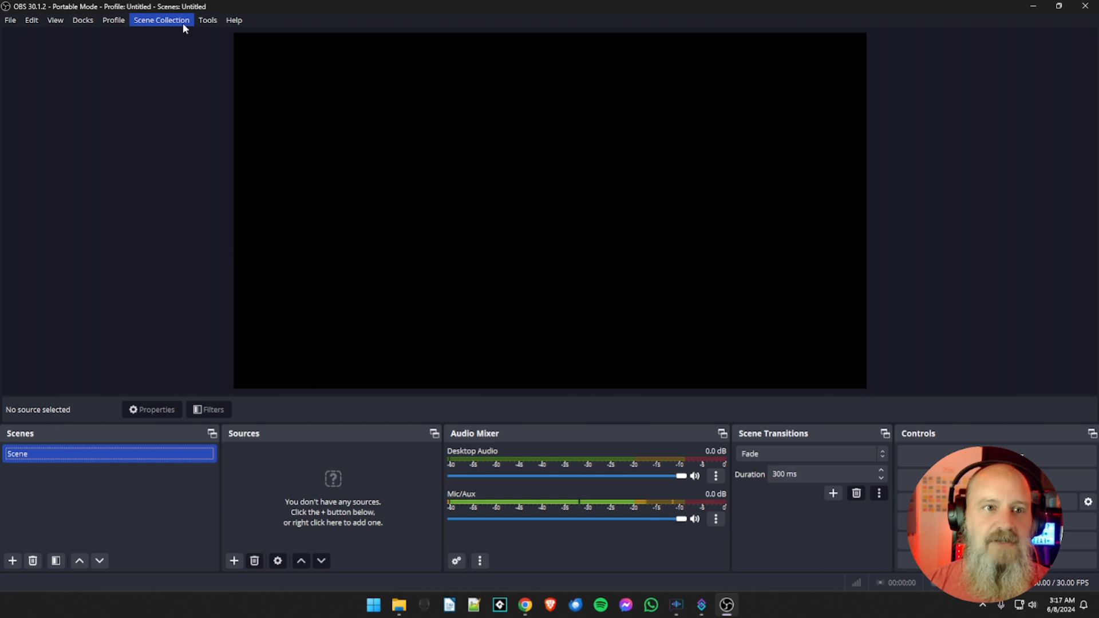
pyautogui.click(208, 20)
pyautogui.click(229, 34)
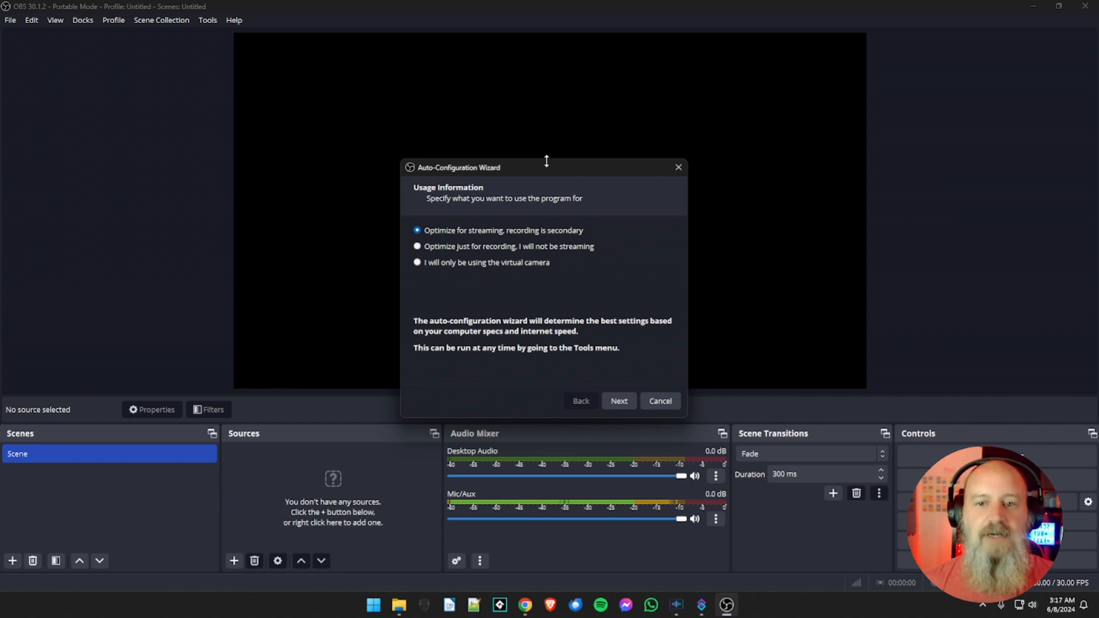
# - Keep 'Optimize for streaming, recording is secondary' and continue to the Video Settings page
pyautogui.moveTo(544, 167); pyautogui.dragTo(540, 147)
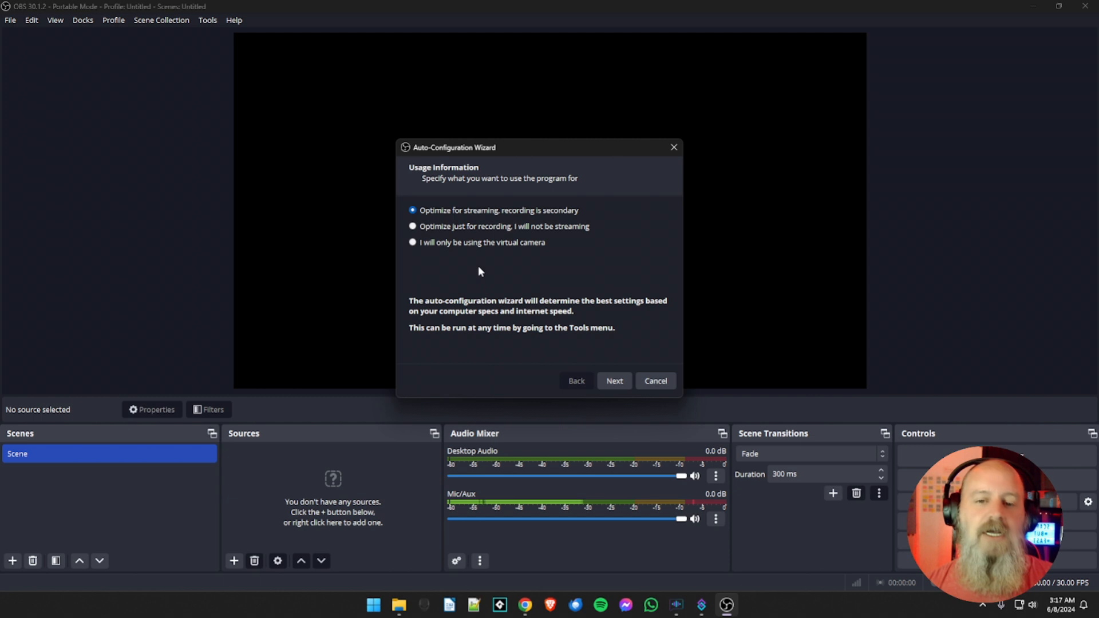
pyautogui.moveTo(504, 147); pyautogui.dragTo(505, 146)
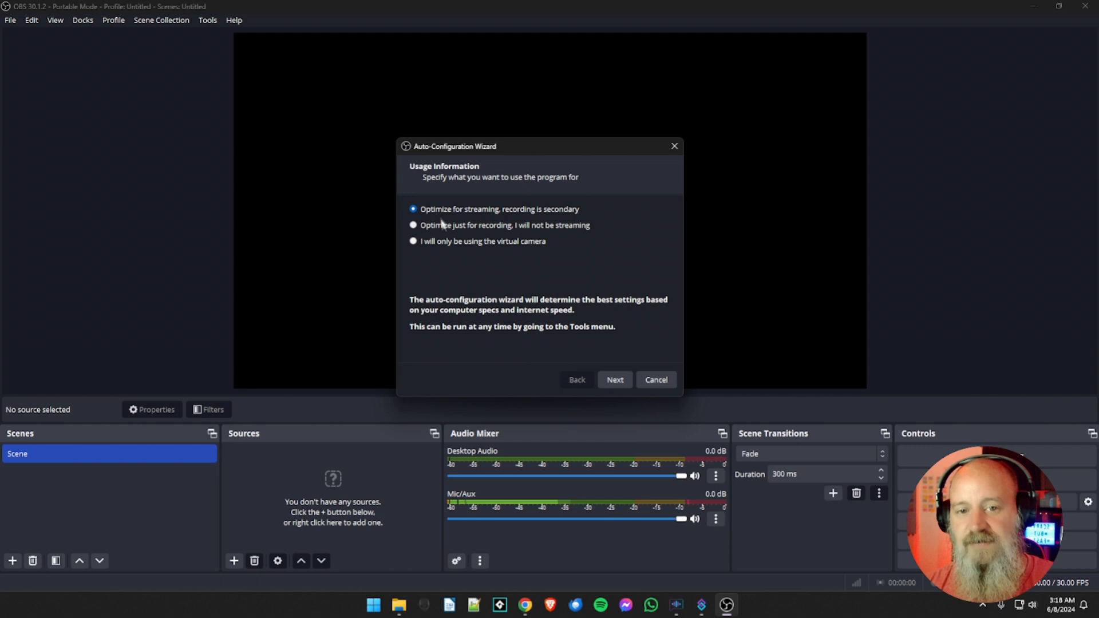
pyautogui.click(613, 381)
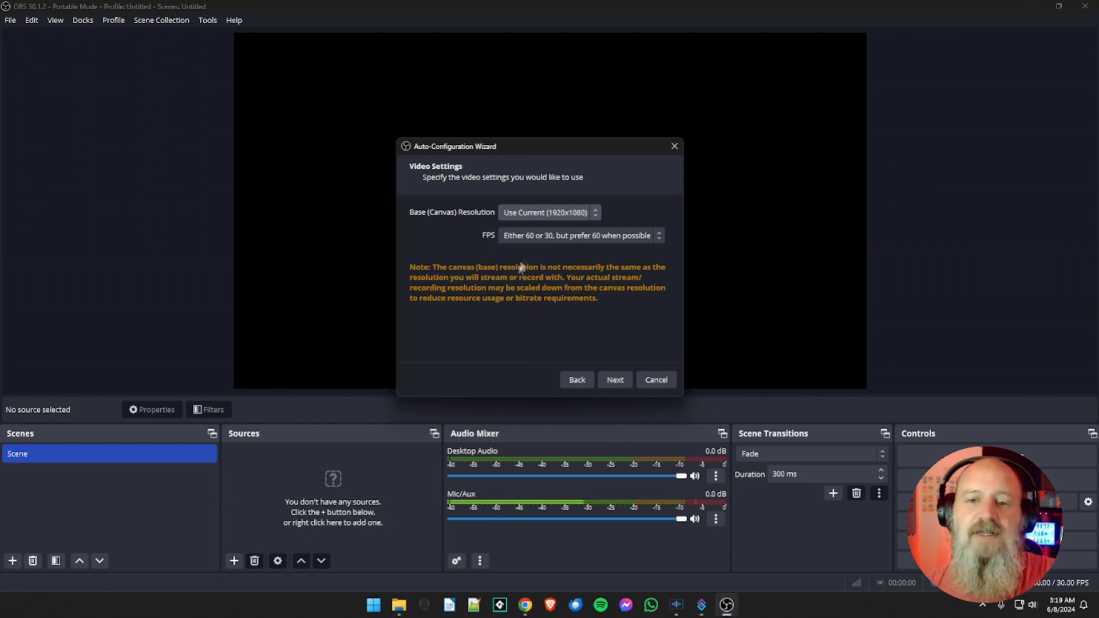
# - Pick 1920x1080 from the Base (Canvas) Resolution list, leaving FPS preferring 60
pyautogui.click(570, 217)
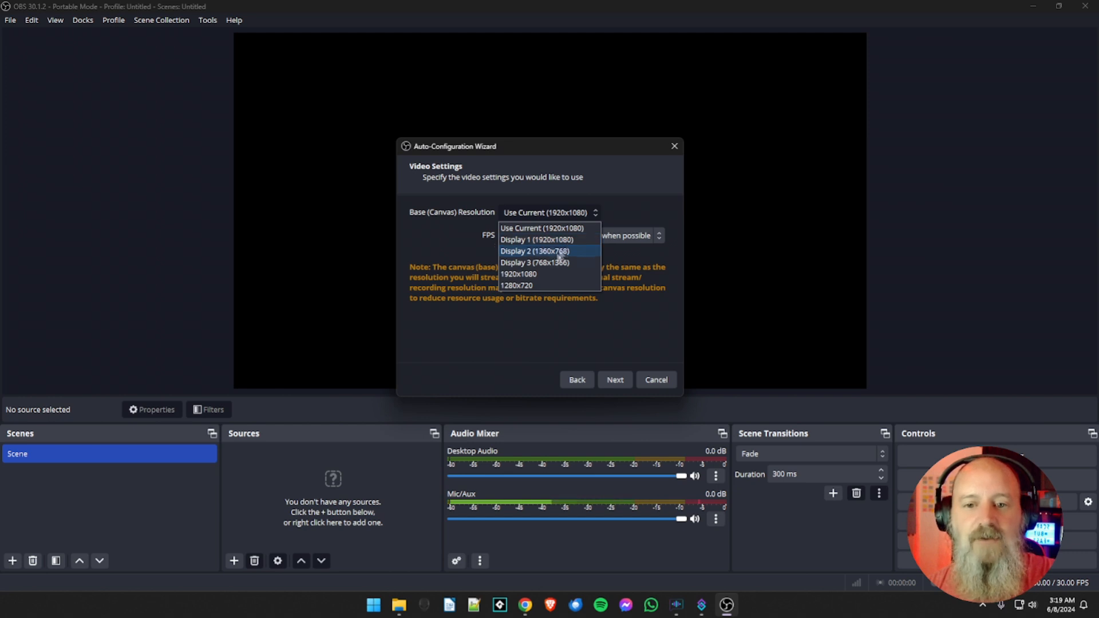
pyautogui.click(525, 276)
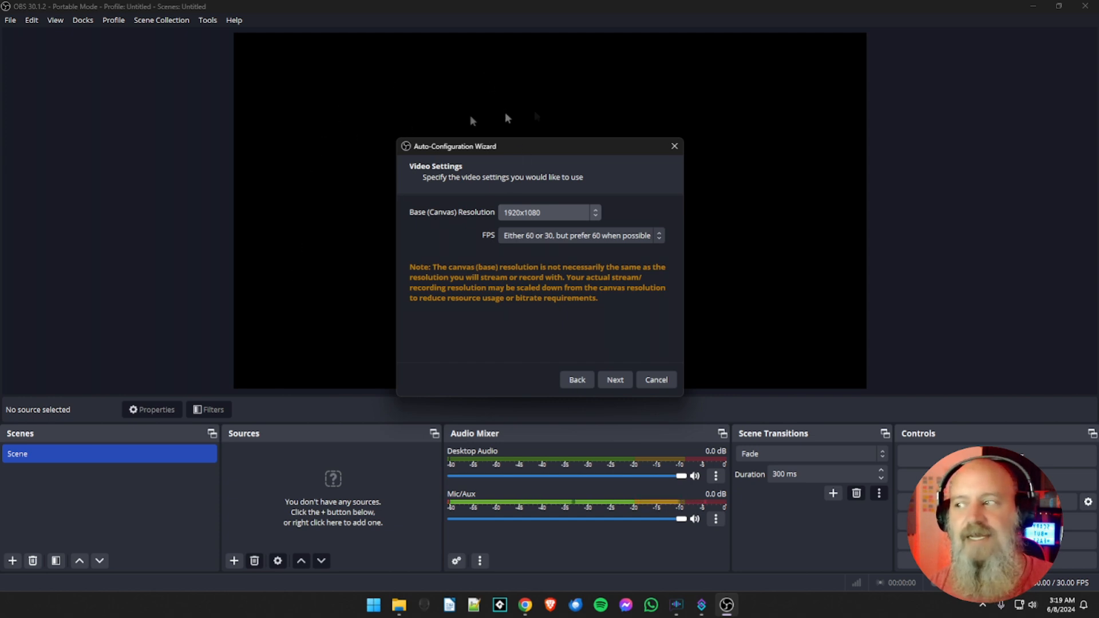
pyautogui.moveTo(576, 153); pyautogui.dragTo(577, 209)
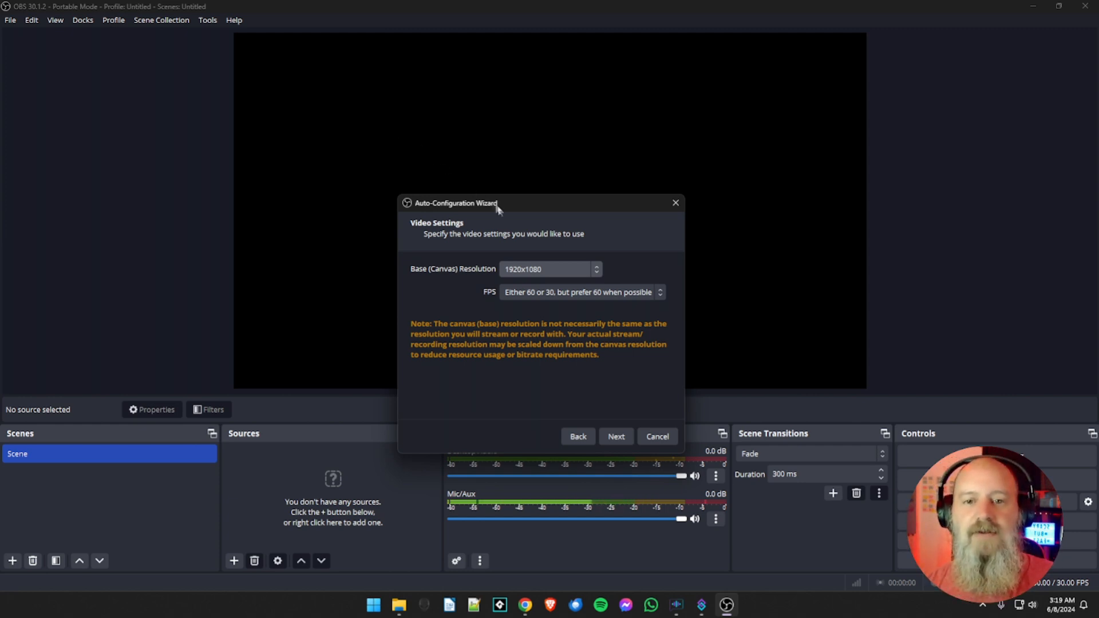
pyautogui.moveTo(505, 207); pyautogui.dragTo(497, 125)
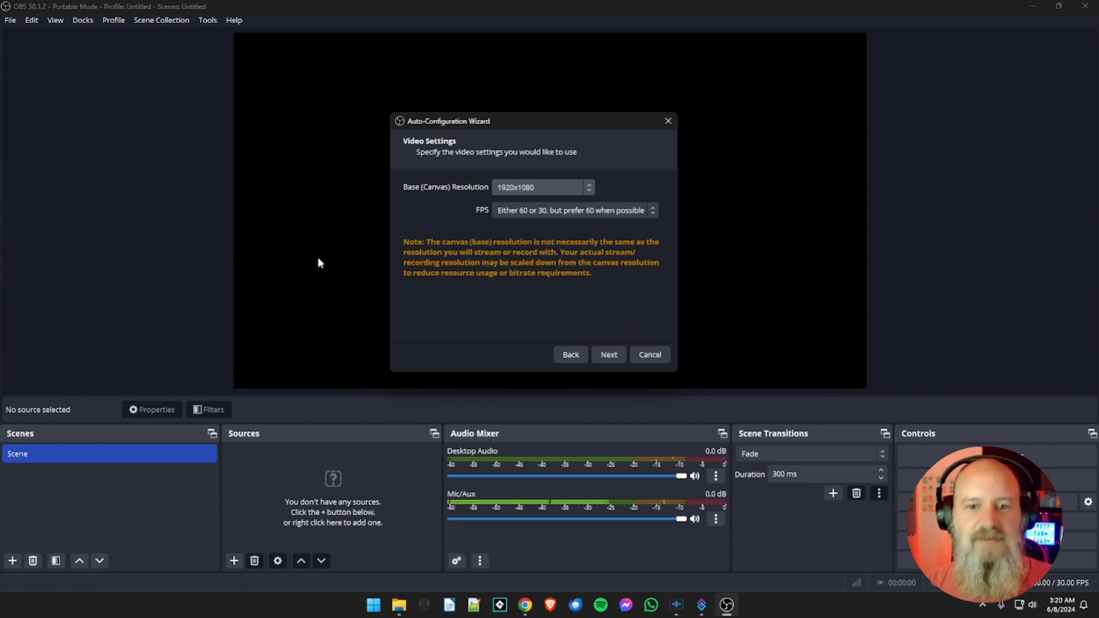
# - Keep the 'Either 60 or 30, but prefer 60 when possible' frame rate and advance to Stream Information
pyautogui.click(530, 213)
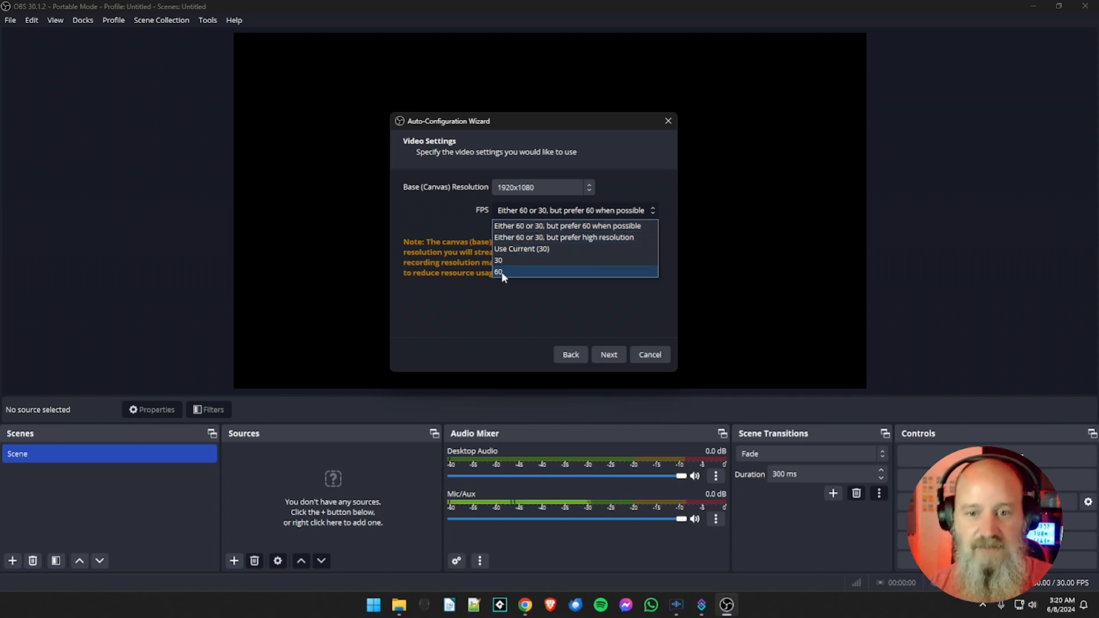
pyautogui.click(535, 226)
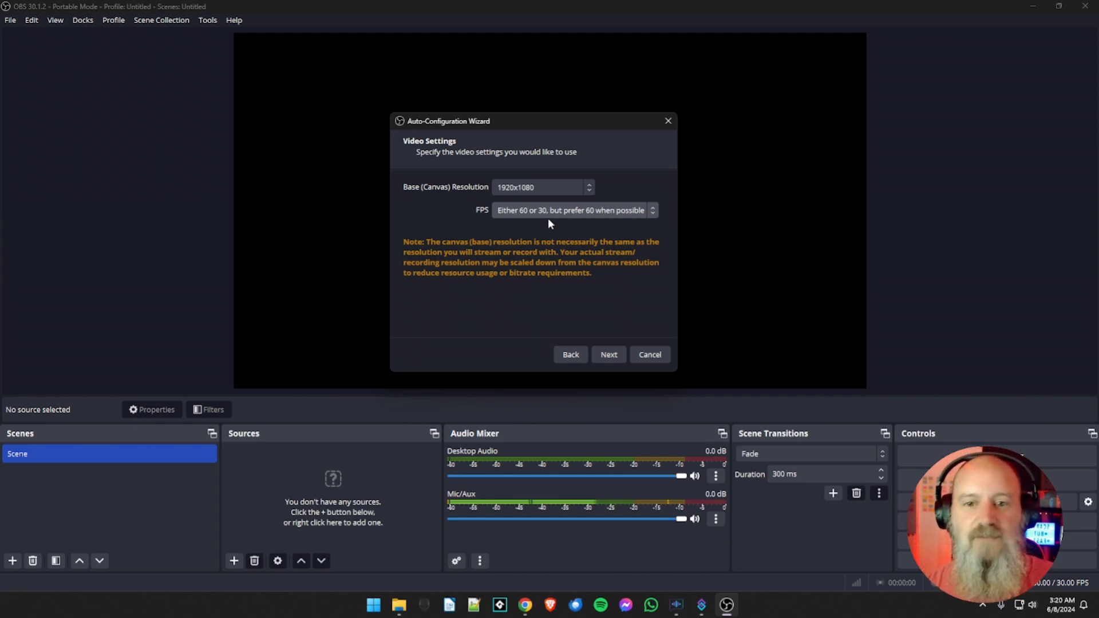
pyautogui.click(608, 355)
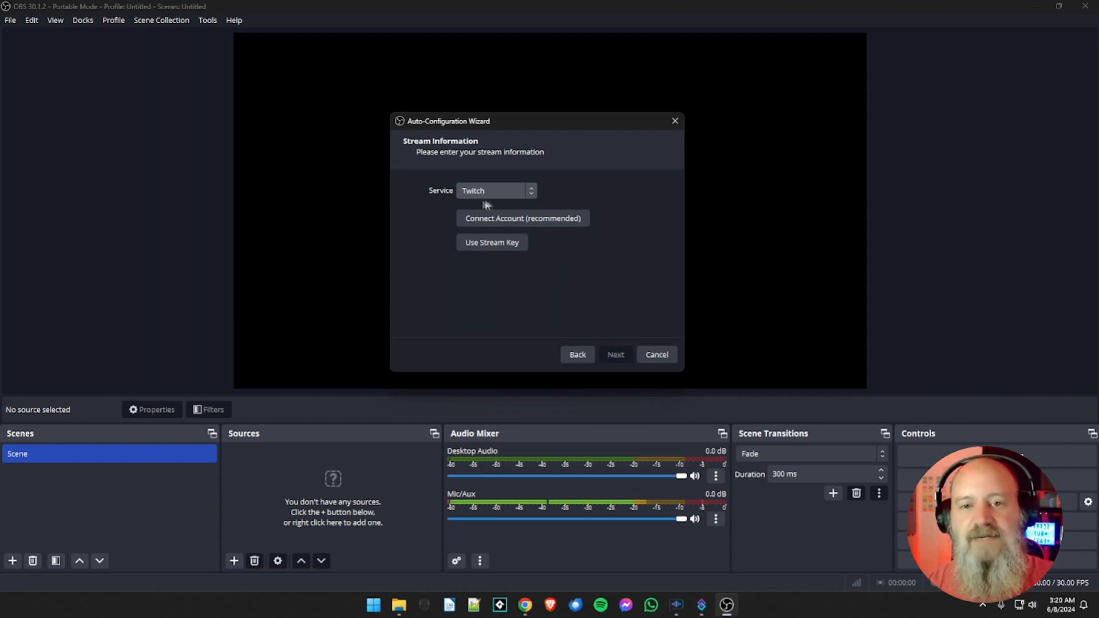
pyautogui.click(528, 194)
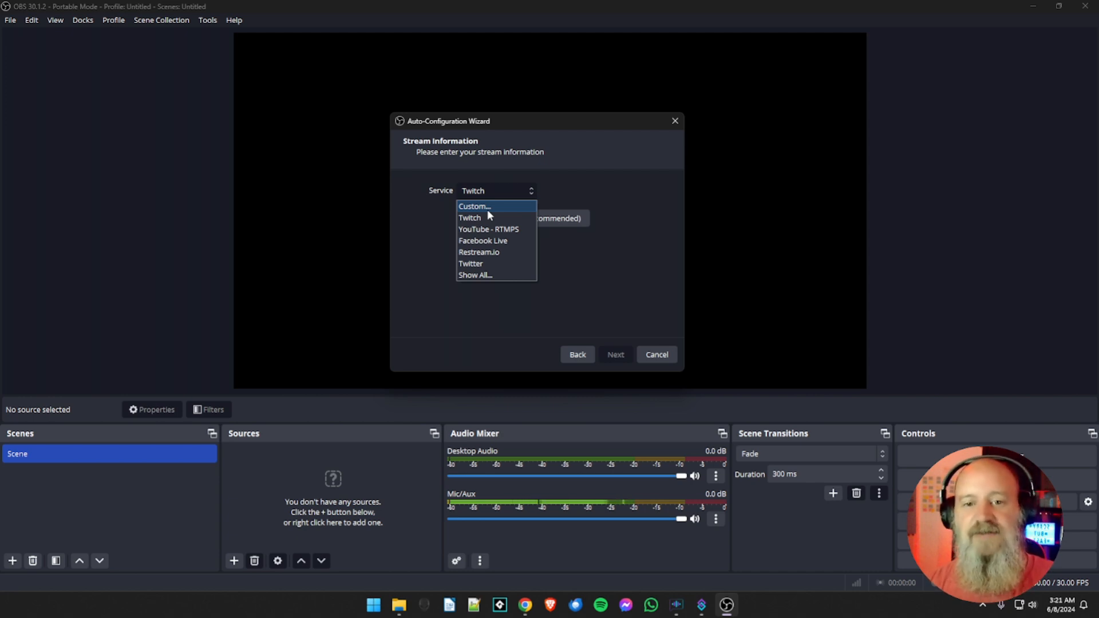
pyautogui.click(474, 276)
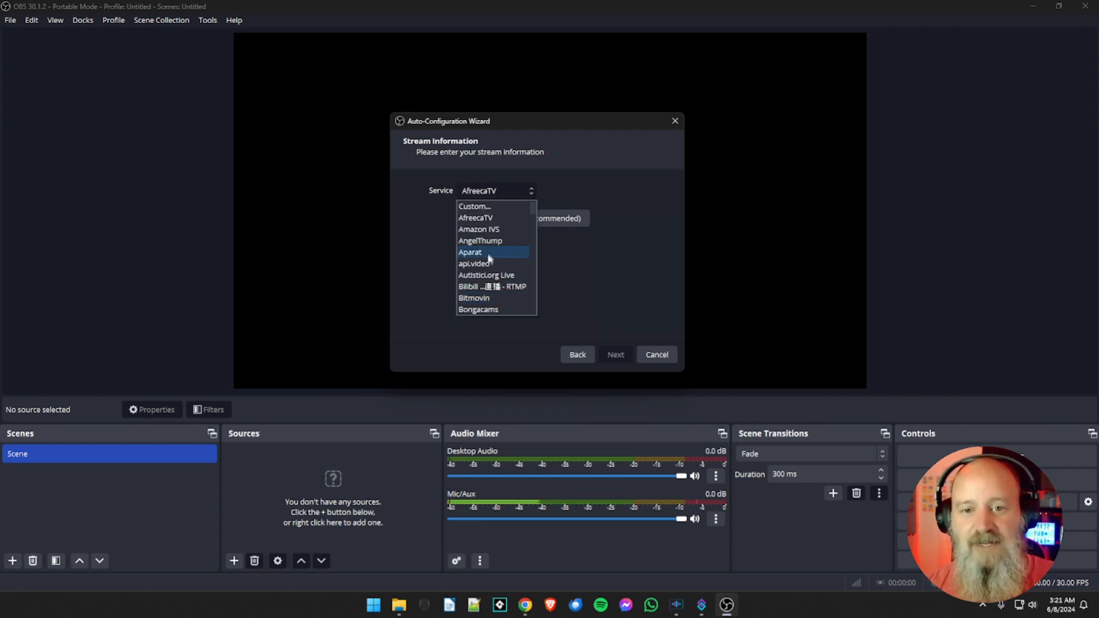
pyautogui.scroll(-5, 532, 211)
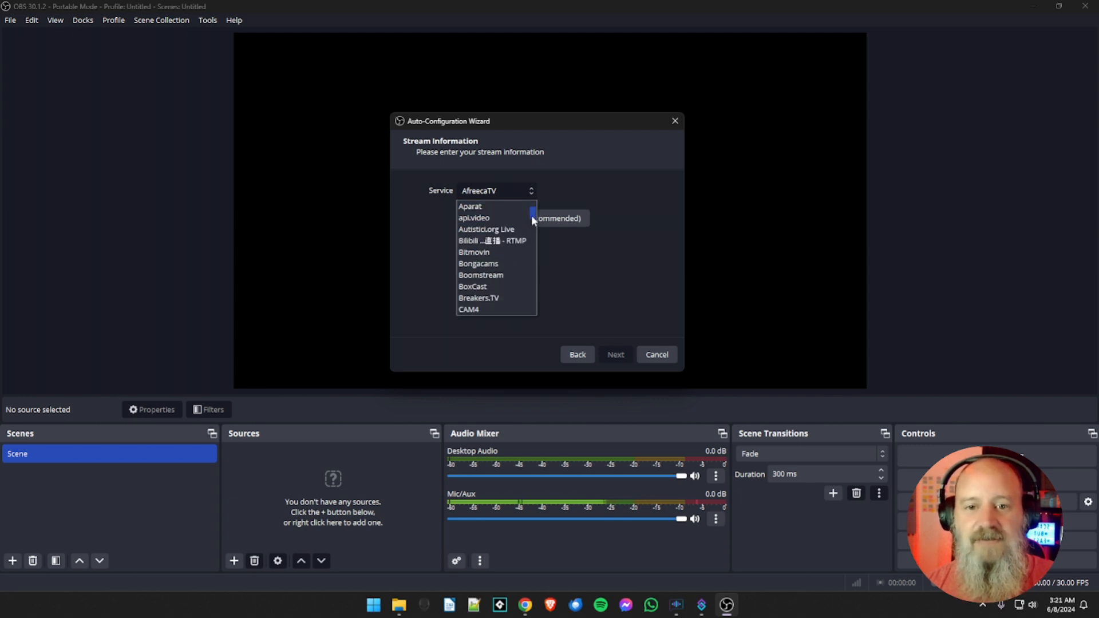
pyautogui.moveTo(530, 236); pyautogui.dragTo(527, 310)
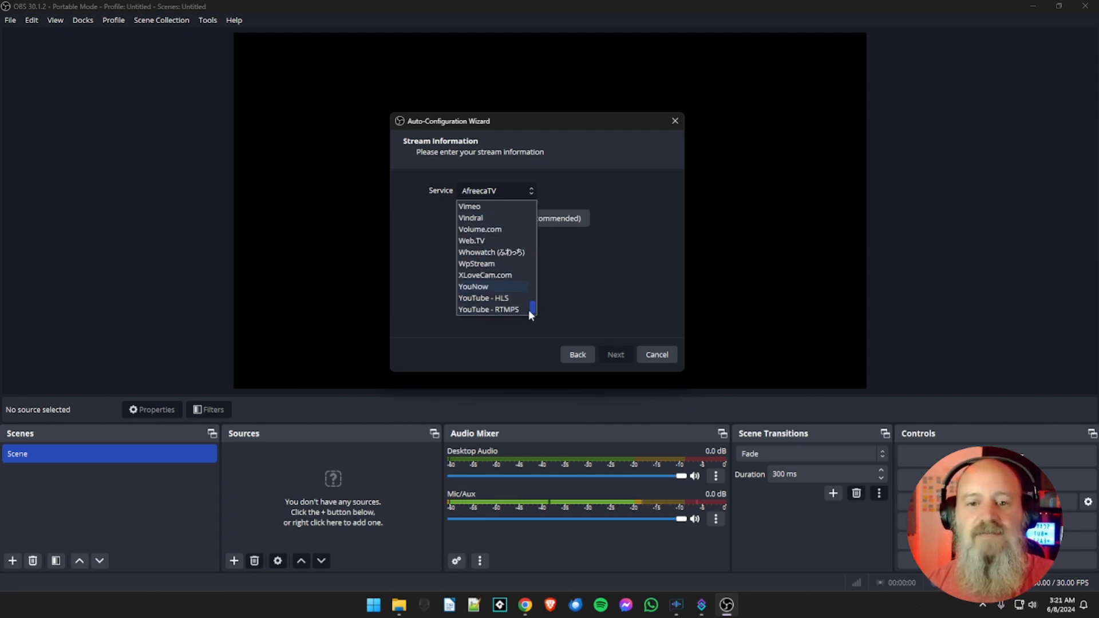
pyautogui.moveTo(530, 312); pyautogui.dragTo(527, 278)
pyautogui.scroll(-2, 506, 257)
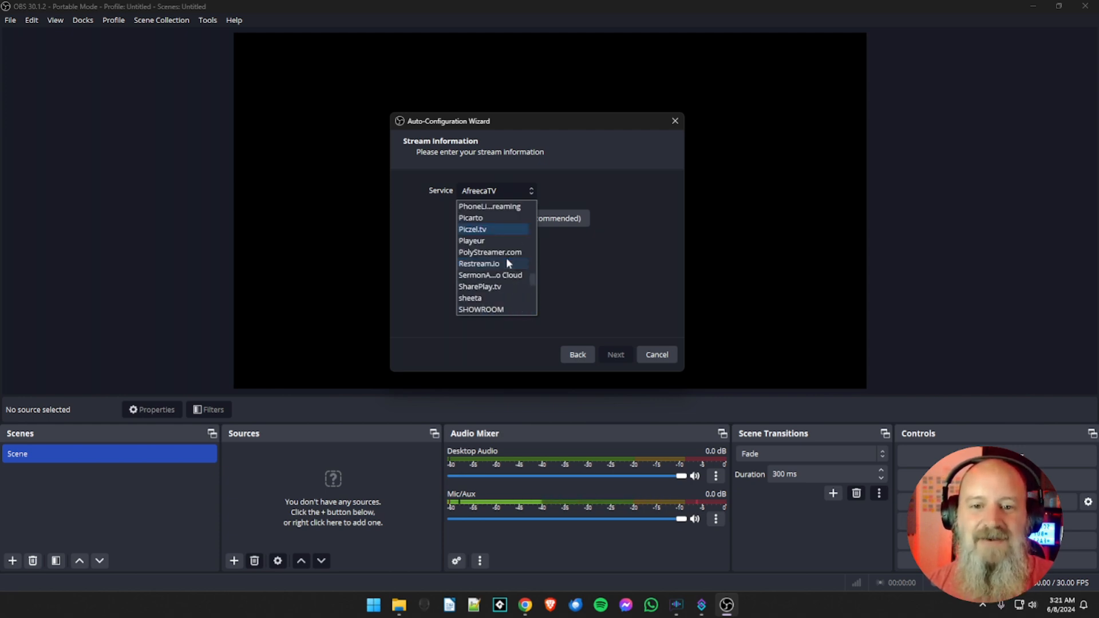
pyautogui.scroll(-3, 507, 261)
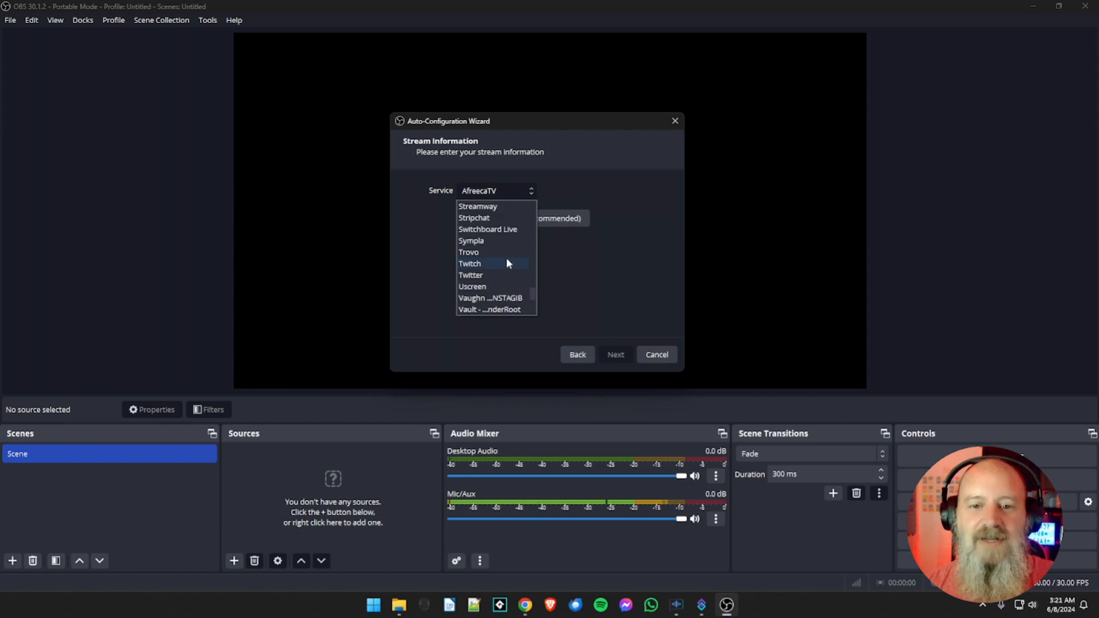
pyautogui.click(492, 265)
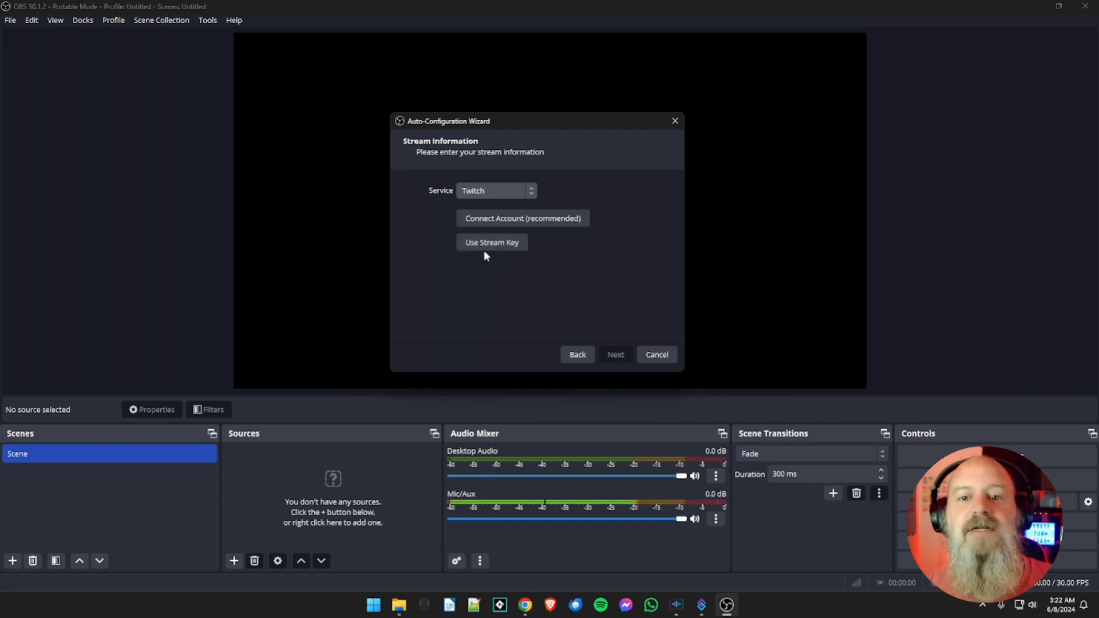
# - Connect a Twitch account by entering its username and password and logging in
pyautogui.click(527, 219)
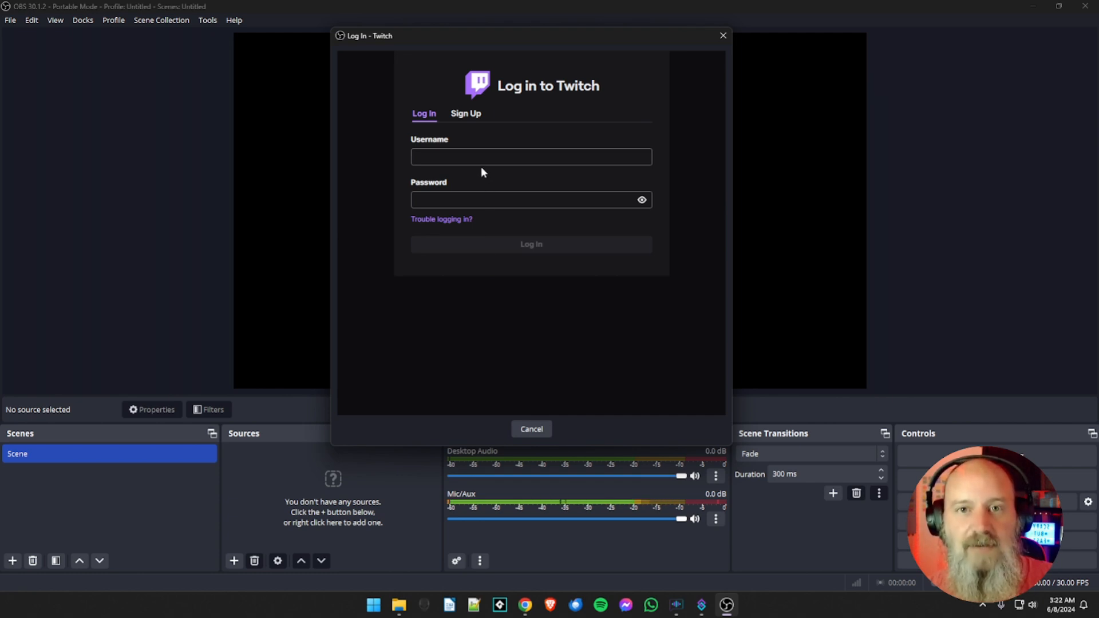
pyautogui.click(464, 156)
pyautogui.write('RobotBeard')
pyautogui.press('BackSpace')
pyautogui.press('BackSpace')
pyautogui.press('BackSpace')
pyautogui.press('BackSpace')
pyautogui.write('ard')
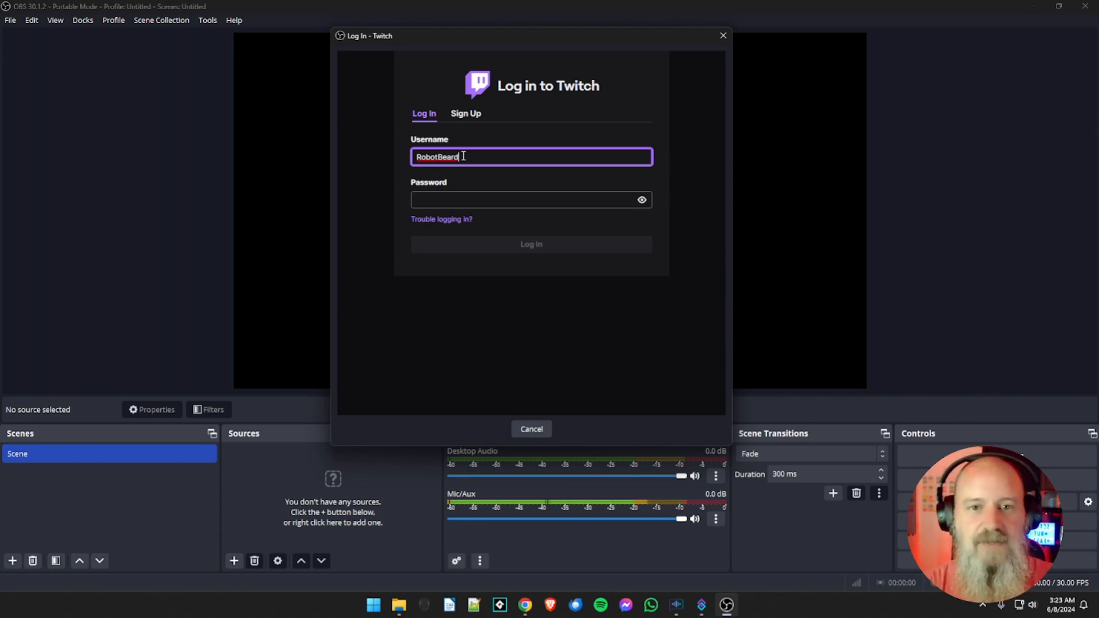
pyautogui.write('ed')
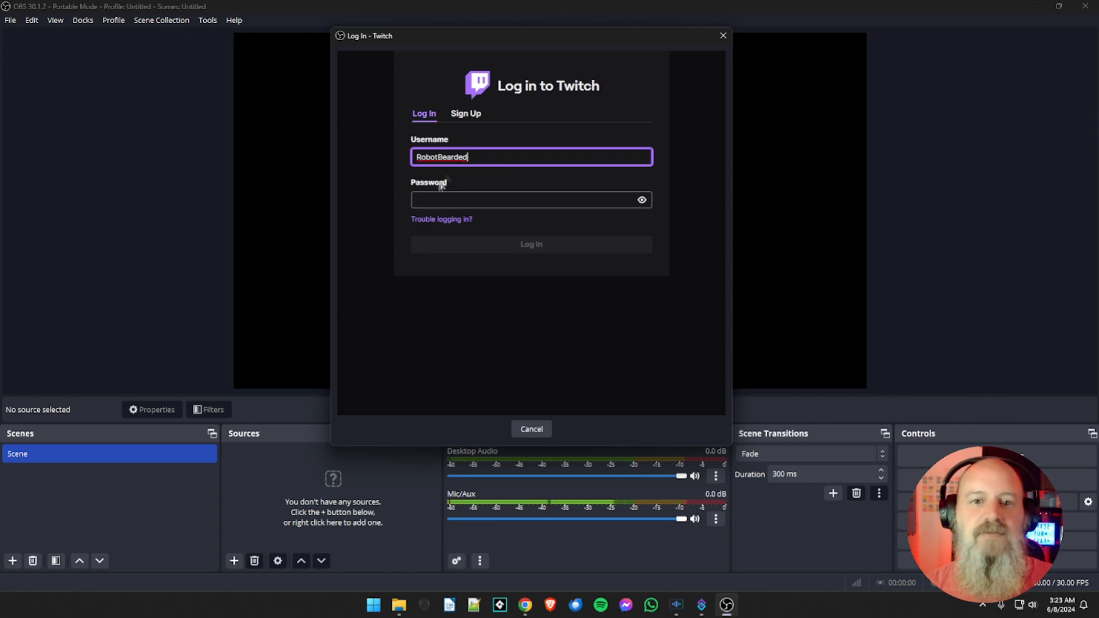
pyautogui.click(456, 196)
pyautogui.hotkey('ctrl', 'v')
pyautogui.click(521, 255)
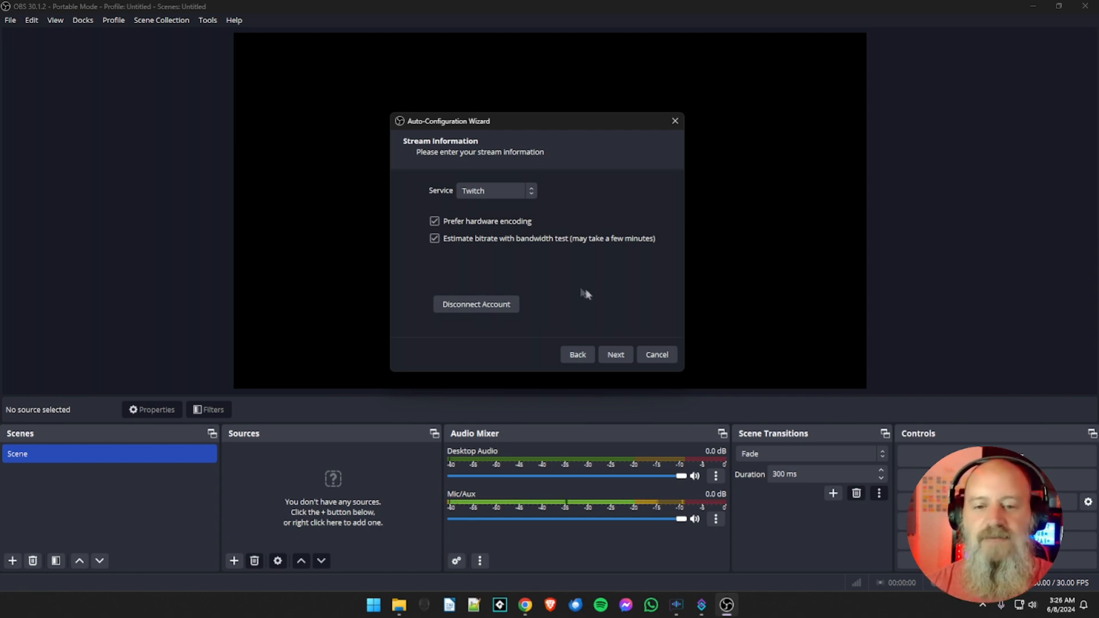
# - Run the bandwidth test and apply the recommended 6000 bitrate, NVENC H.264, 1920x1080 at 60 FPS
pyautogui.click(612, 355)
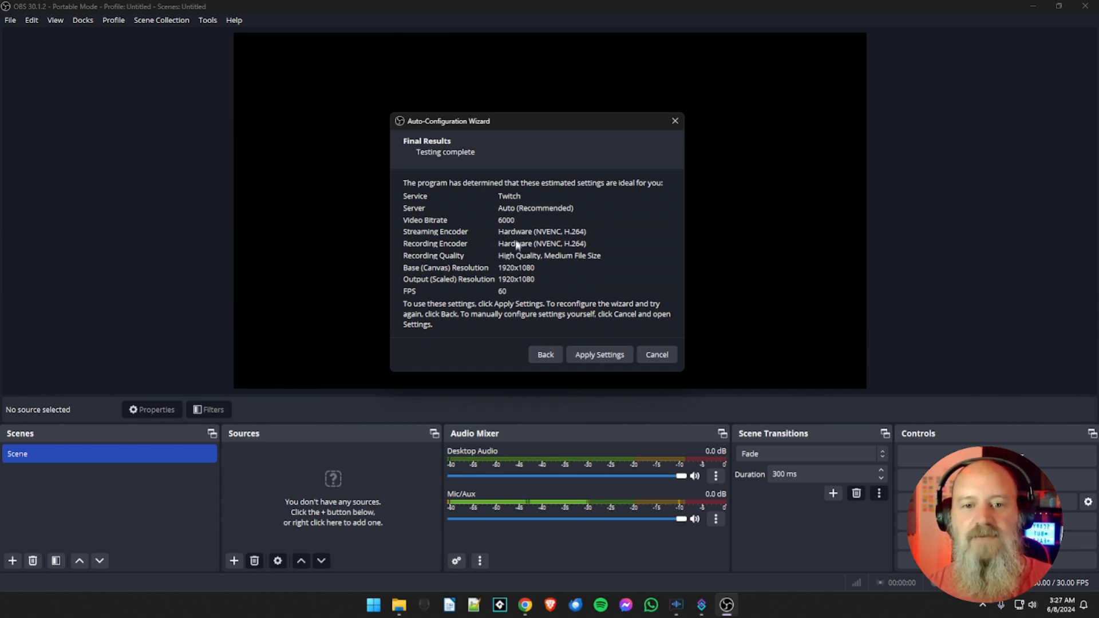
pyautogui.click(591, 352)
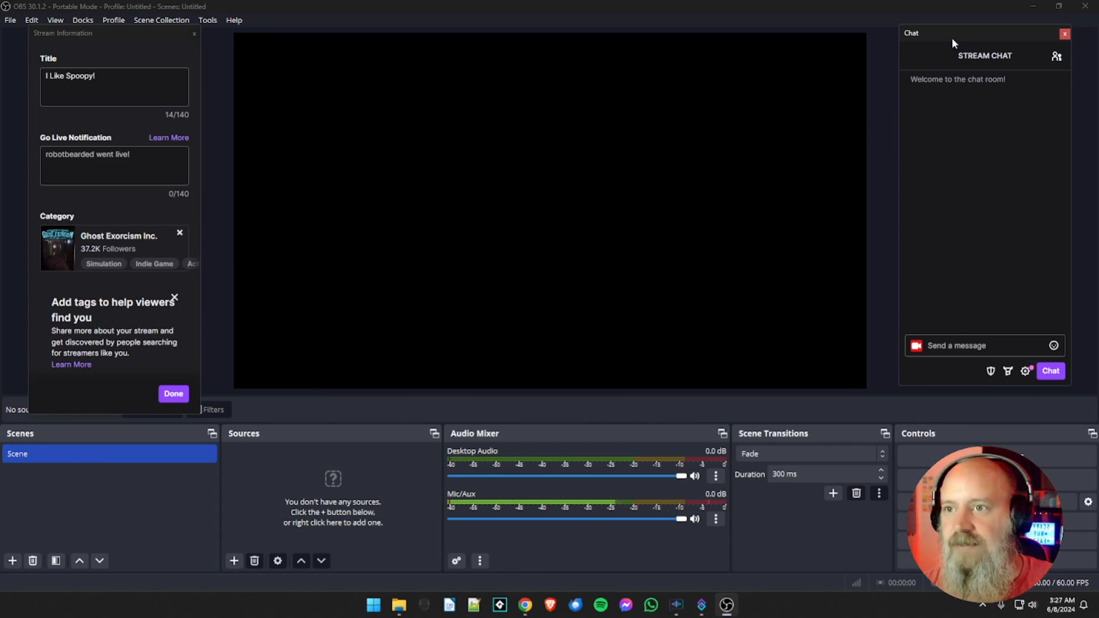
# - Detach the Chat and Stream Information docks into floating panels over the main window
pyautogui.moveTo(952, 37); pyautogui.dragTo(863, 87)
pyautogui.moveTo(101, 36); pyautogui.dragTo(159, 106)
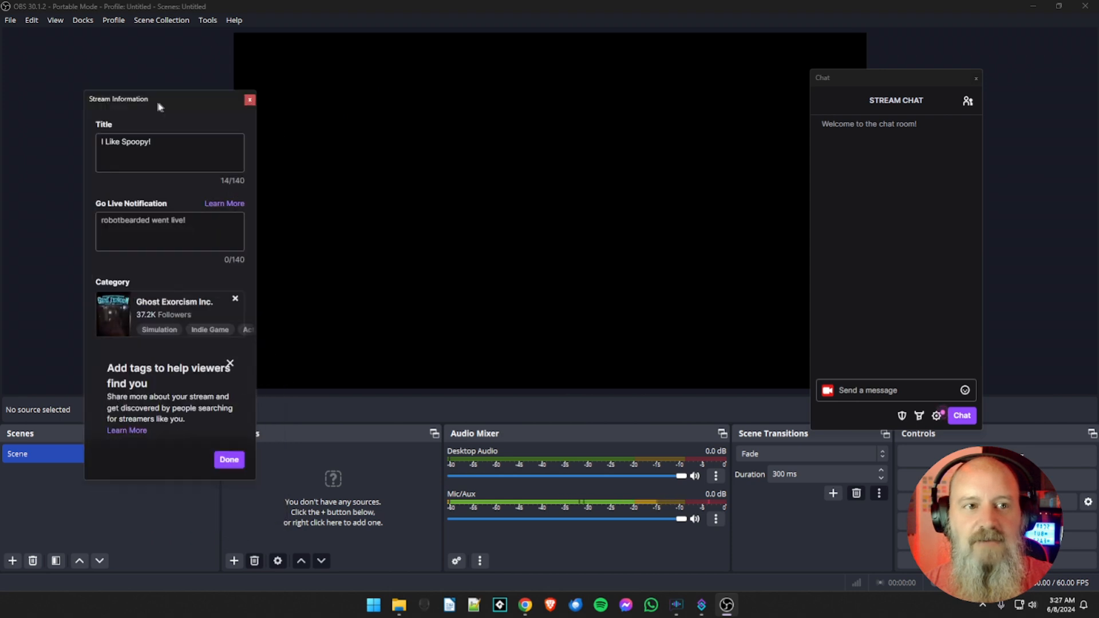
# - Dock Chat along the right edge and widen it, shrinking the preview
pyautogui.moveTo(855, 80); pyautogui.dragTo(1076, 142)
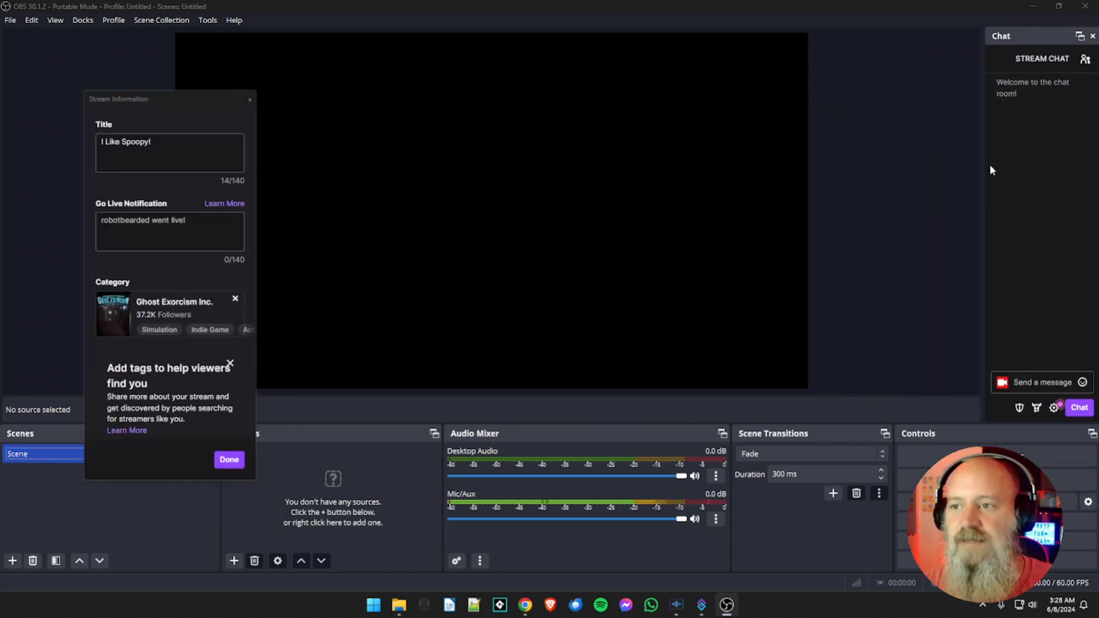
pyautogui.moveTo(983, 165); pyautogui.dragTo(824, 184)
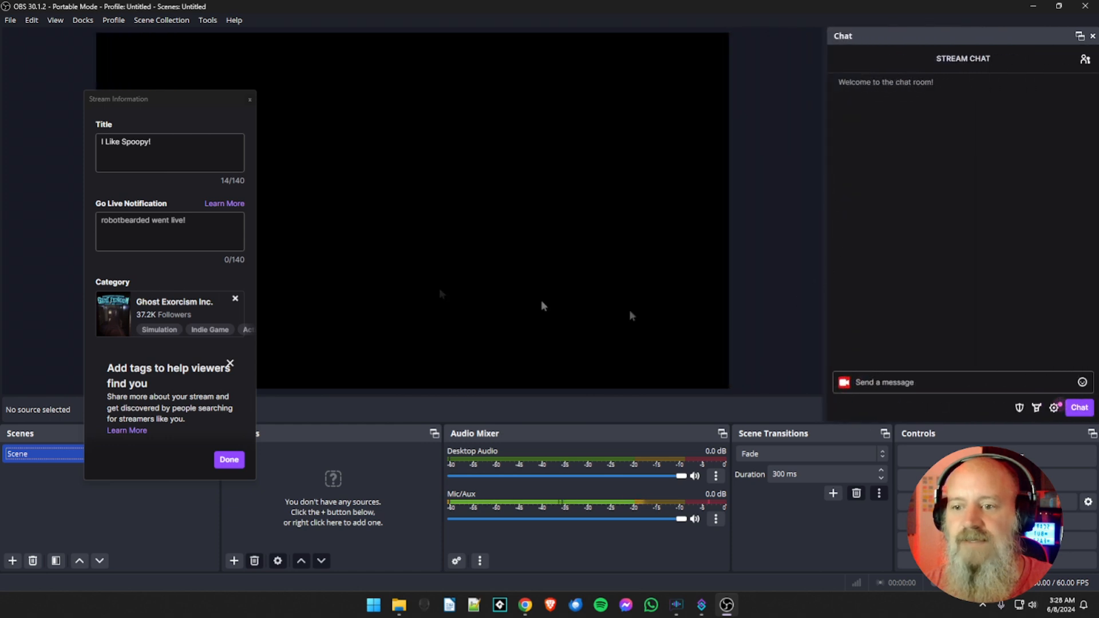
pyautogui.moveTo(172, 102); pyautogui.dragTo(194, 104)
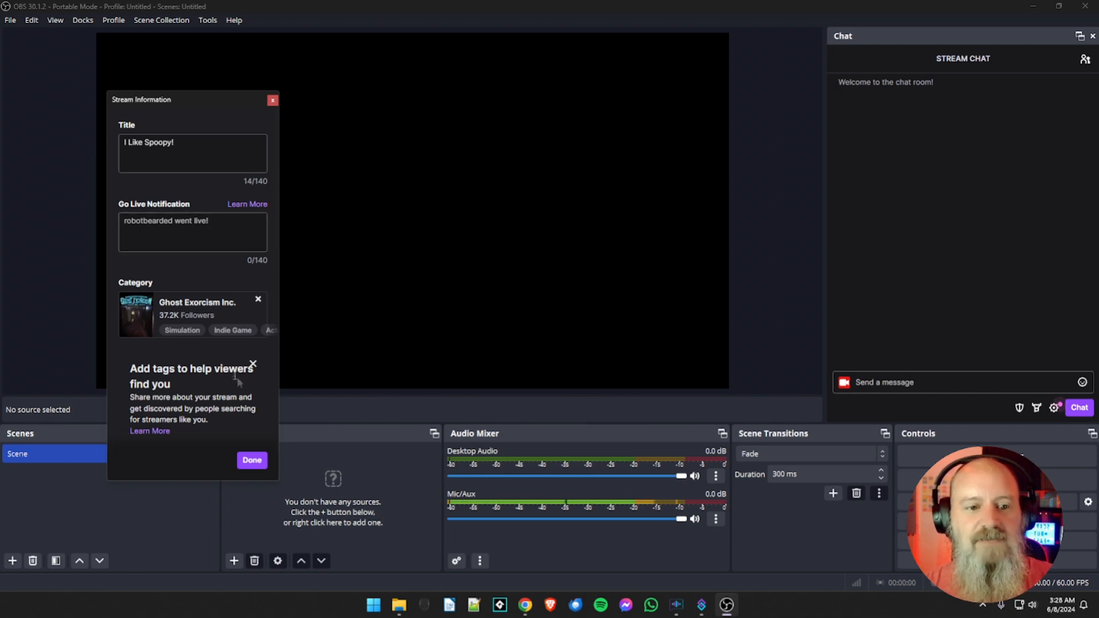
# - Save the stream information, dismiss the tags popup, and dock Stream Information at the left edge
pyautogui.click(252, 460)
pyautogui.click(253, 365)
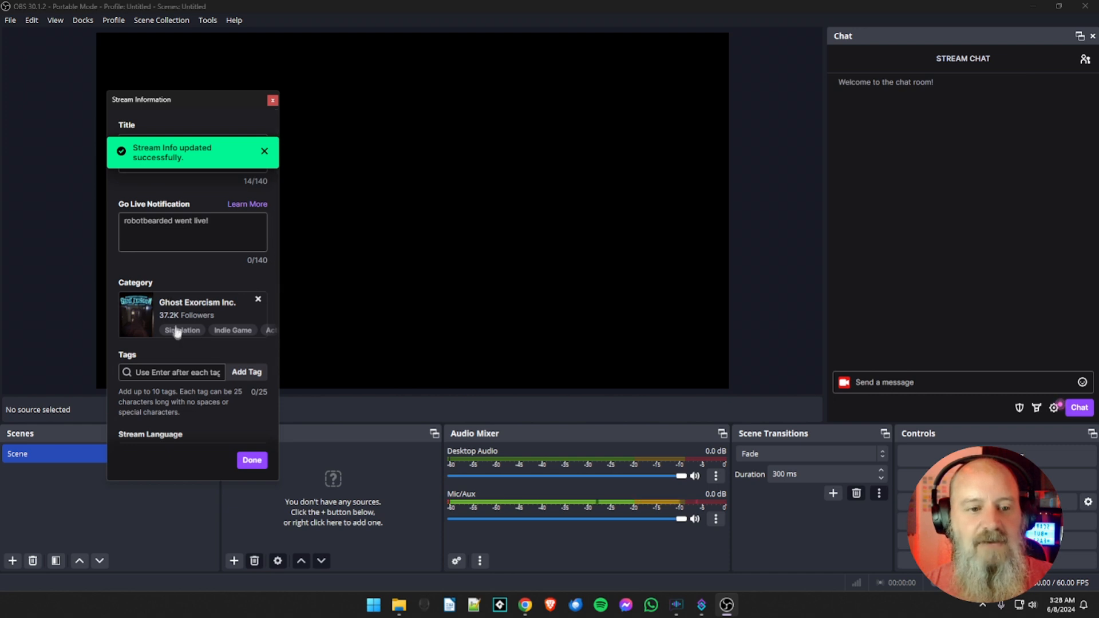
pyautogui.click(160, 373)
pyautogui.scroll(-3, 191, 356)
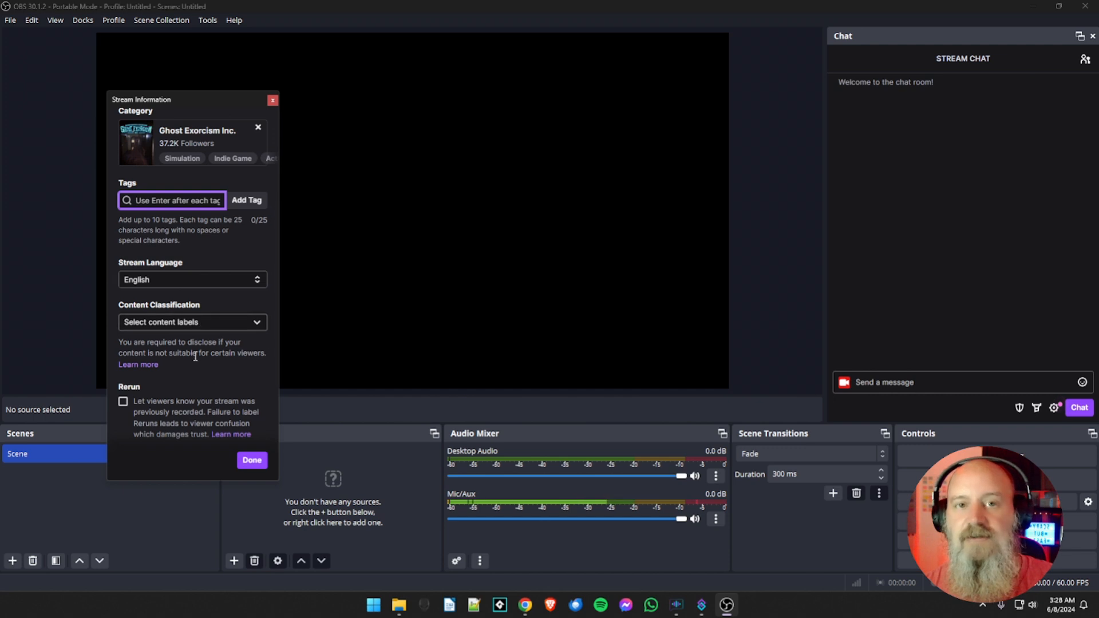
pyautogui.scroll(-2, 193, 327)
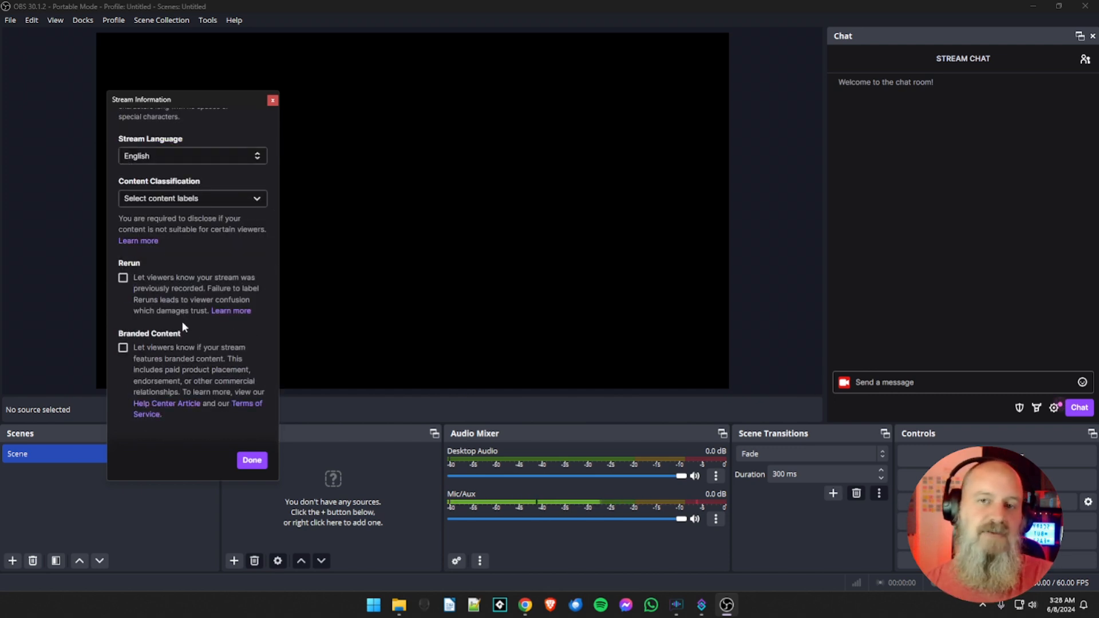
pyautogui.scroll(5, 246, 415)
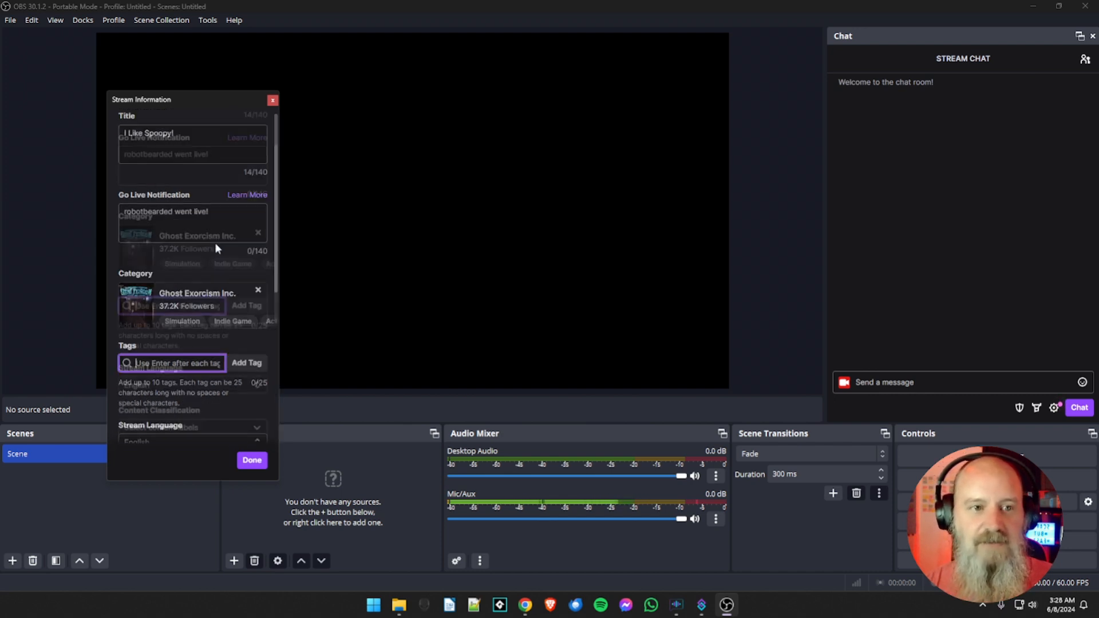
pyautogui.moveTo(165, 103); pyautogui.dragTo(25, 111)
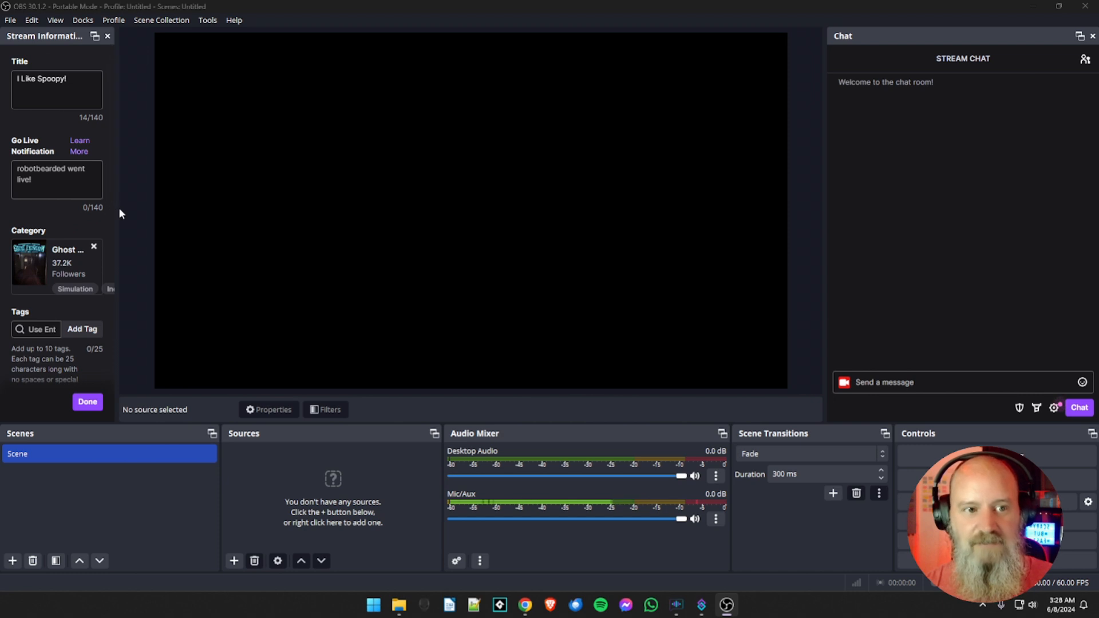
# - Widen Stream Information, then enable the Stats, Twitch Stats and Twitch Activity Feed docks
pyautogui.moveTo(116, 208); pyautogui.dragTo(133, 209)
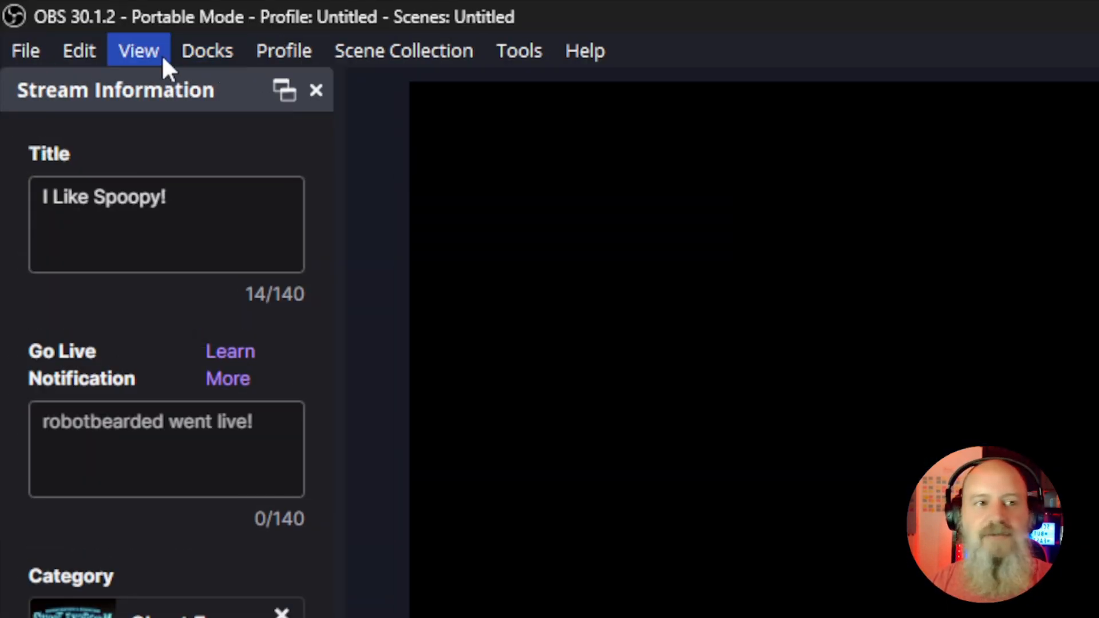
pyautogui.click(209, 61)
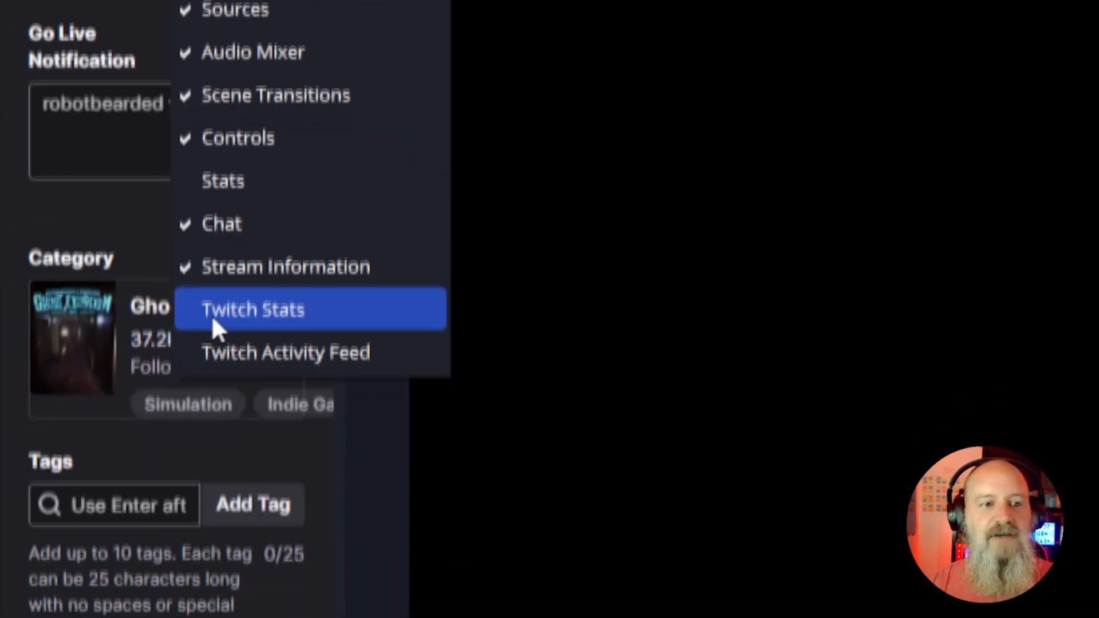
pyautogui.click(215, 192)
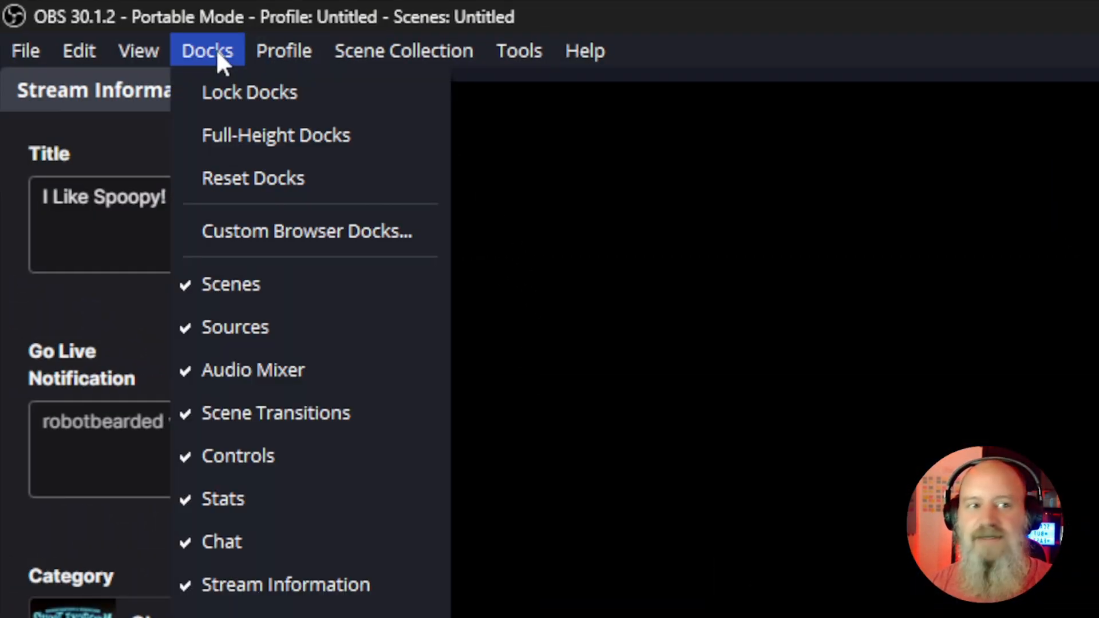
pyautogui.click(279, 316)
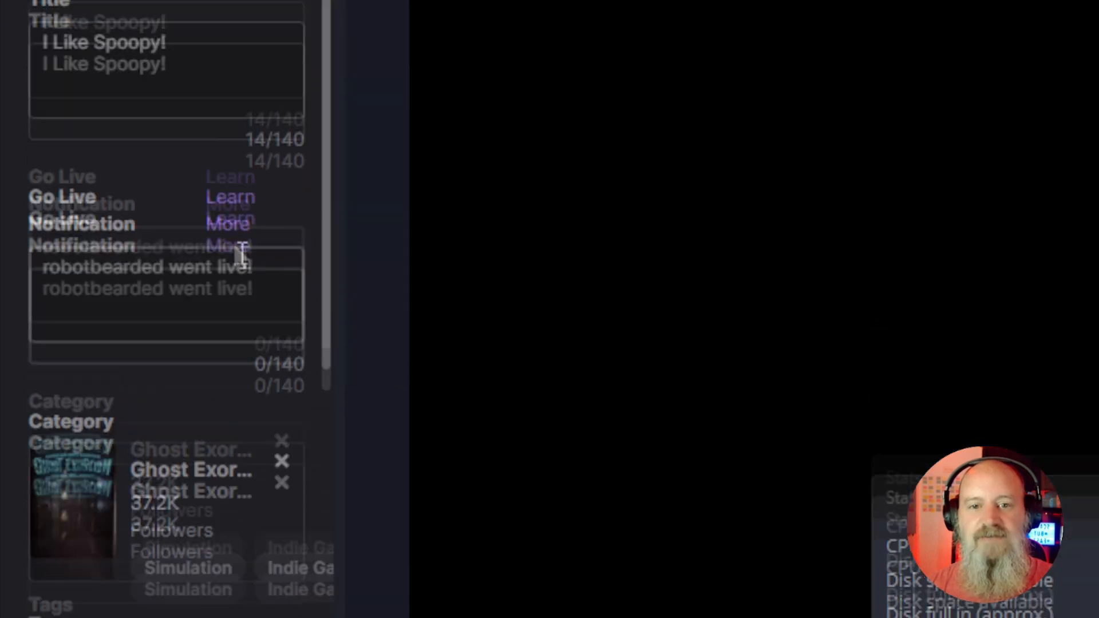
pyautogui.click(215, 44)
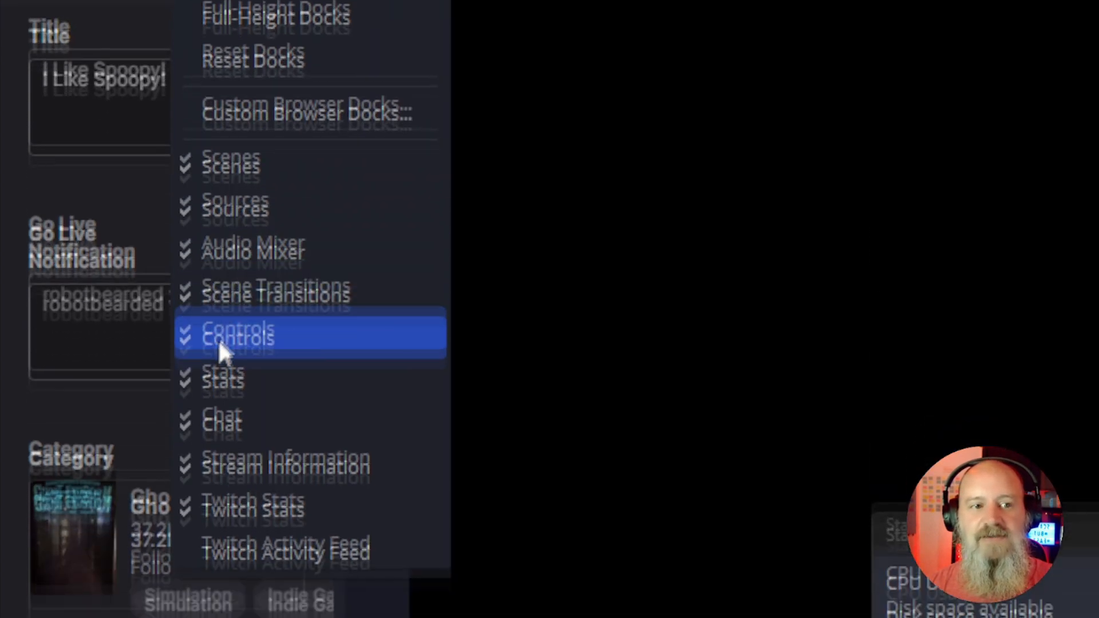
pyautogui.click(266, 309)
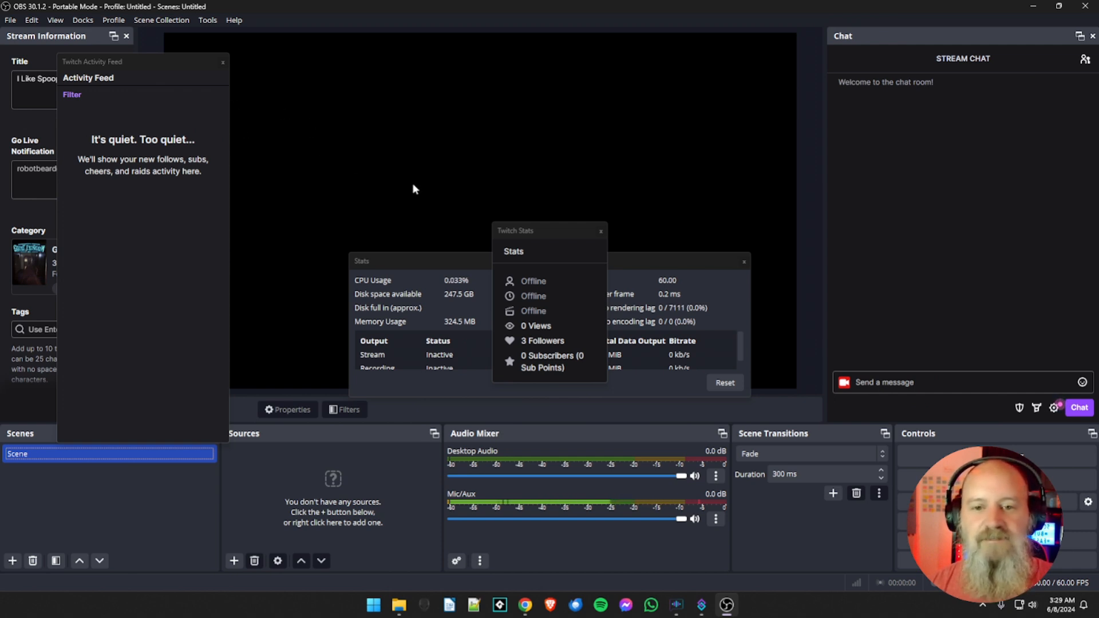
# - Tab the Twitch Stats dock together with Stream Information on the left
pyautogui.moveTo(538, 231); pyautogui.dragTo(447, 95)
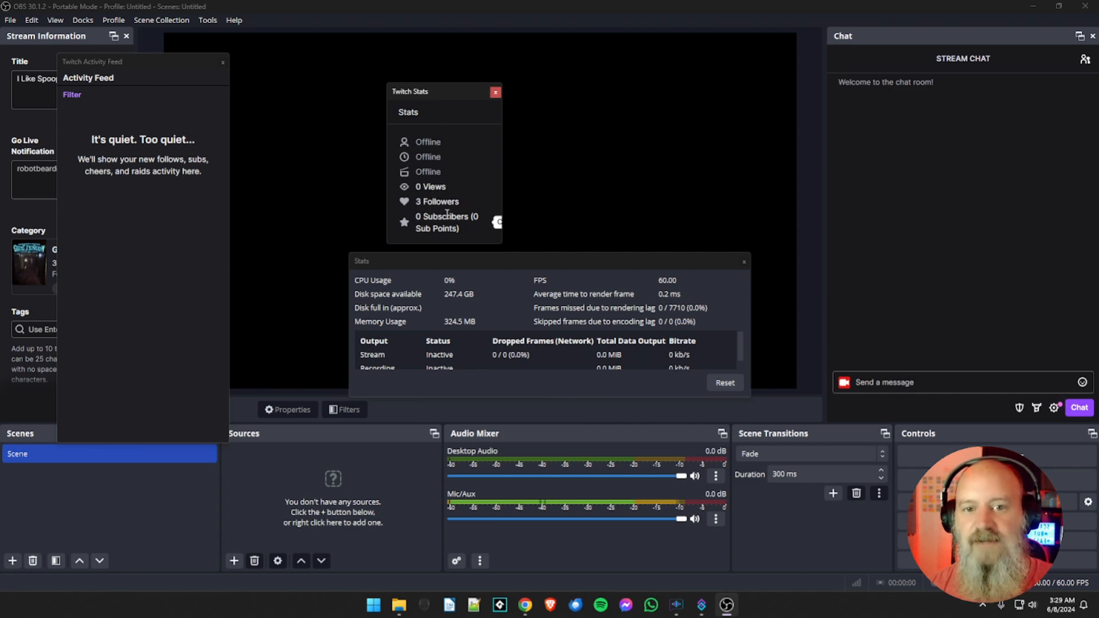
pyautogui.moveTo(162, 69); pyautogui.dragTo(293, 155)
pyautogui.moveTo(444, 95); pyautogui.dragTo(70, 115)
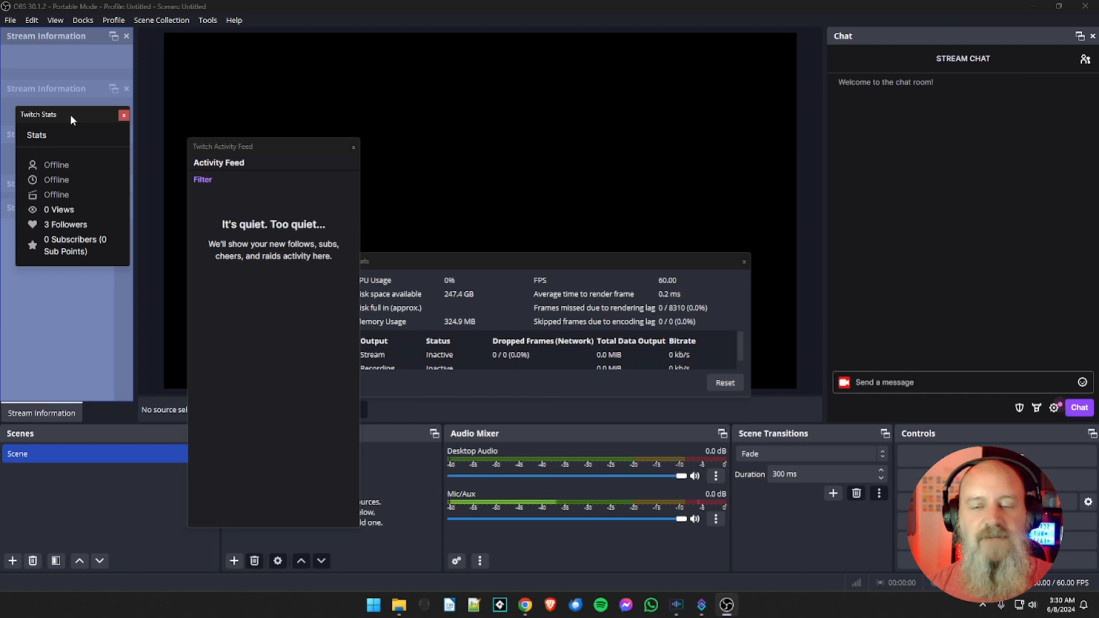
pyautogui.moveTo(70, 114); pyautogui.dragTo(257, 80)
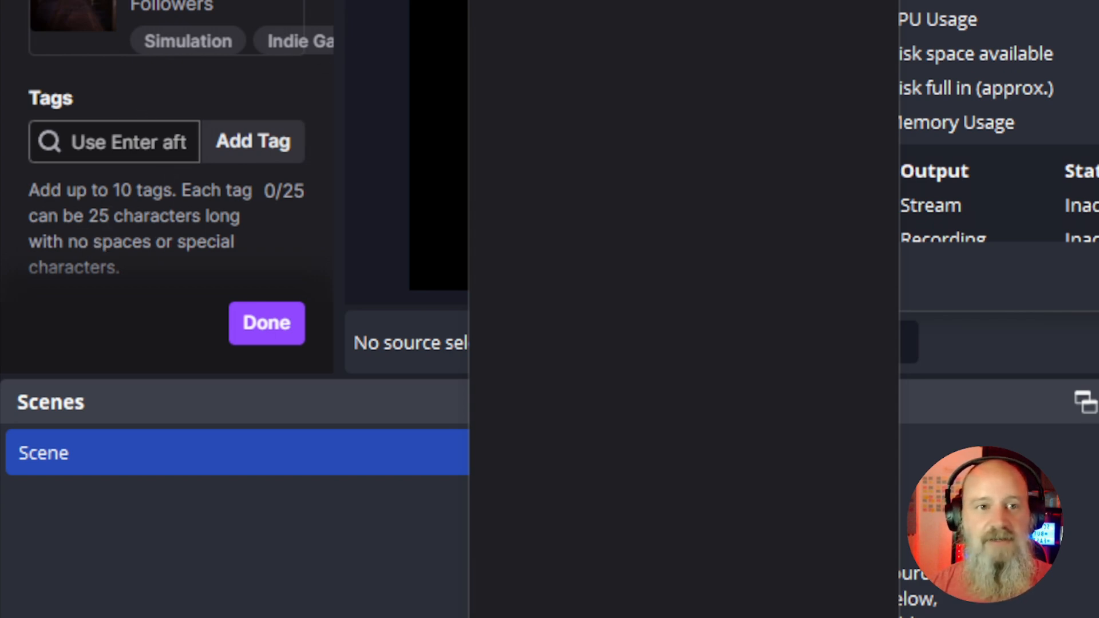
pyautogui.moveTo(475, 0); pyautogui.dragTo(197, 0)
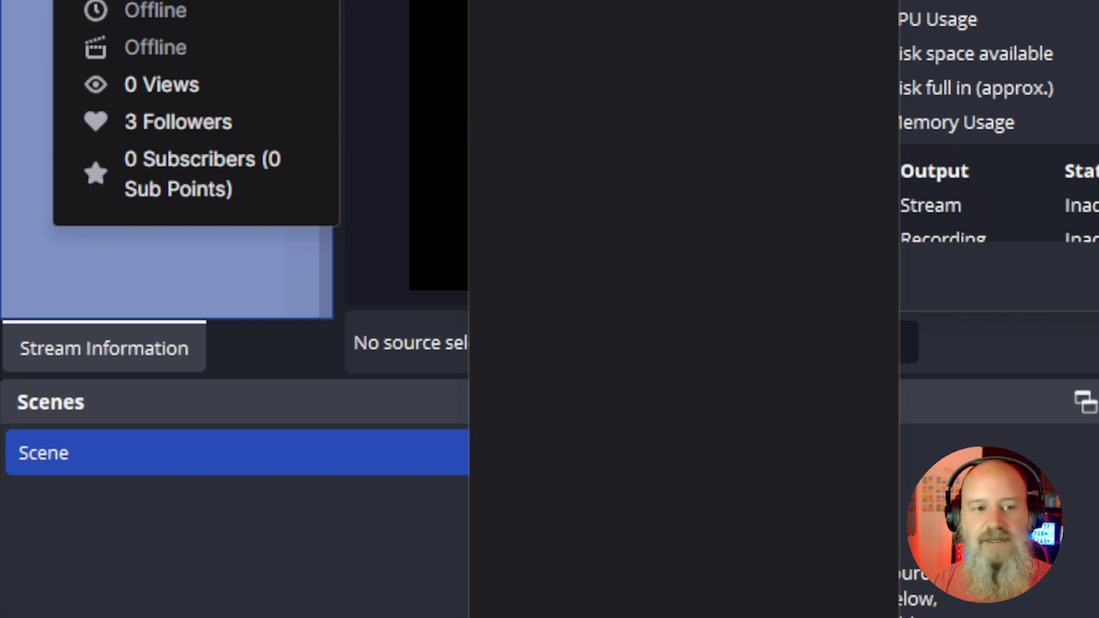
pyautogui.moveTo(197, 0); pyautogui.dragTo(188, 0)
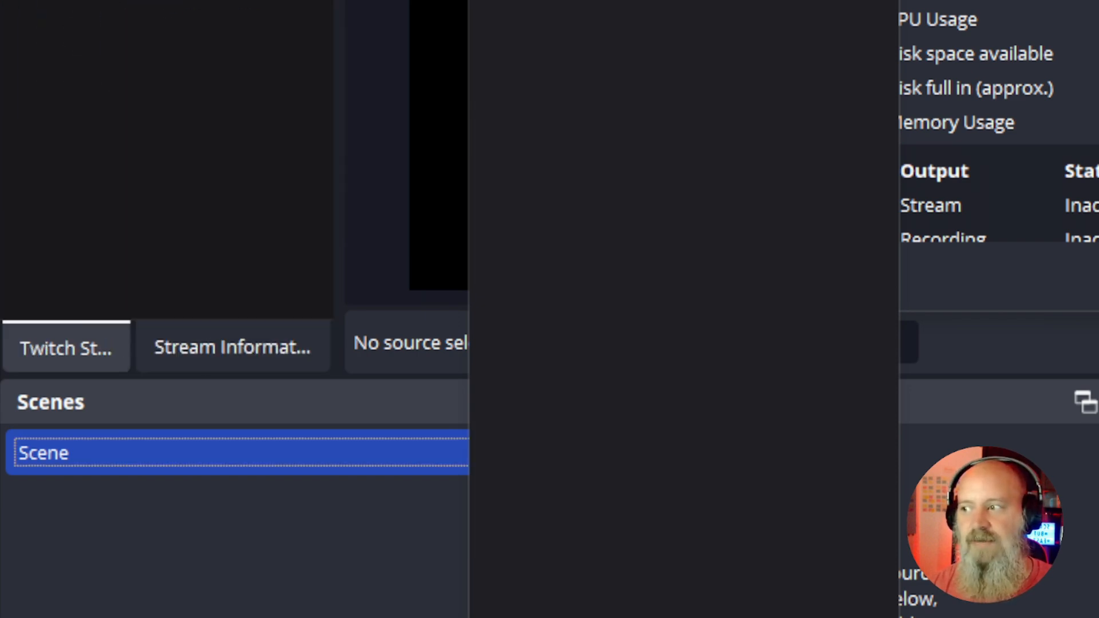
pyautogui.click(181, 360)
pyautogui.click(42, 349)
pyautogui.click(181, 360)
pyautogui.click(86, 351)
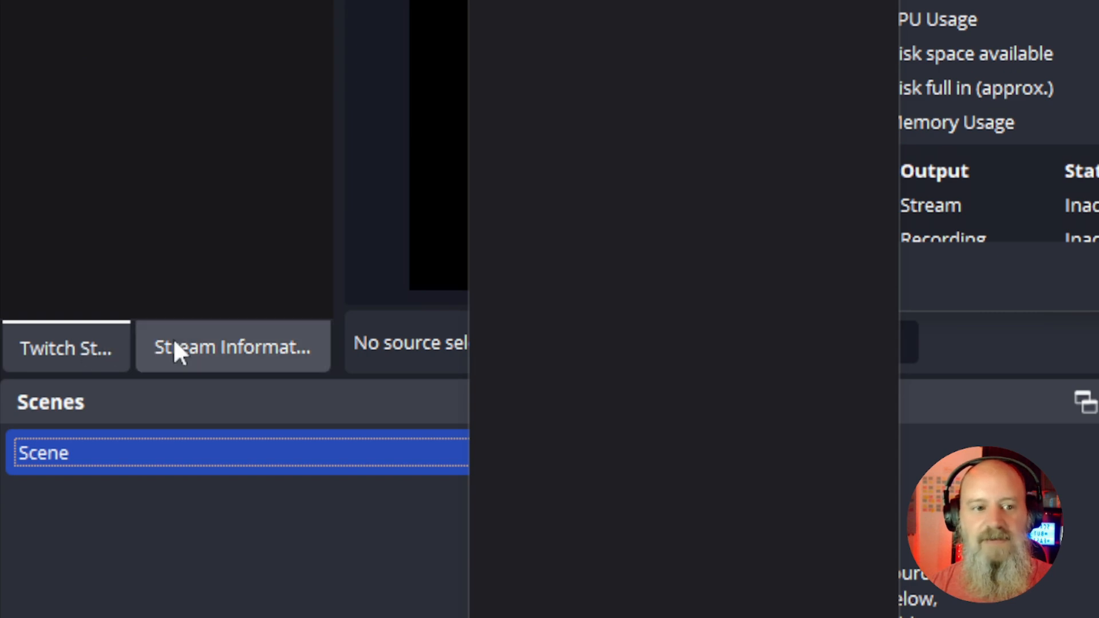
# - Add Twitch Activity Feed to the left tab group, widen it, and check each tab
pyautogui.moveTo(630, 0); pyautogui.dragTo(176, 54)
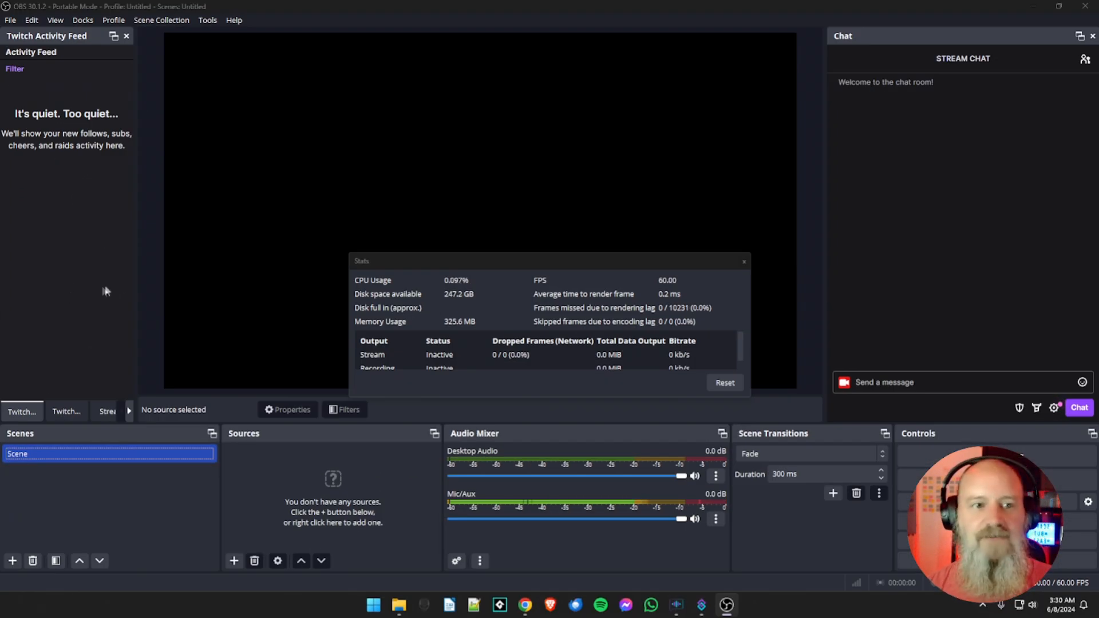
pyautogui.moveTo(136, 273); pyautogui.dragTo(191, 292)
pyautogui.click(92, 412)
pyautogui.click(150, 412)
pyautogui.click(55, 414)
pyautogui.click(87, 413)
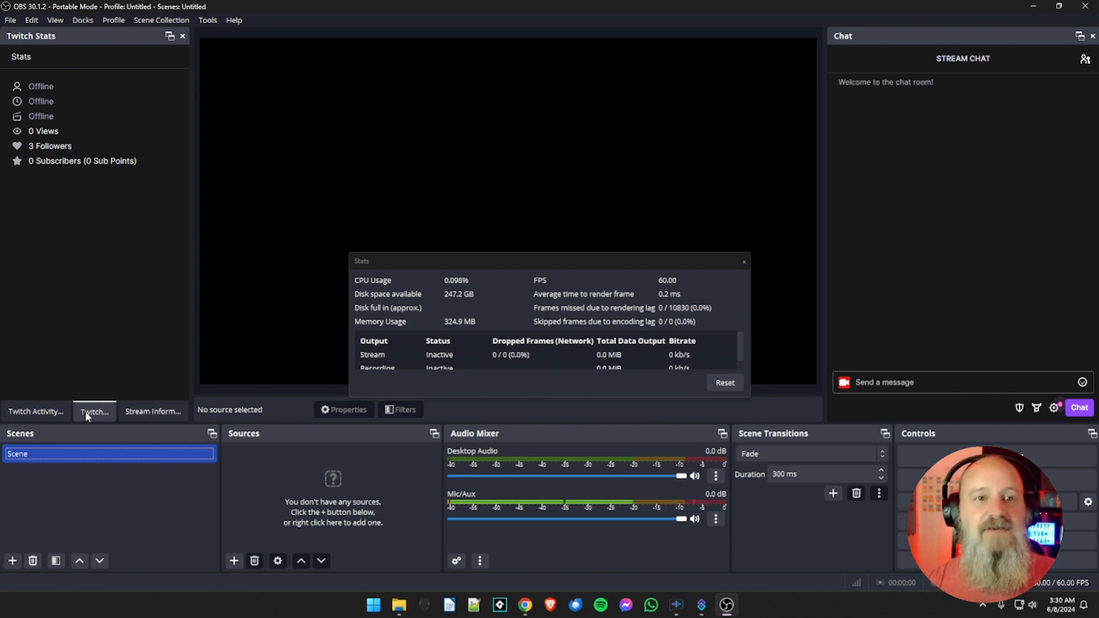
pyautogui.click(489, 271)
# - Dock the floating Stats window as a tab alongside the Audio Mixer in the bottom row
pyautogui.moveTo(489, 267); pyautogui.dragTo(457, 63)
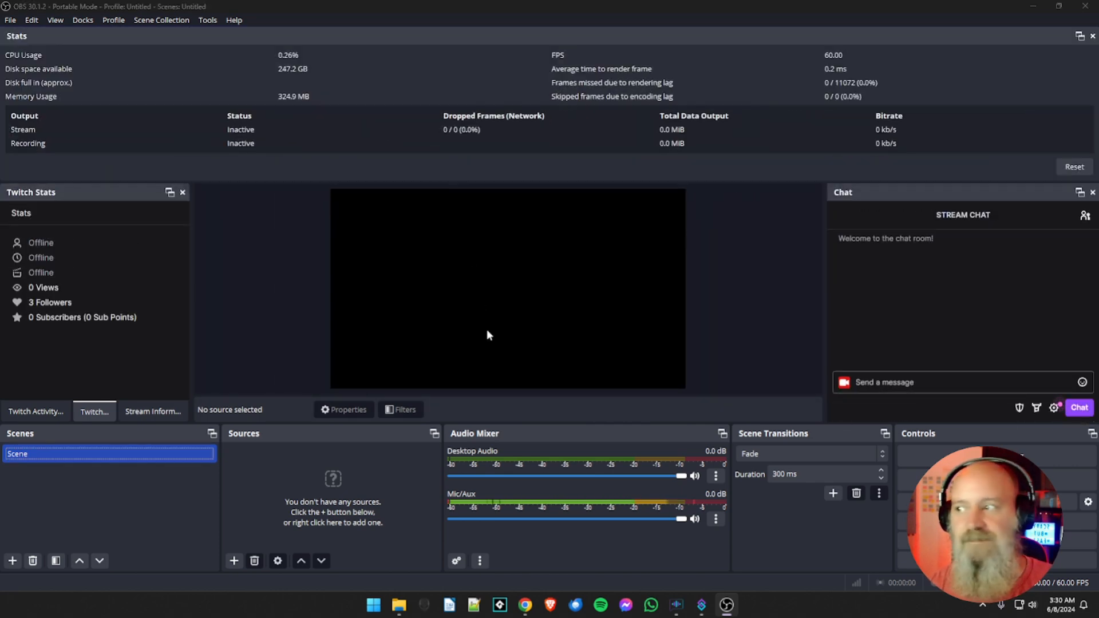
pyautogui.moveTo(496, 38); pyautogui.dragTo(484, 526)
pyautogui.moveTo(454, 435); pyautogui.dragTo(582, 458)
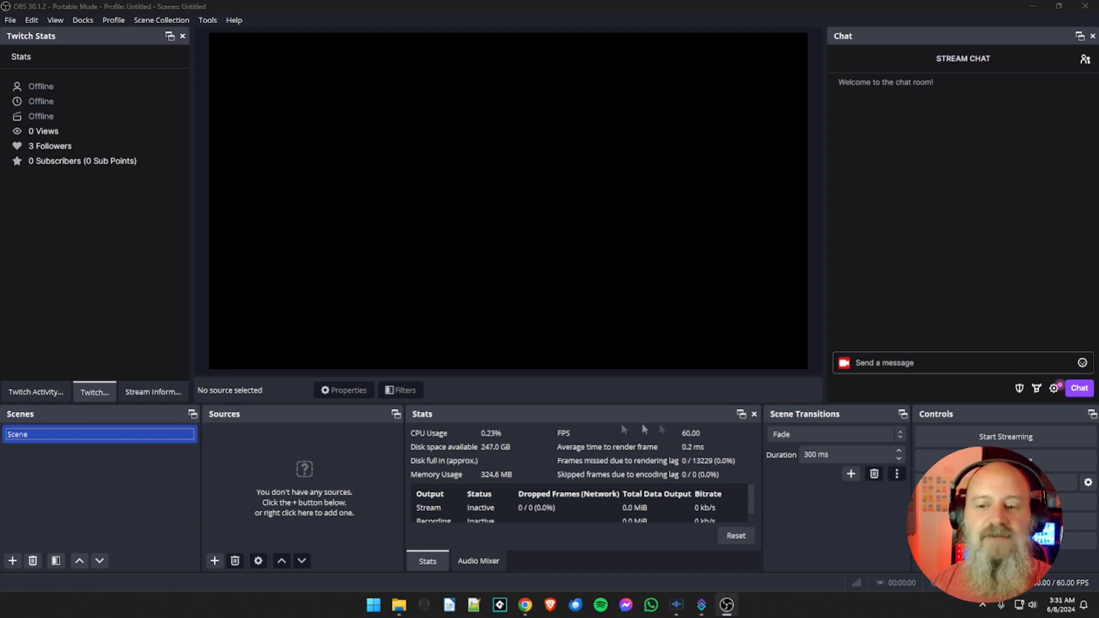
# - Add Scene Transitions and Controls as tabs to the Stats/Audio Mixer group
pyautogui.moveTo(806, 418); pyautogui.dragTo(650, 441)
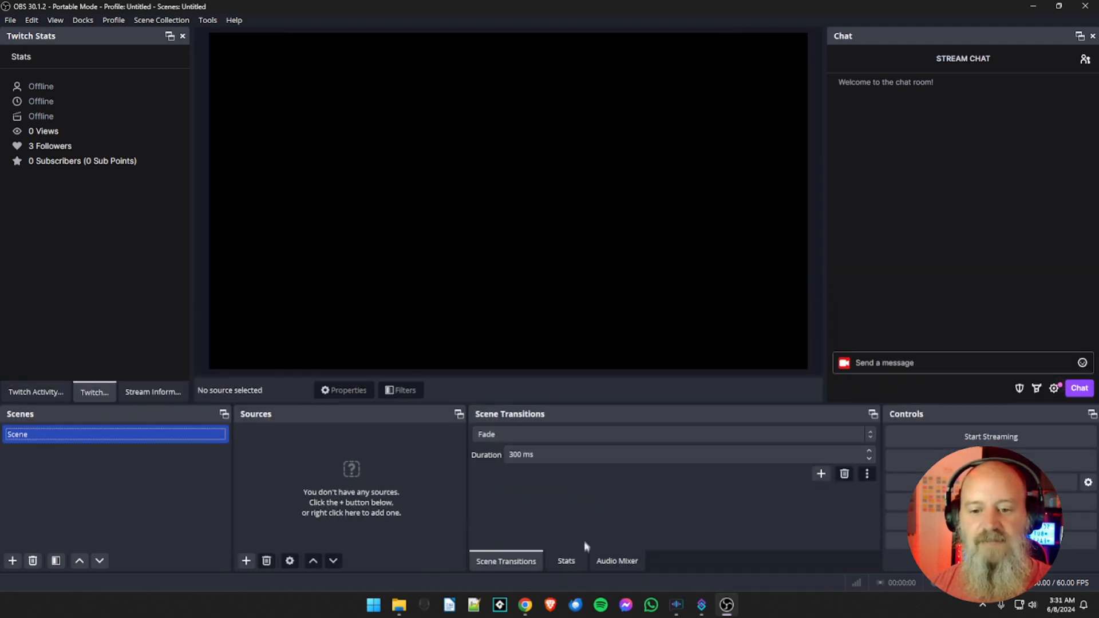
pyautogui.moveTo(956, 419); pyautogui.dragTo(720, 473)
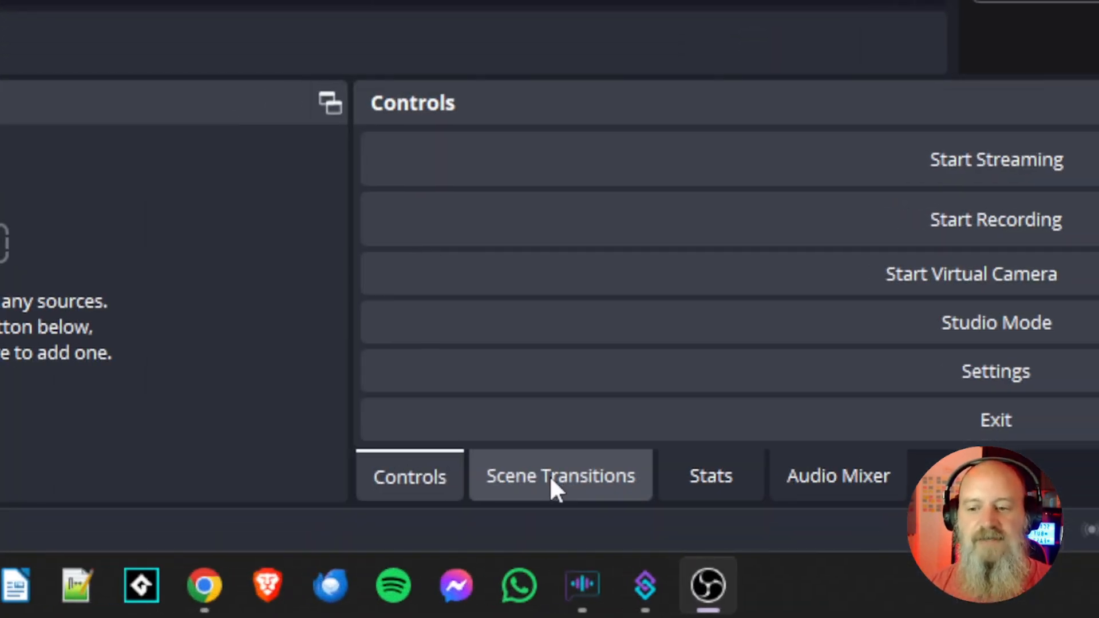
# - Reorder the bottom tabs to Audio Mixer, Controls, Scene Transitions, Stats
pyautogui.click(549, 476)
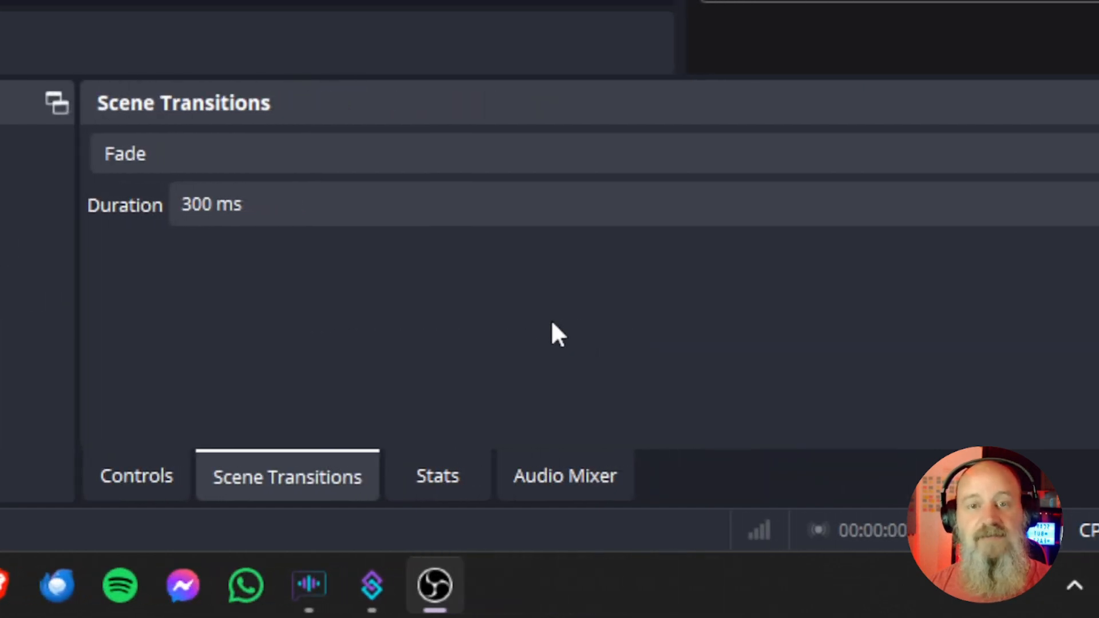
pyautogui.click(438, 478)
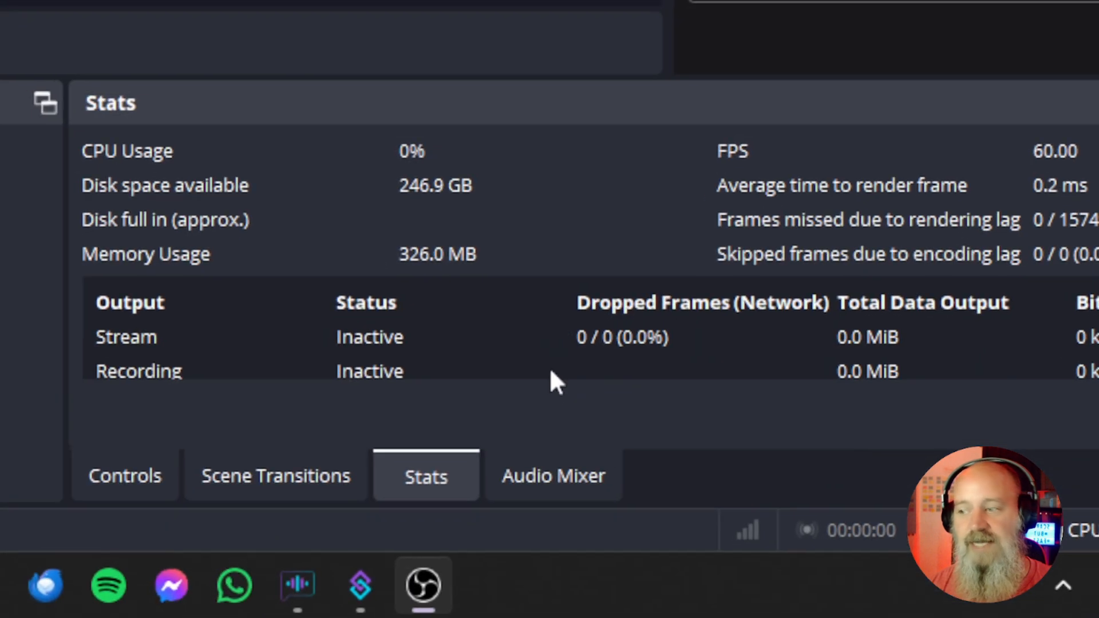
pyautogui.click(554, 475)
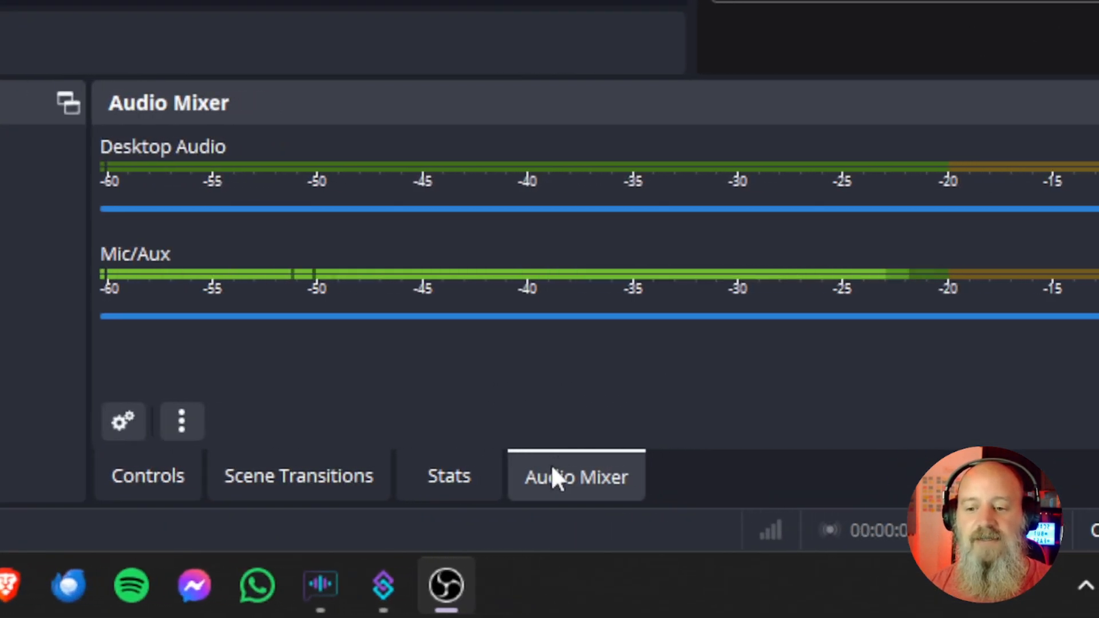
pyautogui.moveTo(566, 483); pyautogui.dragTo(532, 492)
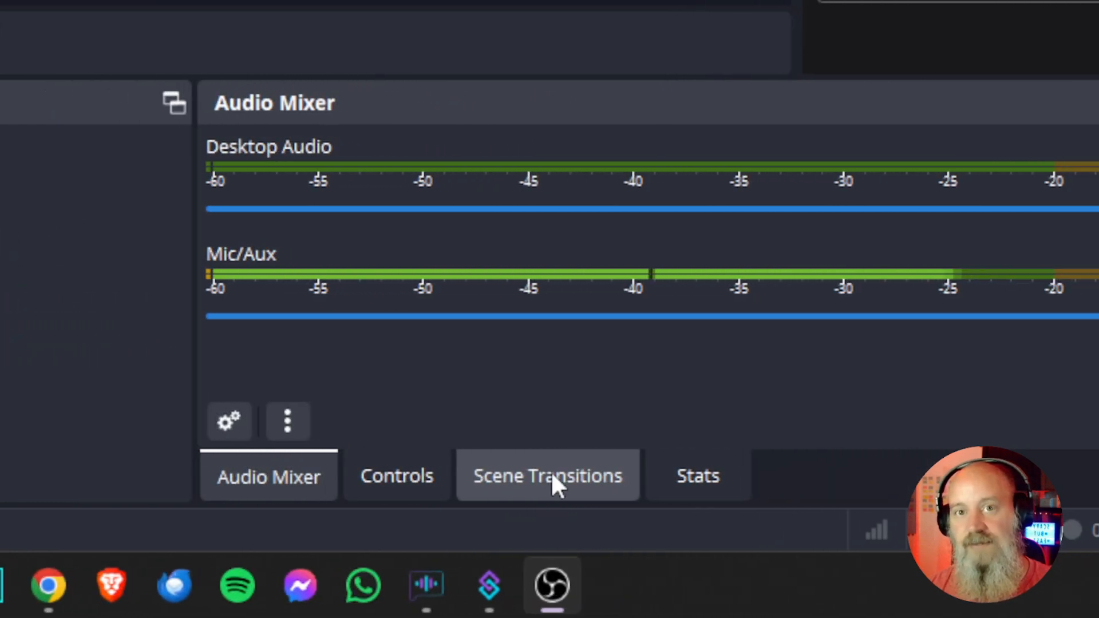
pyautogui.moveTo(552, 476); pyautogui.dragTo(444, 478)
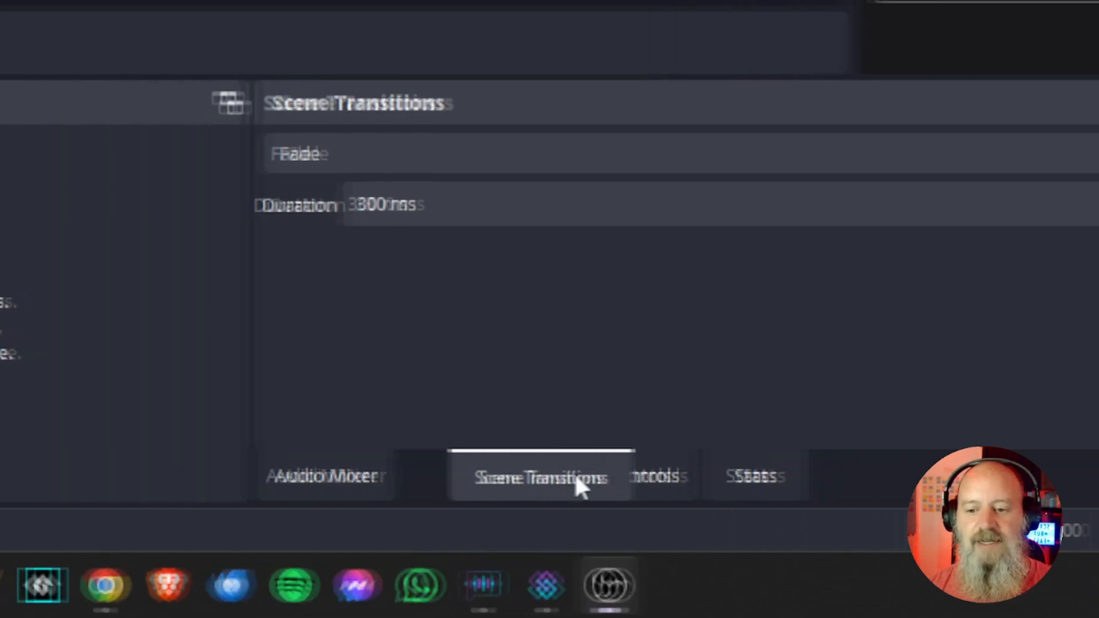
pyautogui.moveTo(576, 477); pyautogui.dragTo(622, 474)
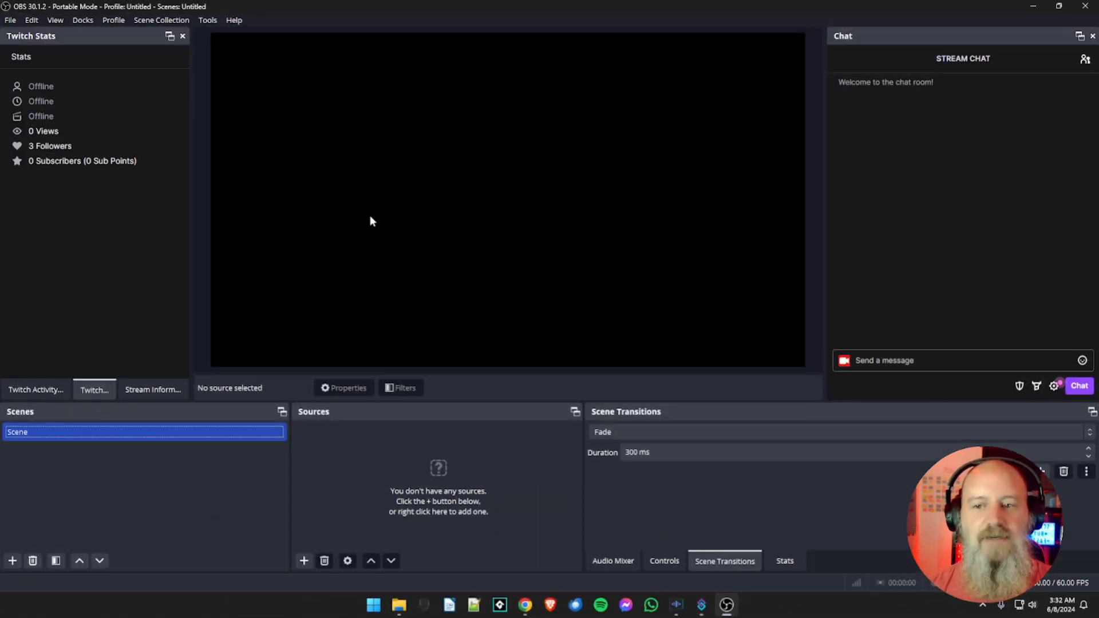
# - Narrow the Scenes and Sources docks so Scene Transitions fills most of the bottom row
pyautogui.moveTo(291, 425); pyautogui.dragTo(190, 425)
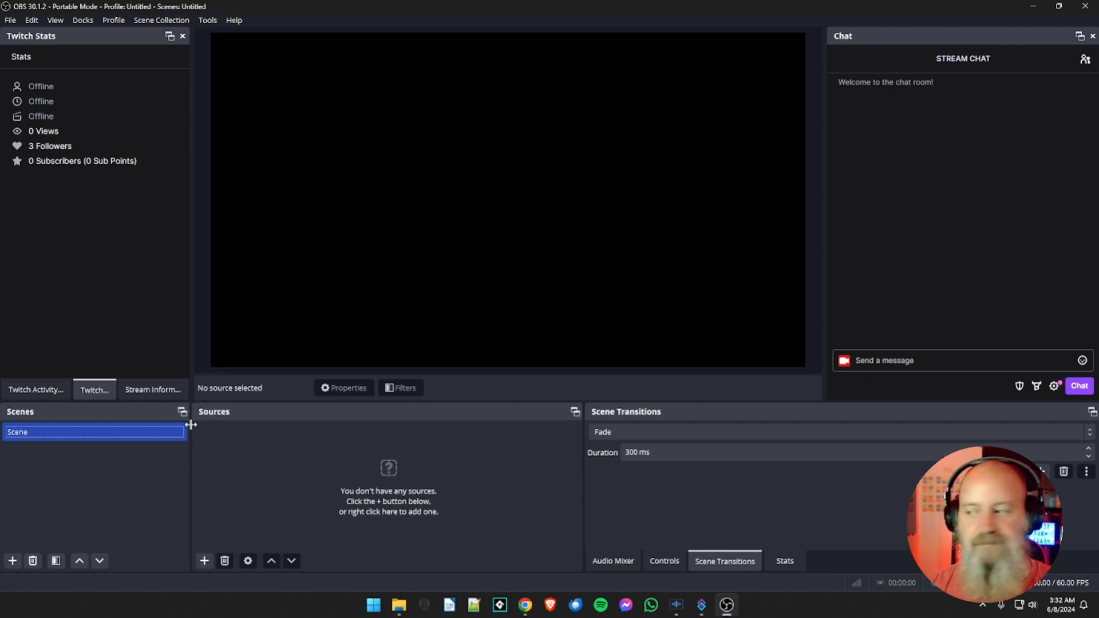
pyautogui.moveTo(581, 452); pyautogui.dragTo(373, 472)
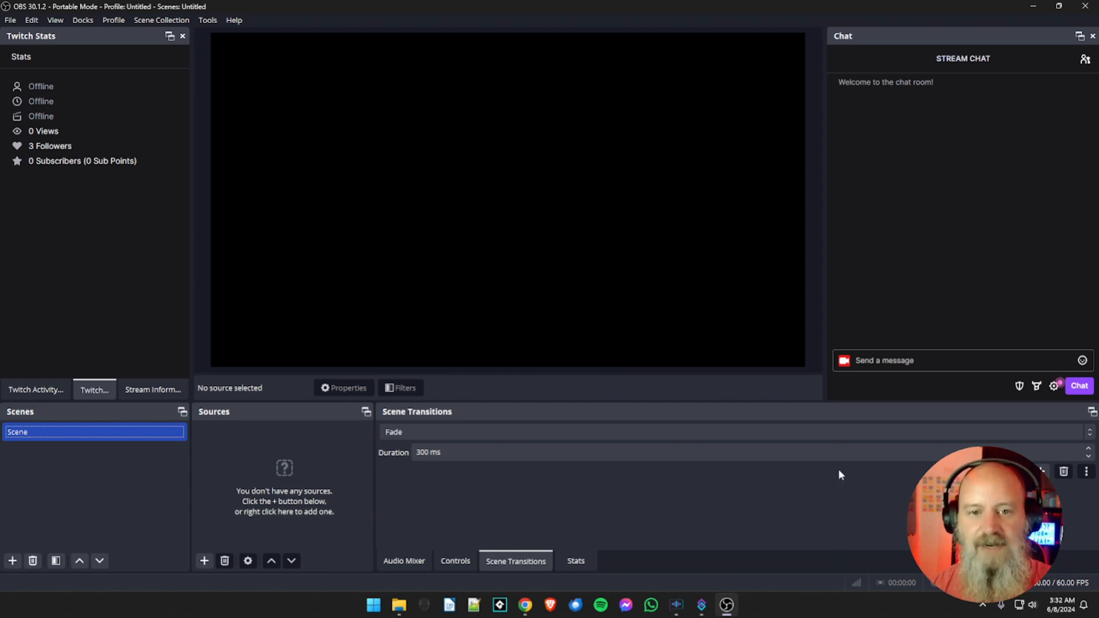
pyautogui.moveTo(891, 404); pyautogui.dragTo(894, 494)
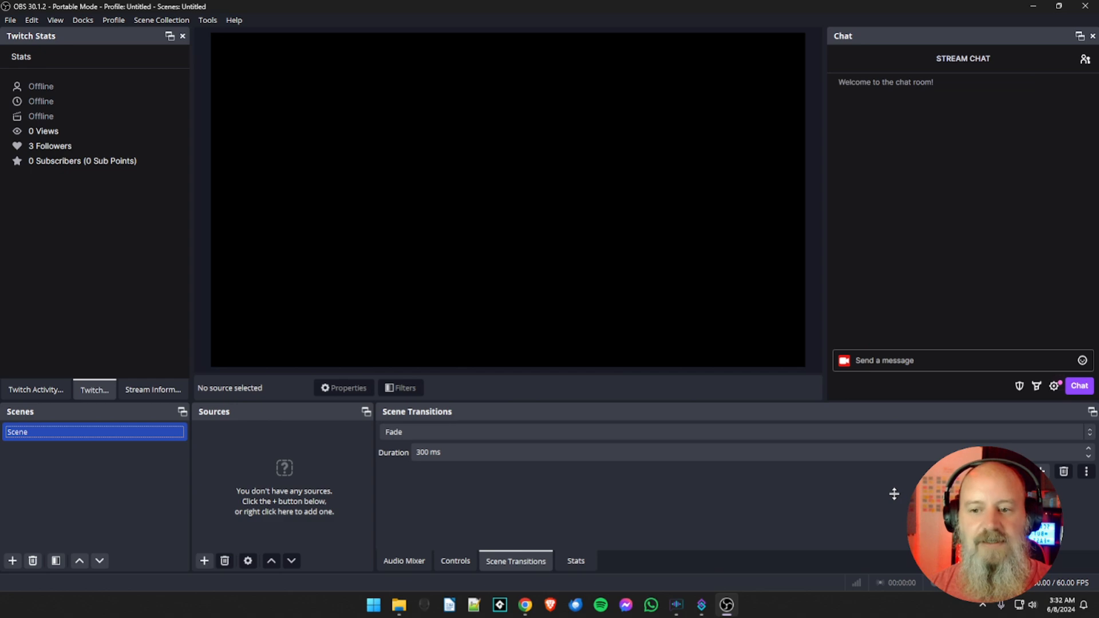
pyautogui.click(83, 20)
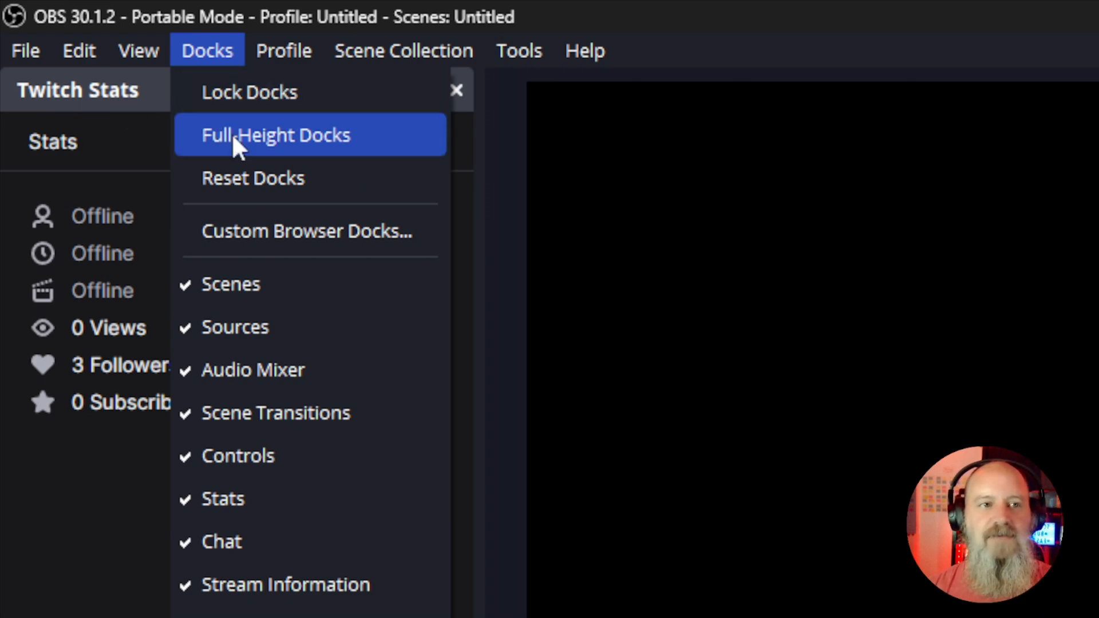
# - Enable Full-Height Docks, widen the Chat dock, and check the Twitch Activity Feed and Stream Information tabs
pyautogui.click(279, 153)
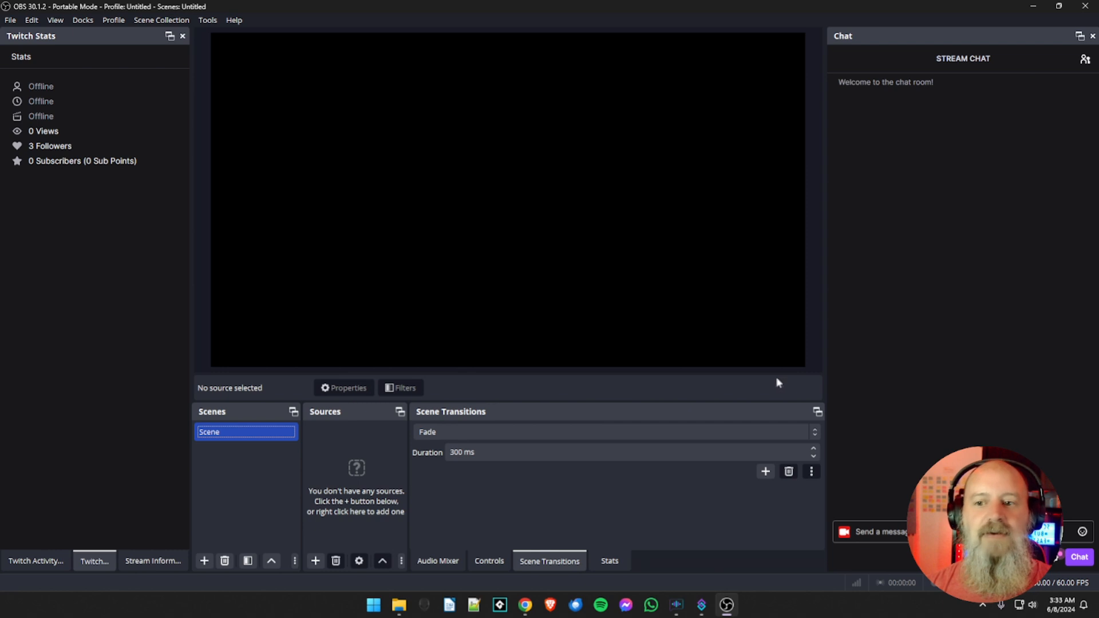
pyautogui.moveTo(826, 373); pyautogui.dragTo(795, 377)
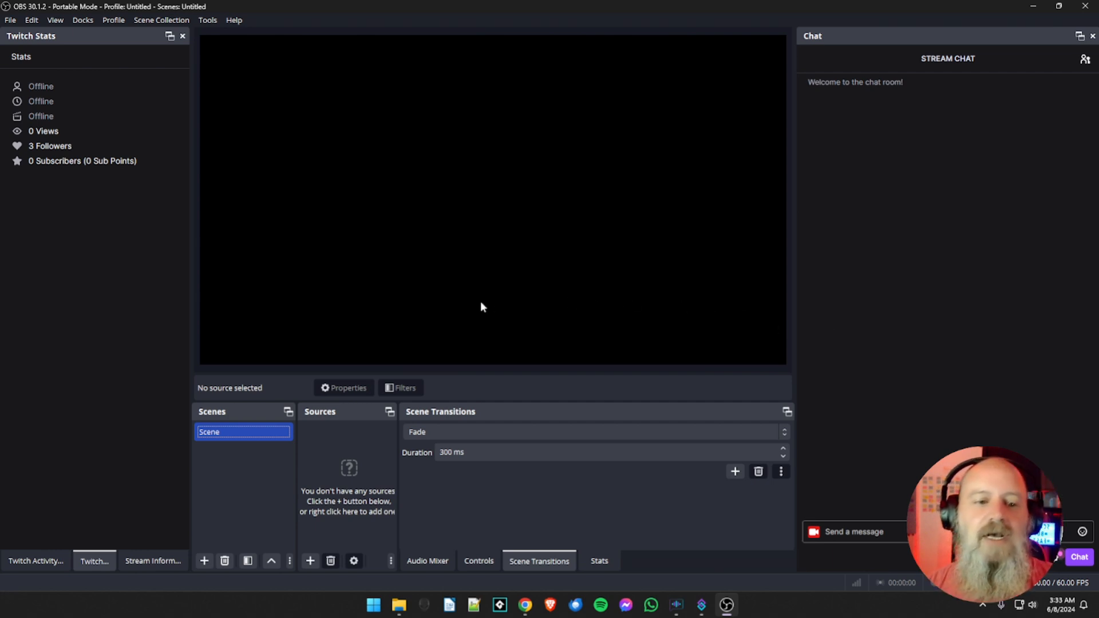
pyautogui.click(60, 556)
pyautogui.click(129, 554)
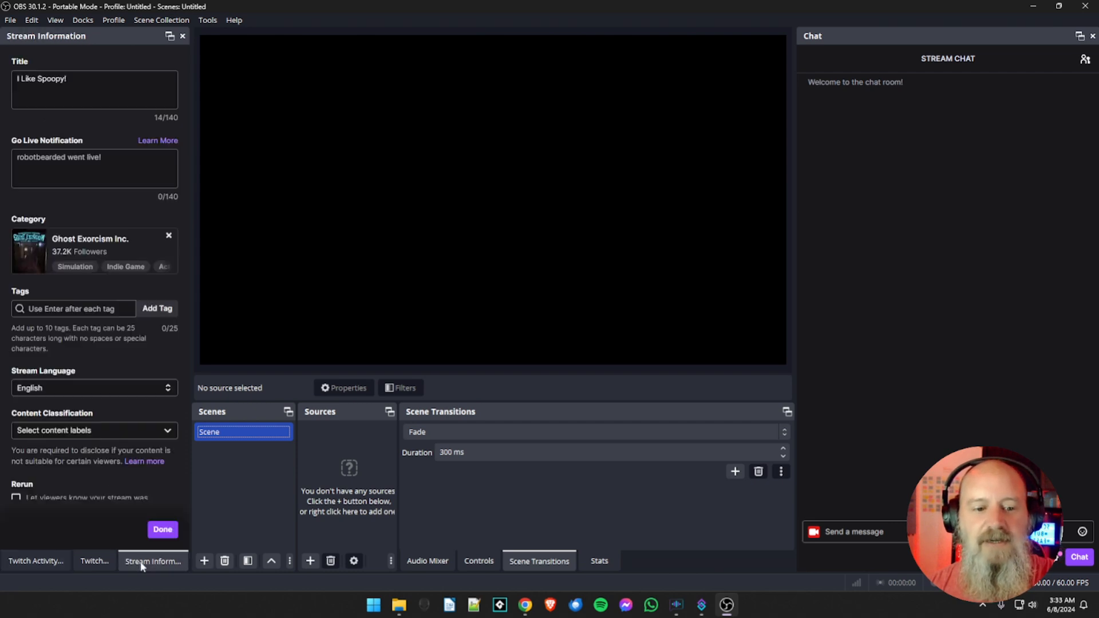
pyautogui.click(94, 554)
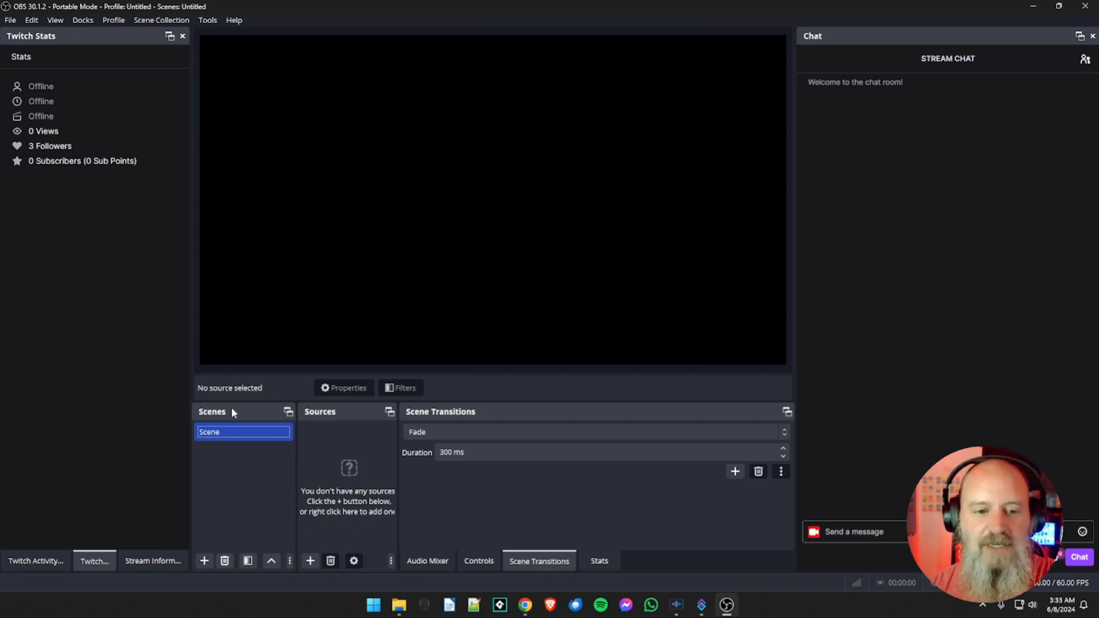
# - Dock the Scenes panel in the left column below the Twitch tabs and adjust their split
pyautogui.moveTo(232, 411); pyautogui.dragTo(244, 337)
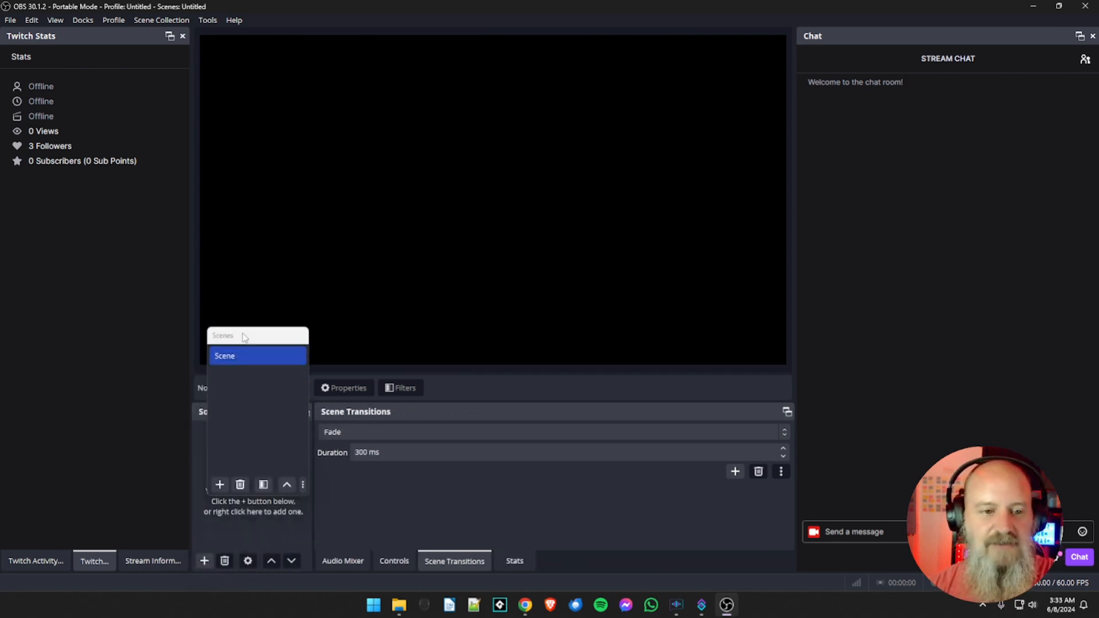
pyautogui.moveTo(244, 337); pyautogui.dragTo(75, 509)
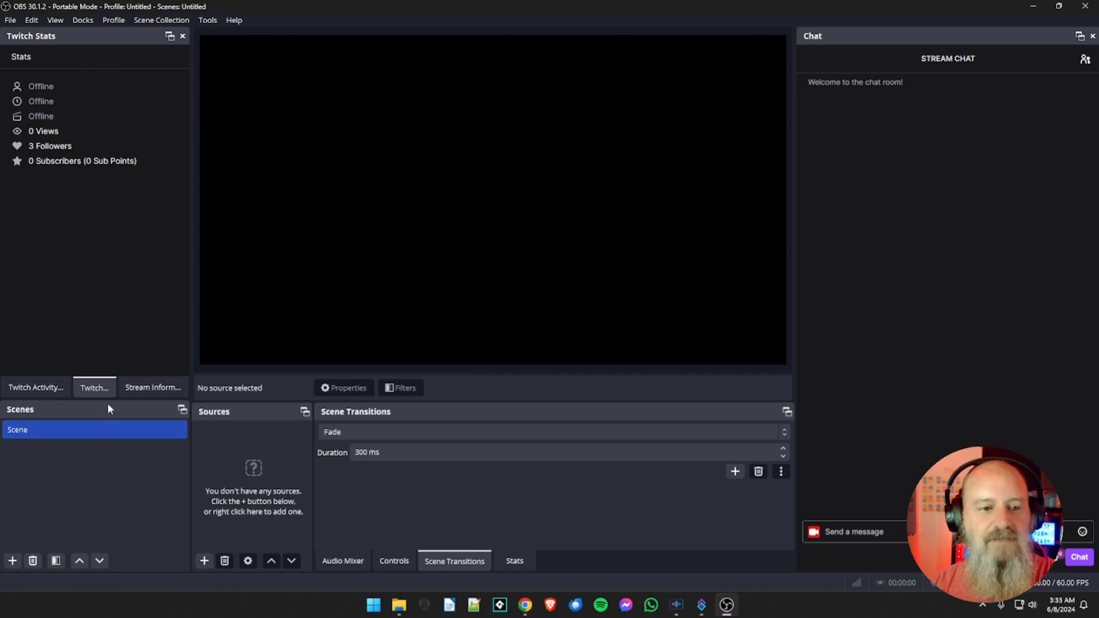
pyautogui.moveTo(107, 400)
pyautogui.mouseDown()
pyautogui.moveTo(109, 224)
pyautogui.moveTo(107, 460)
pyautogui.moveTo(109, 399)
pyautogui.moveTo(98, 403)
pyautogui.mouseUp()
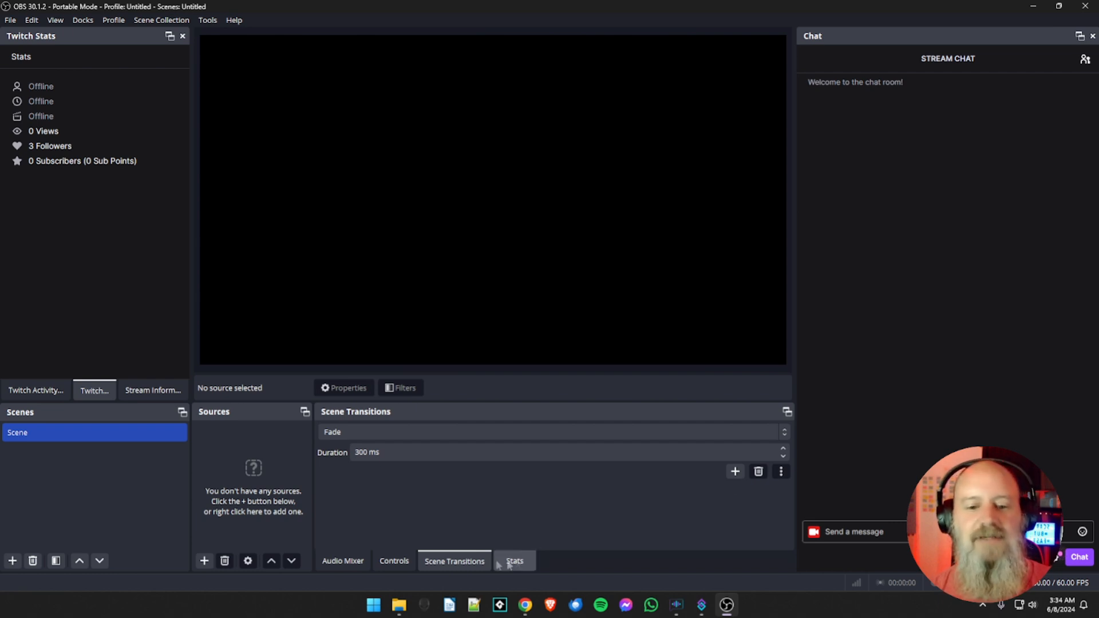
# - Widen the Sources dock against the Audio Mixer, then show the Controls panel in the bottom group
pyautogui.click(342, 561)
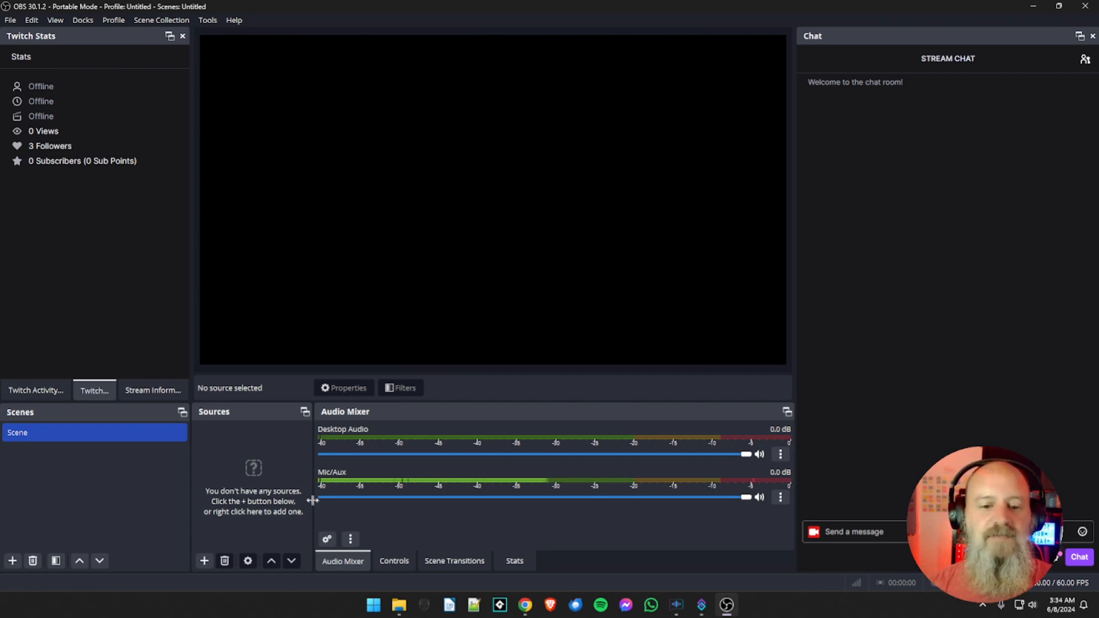
pyautogui.moveTo(314, 501); pyautogui.dragTo(360, 501)
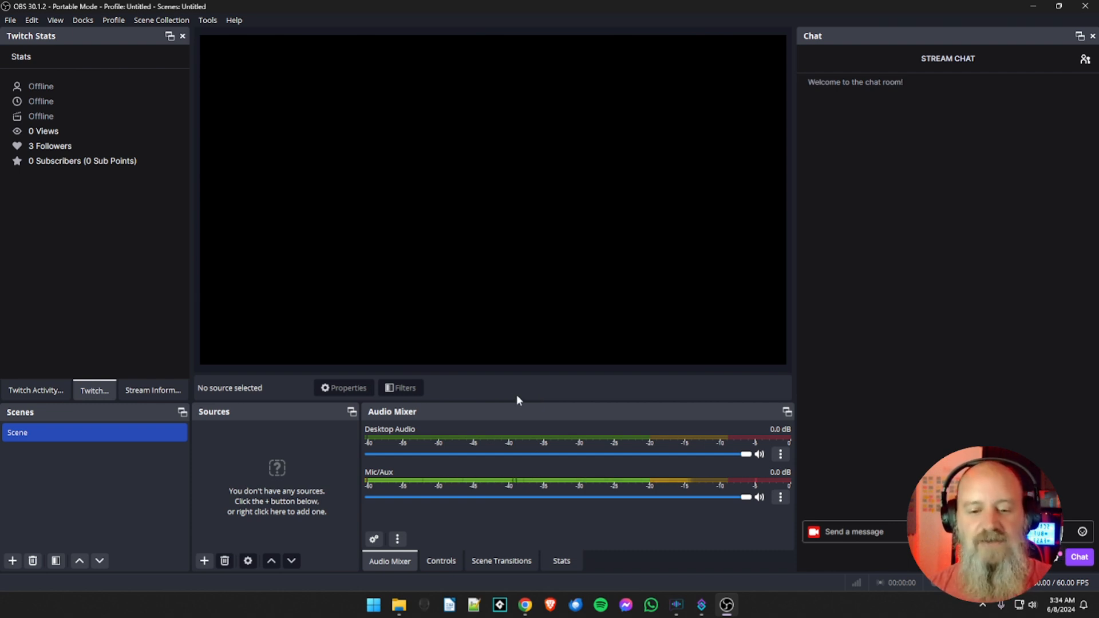
pyautogui.click(441, 564)
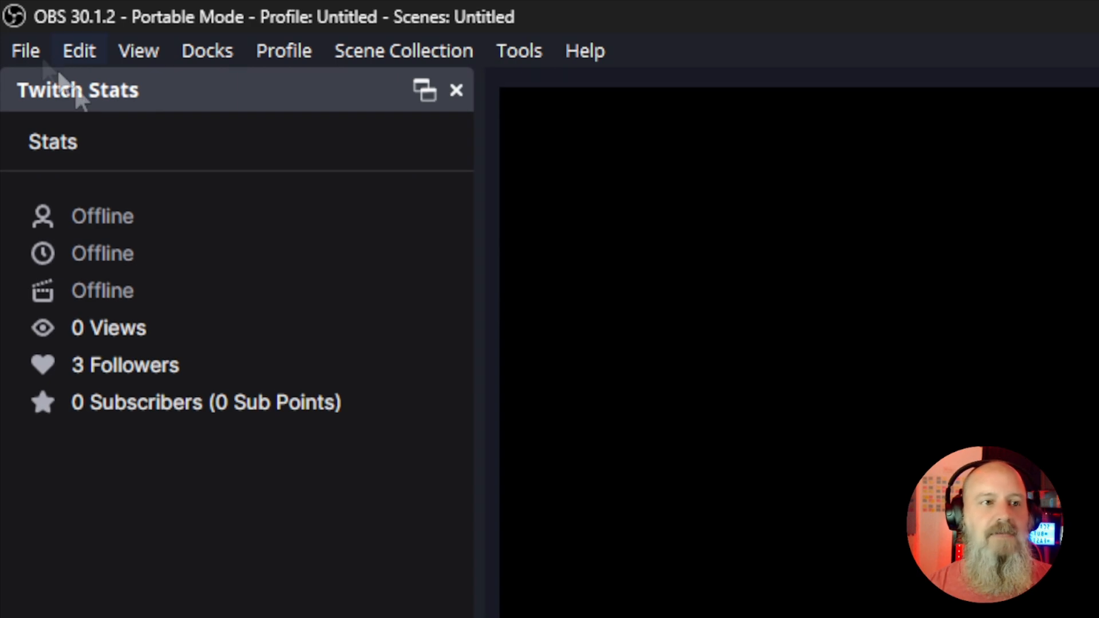
# - From File > Settings, set the General page's Theme to Dark
pyautogui.click(11, 20)
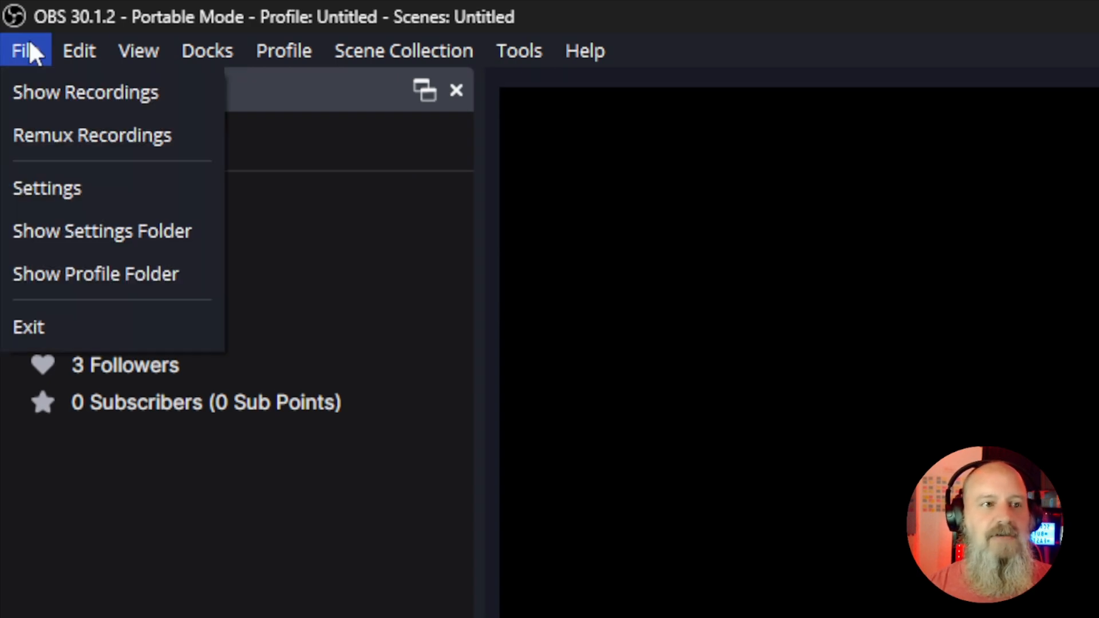
pyautogui.click(51, 174)
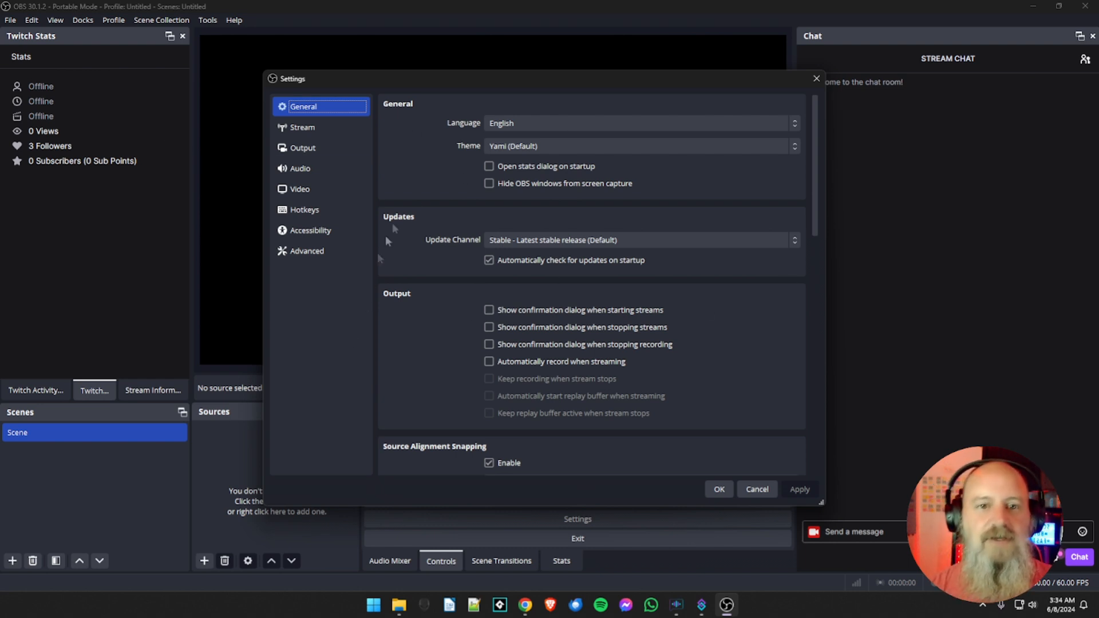
pyautogui.moveTo(512, 82); pyautogui.dragTo(466, 63)
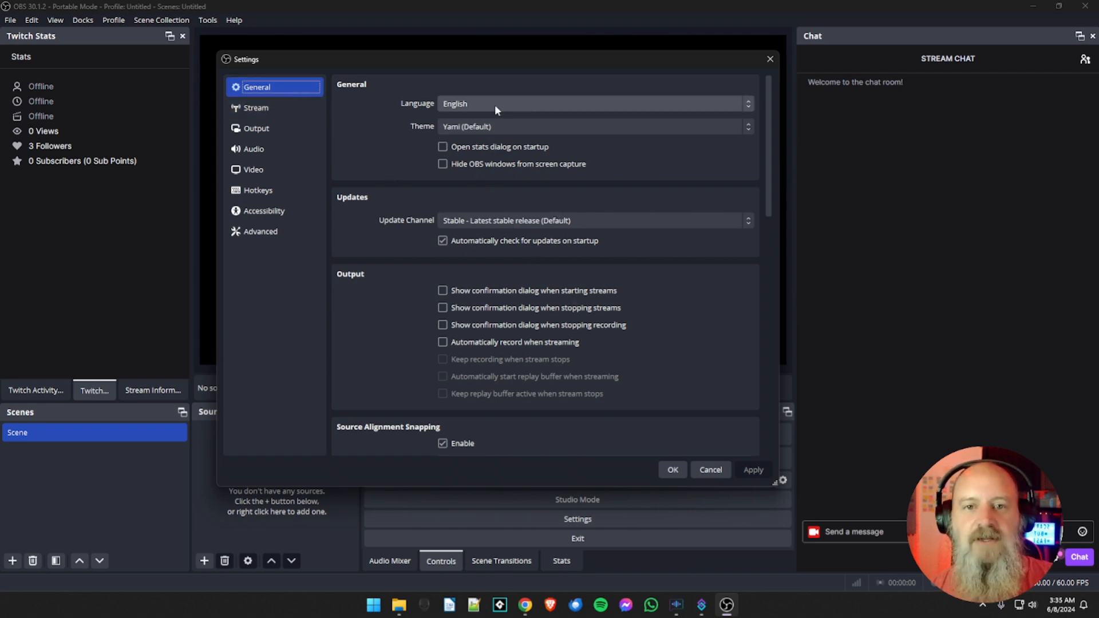
pyautogui.click(491, 126)
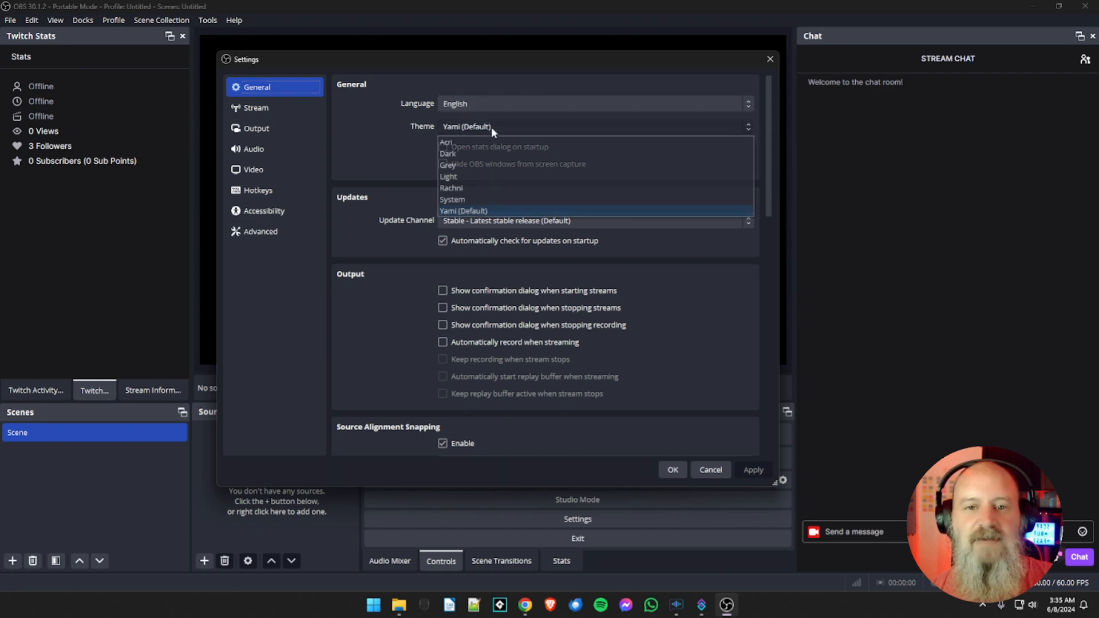
pyautogui.click(465, 150)
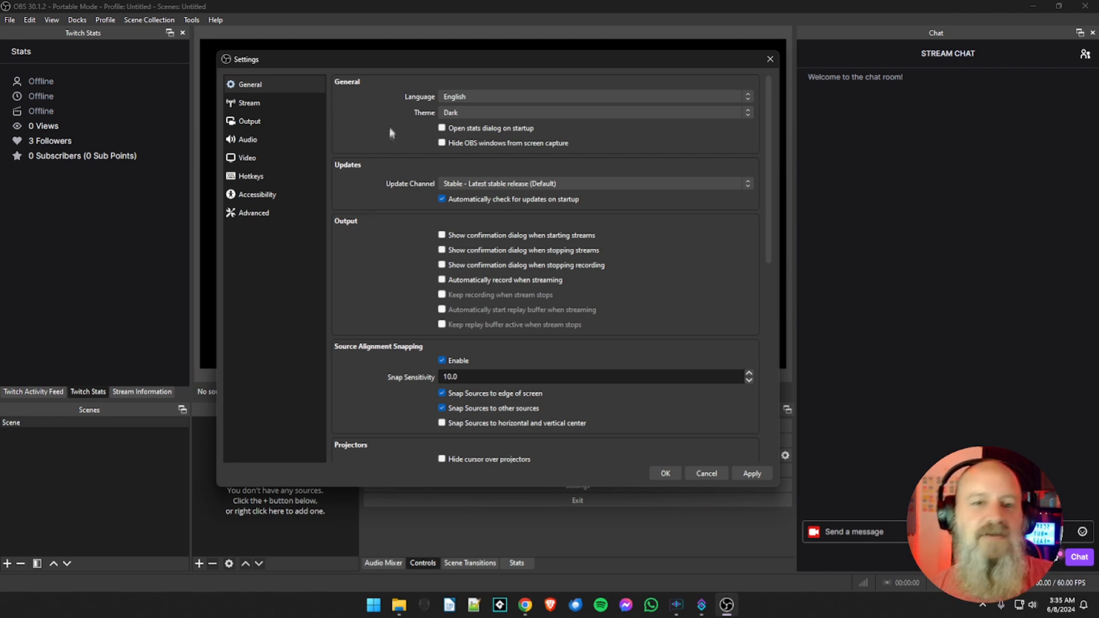
# - Recheck the Theme list and keep Dark selected
pyautogui.moveTo(451, 64); pyautogui.dragTo(445, 62)
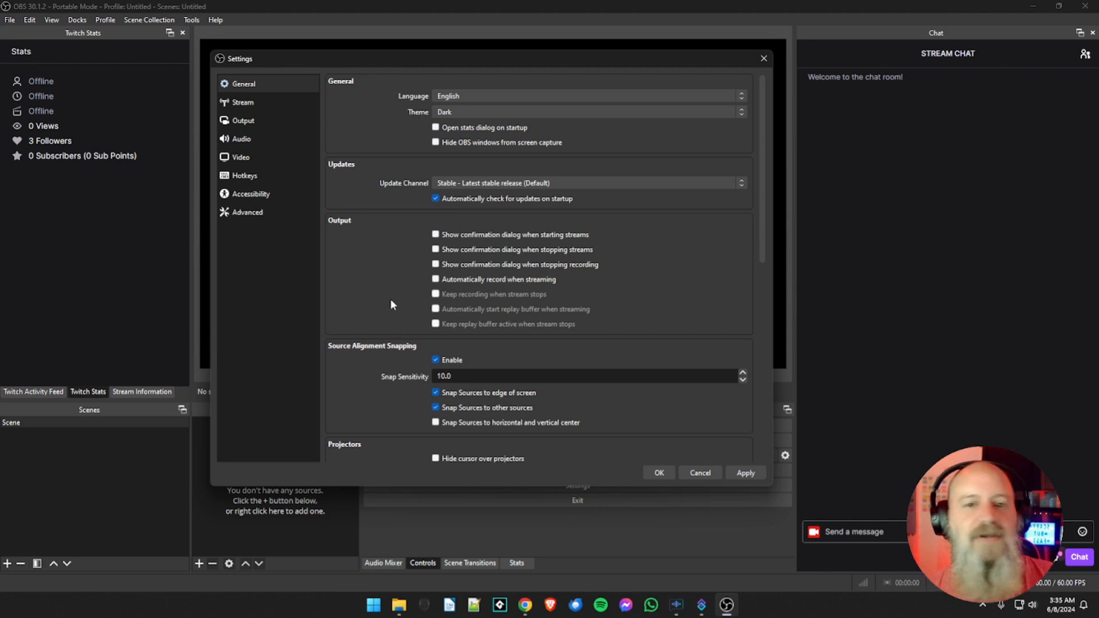
pyautogui.click(493, 112)
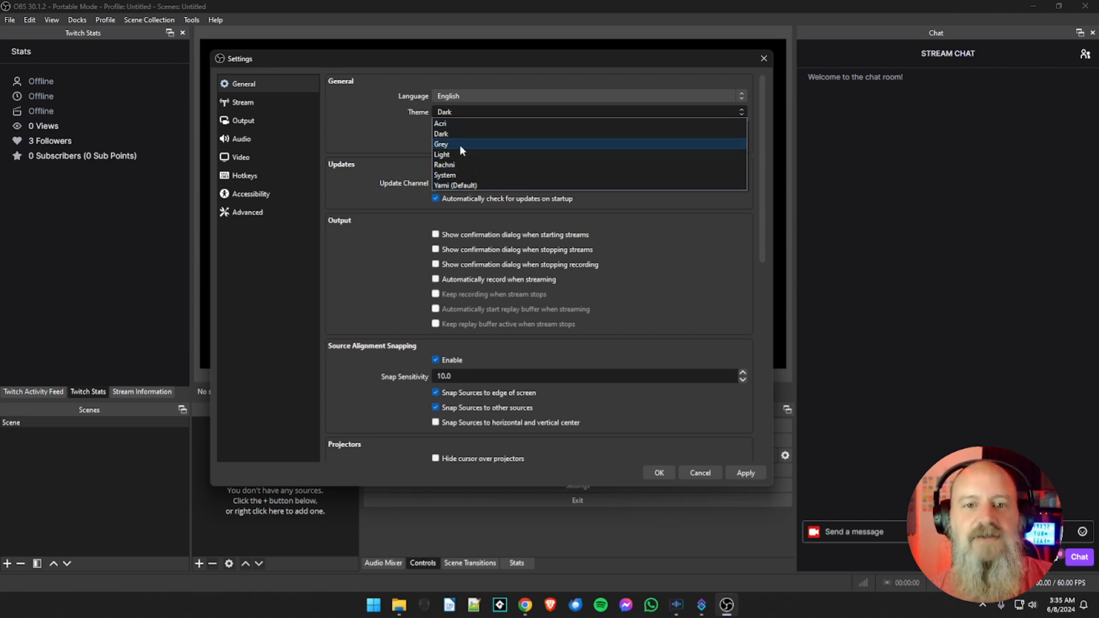
pyautogui.click(396, 133)
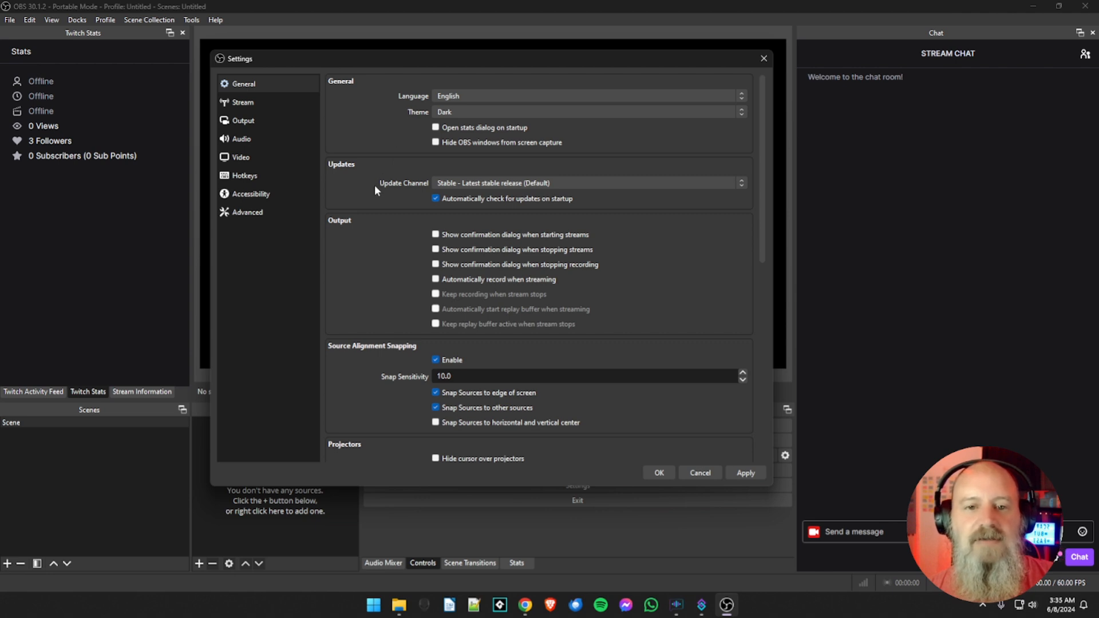
# - Under Source Alignment Snapping, turn off snapping to screen edges and to other sources
pyautogui.scroll(-1, 375, 223)
pyautogui.scroll(-4, 376, 229)
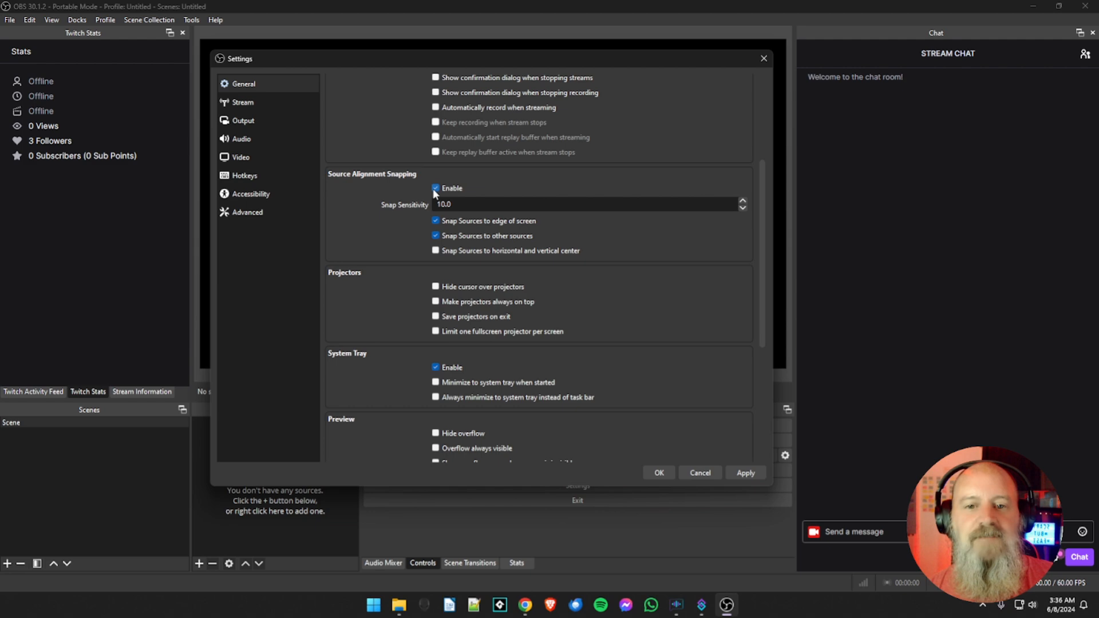
pyautogui.click(435, 221)
pyautogui.click(435, 236)
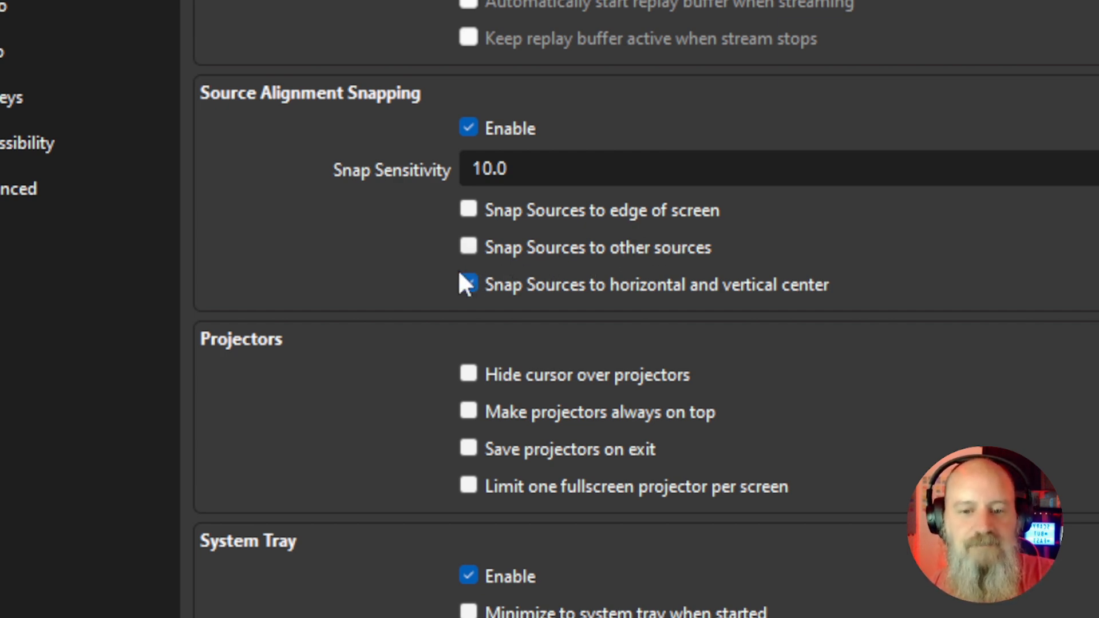
pyautogui.scroll(5, 401, 269)
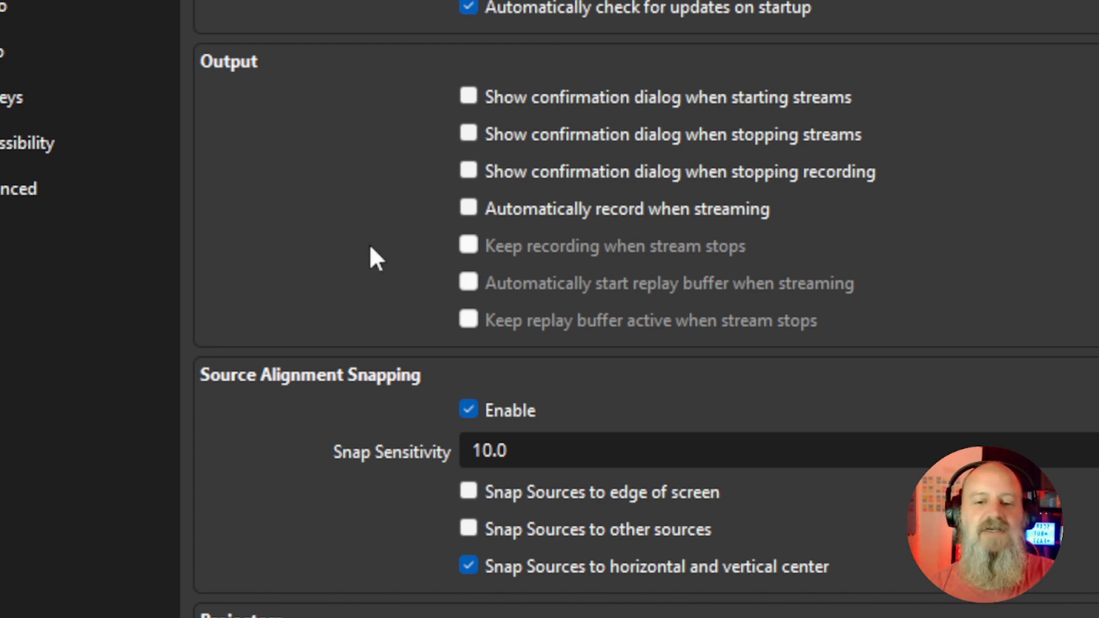
pyautogui.scroll(-6, 315, 186)
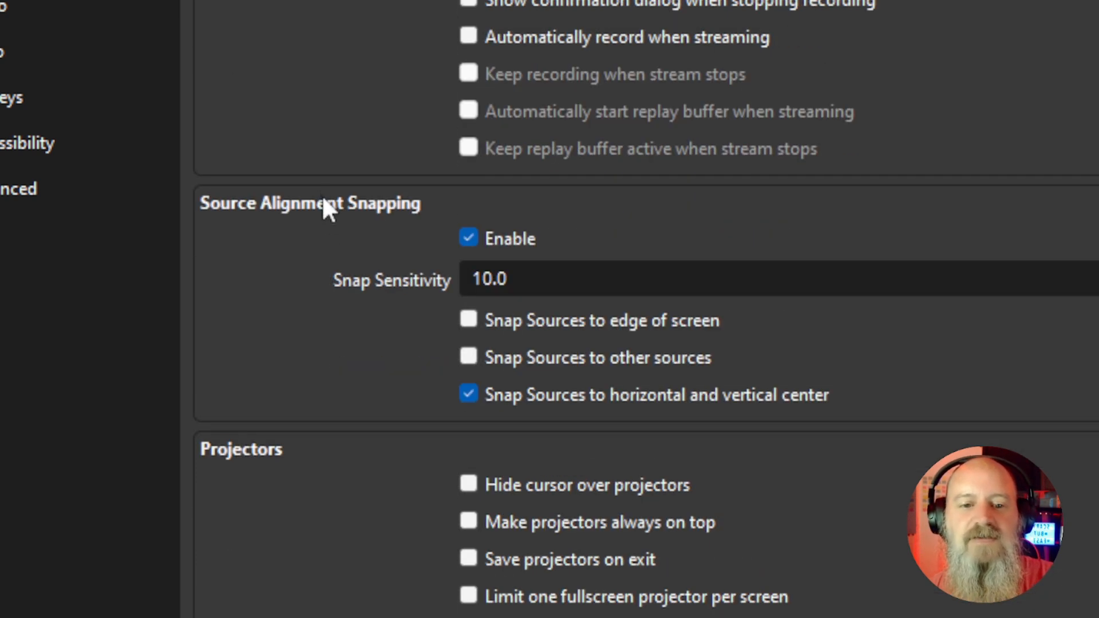
pyautogui.scroll(8, 341, 351)
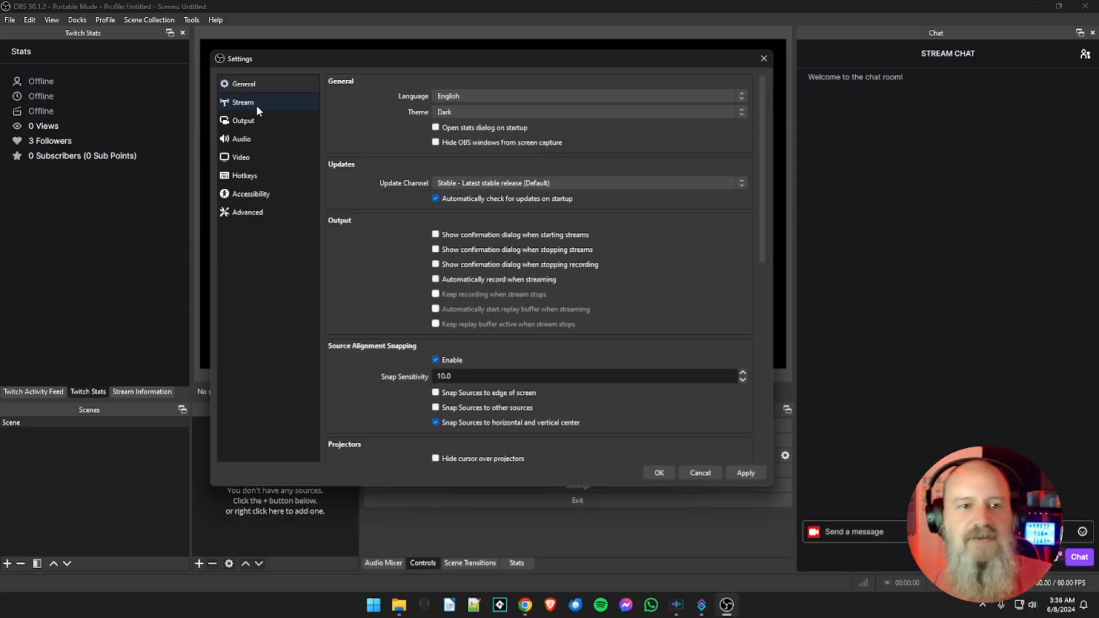
# - On the Stream page, keep Twitch and enable the BetterTTV and FrankerFaceZ chat add-ons
pyautogui.click(249, 104)
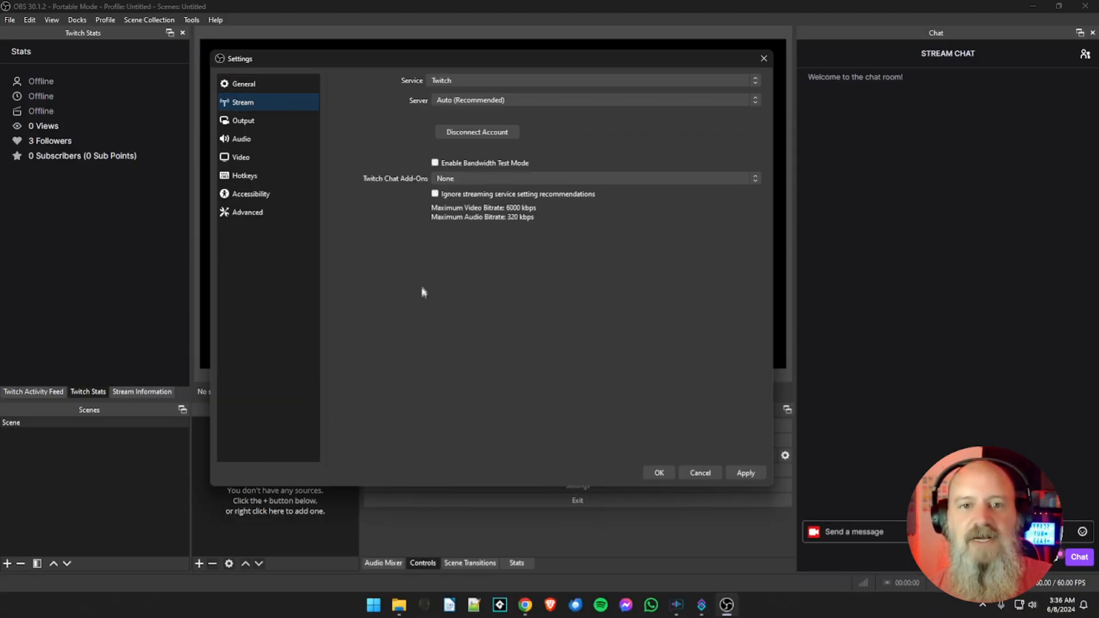
pyautogui.click(461, 81)
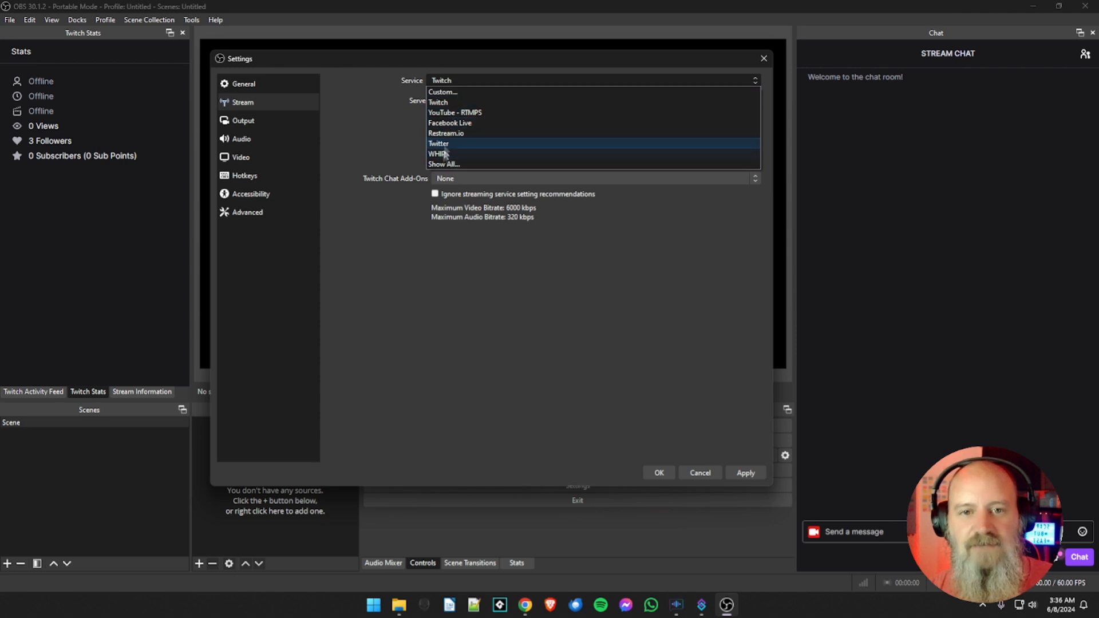
pyautogui.click(389, 139)
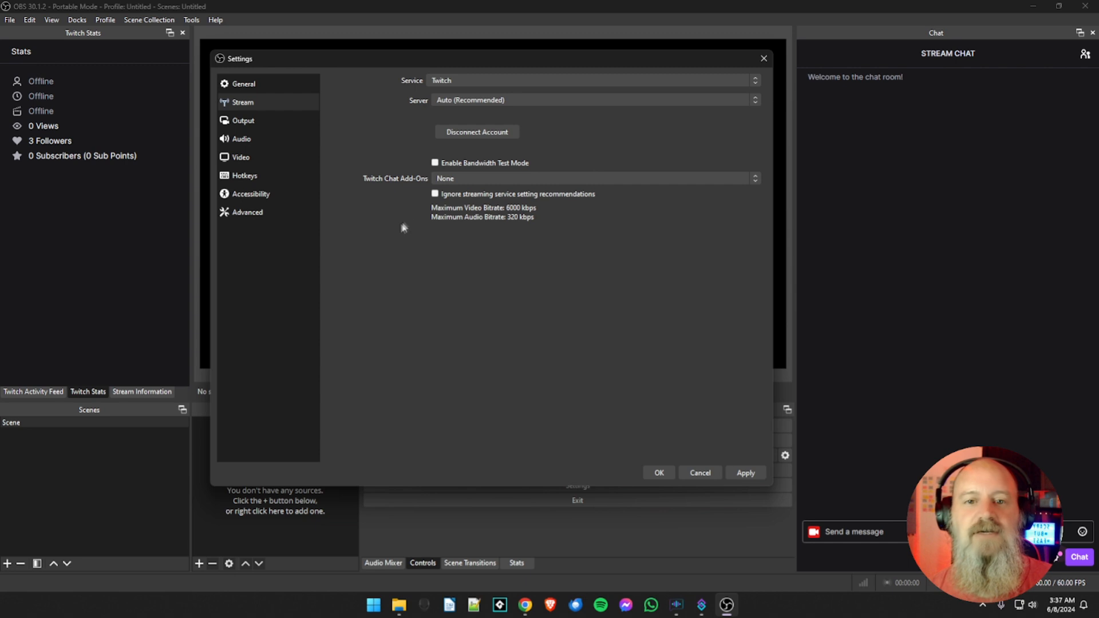
pyautogui.click(456, 179)
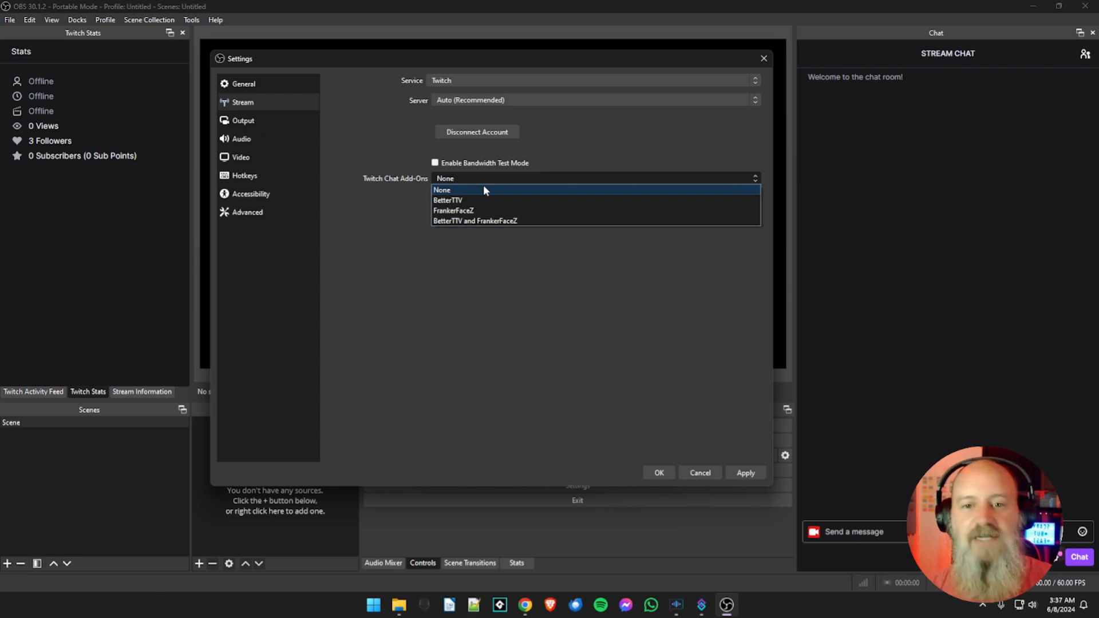
pyautogui.click(480, 221)
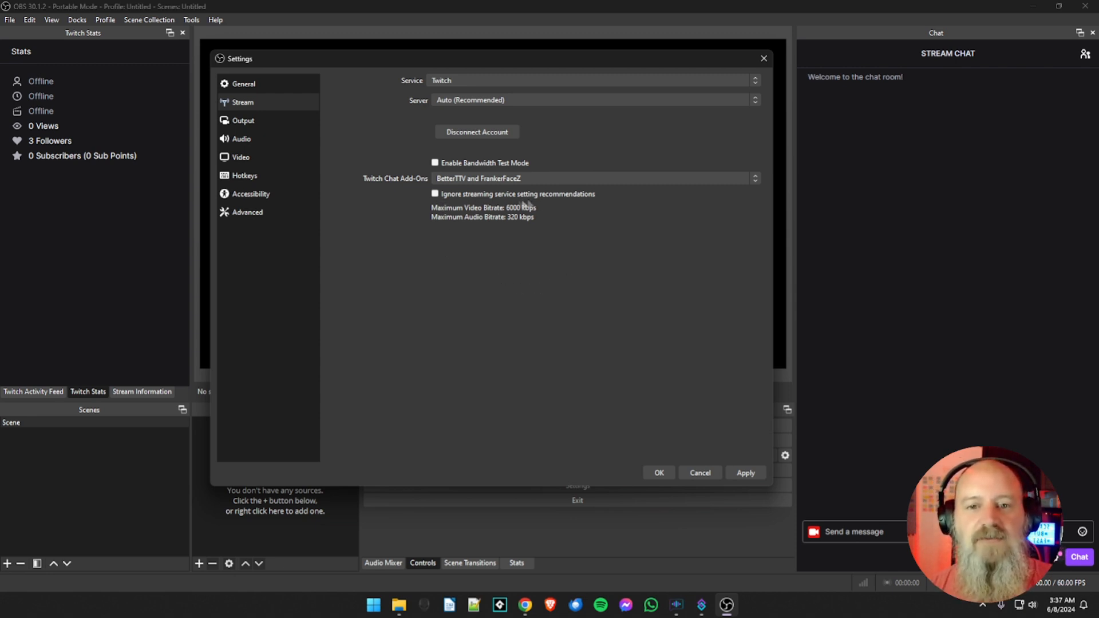
# - Ignore the streaming service's recommended setting limits and confirm with Yes
pyautogui.click(435, 194)
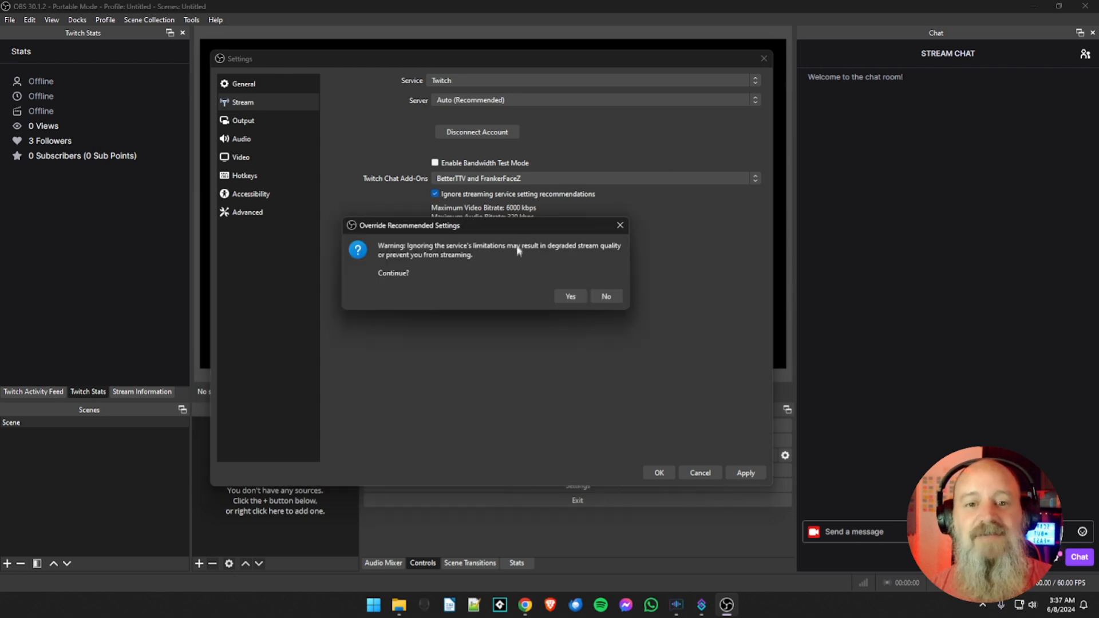
pyautogui.moveTo(486, 225); pyautogui.dragTo(486, 245)
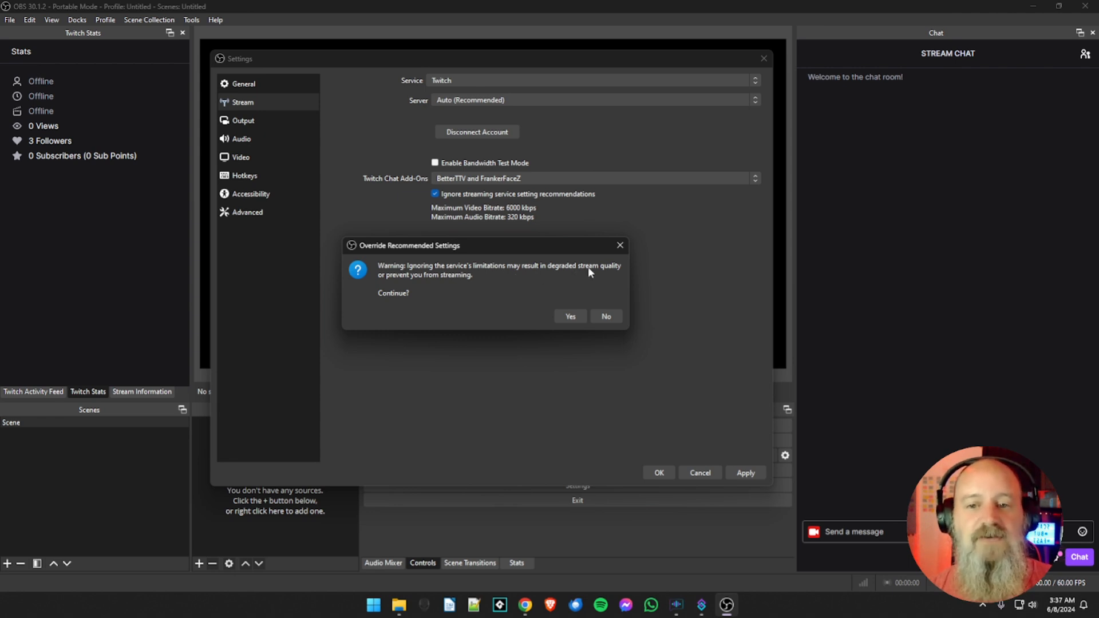
pyautogui.click(571, 316)
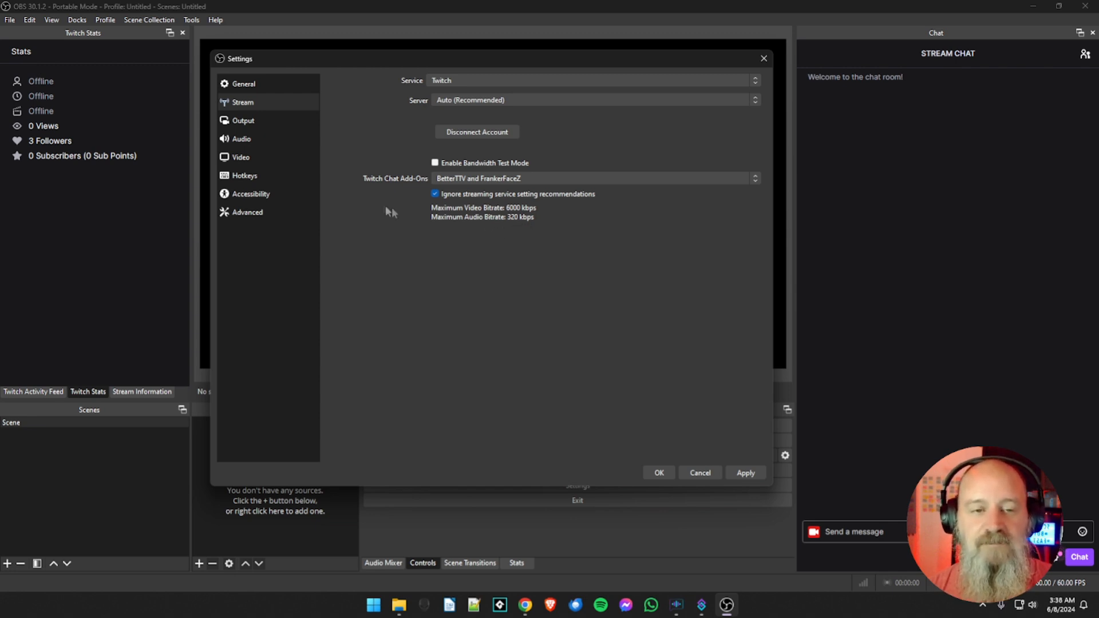
# - On the Output page, keep Simple mode and raise Video Bitrate from 6000 to 6500 Kbps
pyautogui.click(253, 123)
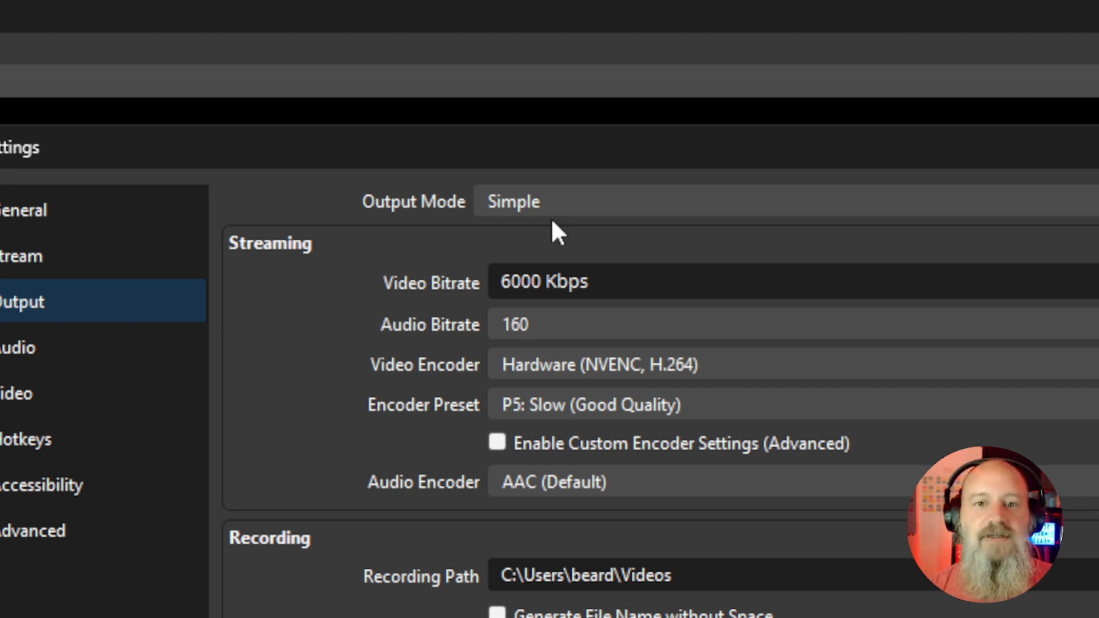
pyautogui.click(537, 206)
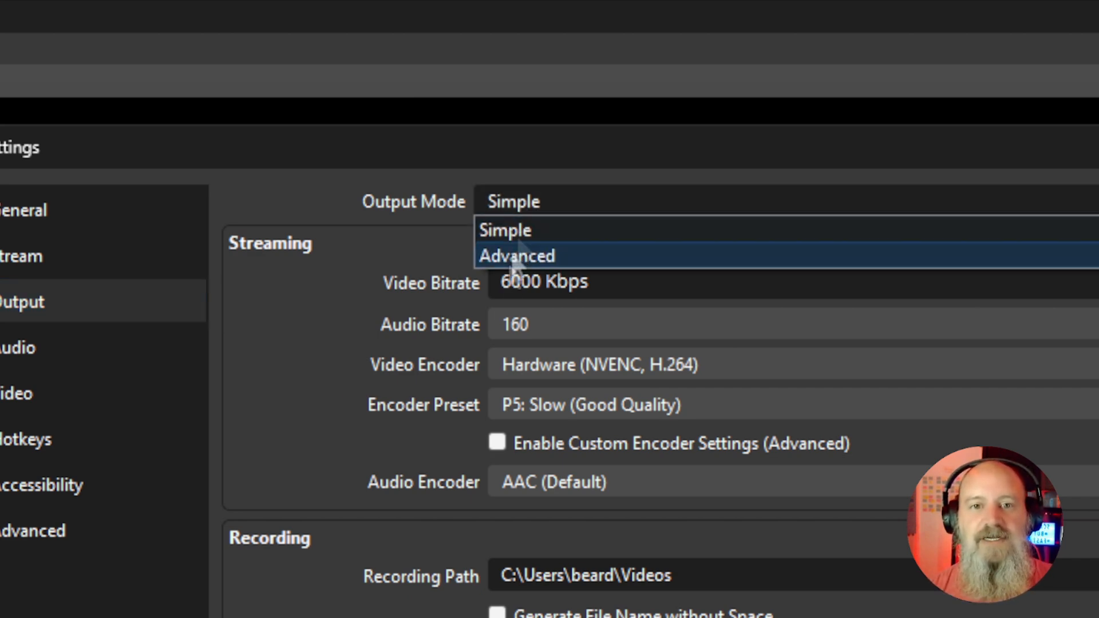
pyautogui.click(526, 231)
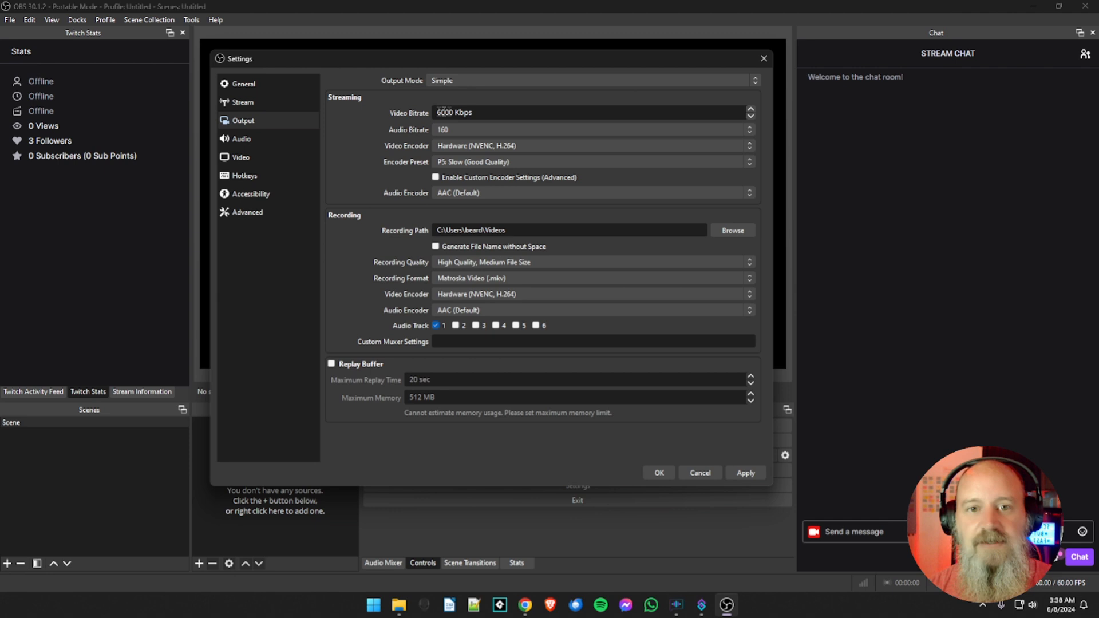
pyautogui.moveTo(442, 112); pyautogui.dragTo(444, 113)
pyautogui.write('5')
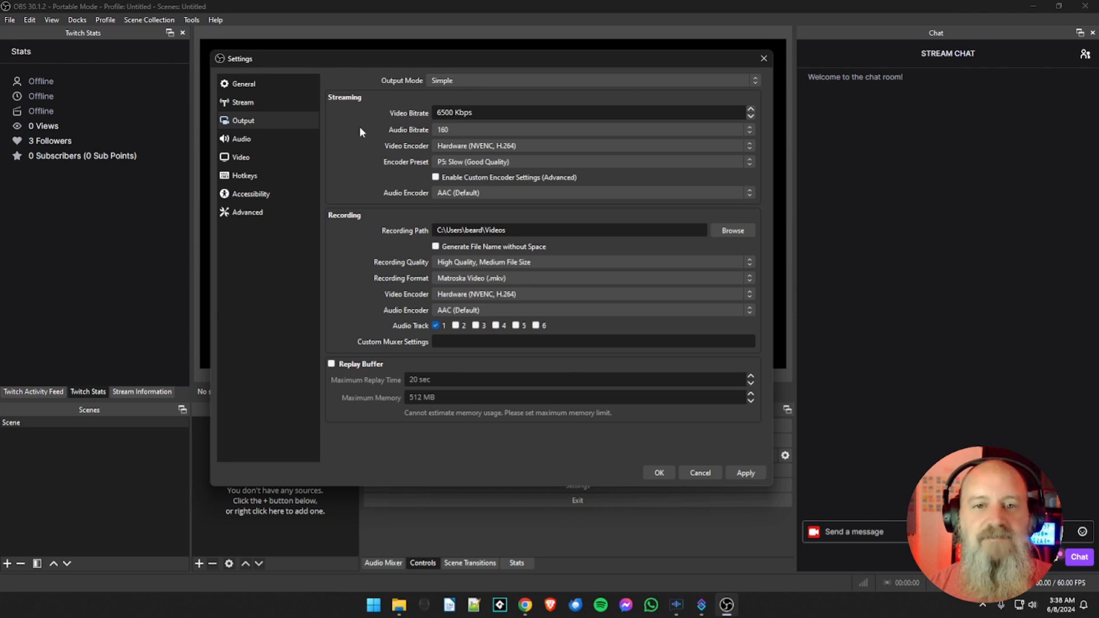
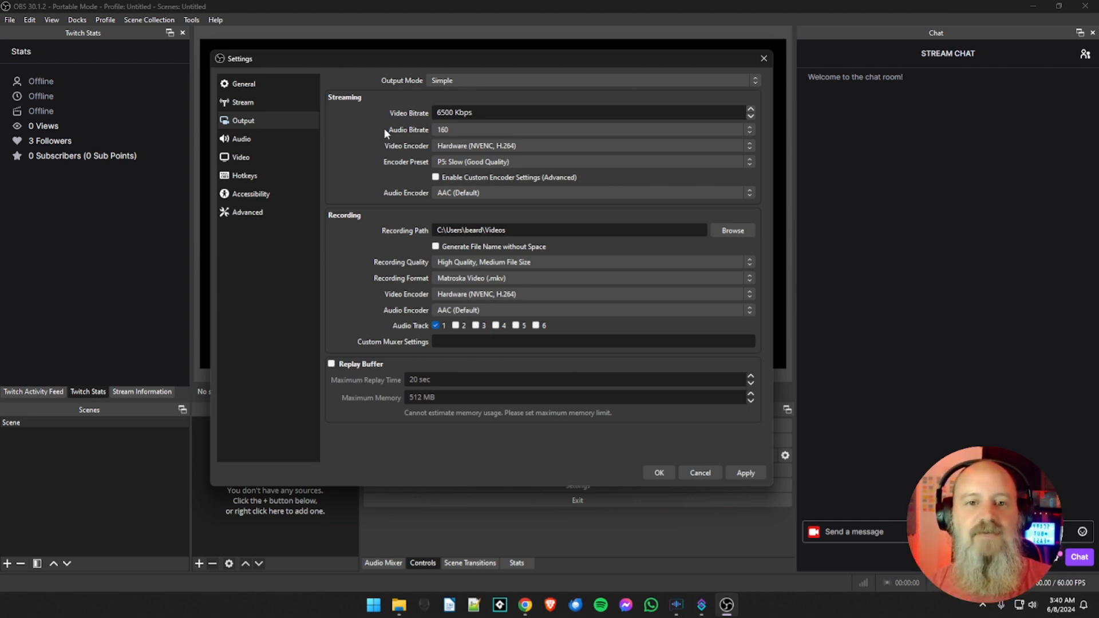
# - Set the streaming Audio Bitrate to 320, trying 160 briefly before settling back on 320
pyautogui.click(451, 129)
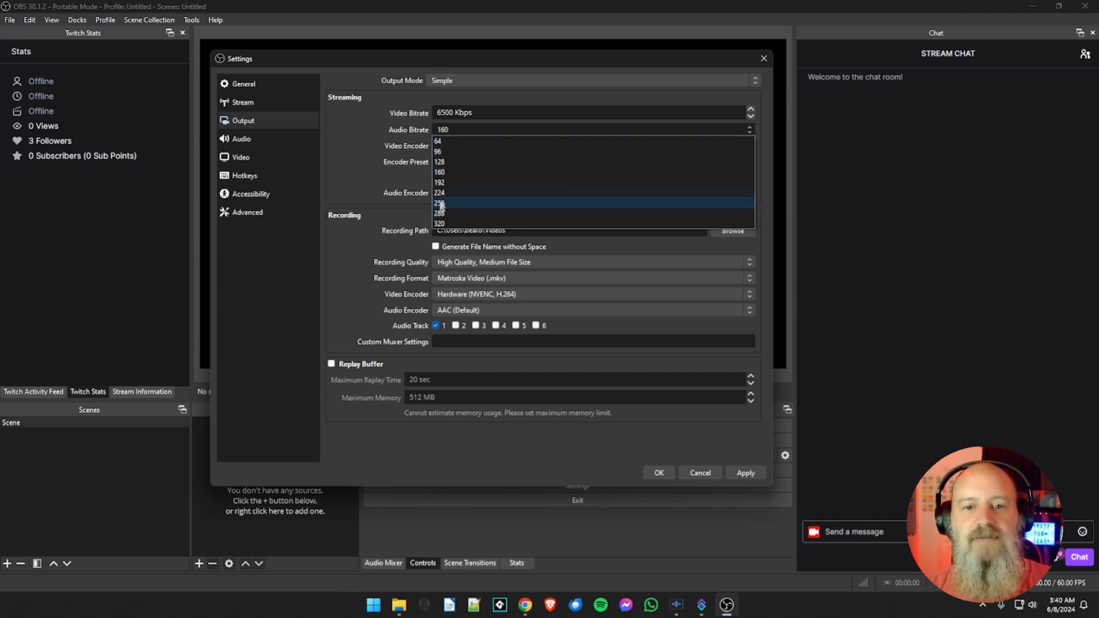
pyautogui.click(439, 223)
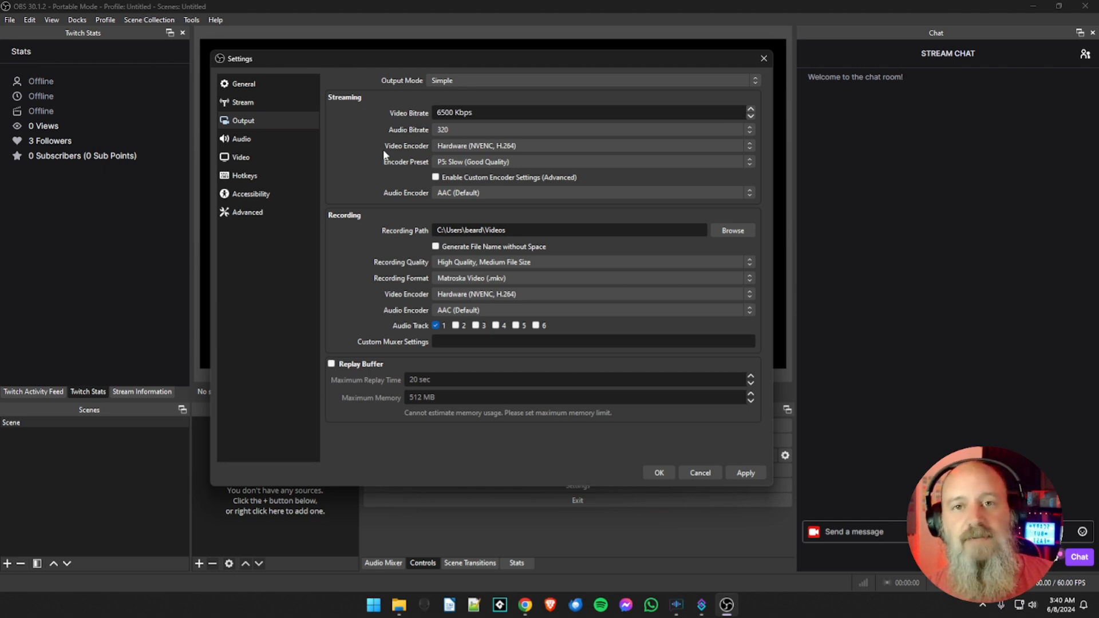
pyautogui.click(449, 129)
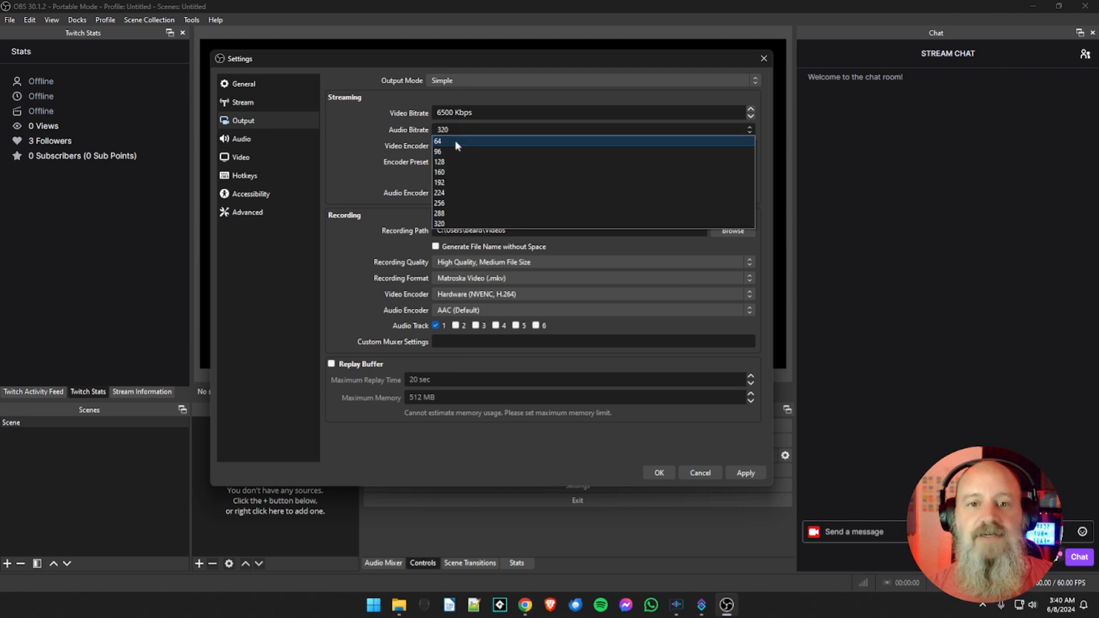
pyautogui.click(450, 172)
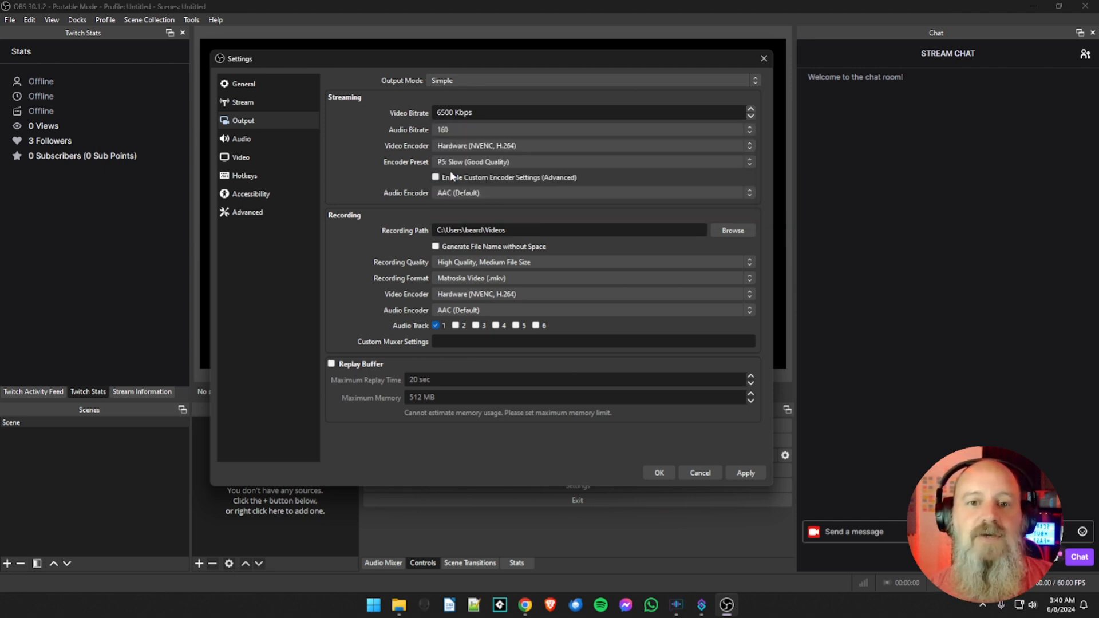
pyautogui.click(453, 130)
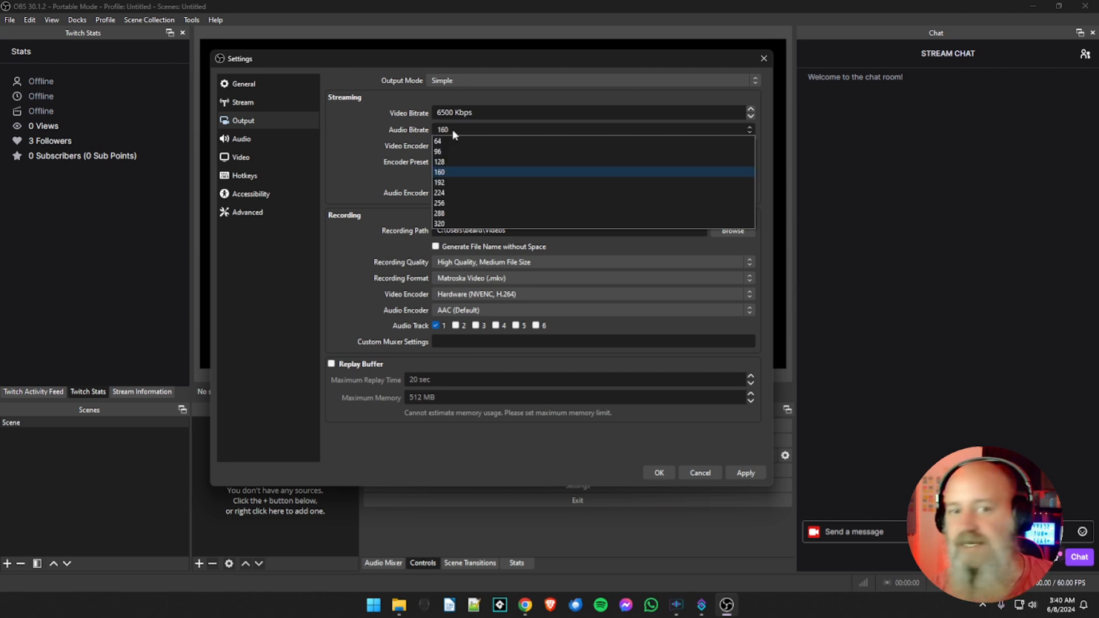
pyautogui.click(447, 222)
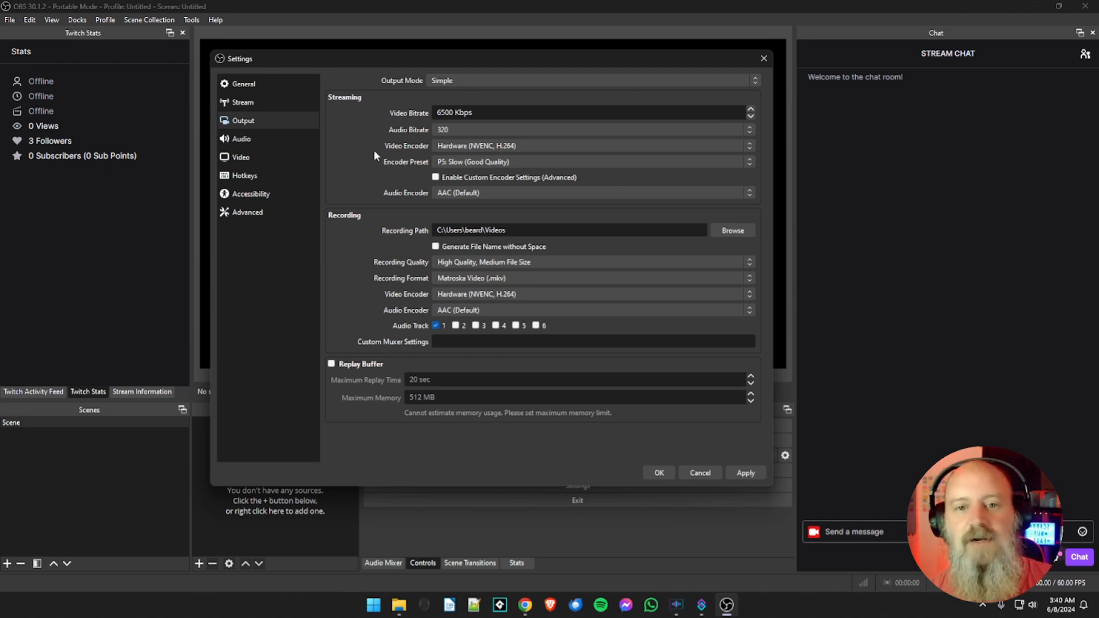
pyautogui.click(452, 129)
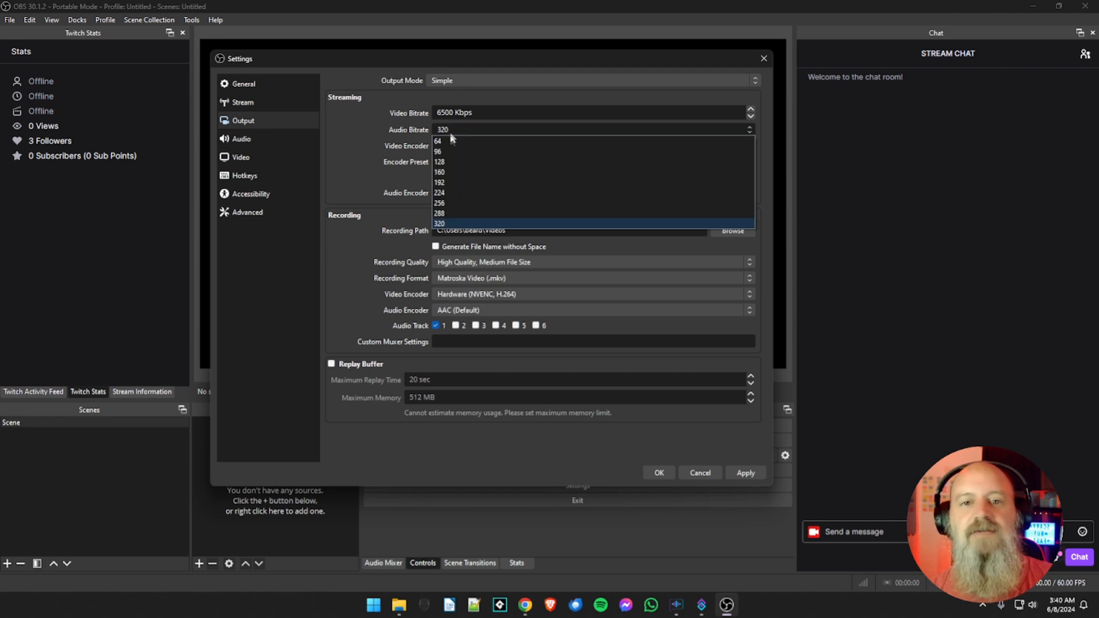
pyautogui.click(398, 166)
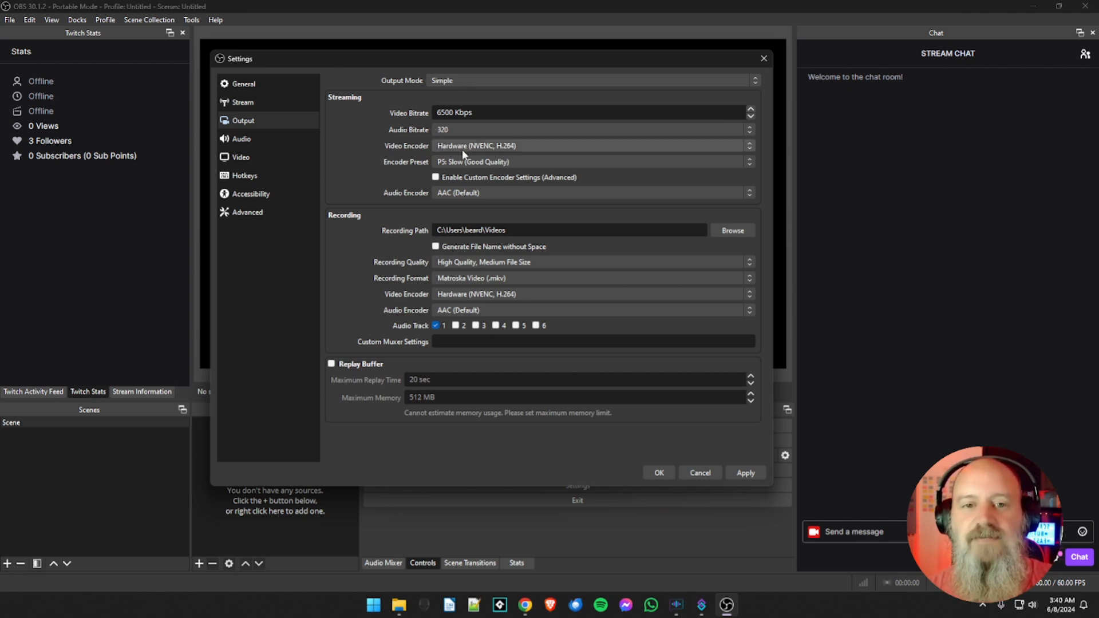
# - Set the Encoder Preset to P6: Slower (Better Quality)
pyautogui.click(460, 164)
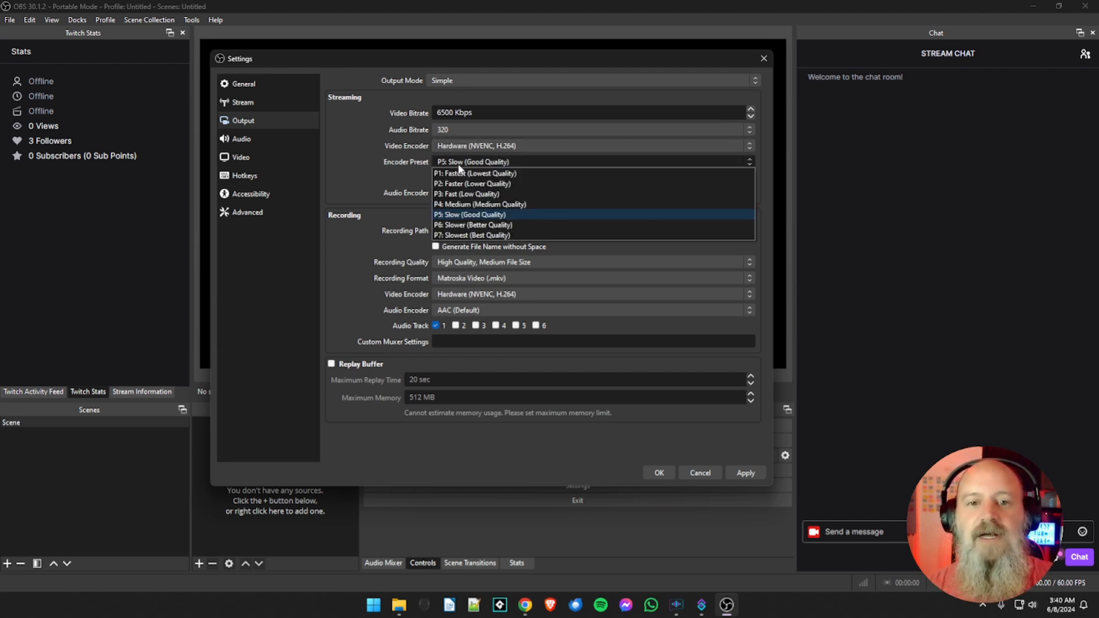
pyautogui.click(461, 225)
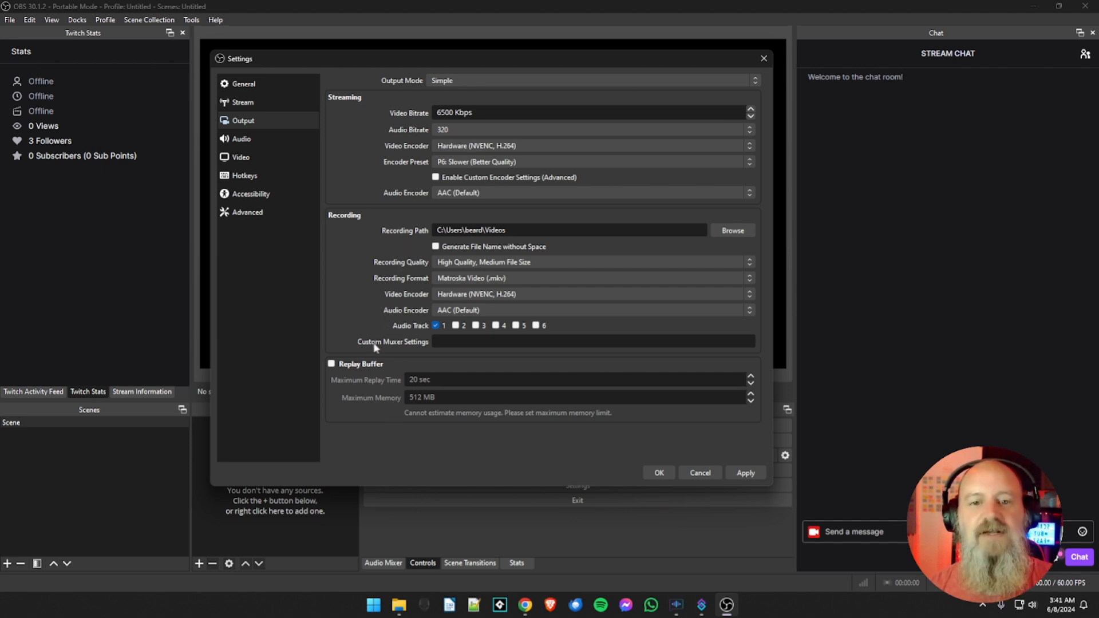
pyautogui.click(242, 141)
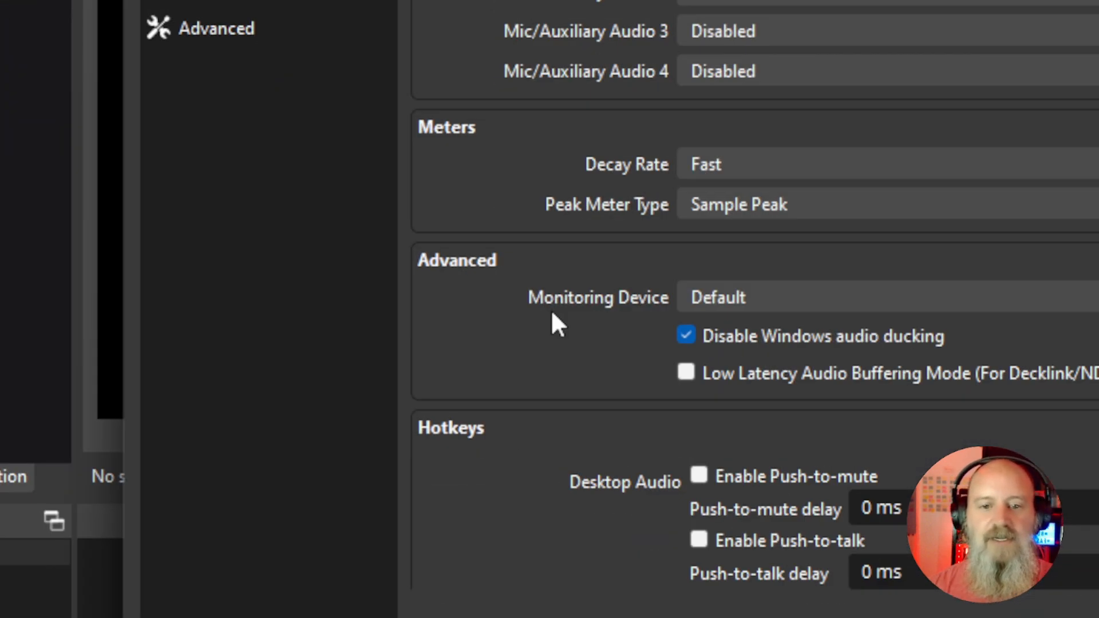
# - Set the advanced audio Monitoring Device to Headphones (JBL TUNE710BT)
pyautogui.click(851, 305)
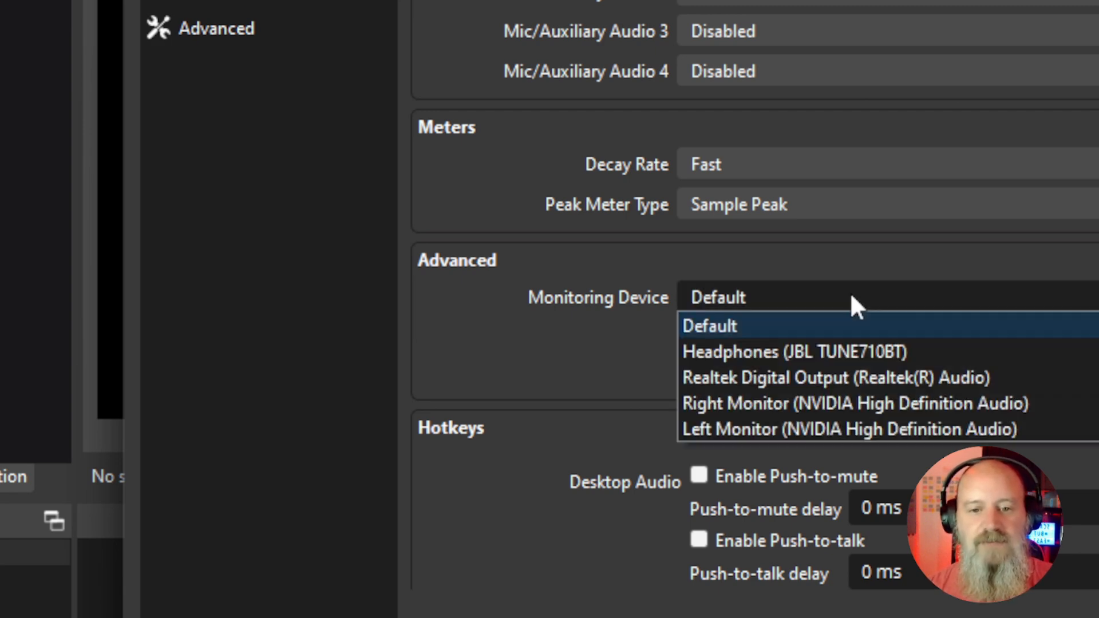
pyautogui.click(808, 353)
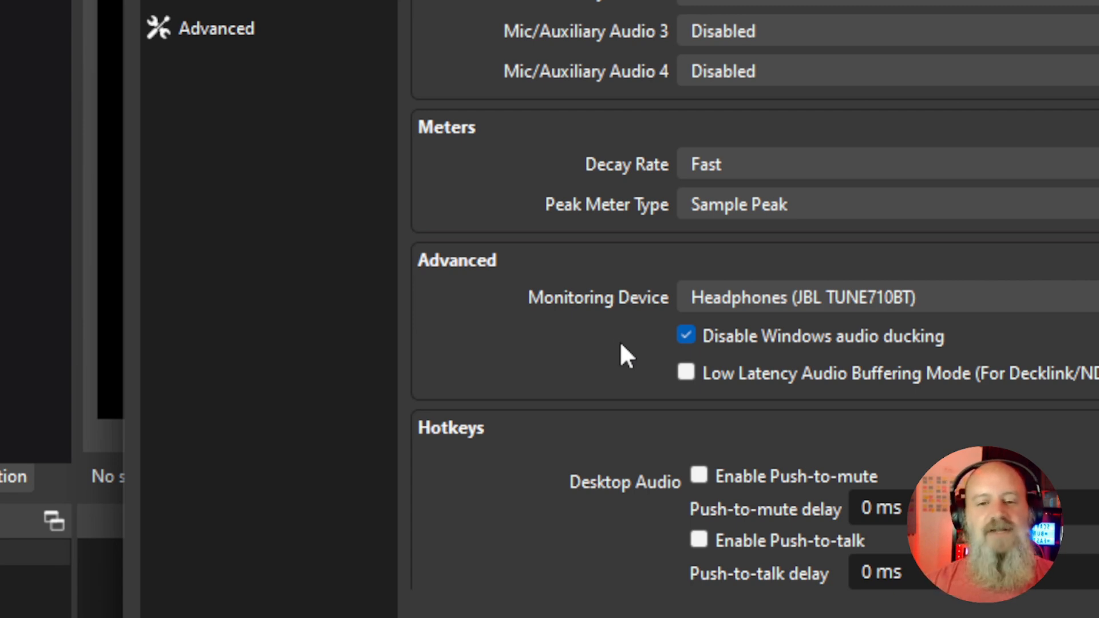
pyautogui.click(816, 298)
pyautogui.click(764, 336)
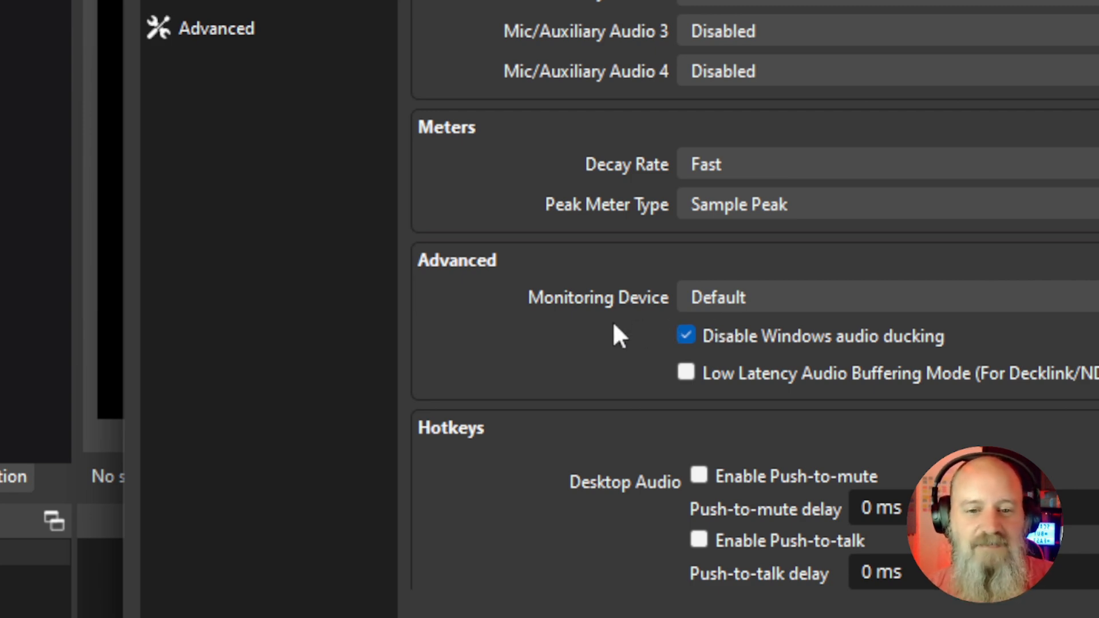
pyautogui.click(761, 298)
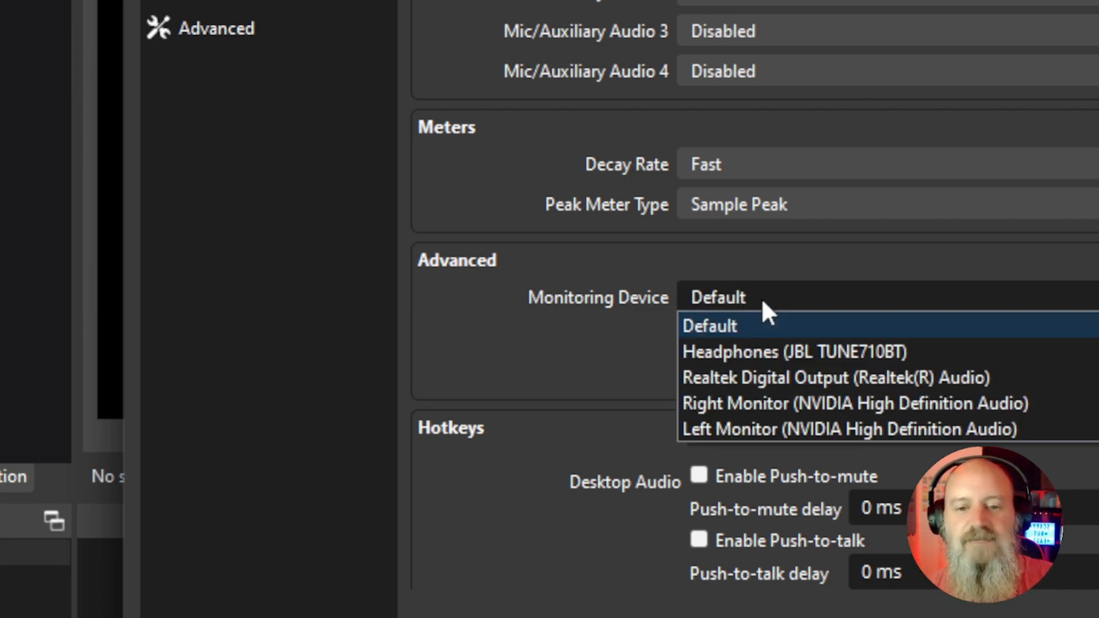
pyautogui.click(775, 356)
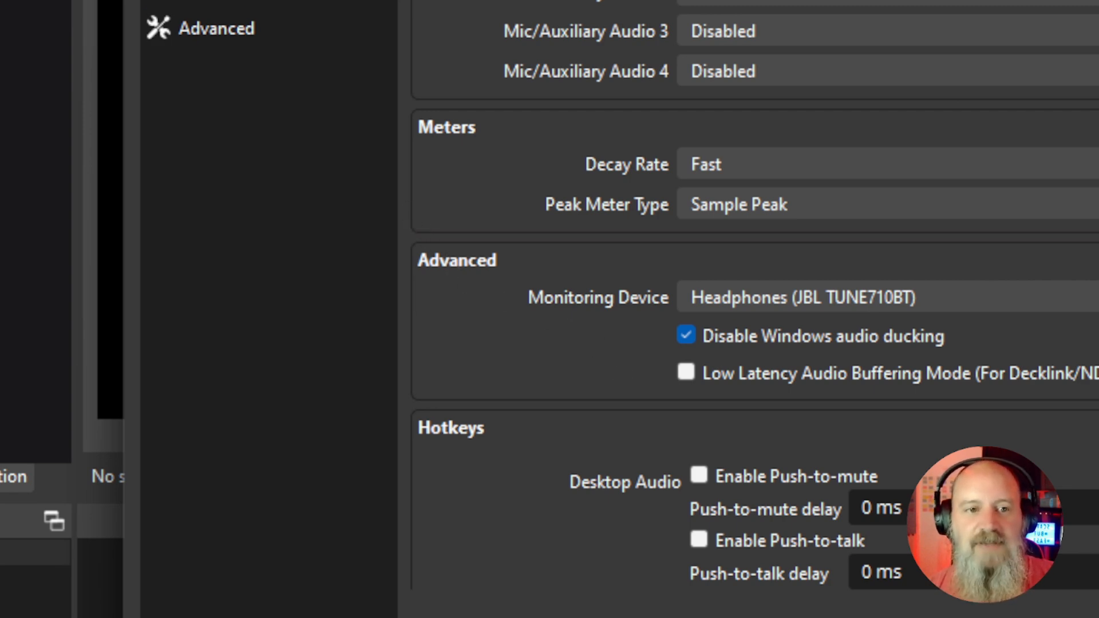
pyautogui.click(217, 1)
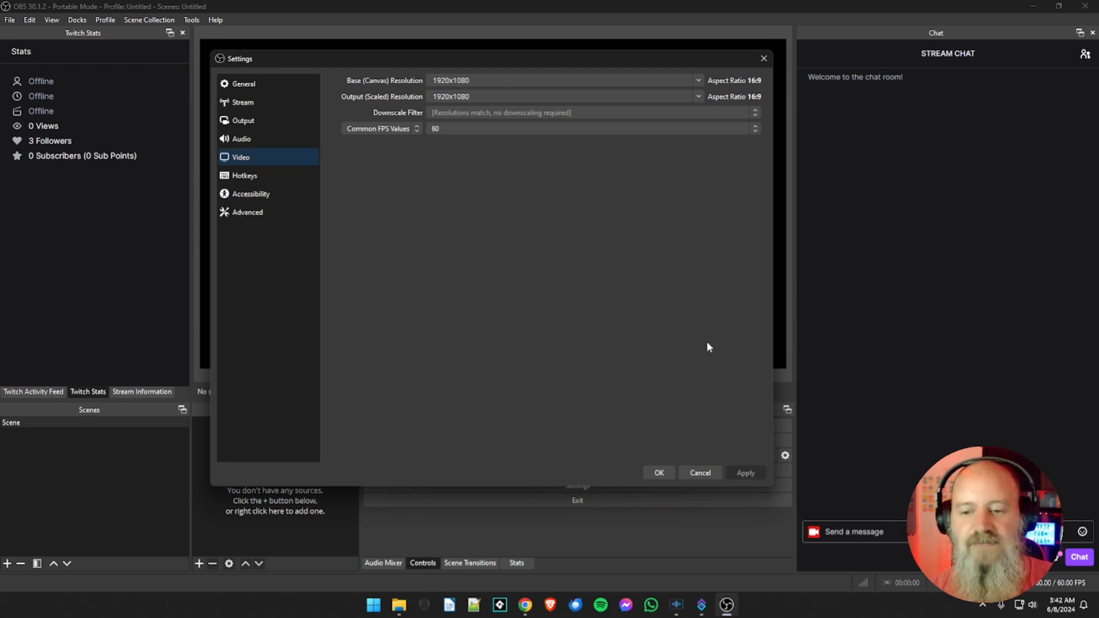
# - Accept the 1920x1080, 60 FPS video settings and close Settings with OK
pyautogui.click(659, 473)
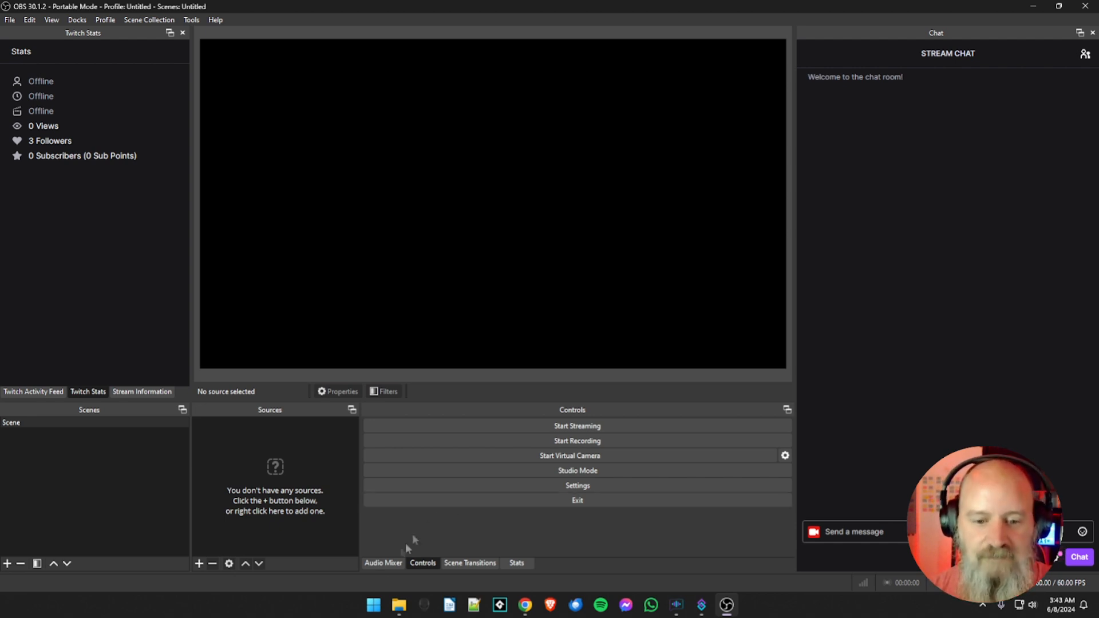
# - Show the Audio Mixer and Twitch Activity Feed docks, then select the default Scene
pyautogui.click(383, 563)
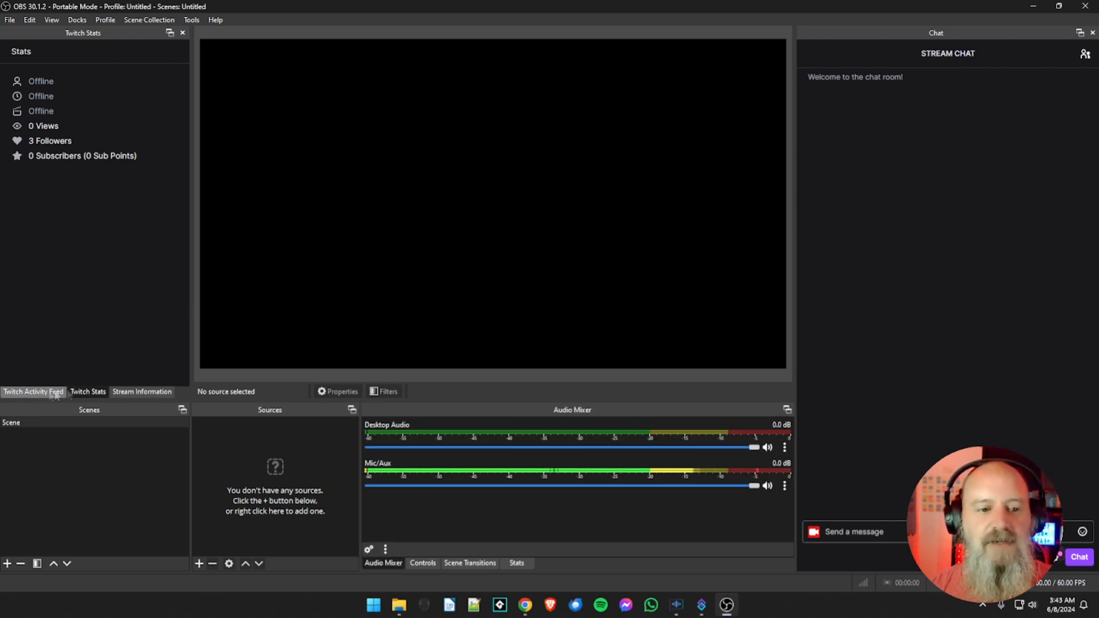
pyautogui.click(33, 391)
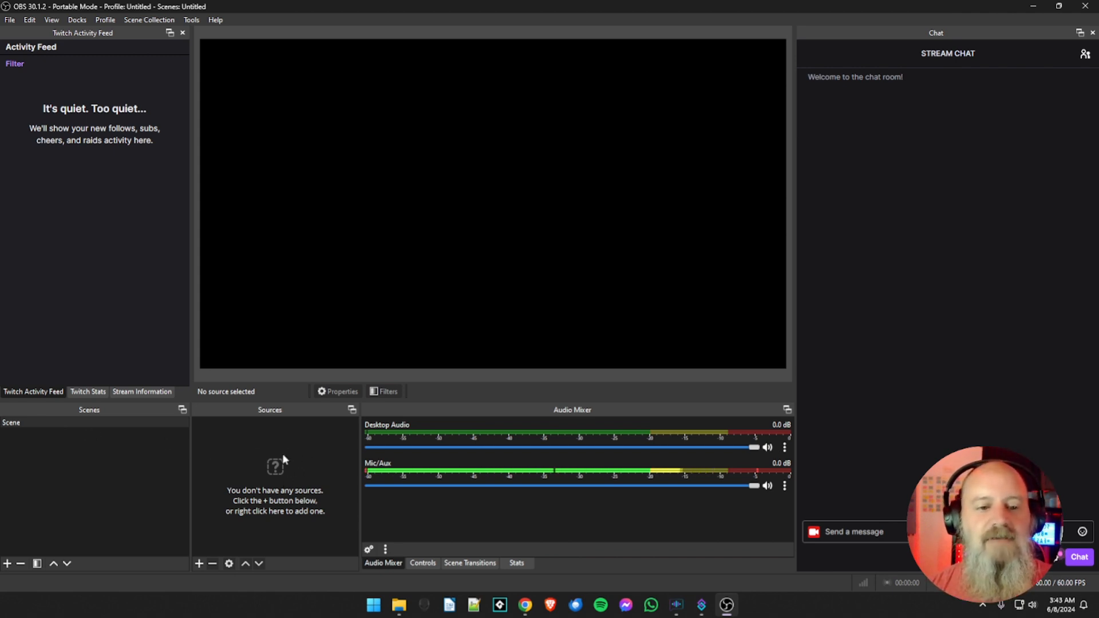
pyautogui.click(60, 425)
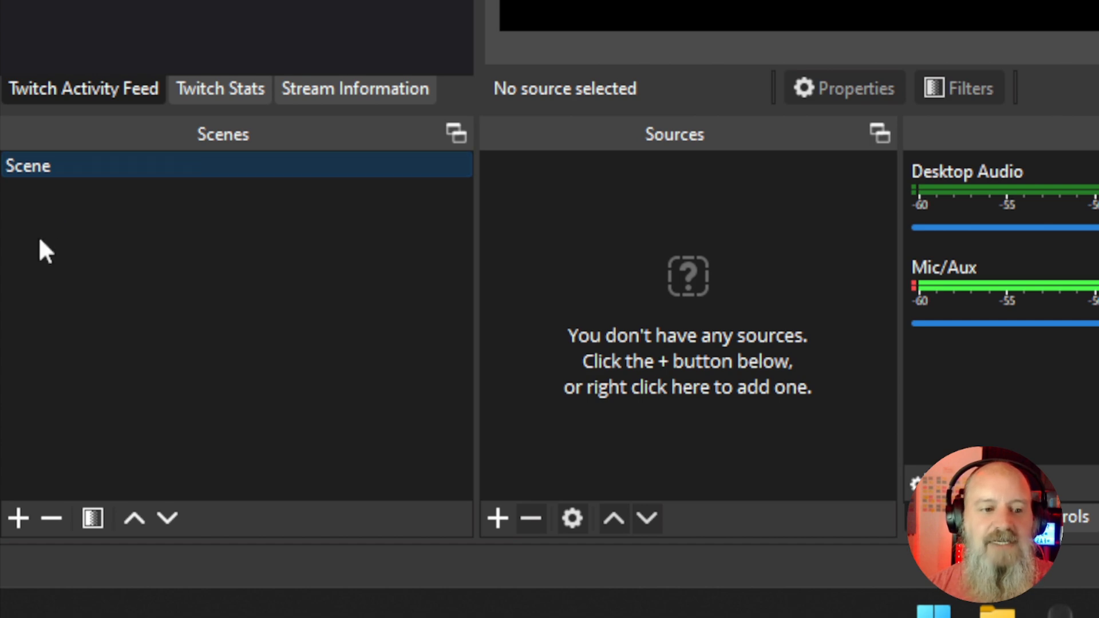
# - Try removing the lone default Scene and dismiss the at-least-one-scene warning
pyautogui.rightClick(74, 166)
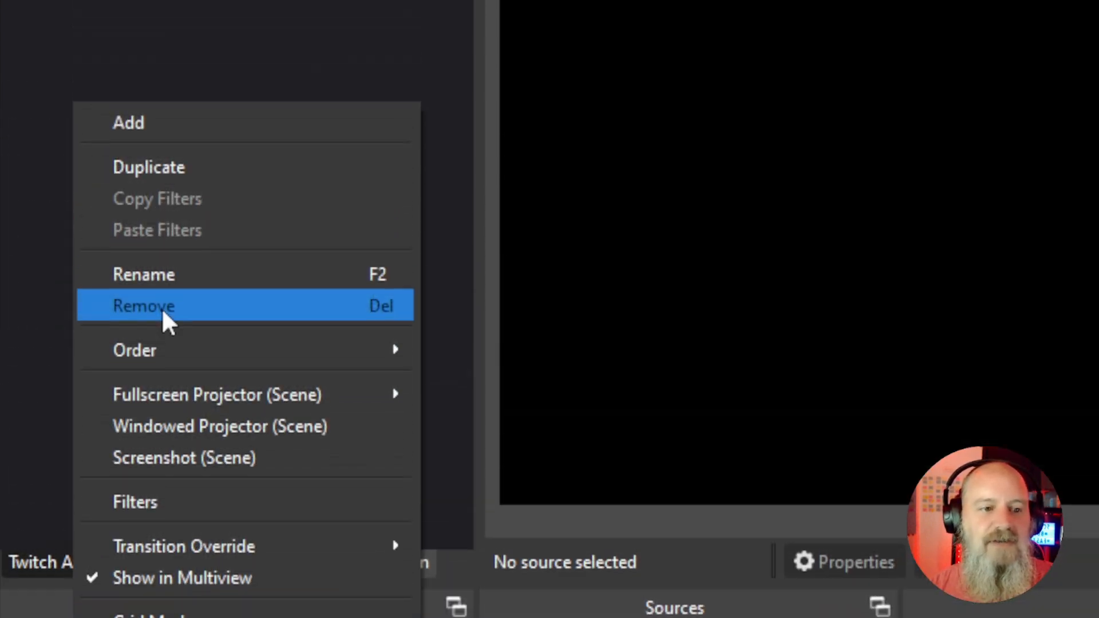
pyautogui.click(160, 308)
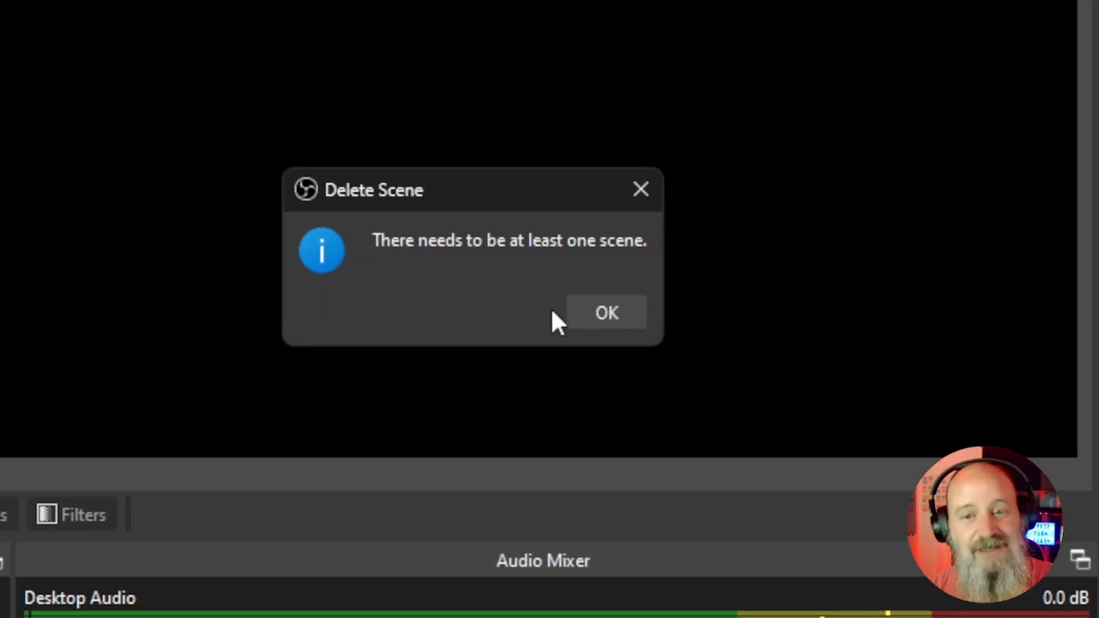
pyautogui.click(553, 313)
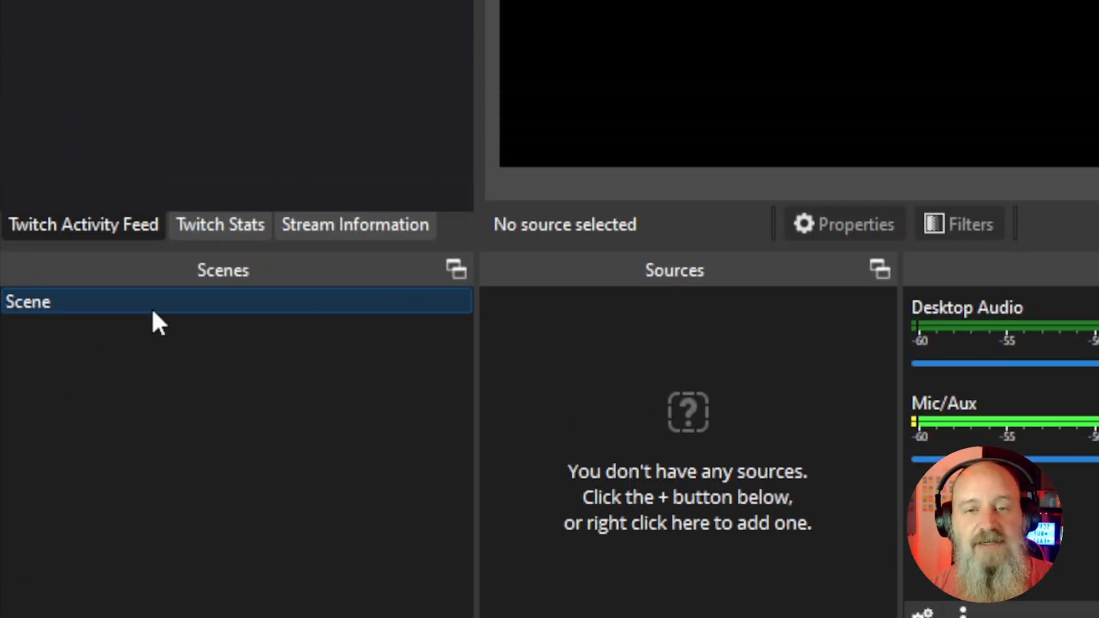
# - Rename the default Scene to 'Starting Soon'
pyautogui.rightClick(153, 312)
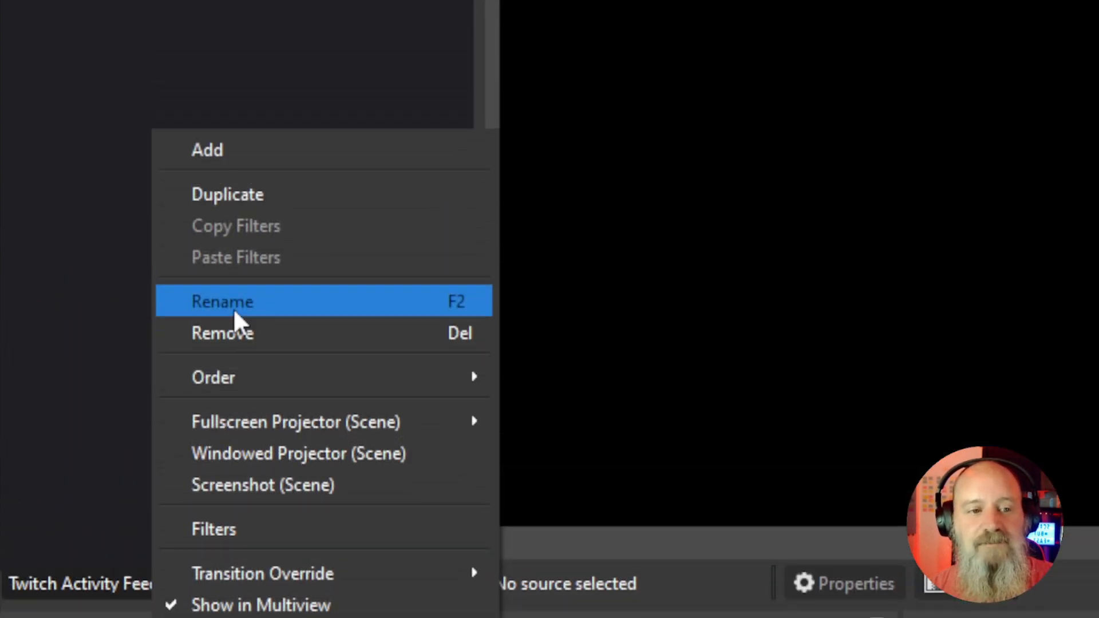
pyautogui.click(234, 312)
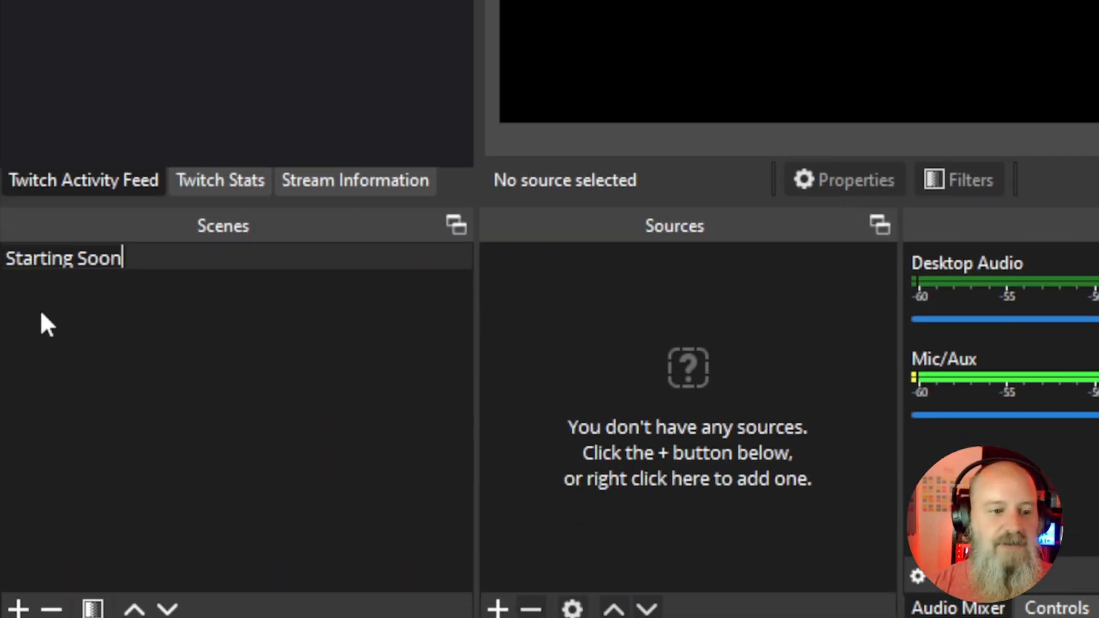
pyautogui.press('Return')
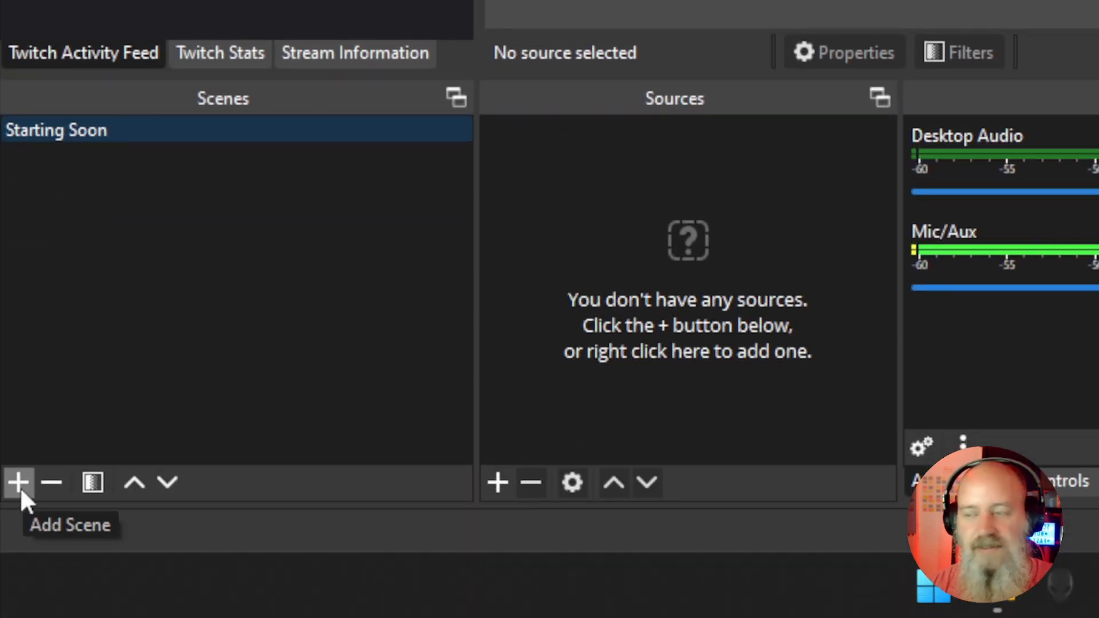
# - Add two new scenes named 'Game Scene' and 'BRB Scene'
pyautogui.click(19, 486)
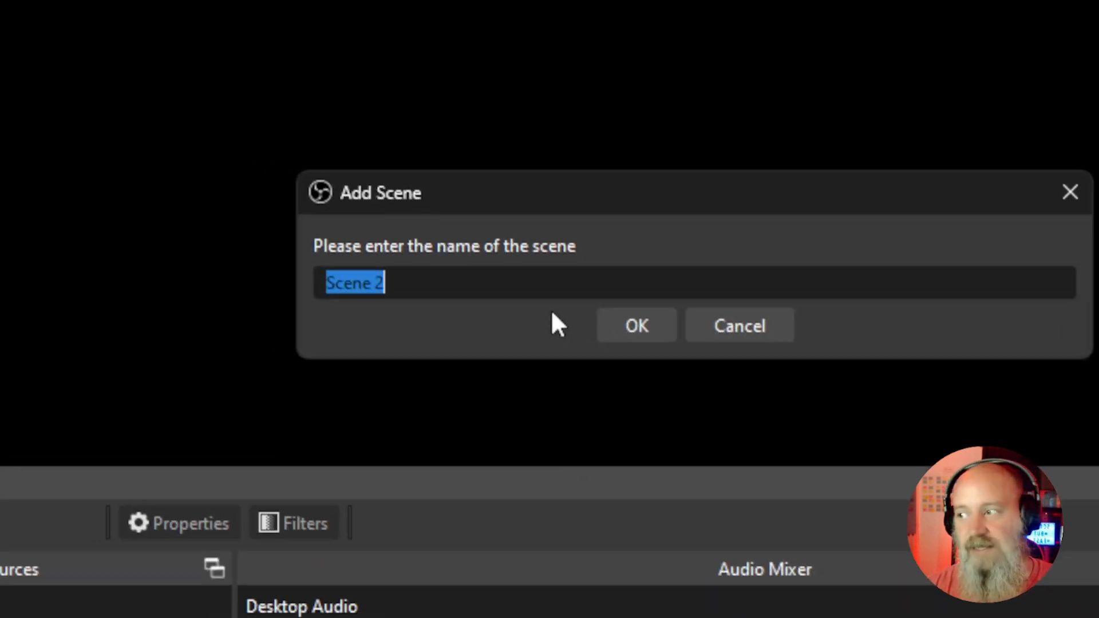
pyautogui.write('Game Scene')
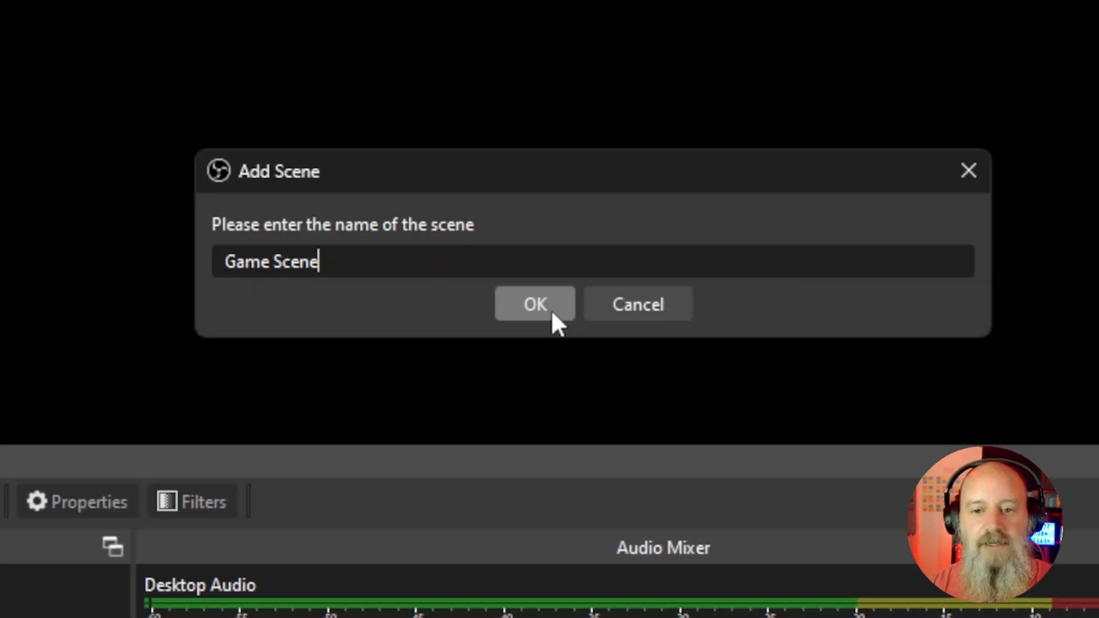
pyautogui.click(551, 309)
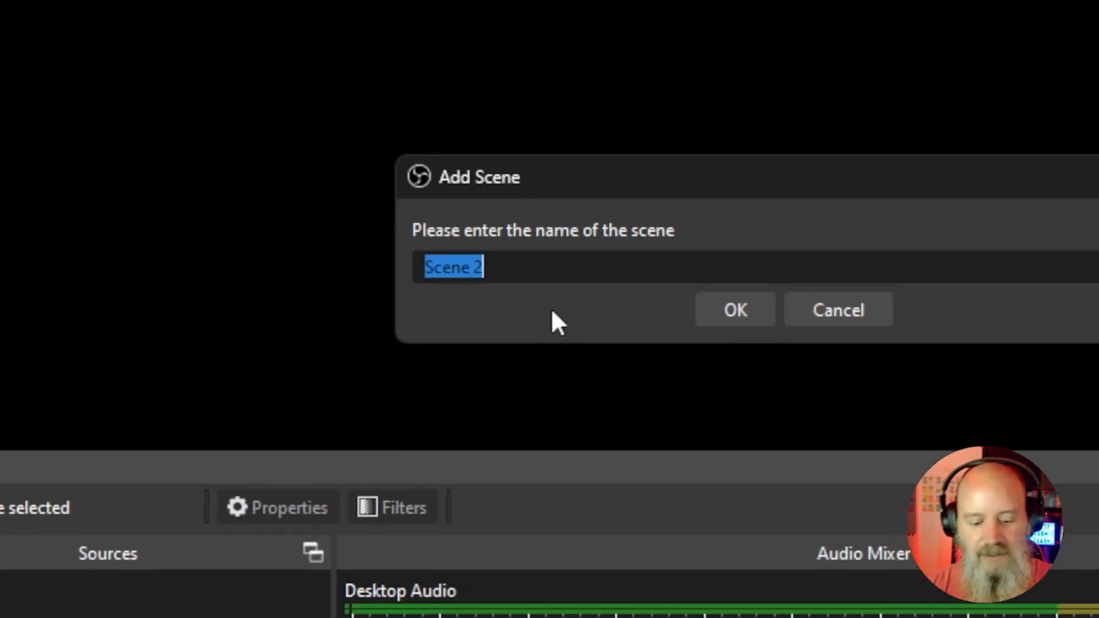
pyautogui.write('Brb')
pyautogui.press('BackSpace')
pyautogui.press('BackSpace')
pyautogui.write('RB Scene')
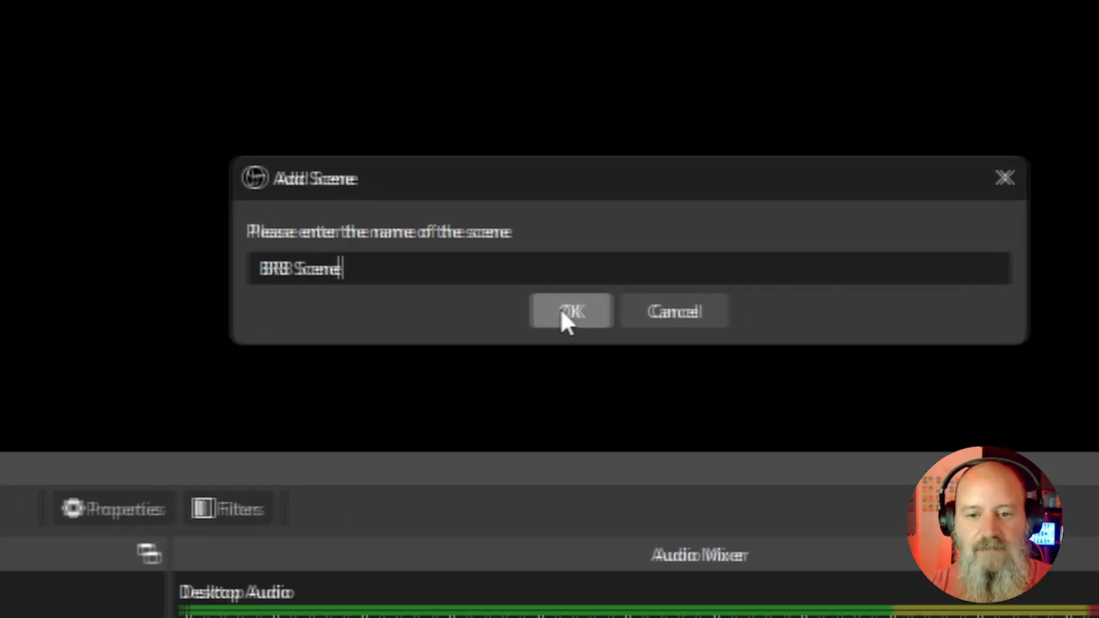
pyautogui.click(736, 310)
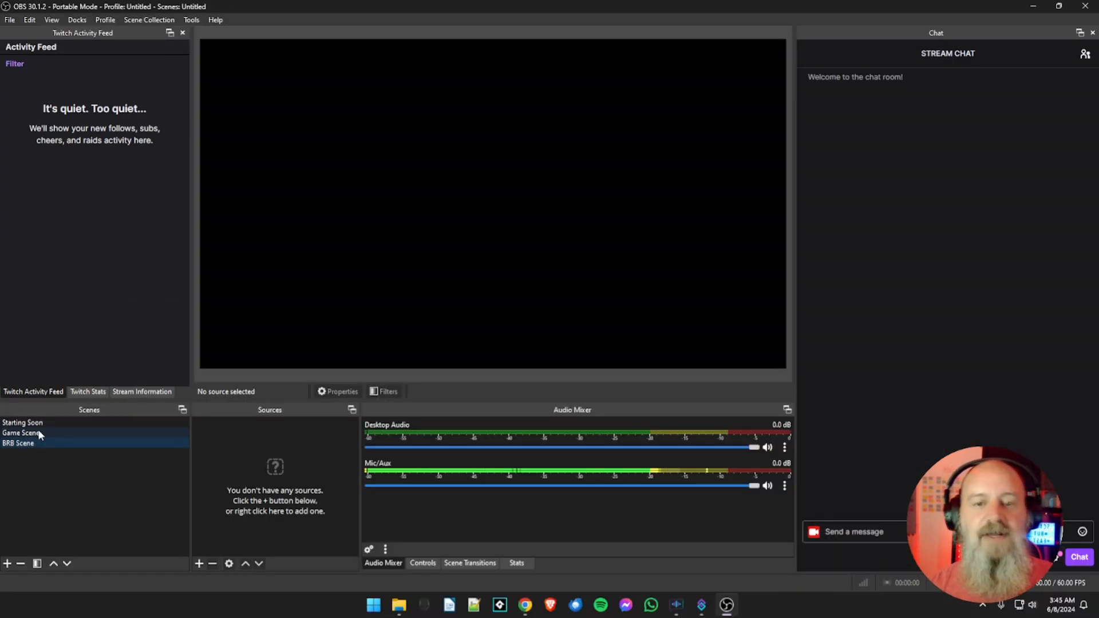
# - Check BRB Scene and Game Scene, return to Starting Soon, and open the add-source menu
pyautogui.click(47, 424)
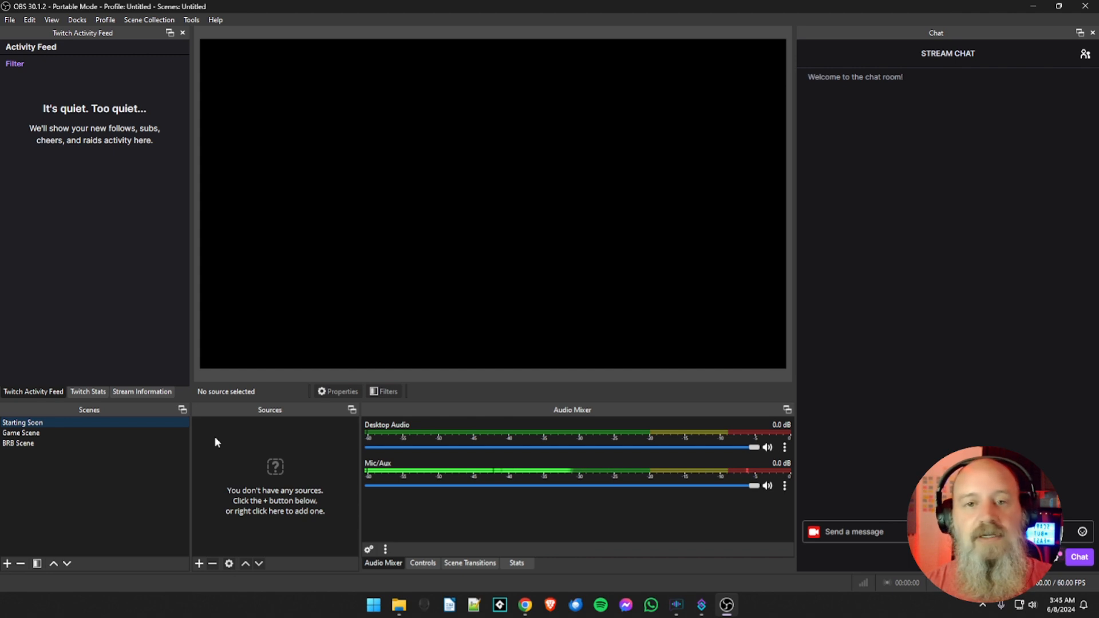
pyautogui.click(222, 452)
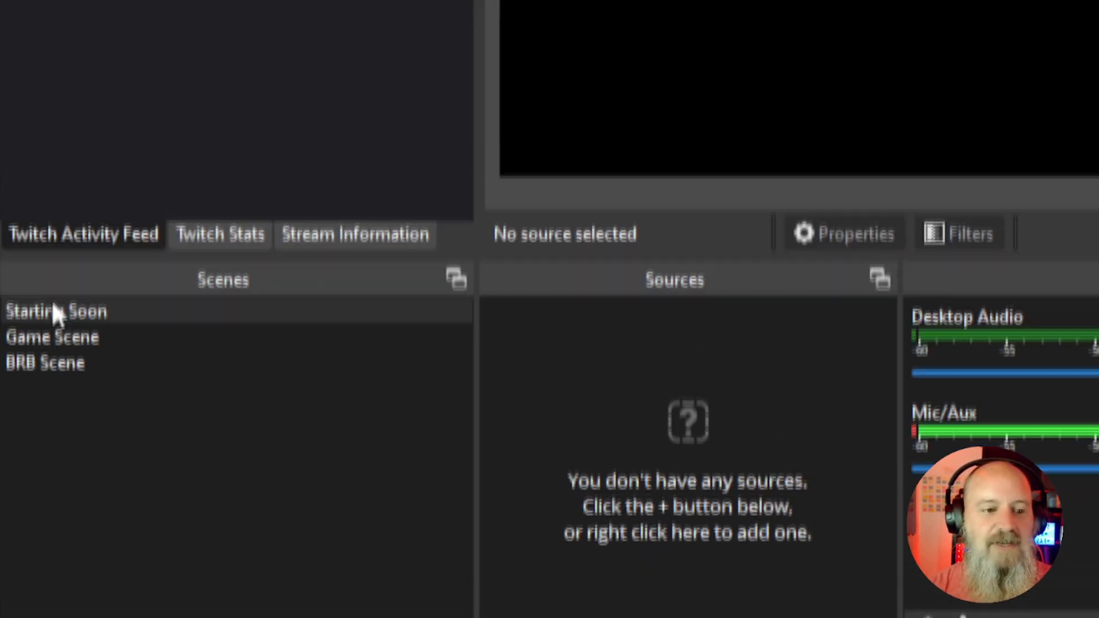
pyautogui.click(62, 357)
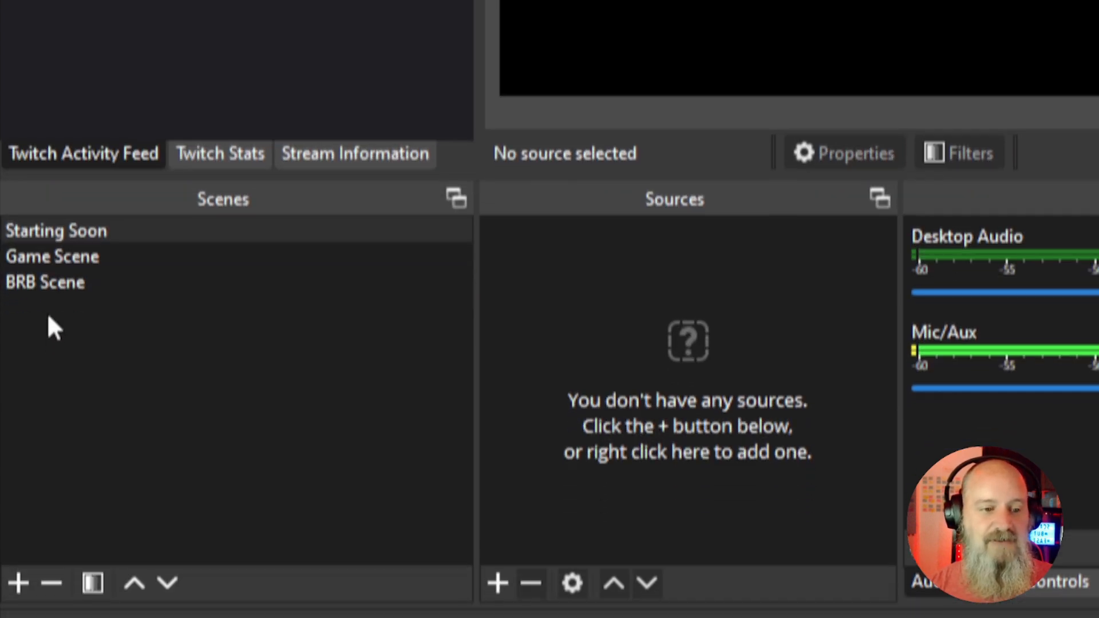
pyautogui.click(61, 295)
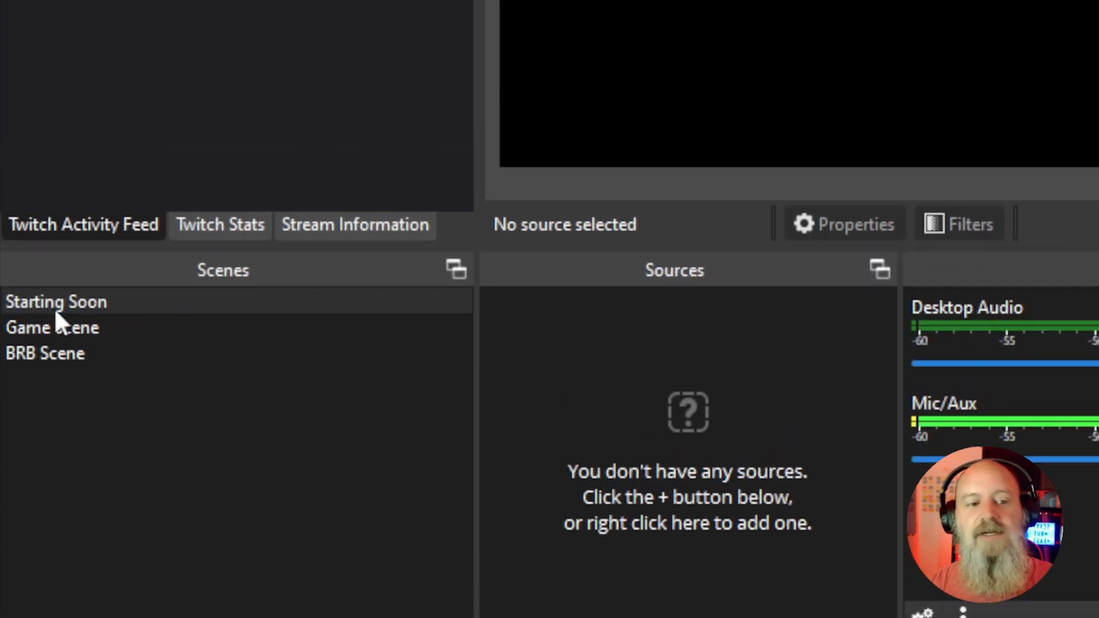
pyautogui.click(62, 308)
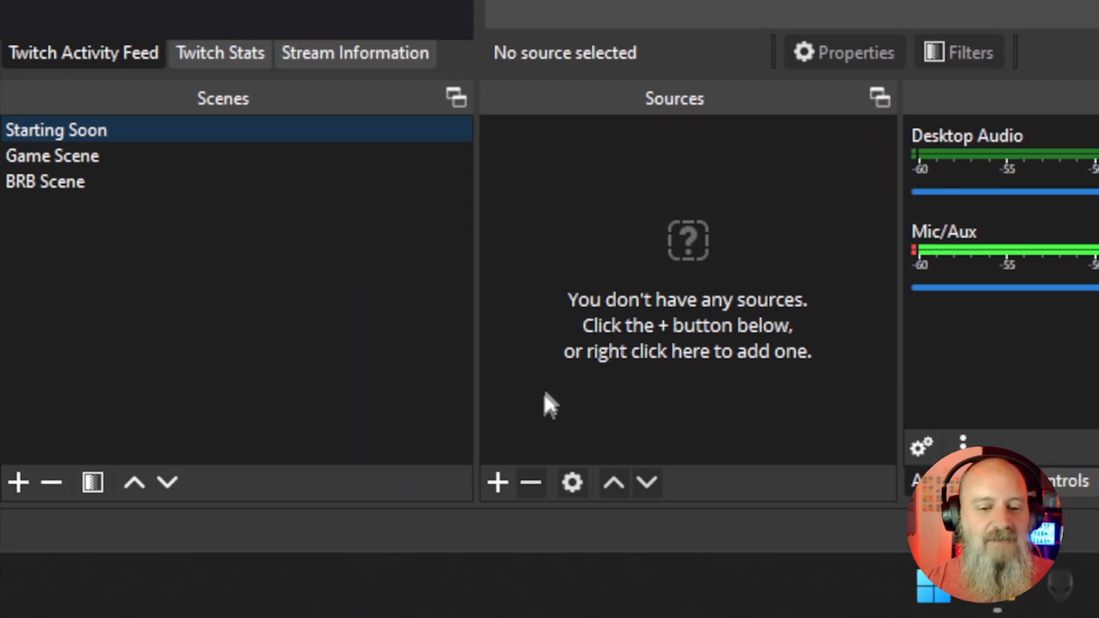
pyautogui.click(497, 484)
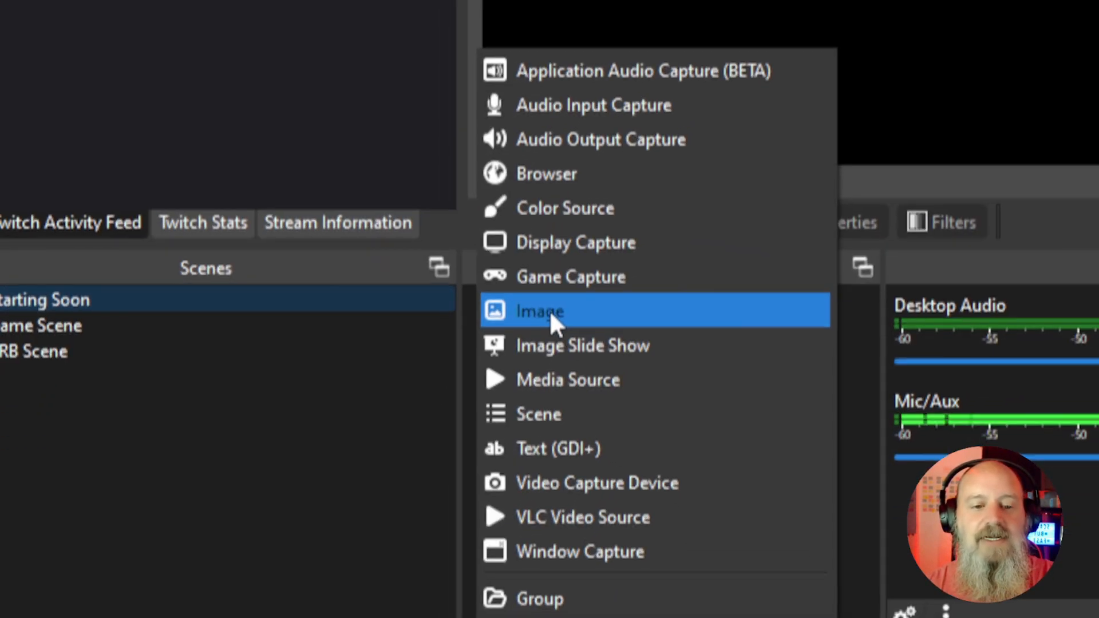
# - Add an Image source named 'Starting BG' to the Starting Soon scene
pyautogui.click(546, 311)
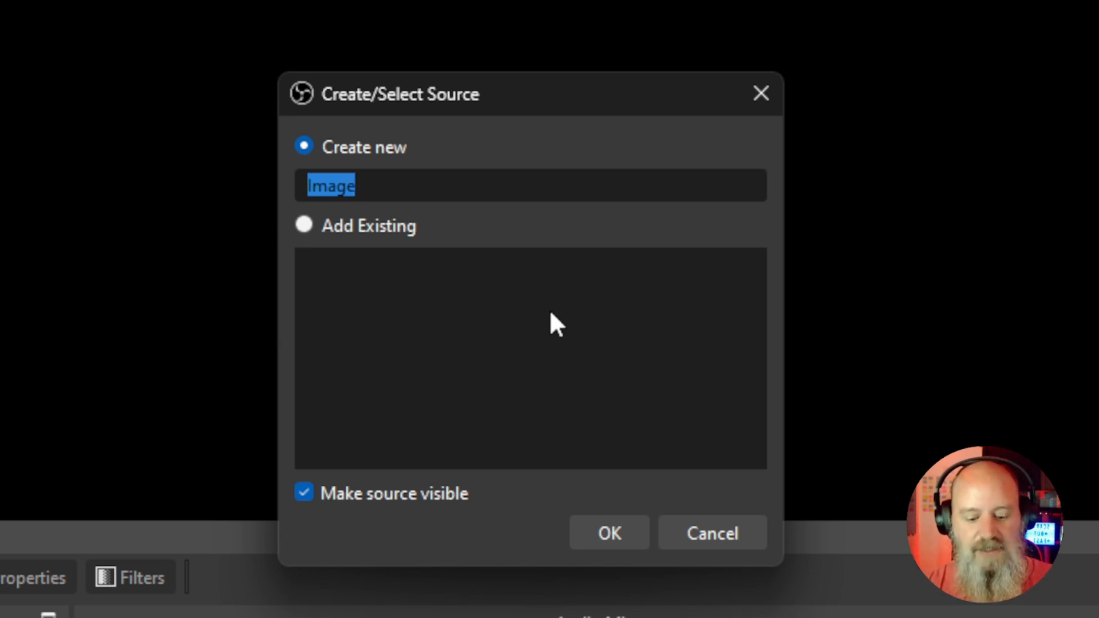
pyautogui.write('SAta')
pyautogui.press('BackSpace')
pyautogui.press('BackSpace')
pyautogui.press('BackSpace')
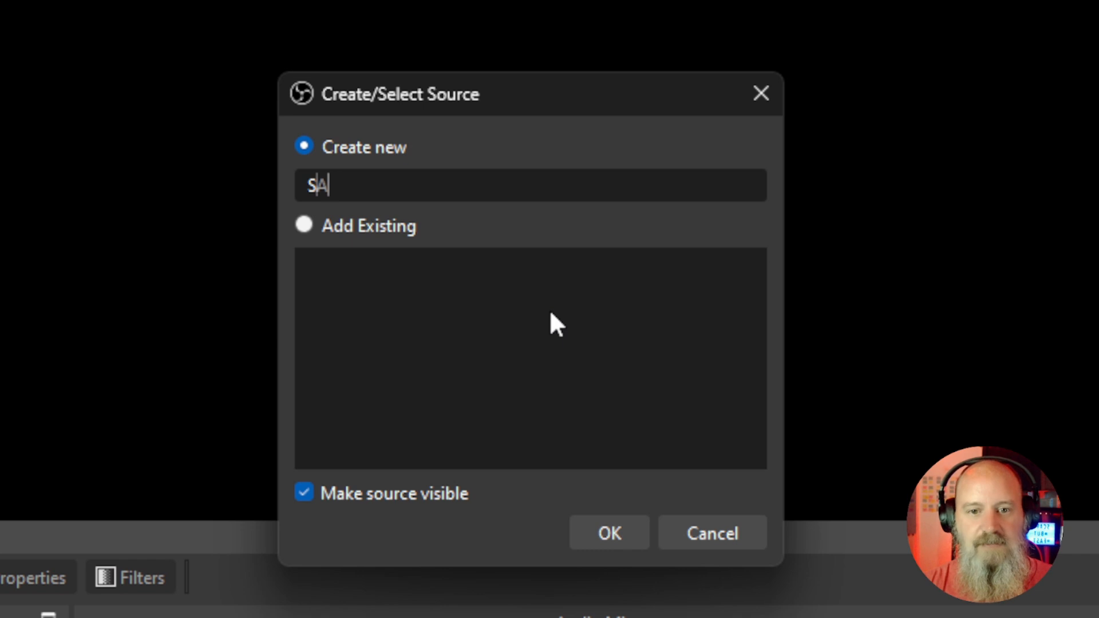
pyautogui.write('tarting')
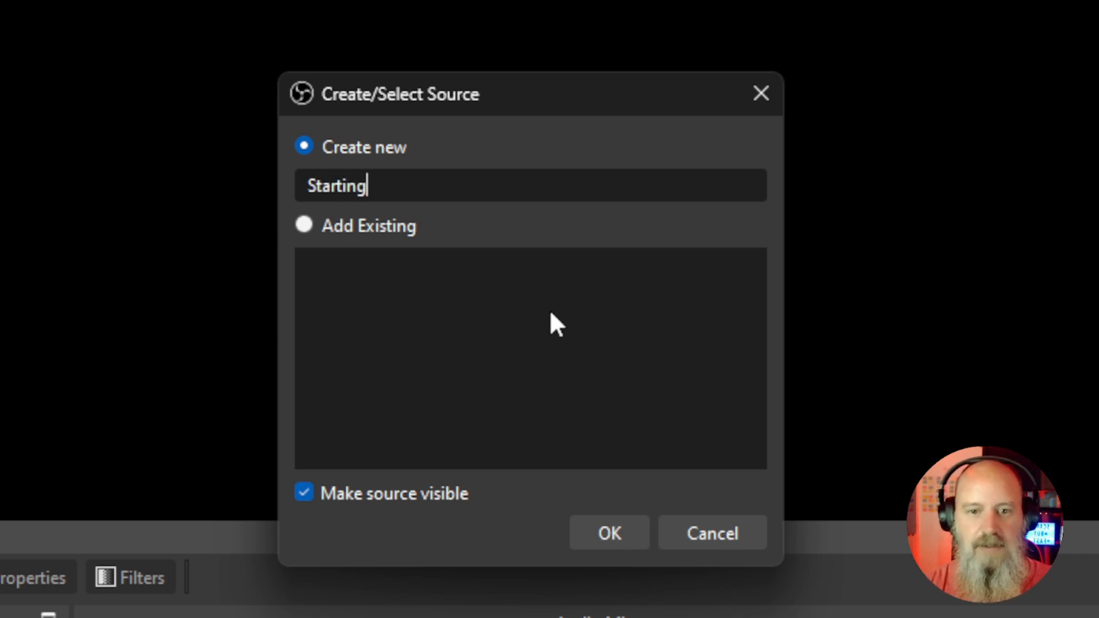
pyautogui.write(' BG')
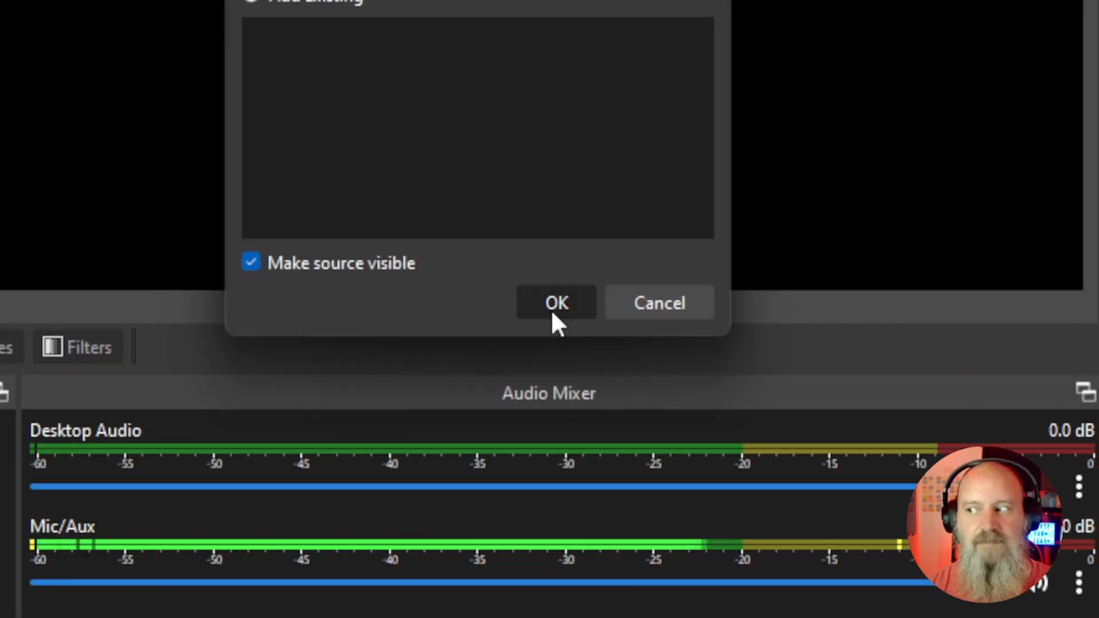
pyautogui.click(554, 317)
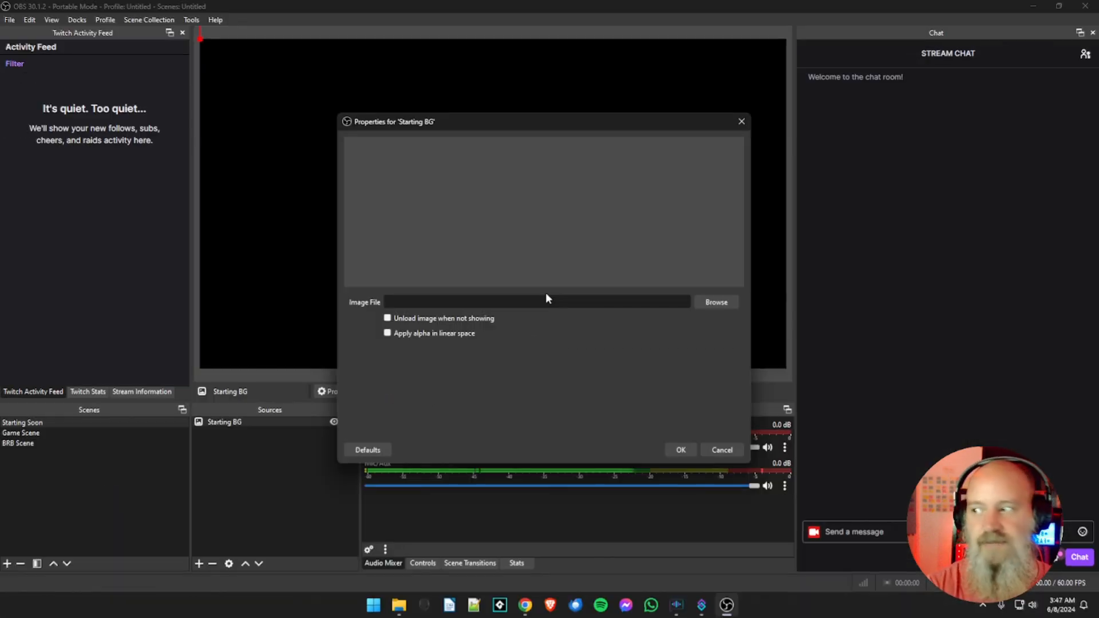
# - Load StartBG.png from MyPrograms > OBS-Grafix > Backgrounds into the Starting BG source
pyautogui.click(716, 303)
pyautogui.click(431, 280)
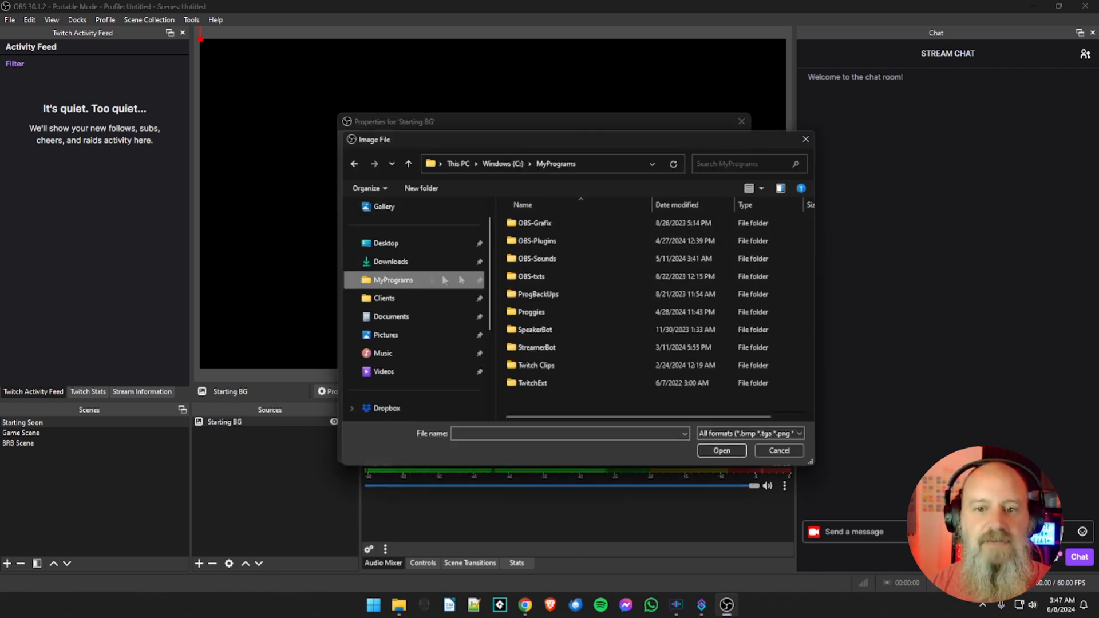
pyautogui.doubleClick(550, 259)
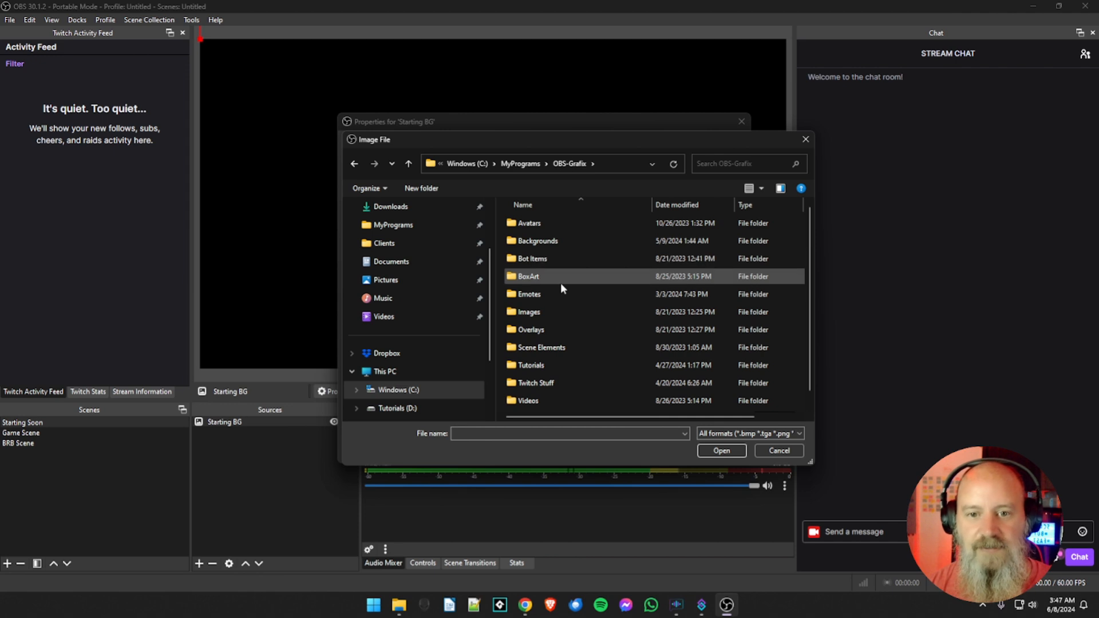
pyautogui.doubleClick(549, 243)
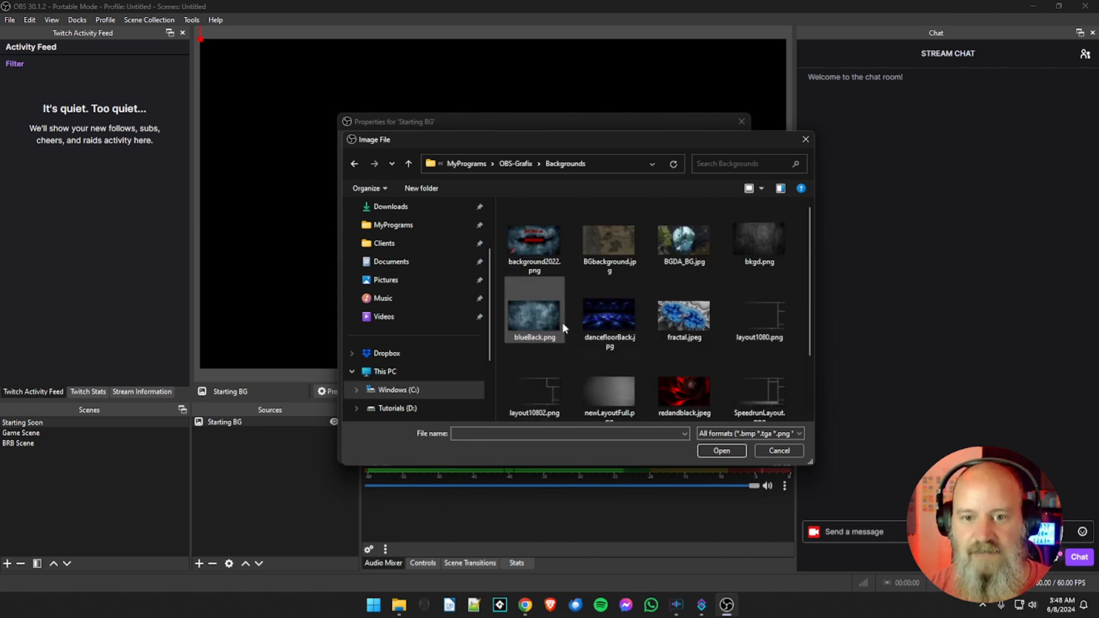
pyautogui.scroll(-2, 646, 335)
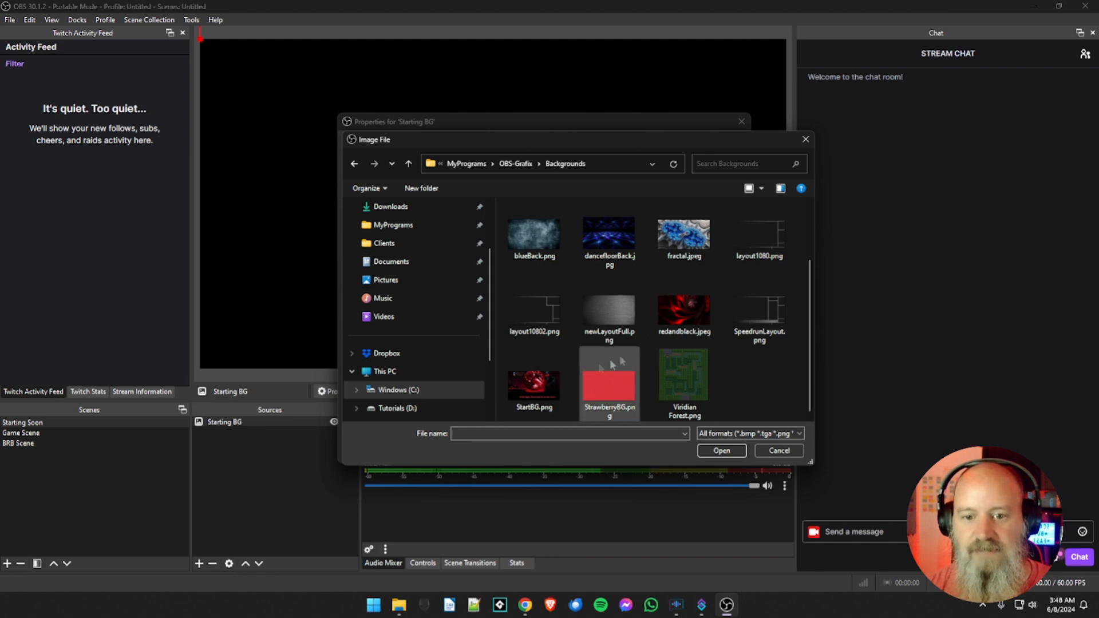
pyautogui.click(535, 383)
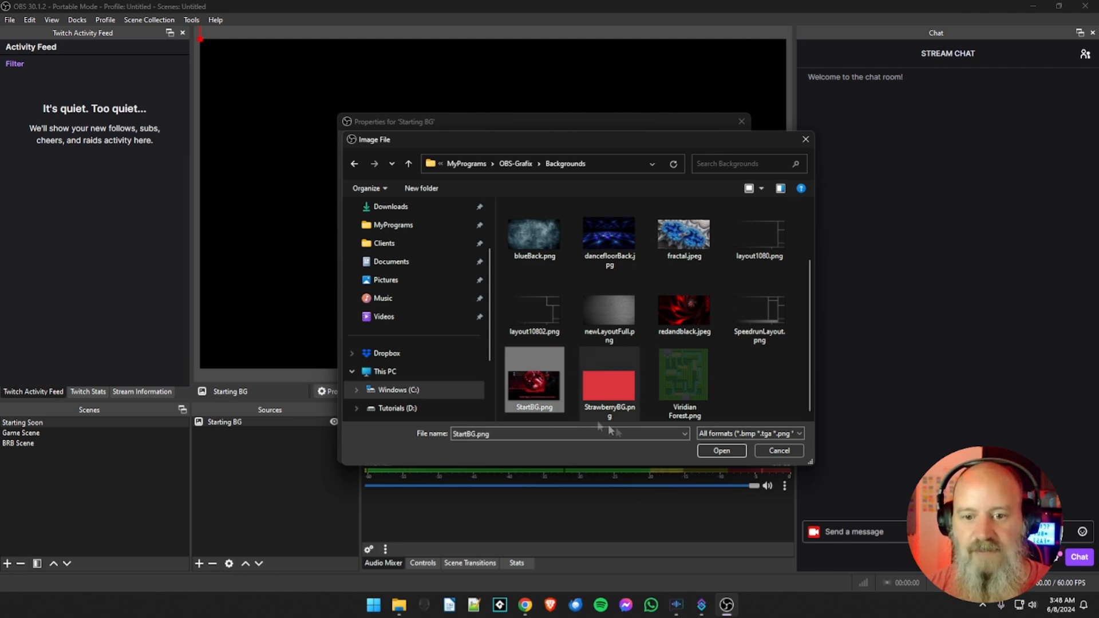
pyautogui.click(721, 450)
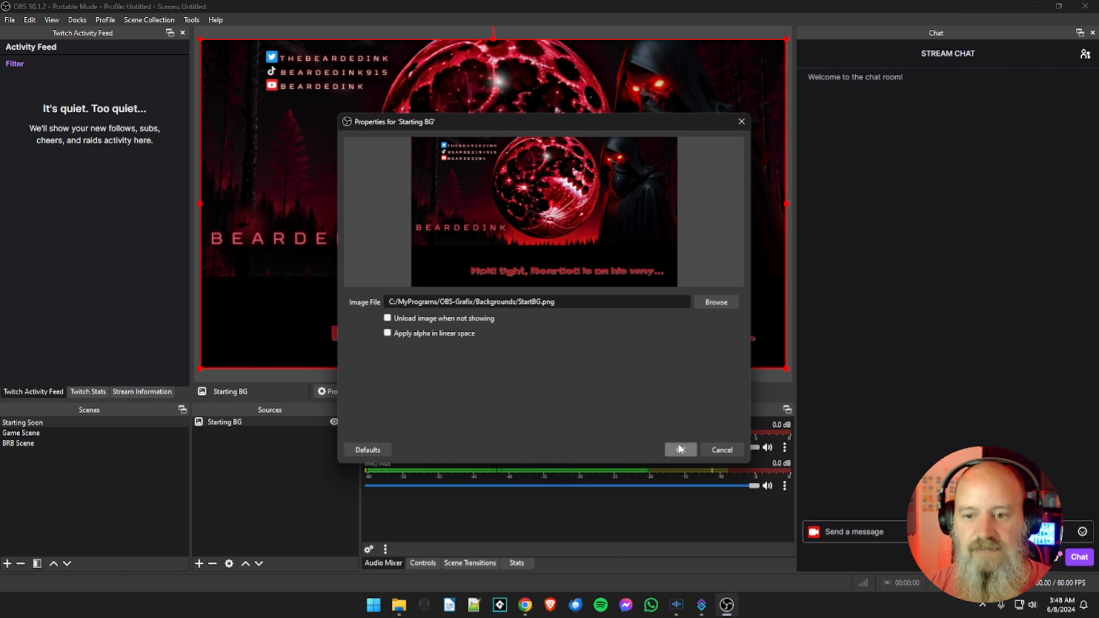
pyautogui.click(681, 449)
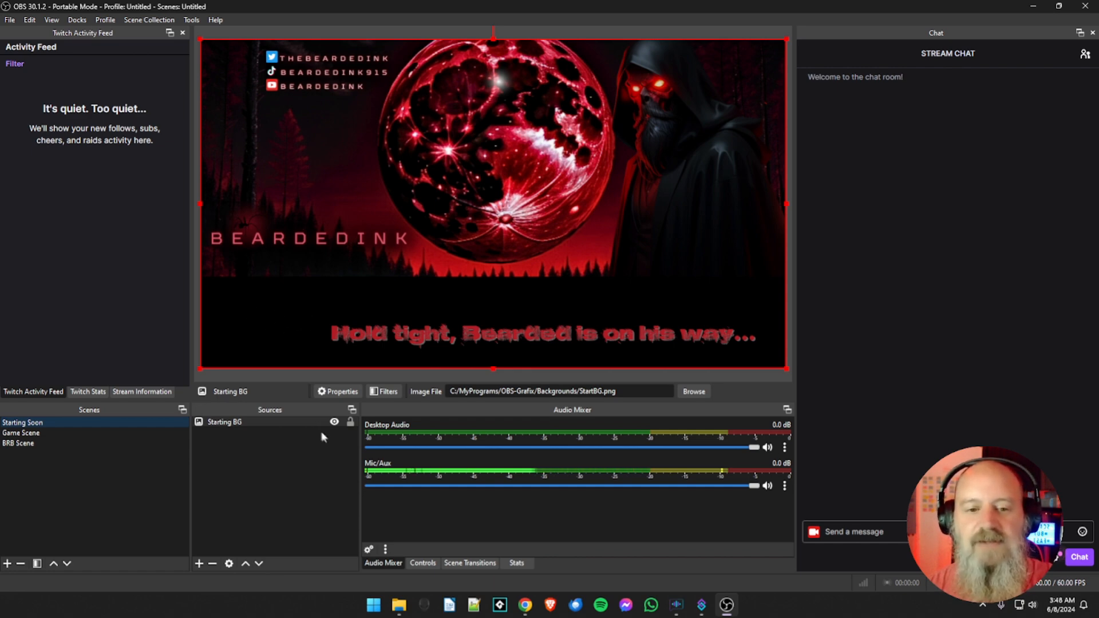
# - Shrink the Starting BG image and centre it on the canvas, leaving black margins around it
pyautogui.click(335, 453)
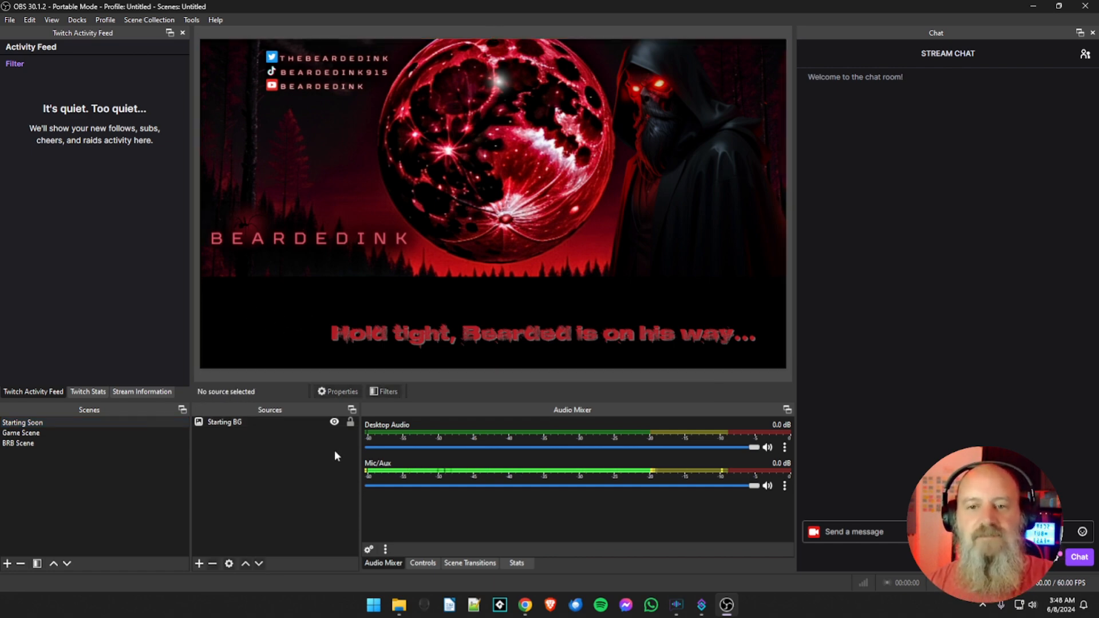
pyautogui.click(432, 206)
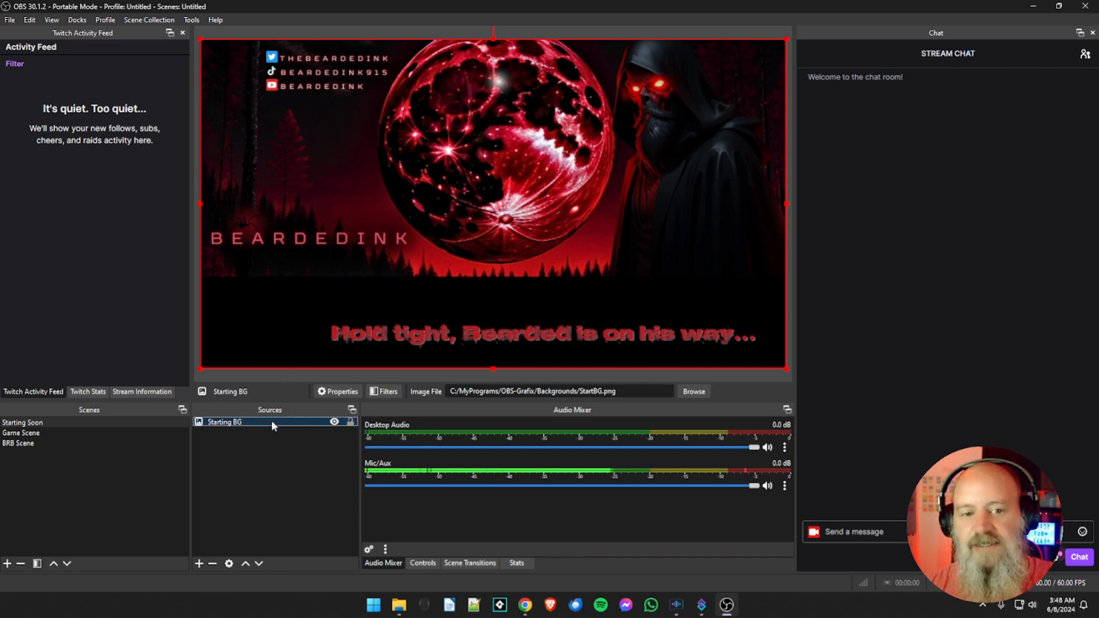
pyautogui.click(264, 445)
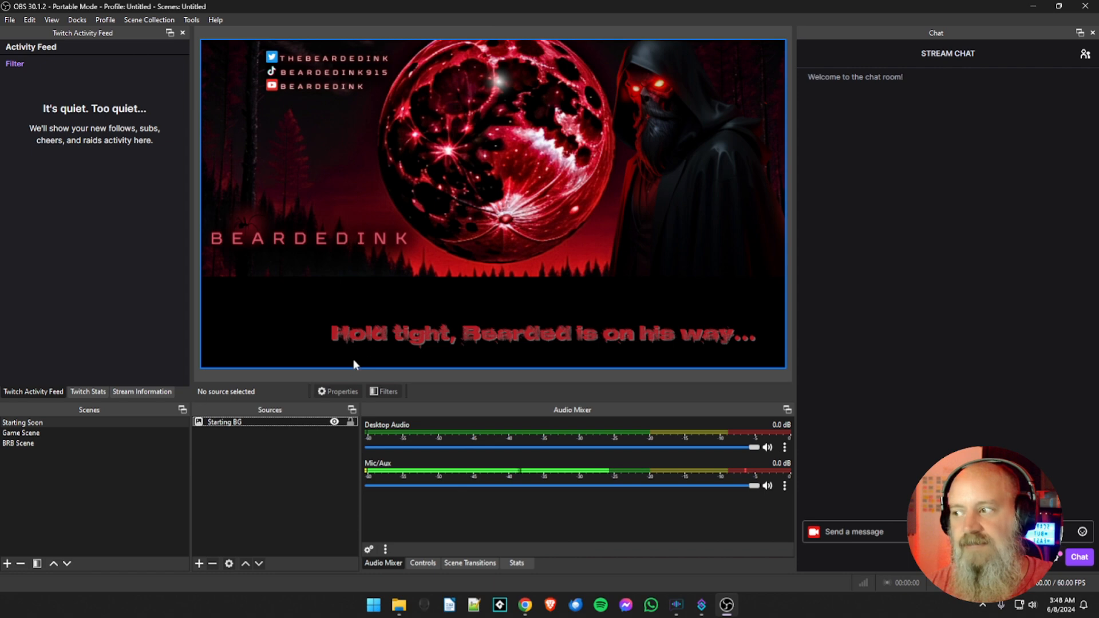
pyautogui.click(283, 451)
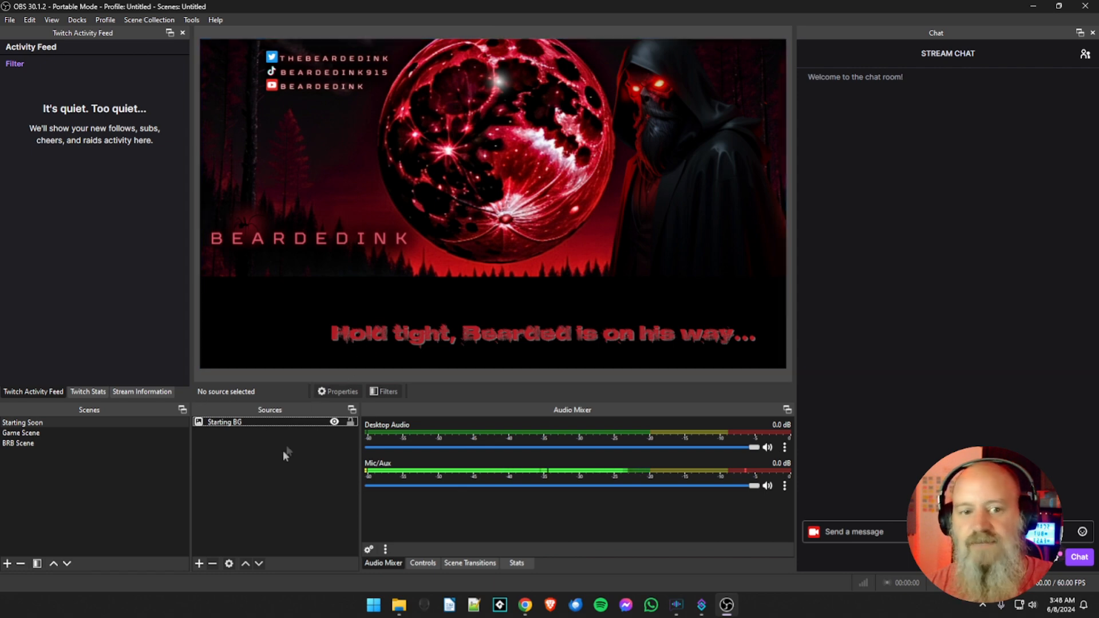
pyautogui.click(276, 421)
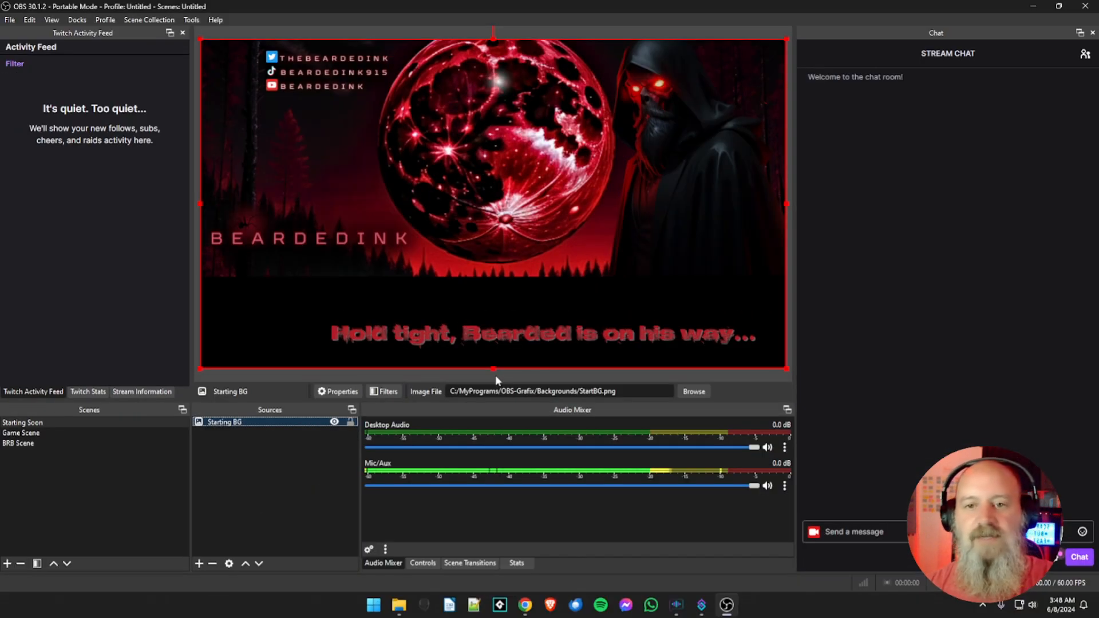
pyautogui.moveTo(787, 369); pyautogui.dragTo(541, 234)
pyautogui.moveTo(416, 126); pyautogui.dragTo(484, 187)
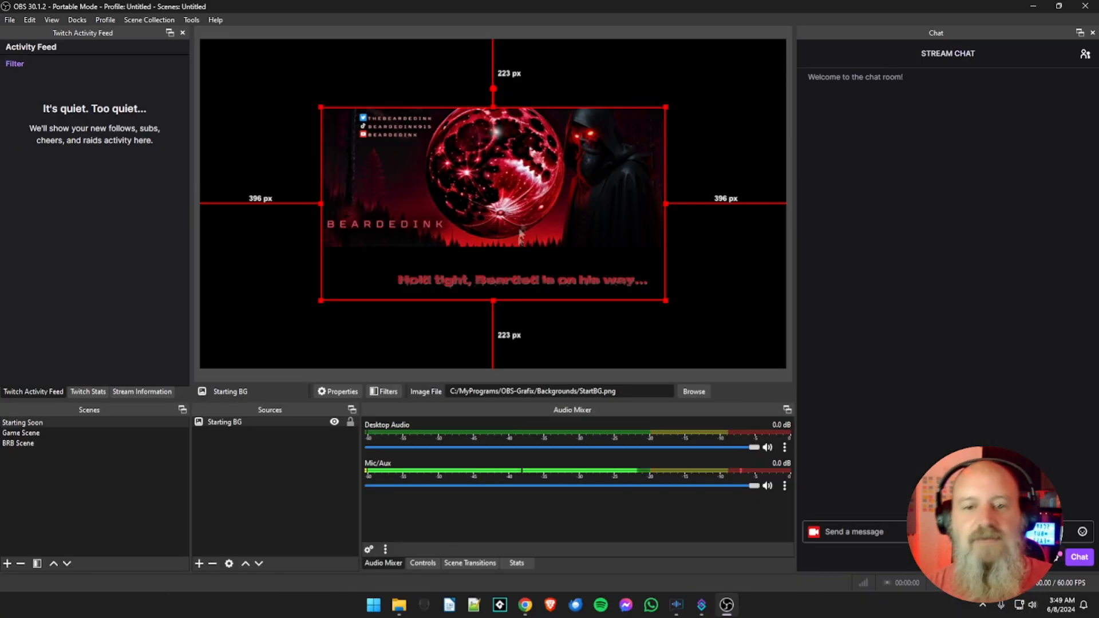
pyautogui.click(373, 349)
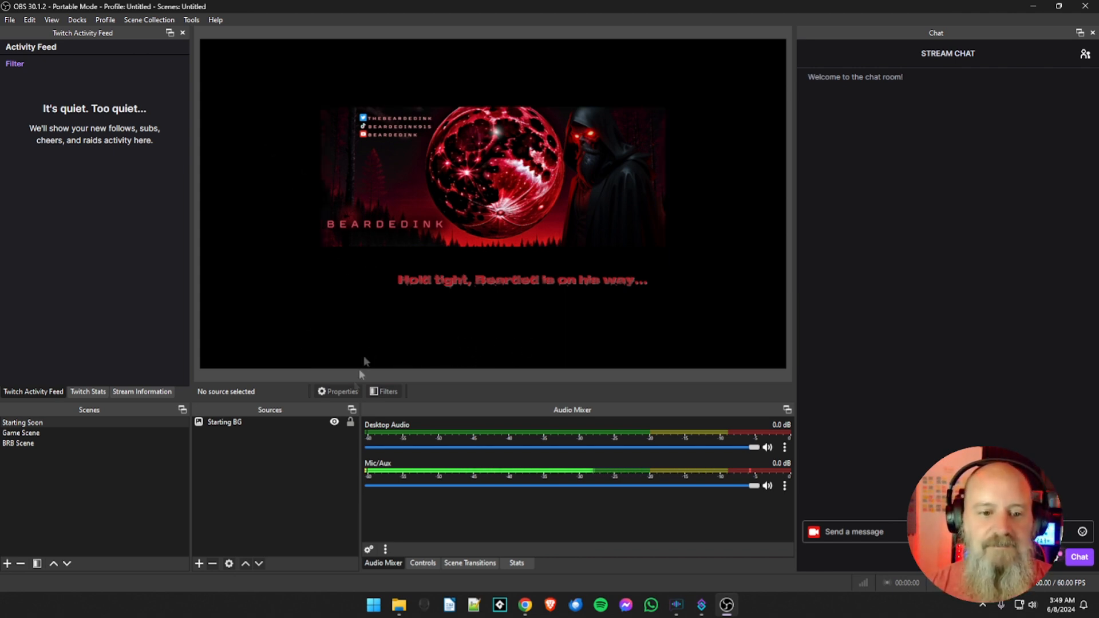
# - Toggle whether the canvas preview is shown, using the preview's right-click menu
pyautogui.rightClick(467, 240)
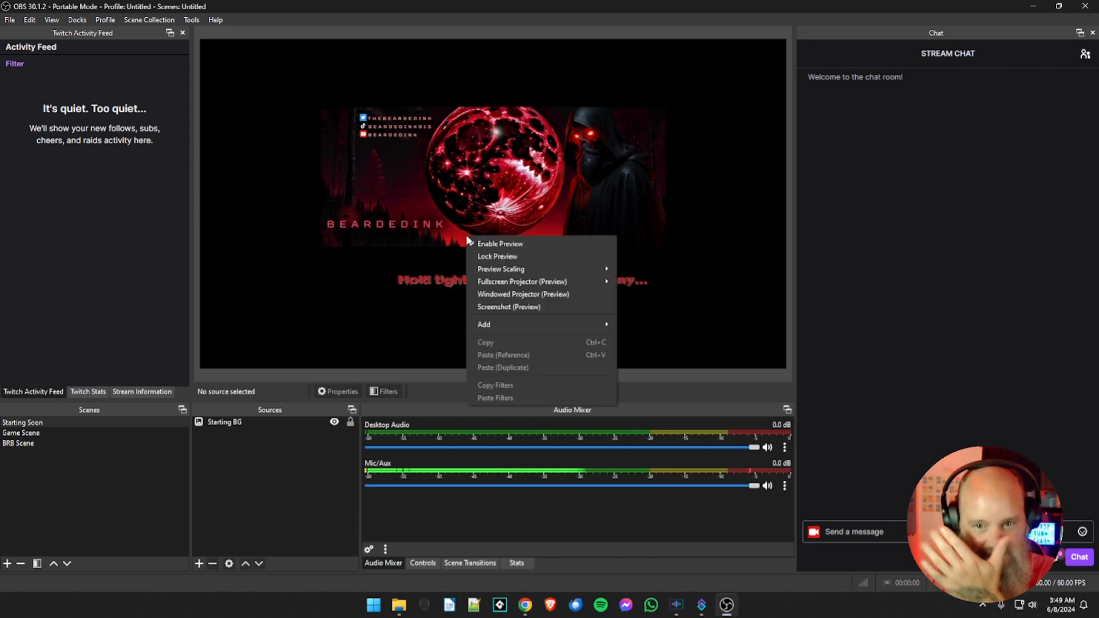
pyautogui.click(484, 244)
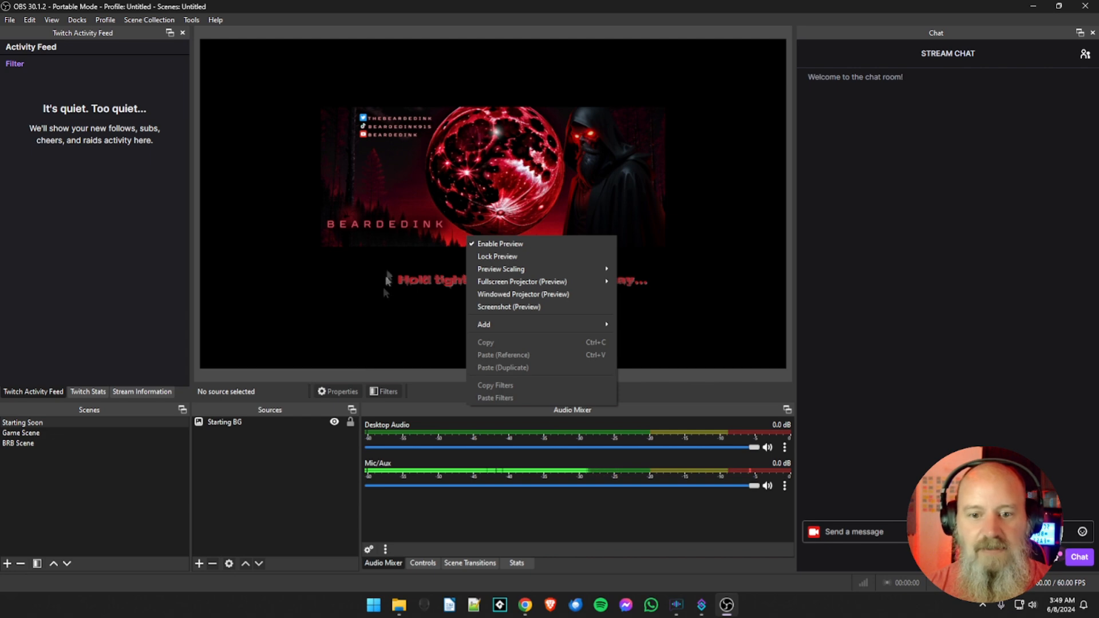
pyautogui.click(383, 305)
# - Stretch Starting BG to screen, lock it in Sources, and deselect it
pyautogui.click(277, 430)
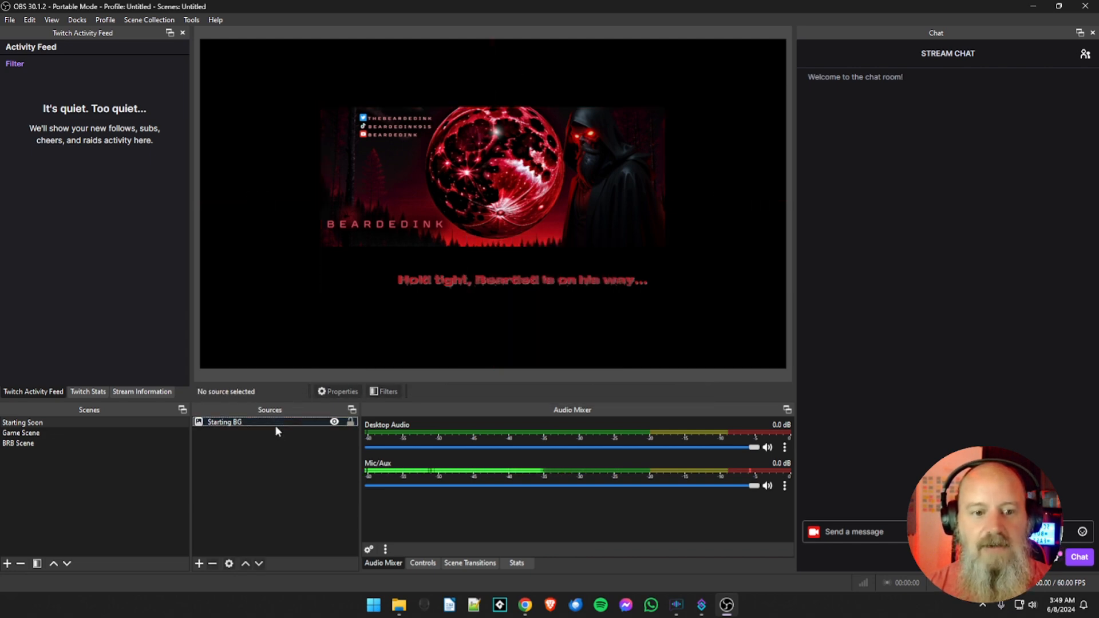
pyautogui.rightClick(275, 428)
pyautogui.rightClick(270, 424)
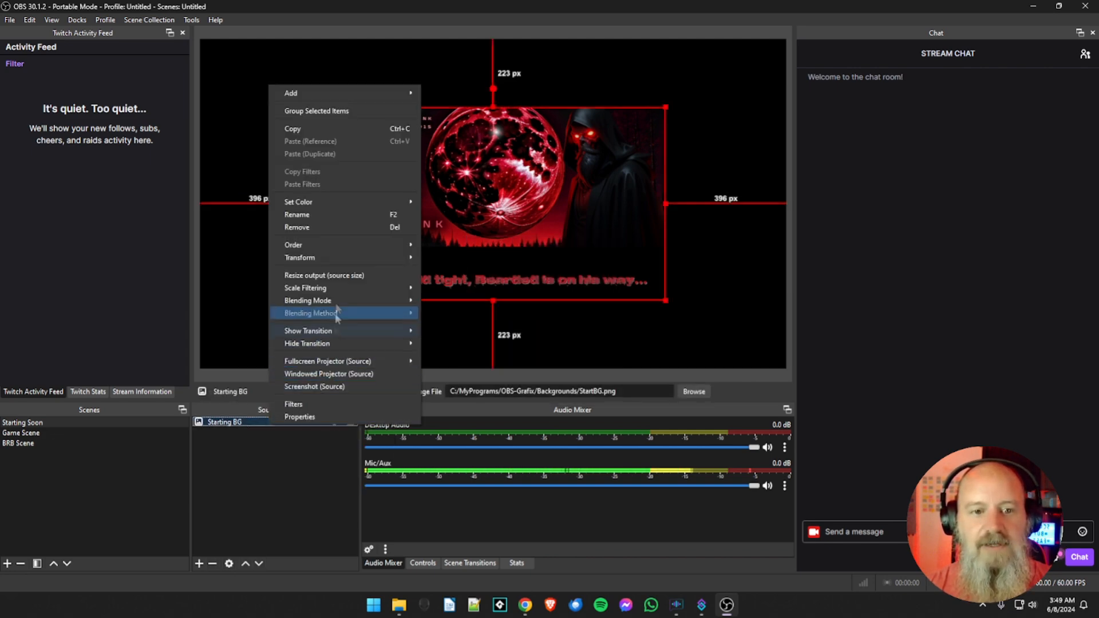
pyautogui.moveTo(333, 257)
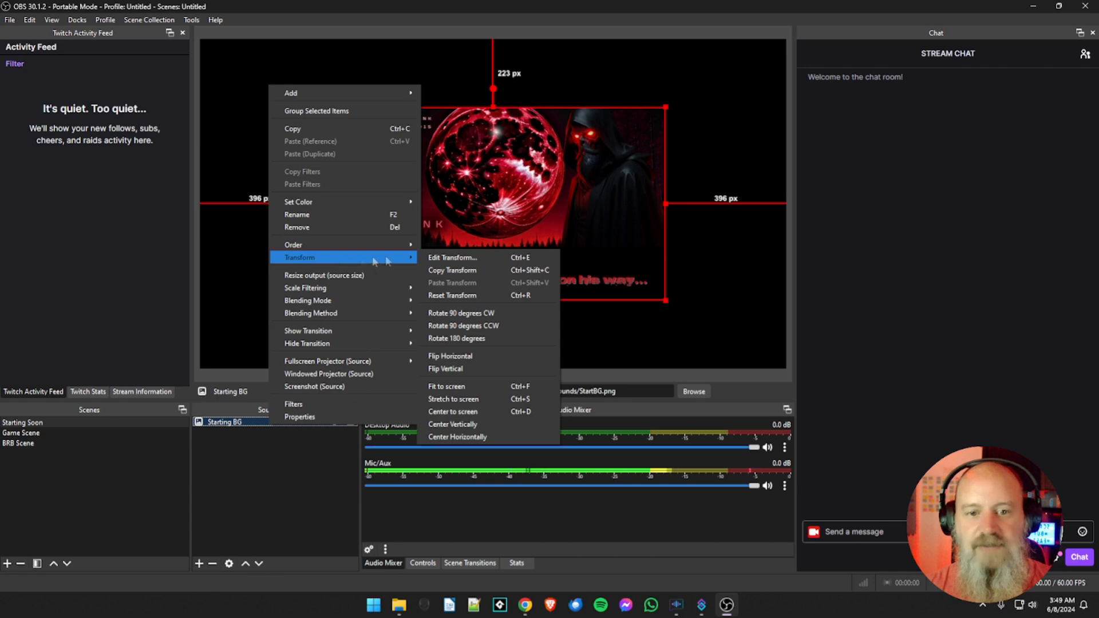
pyautogui.click(454, 396)
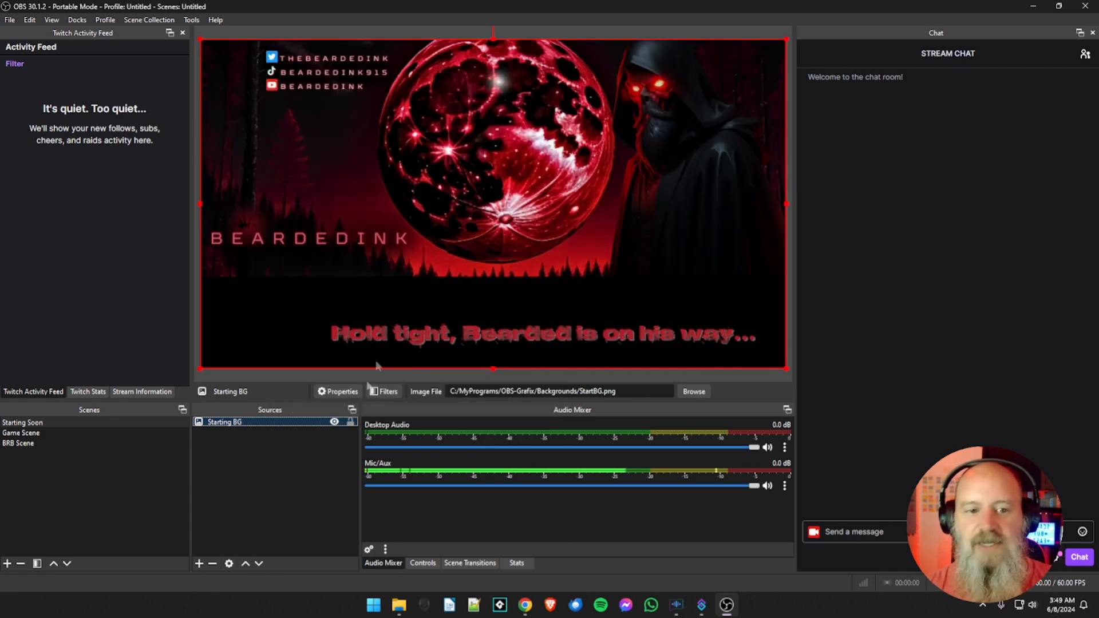
pyautogui.click(350, 423)
pyautogui.click(318, 442)
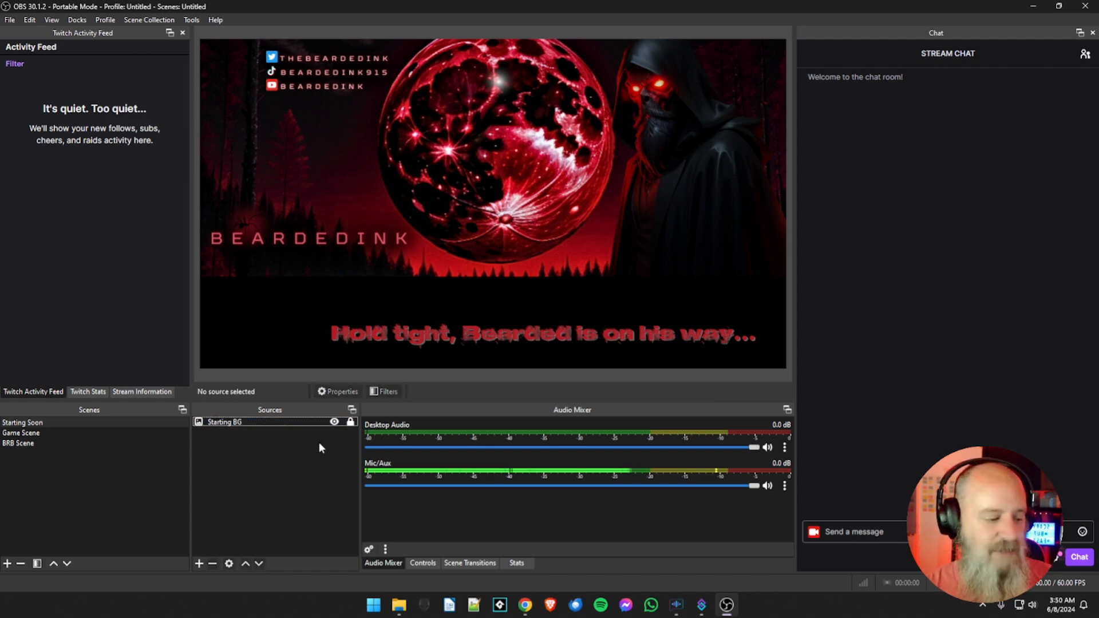
pyautogui.click(350, 423)
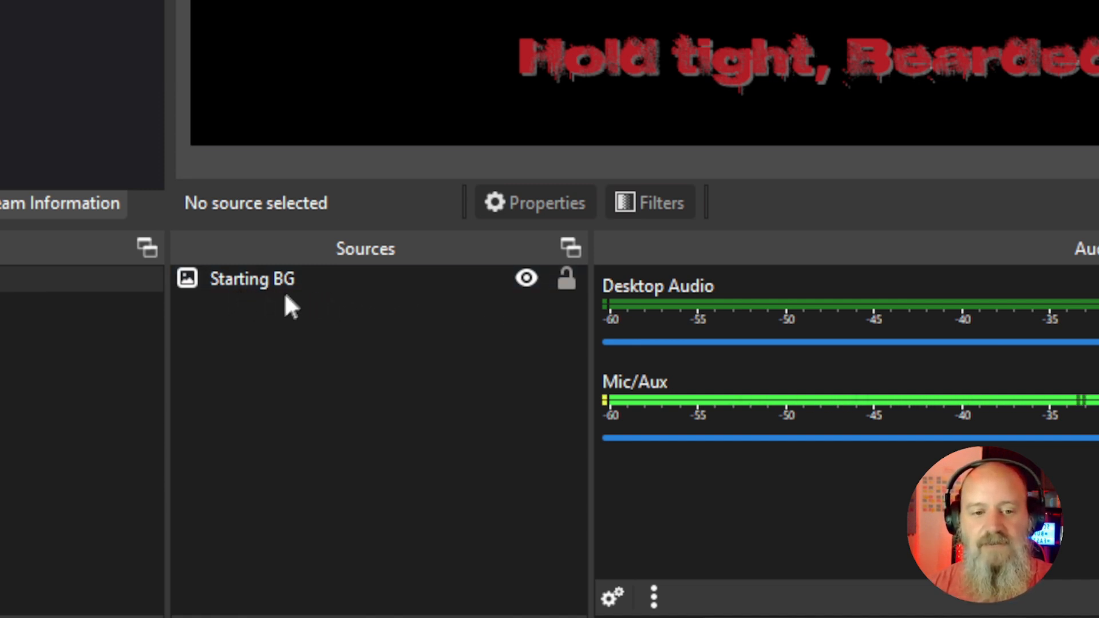
pyautogui.click(527, 281)
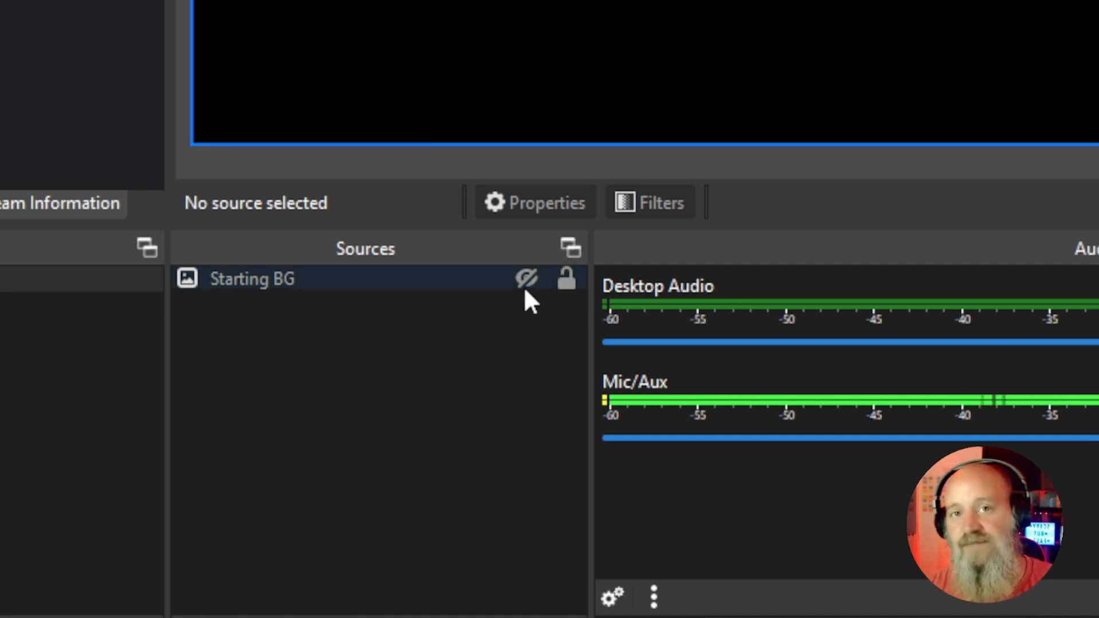
pyautogui.click(525, 287)
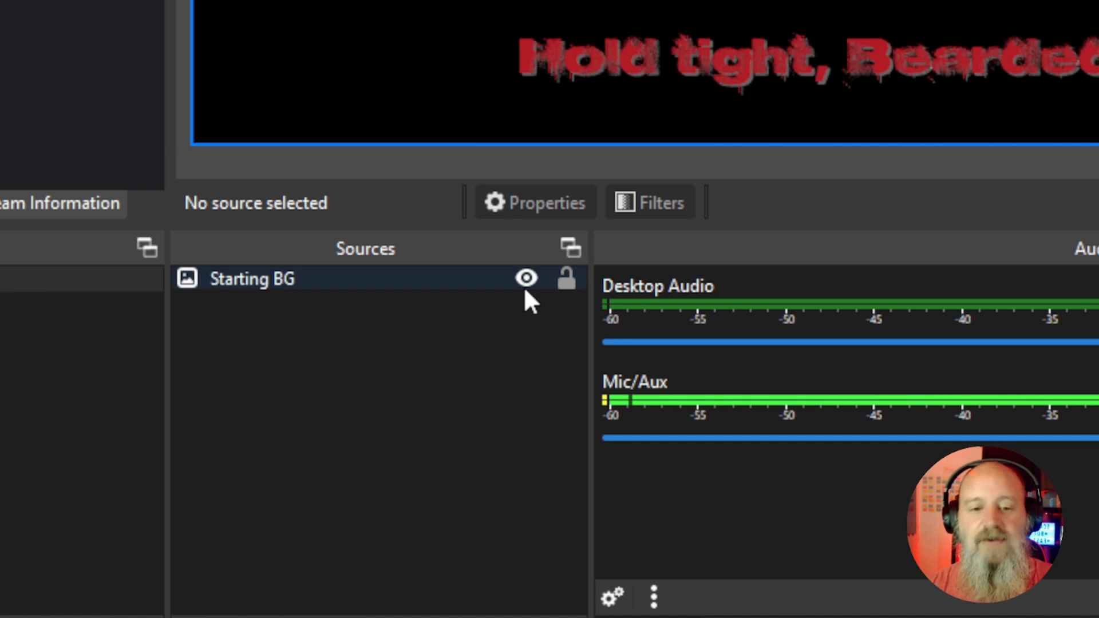
pyautogui.click(568, 286)
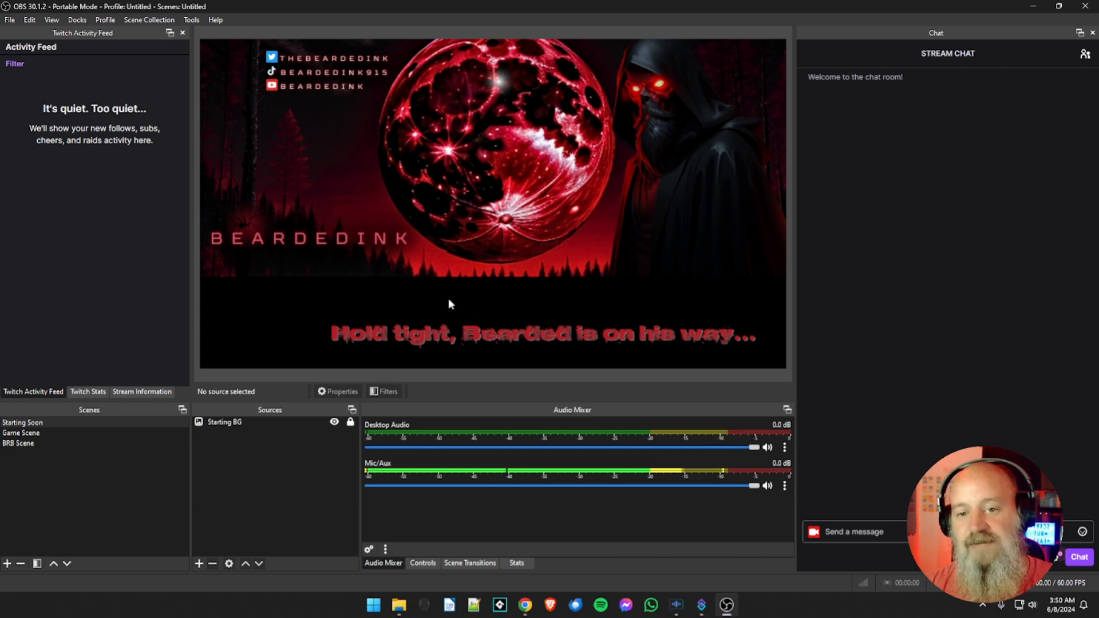
# - Try nudging the background, undo back to its original position, then switch to Game Scene
pyautogui.moveTo(431, 287); pyautogui.dragTo(448, 302)
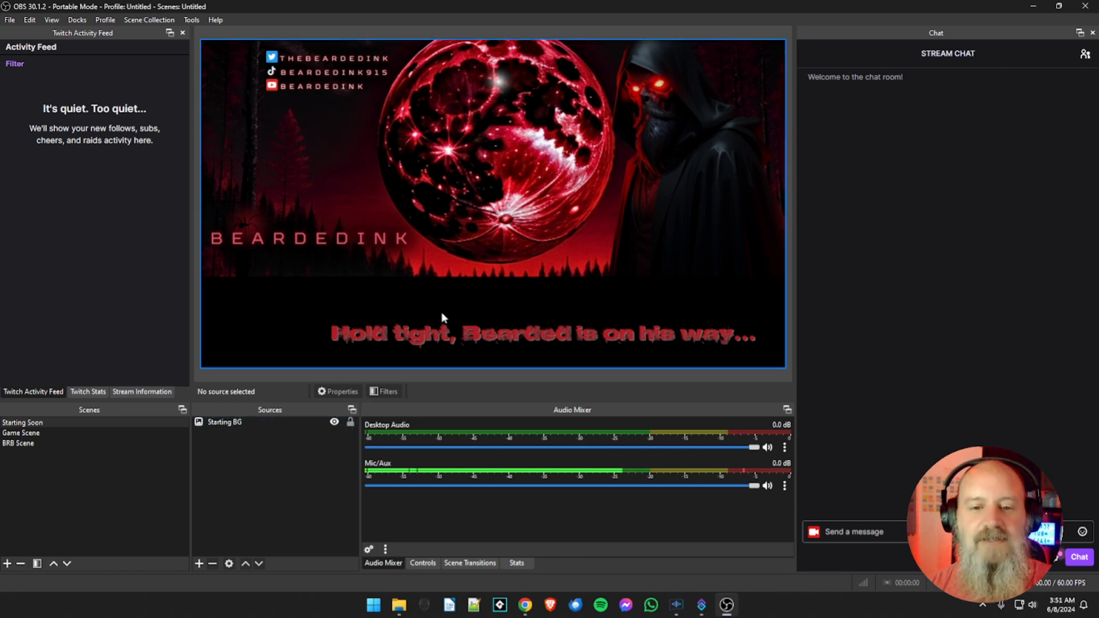
pyautogui.moveTo(442, 311); pyautogui.dragTo(431, 313)
pyautogui.hotkey('ctrl', 'z')
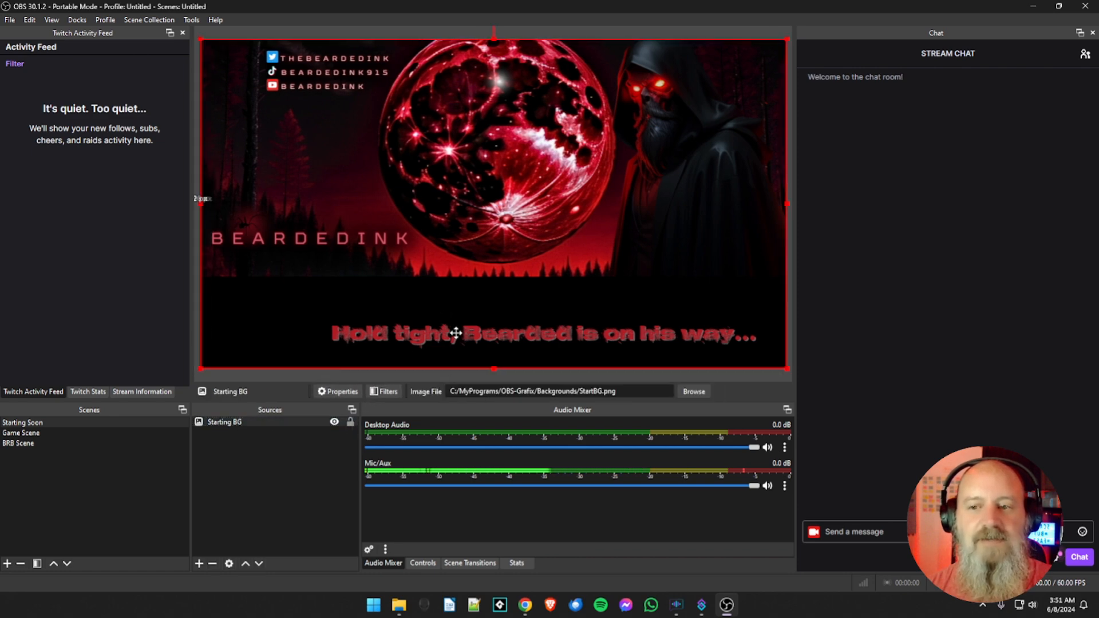
pyautogui.hotkey('ctrl', 'y')
pyautogui.hotkey('ctrl', 'z')
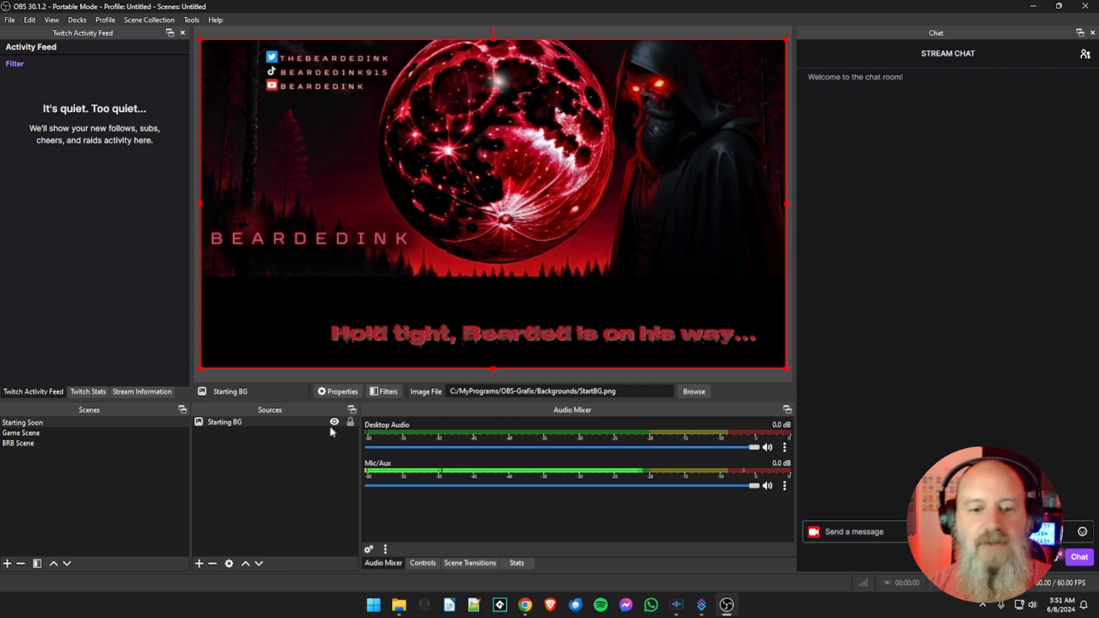
pyautogui.click(339, 442)
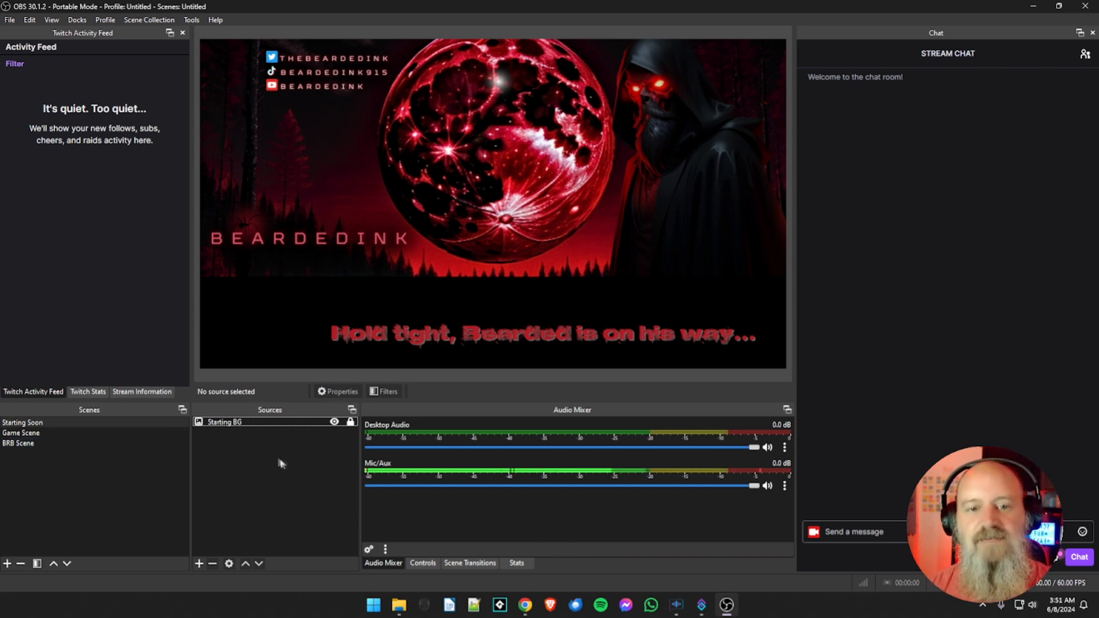
pyautogui.click(39, 434)
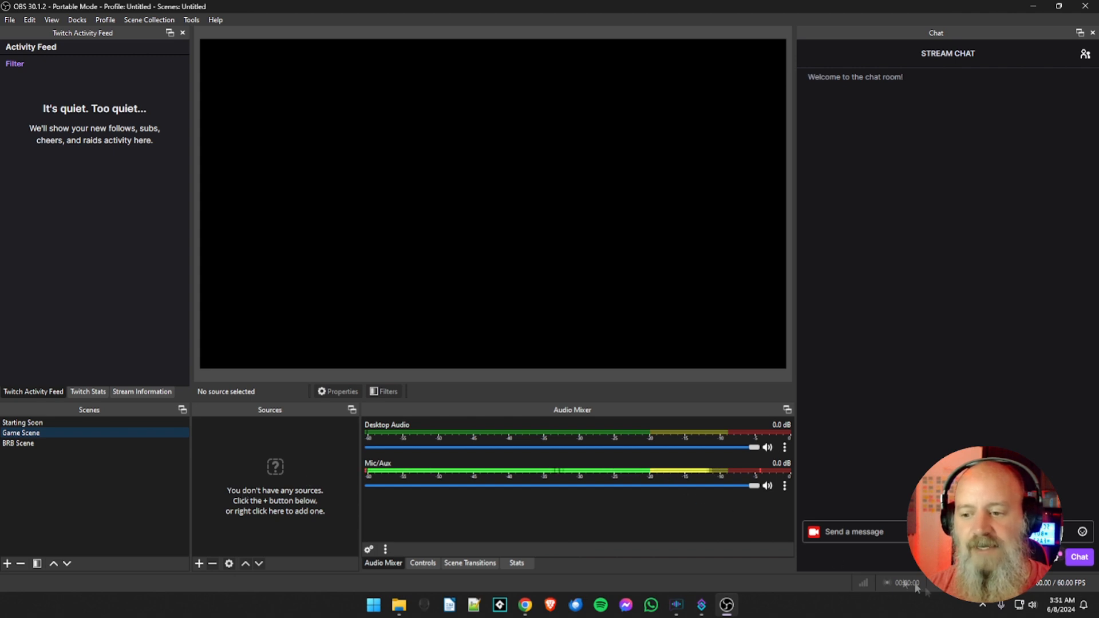
# - Bring up the source-type list from the + button under Game Scene's Sources panel
pyautogui.click(985, 611)
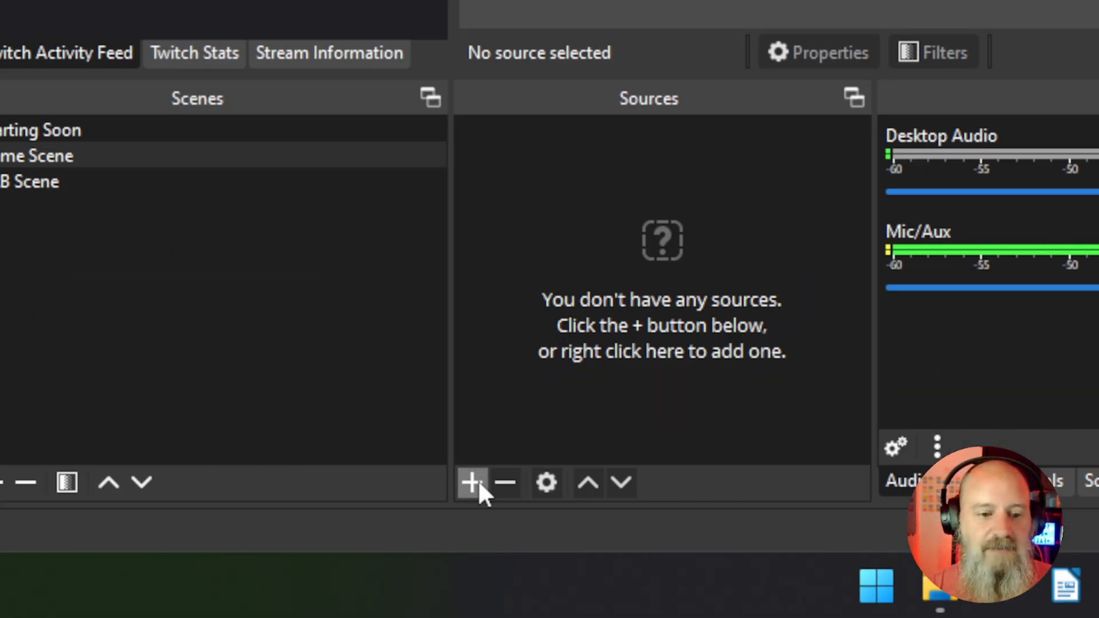
pyautogui.click(472, 483)
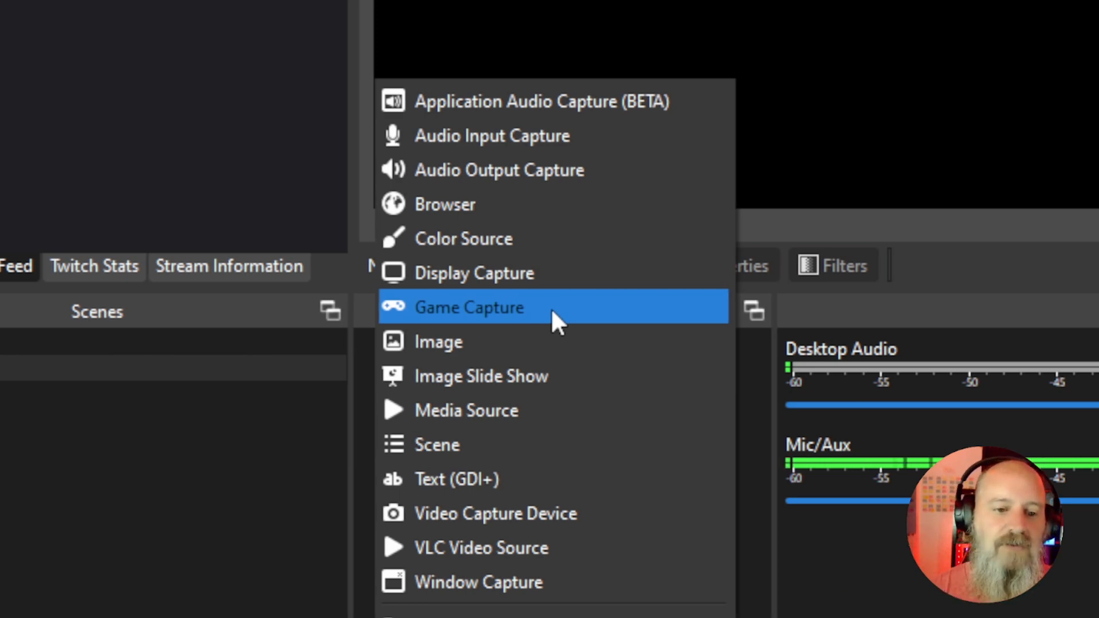
# - Add a Game Capture source to Game Scene, renamed to 'Game'
pyautogui.click(552, 309)
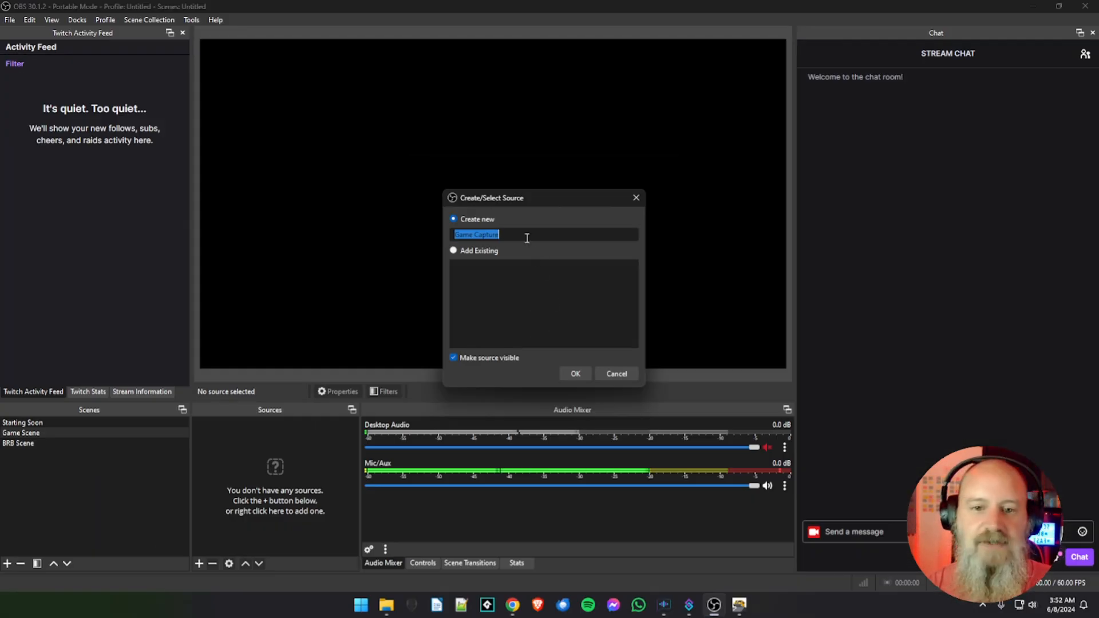
pyautogui.moveTo(499, 236); pyautogui.dragTo(475, 238)
pyautogui.press('BackSpace')
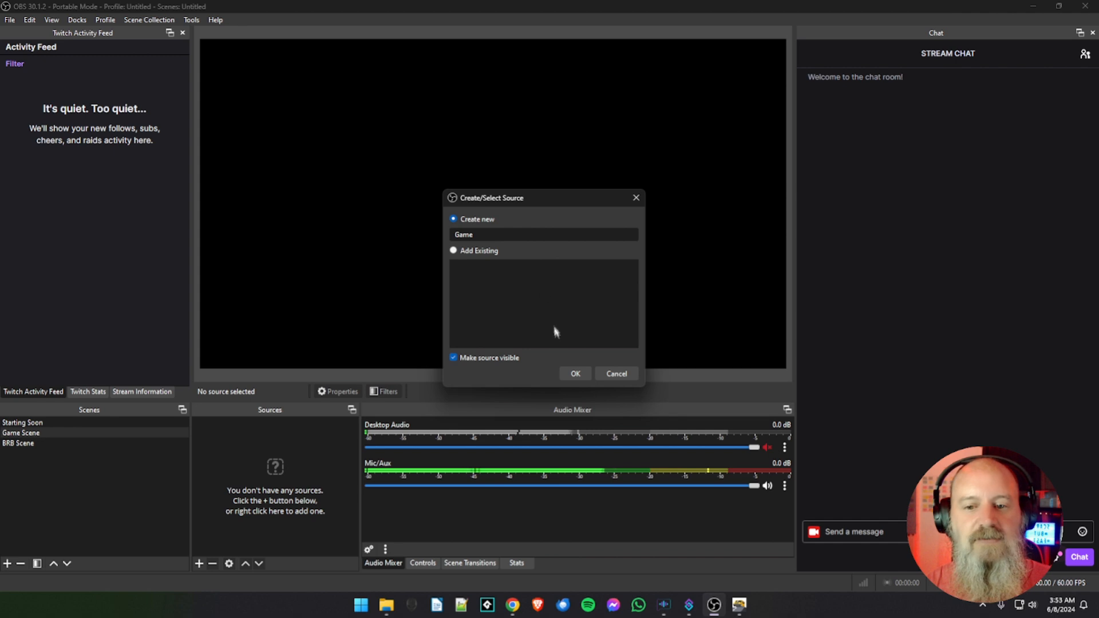
pyautogui.click(570, 374)
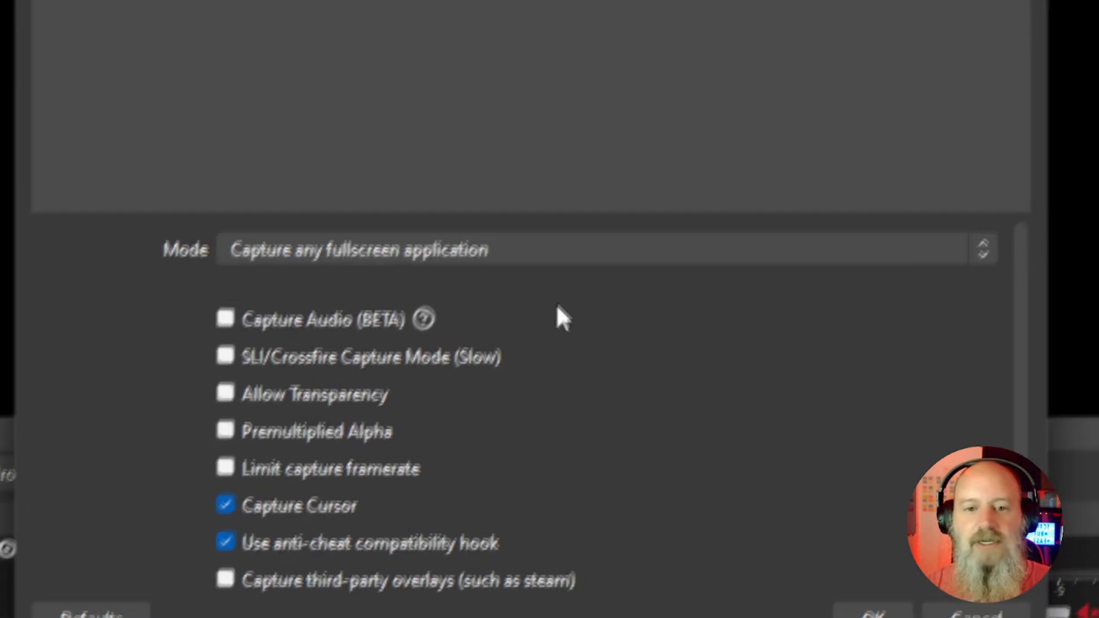
# - Set the Game source to capture the specific window [StreamRacer.exe]: StreamRacer
pyautogui.click(551, 311)
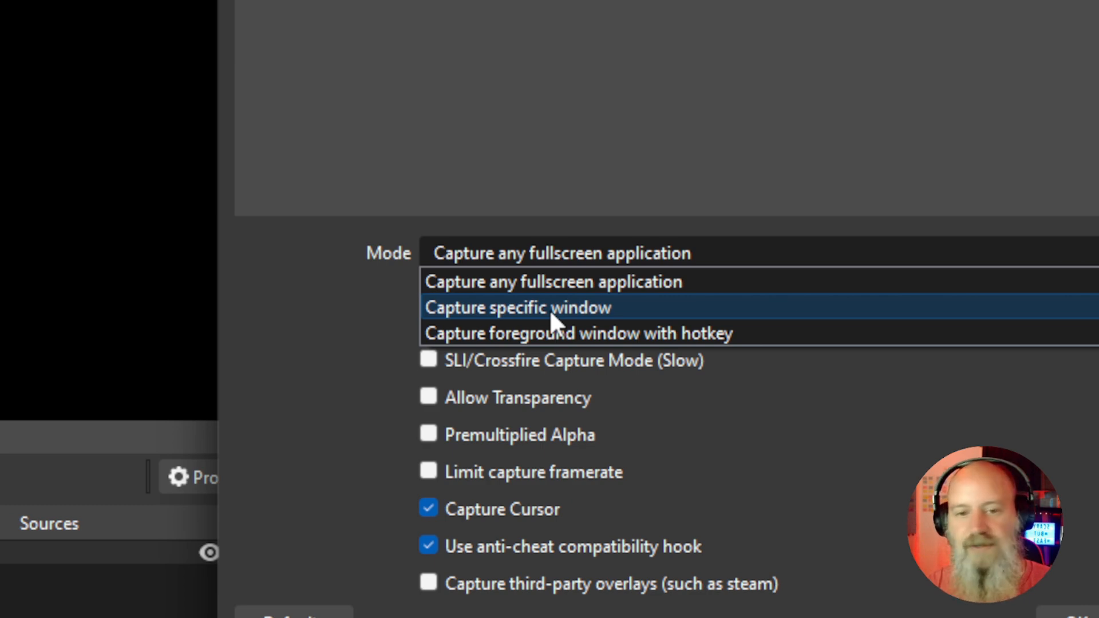
pyautogui.click(551, 312)
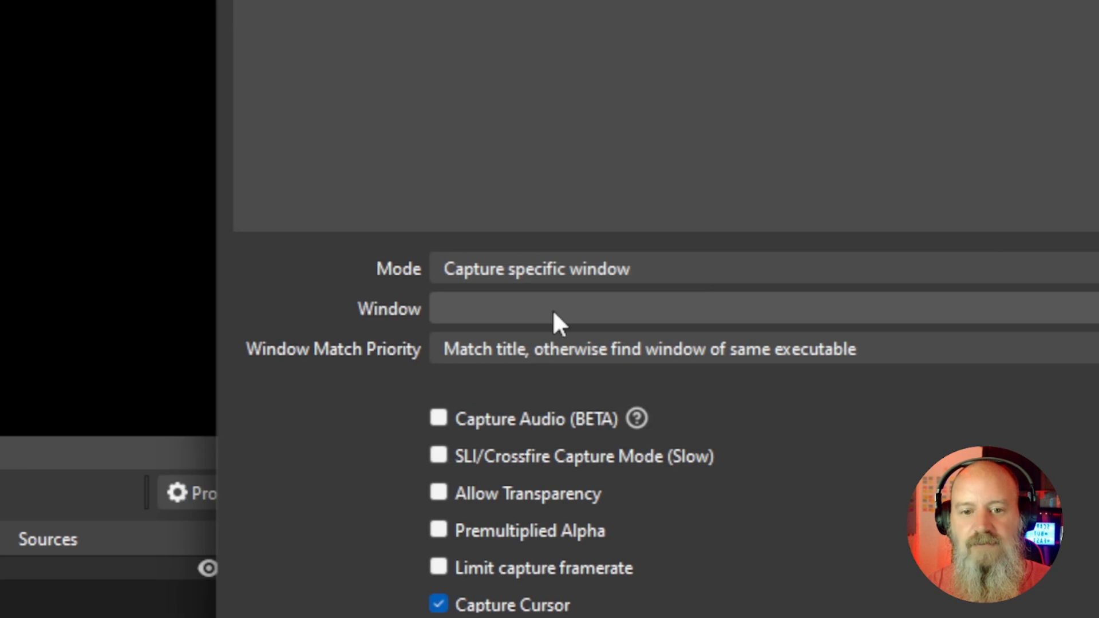
pyautogui.click(559, 324)
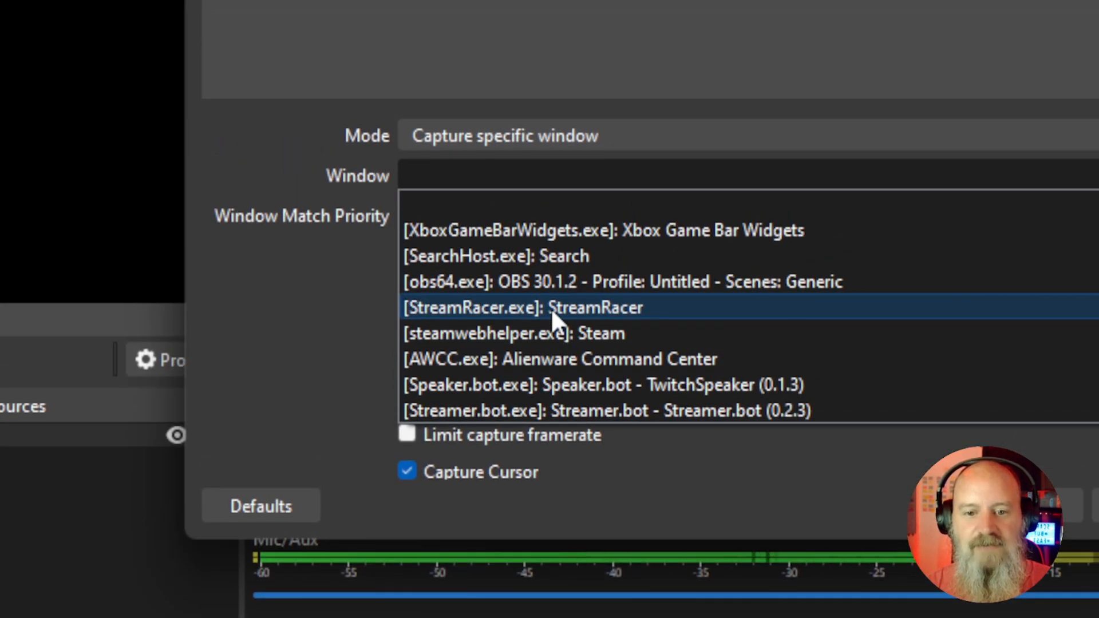
pyautogui.click(553, 310)
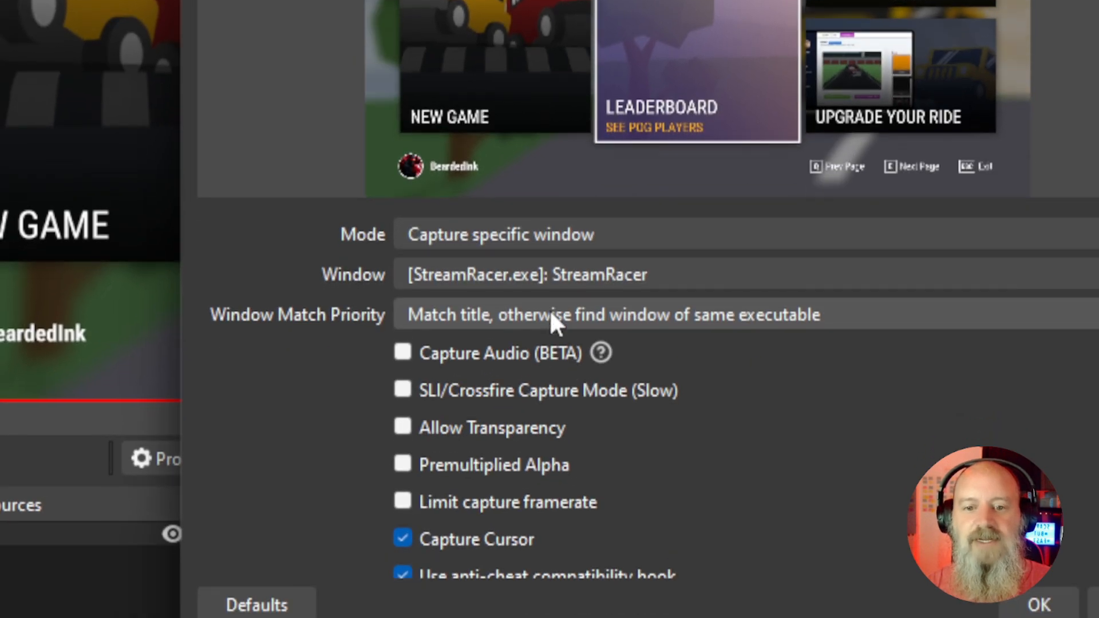
pyautogui.click(542, 373)
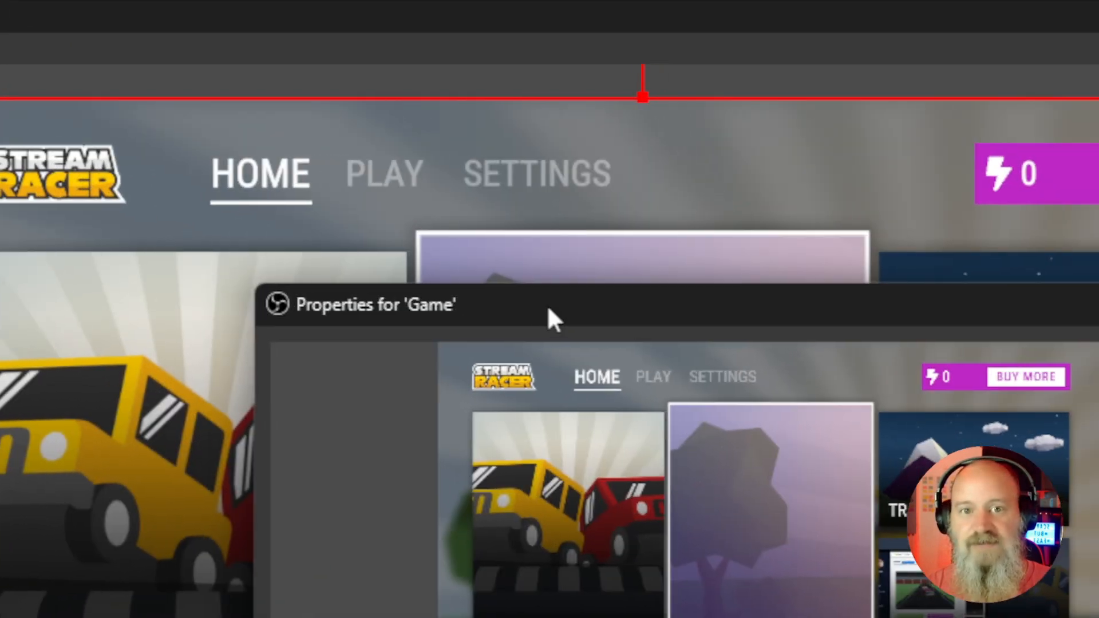
pyautogui.moveTo(551, 303); pyautogui.dragTo(550, 265)
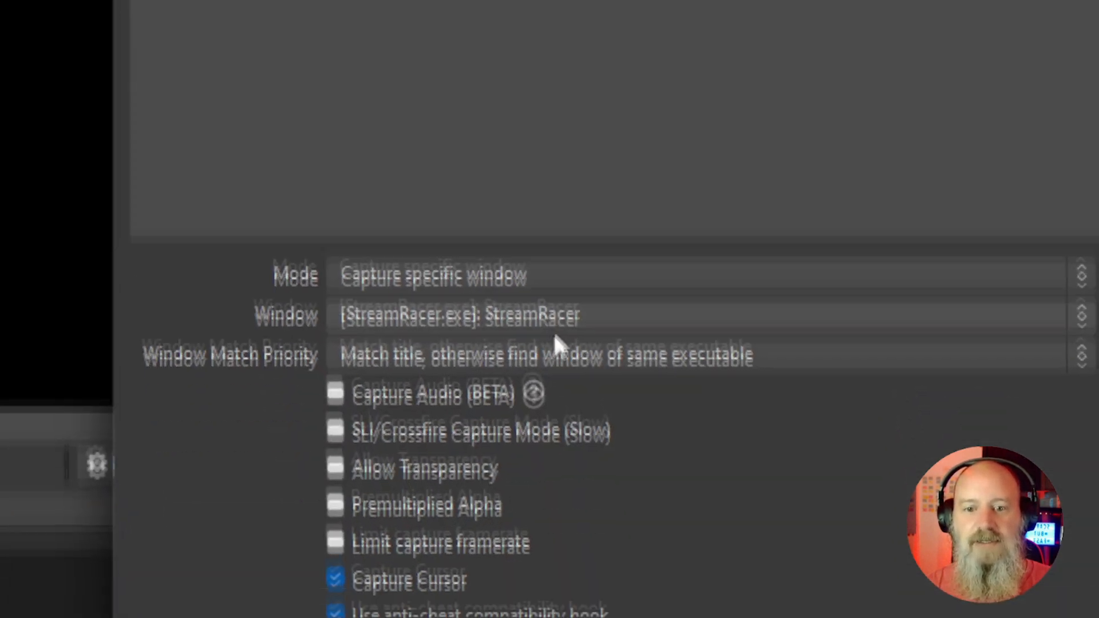
pyautogui.click(555, 341)
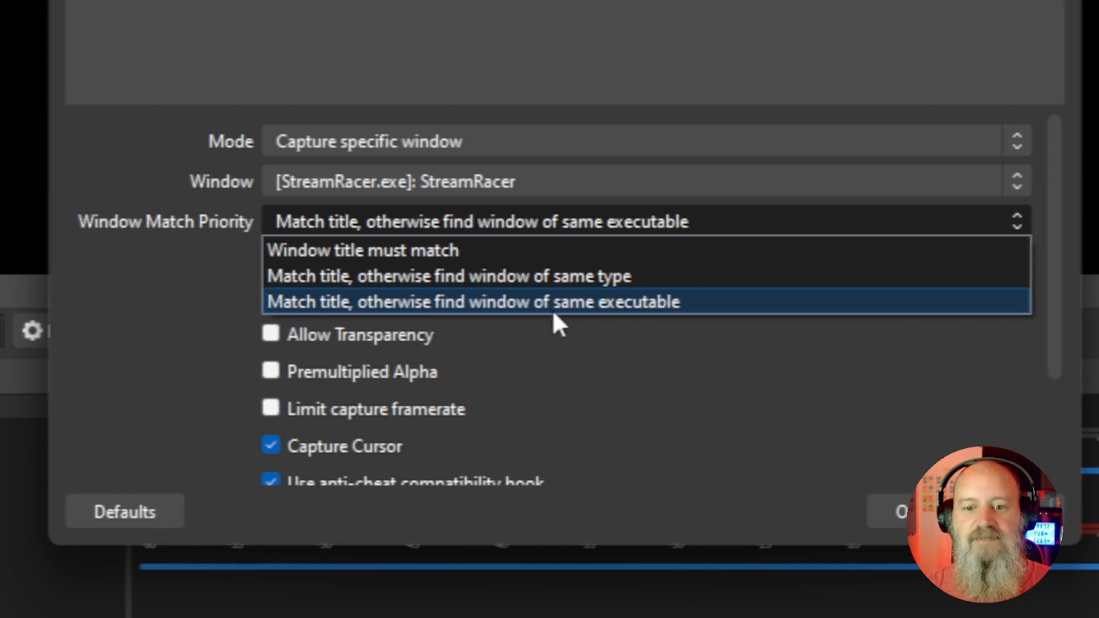
pyautogui.click(554, 309)
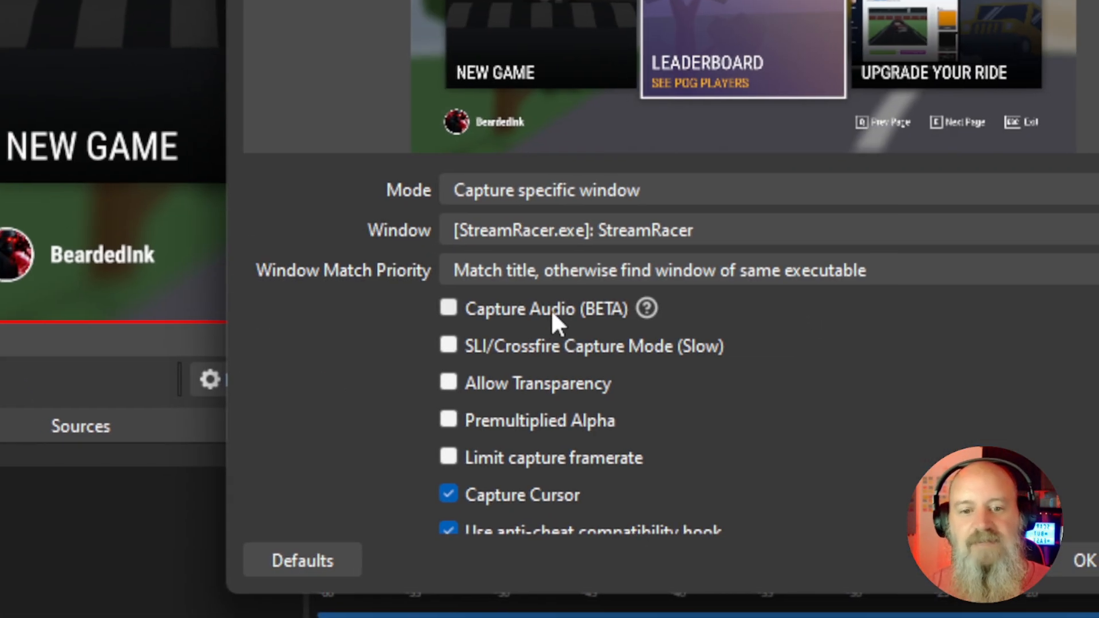
pyautogui.moveTo(553, 315)
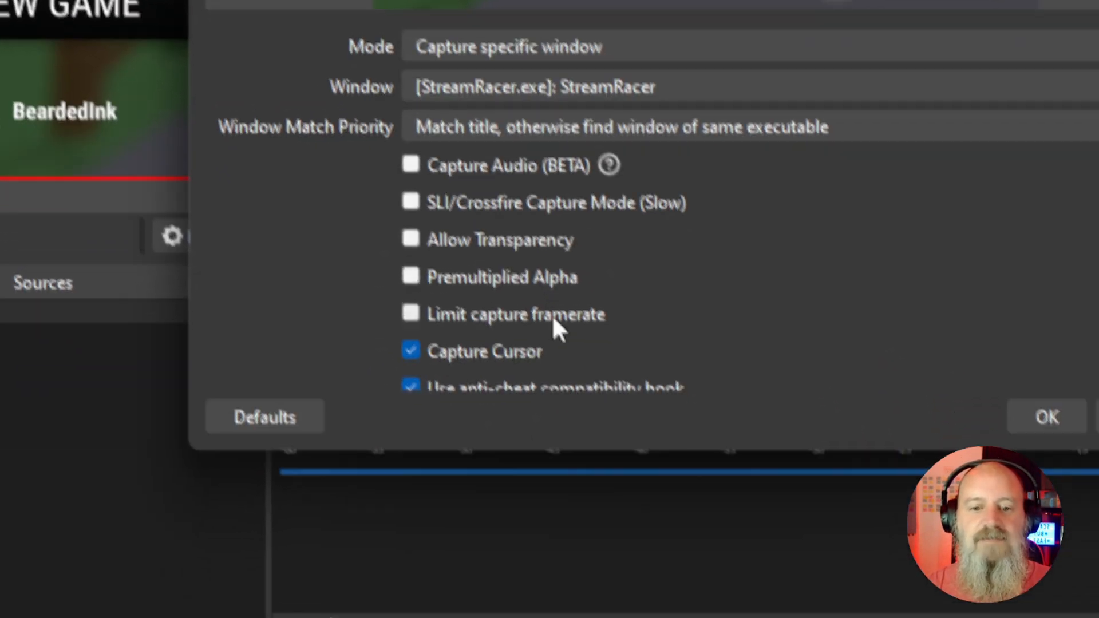
pyautogui.scroll(-5, 555, 320)
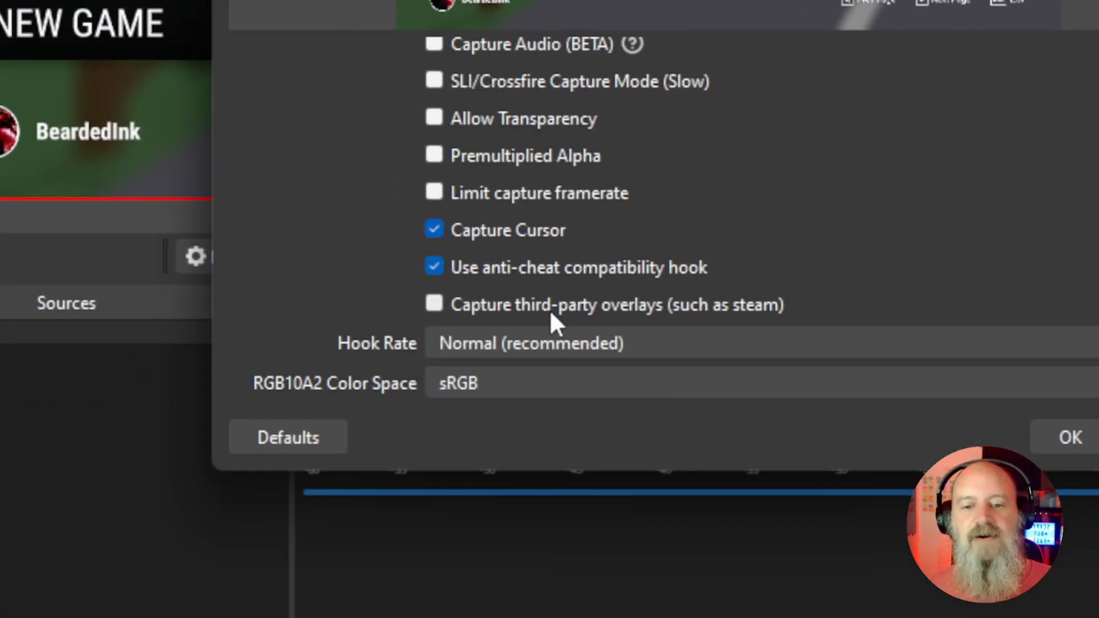
# - Enable 'Capture third-party overlays (such as steam)' for Game and confirm the settings
pyautogui.click(434, 303)
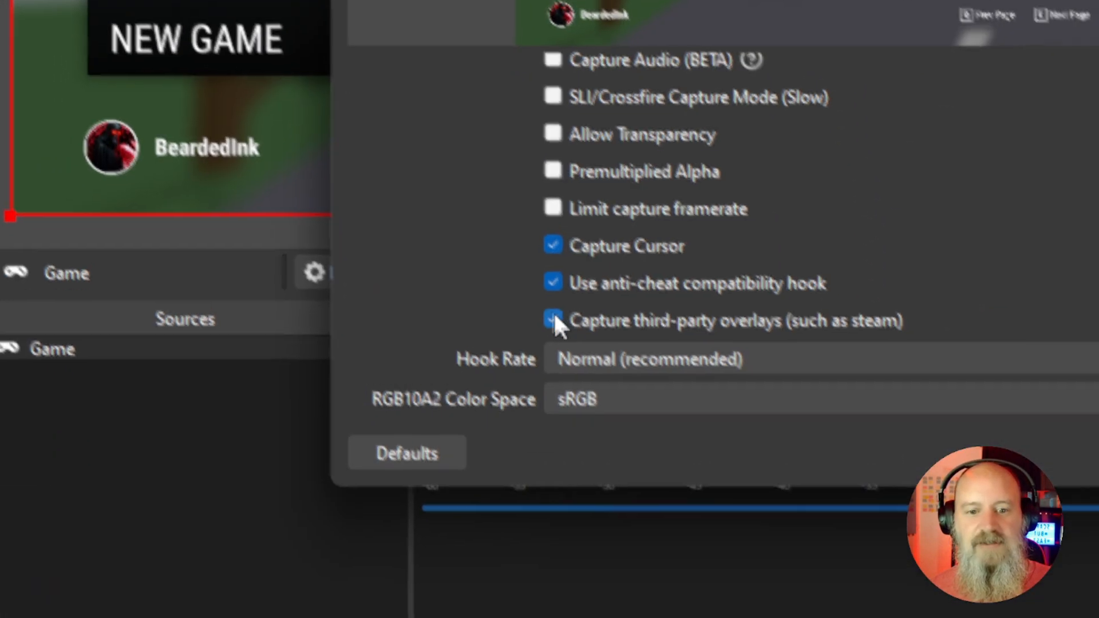
pyautogui.click(553, 314)
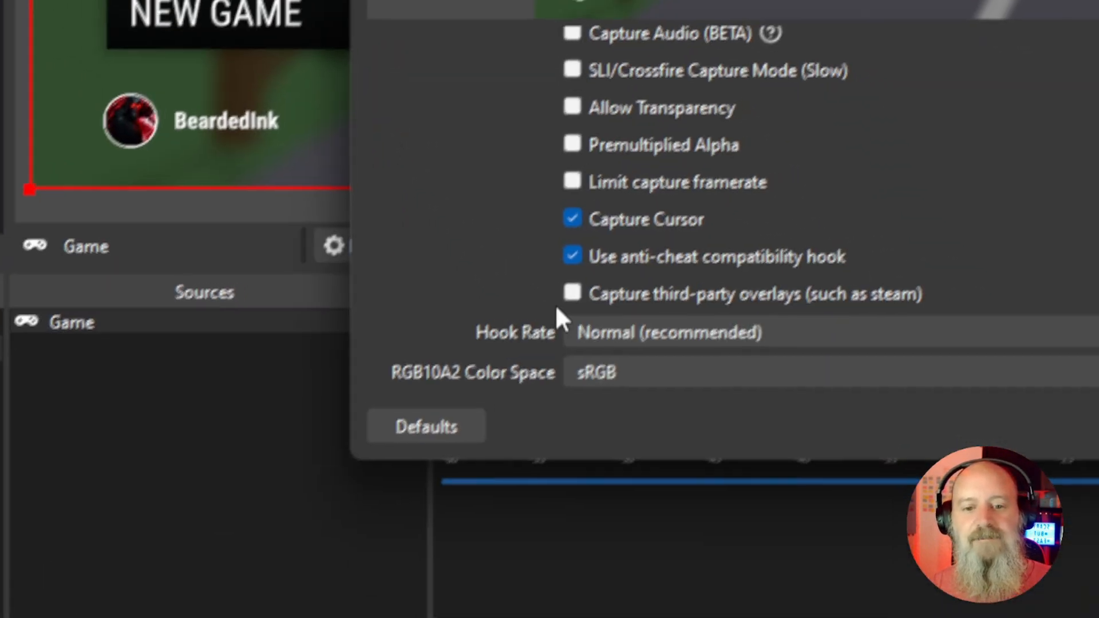
pyautogui.click(551, 314)
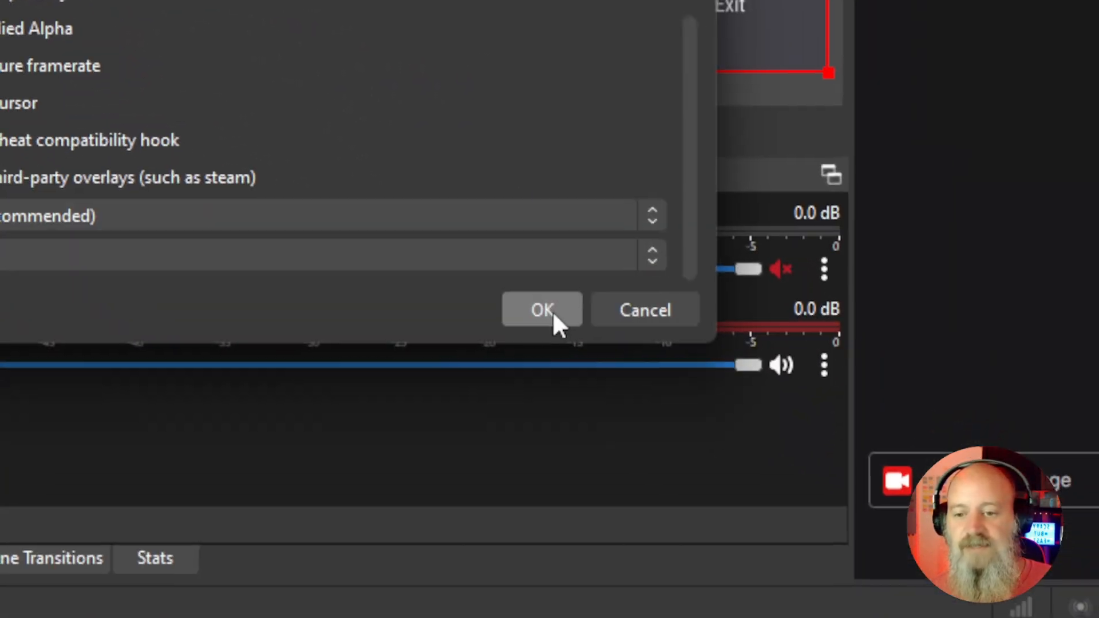
pyautogui.click(551, 316)
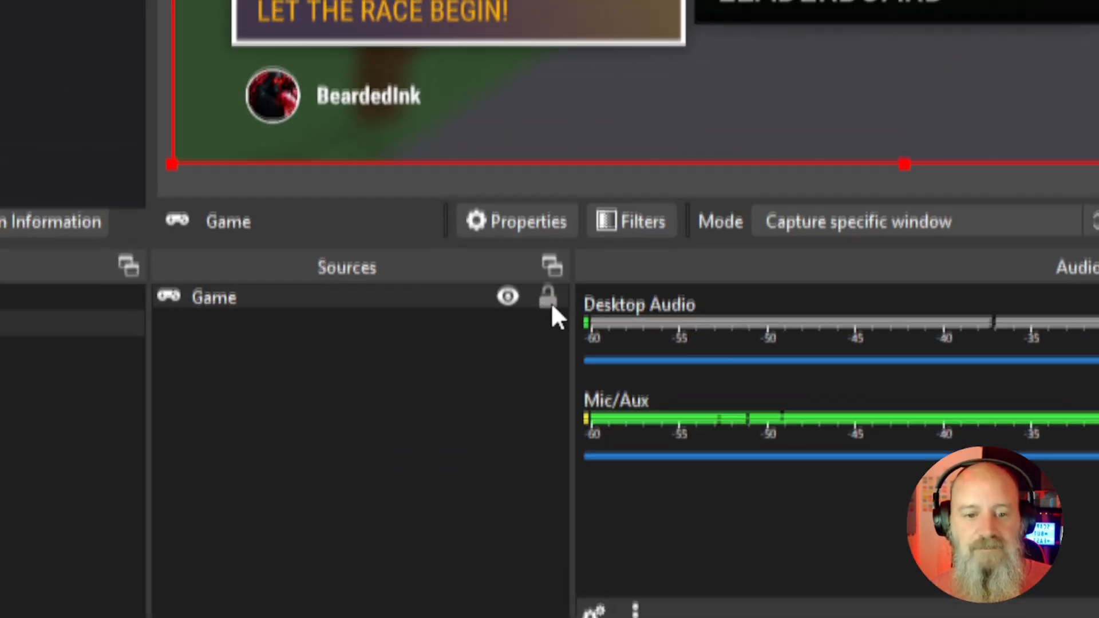
# - Lock the Game source in the Sources list and clear the selection
pyautogui.click(550, 309)
pyautogui.click(529, 475)
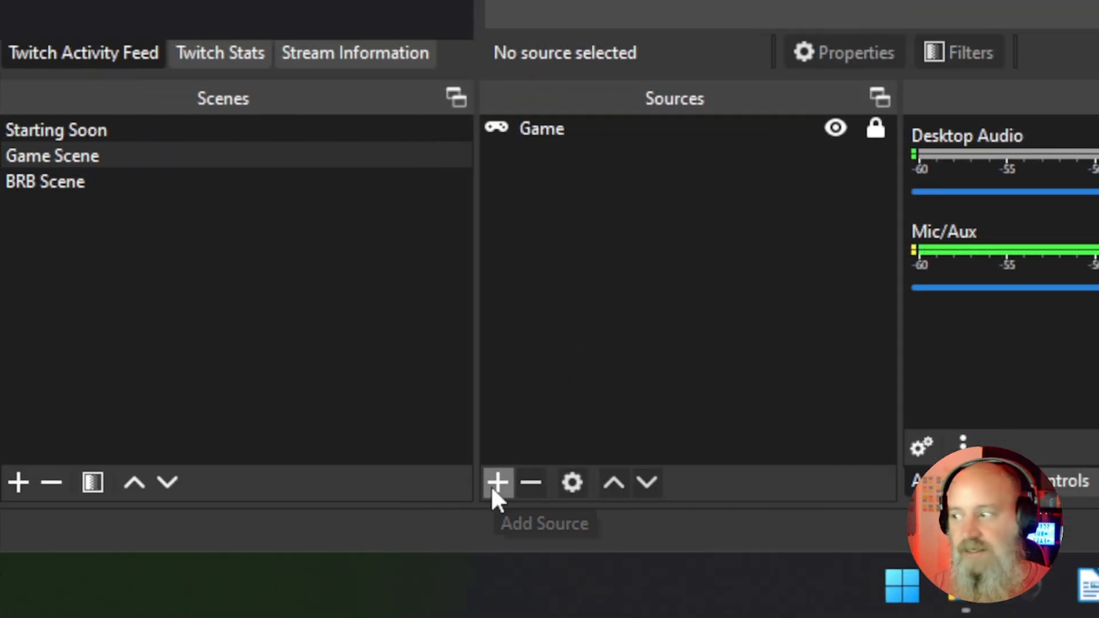
# - Add a Video Capture Device source named 'Webcam' to Game Scene
pyautogui.click(493, 487)
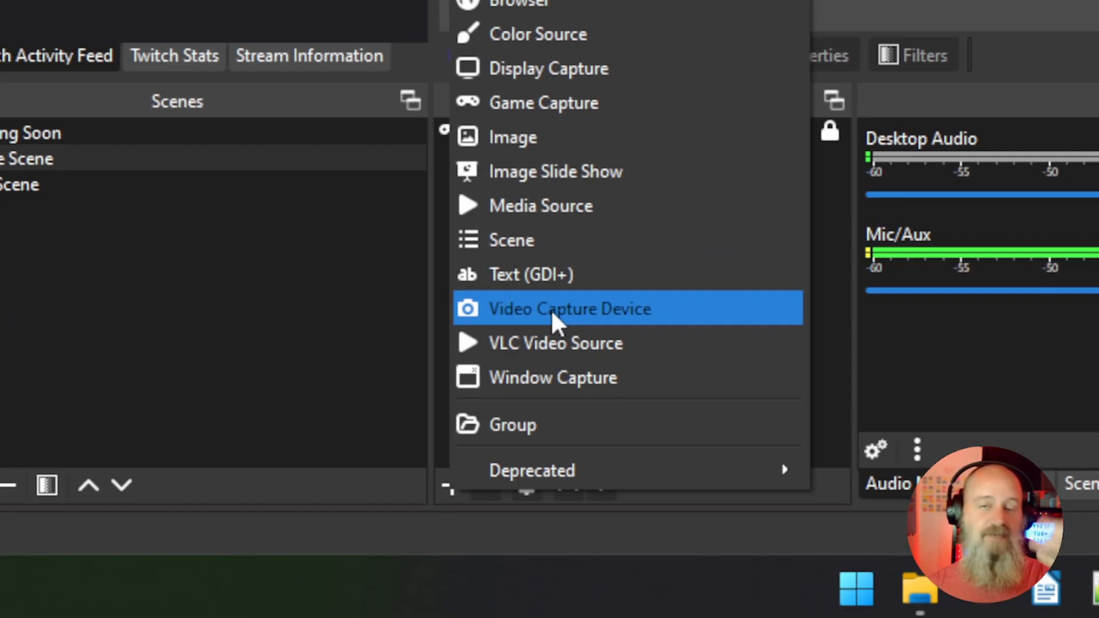
pyautogui.click(551, 310)
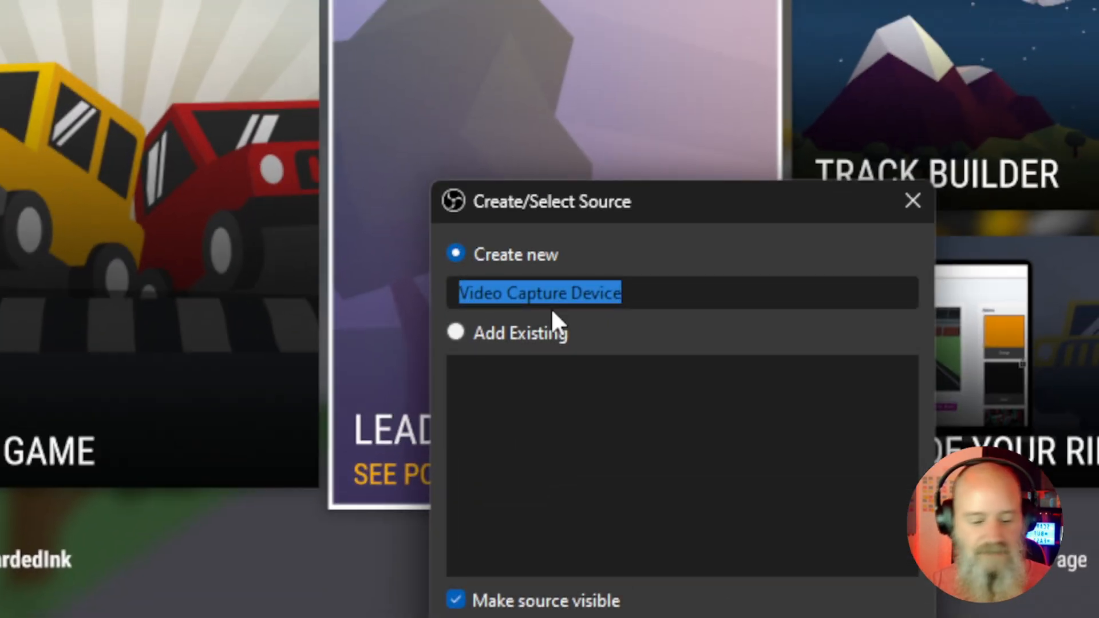
pyautogui.write('Webcam')
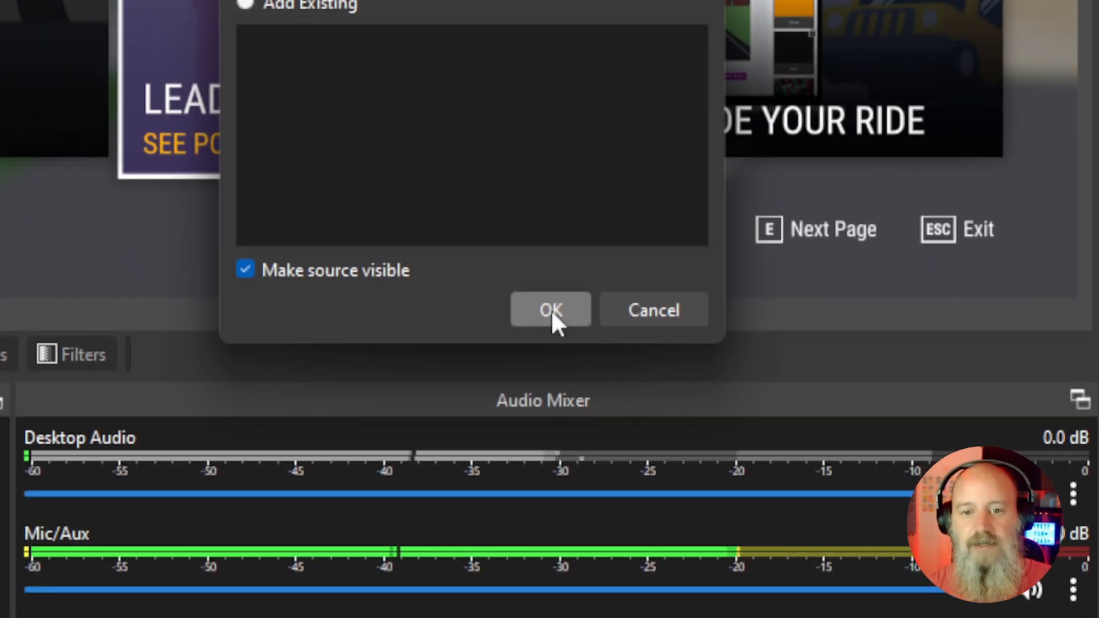
pyautogui.click(551, 310)
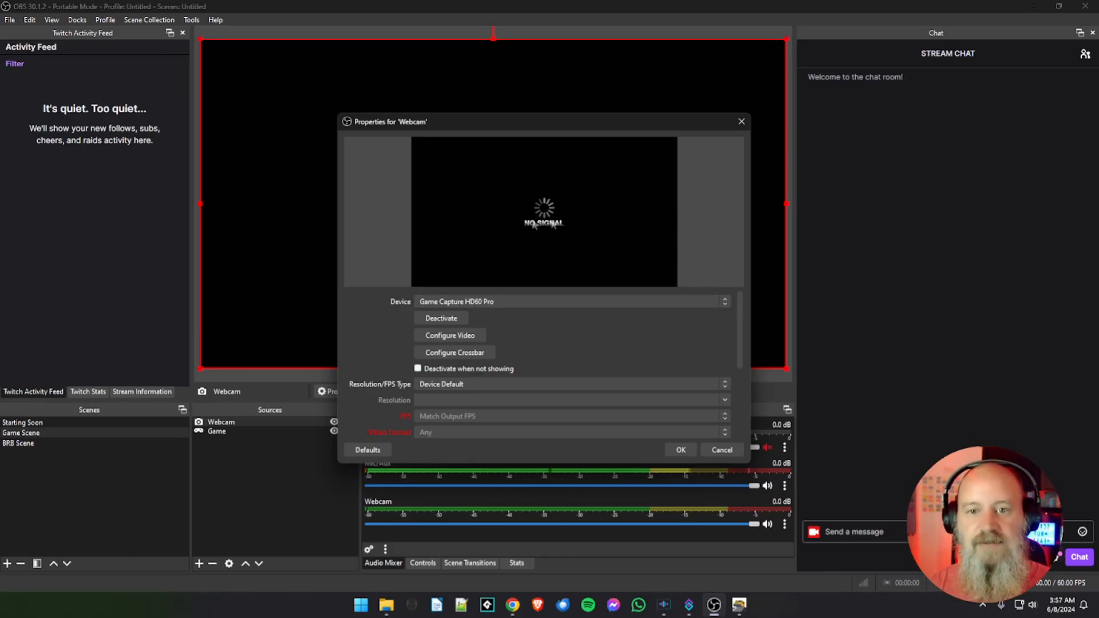
# - Set the Webcam device to Snap Camera, test Deactivate/Activate, and confirm the settings
pyautogui.moveTo(546, 126); pyautogui.dragTo(526, 122)
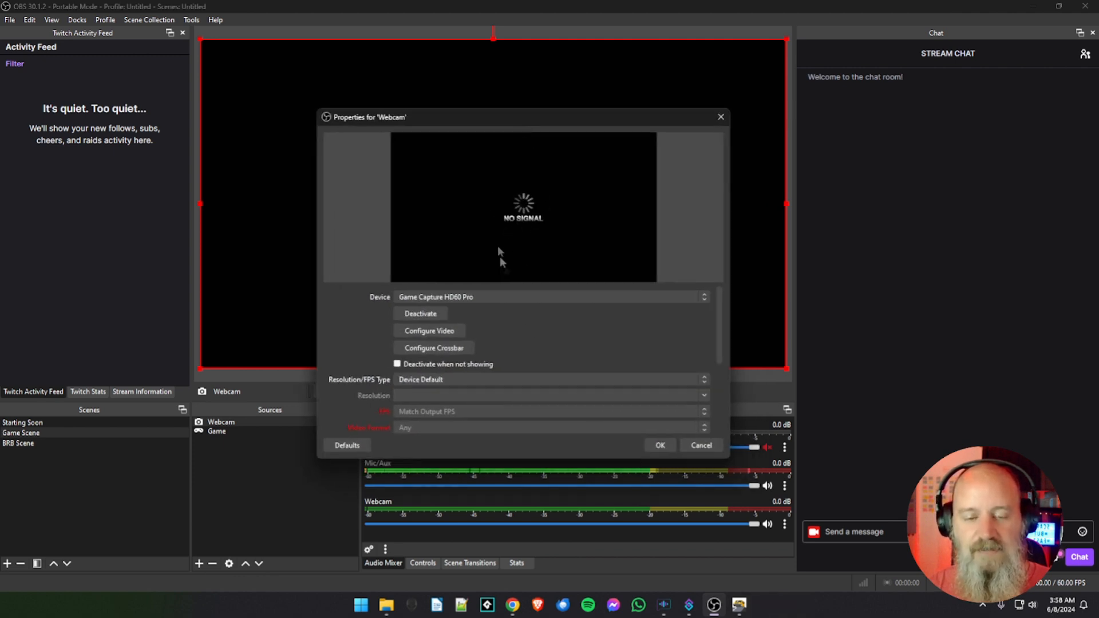
pyautogui.click(503, 305)
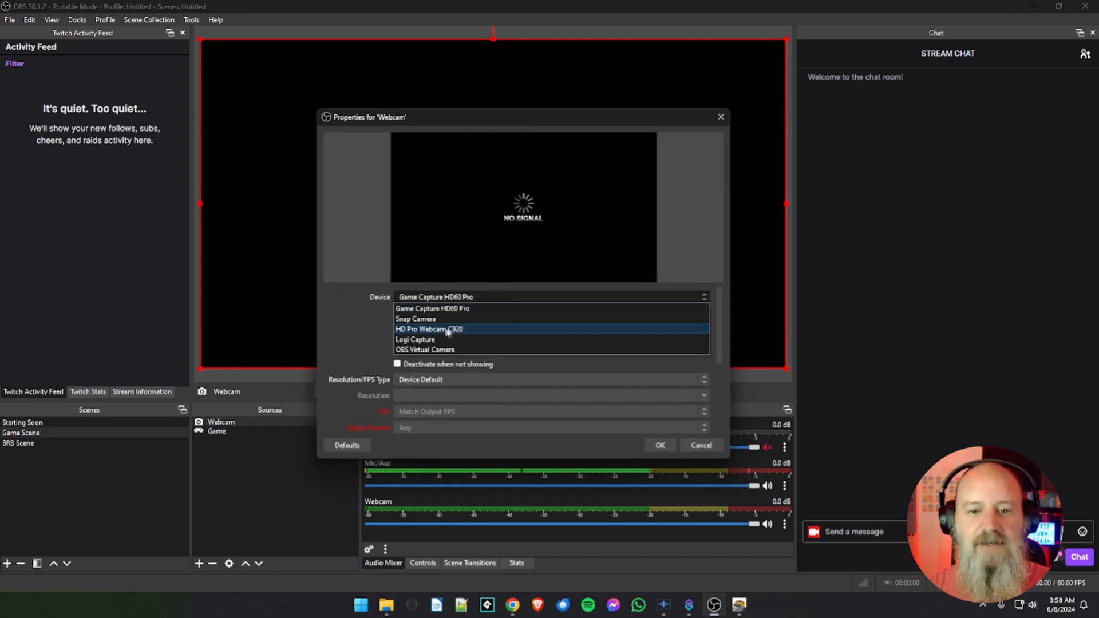
pyautogui.click(424, 319)
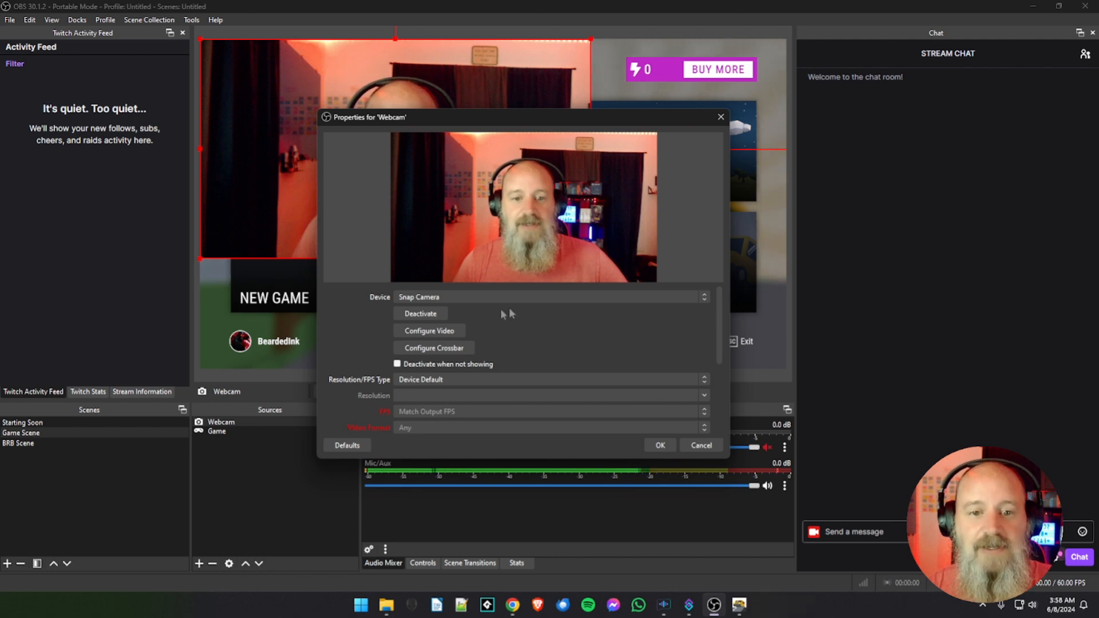
pyautogui.scroll(-1, 529, 344)
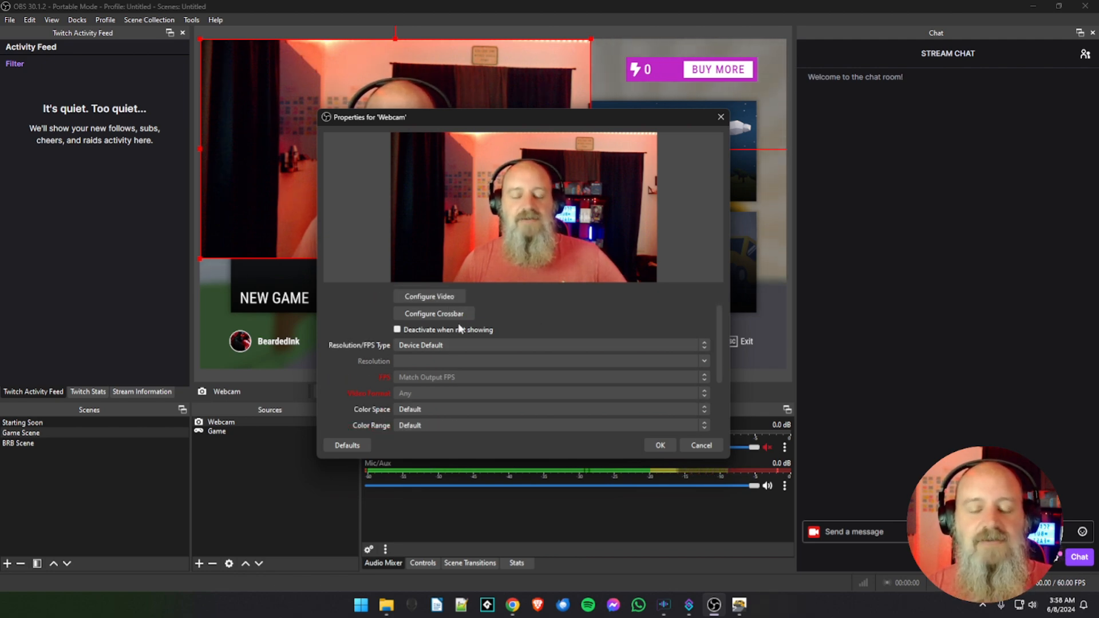
pyautogui.scroll(1, 501, 321)
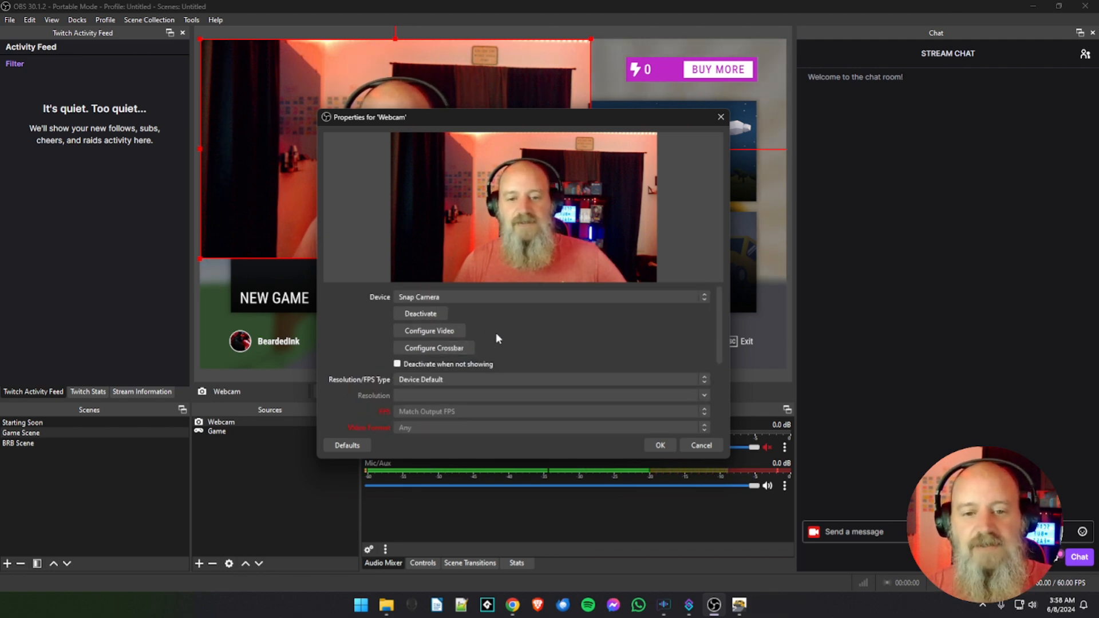
pyautogui.click(434, 315)
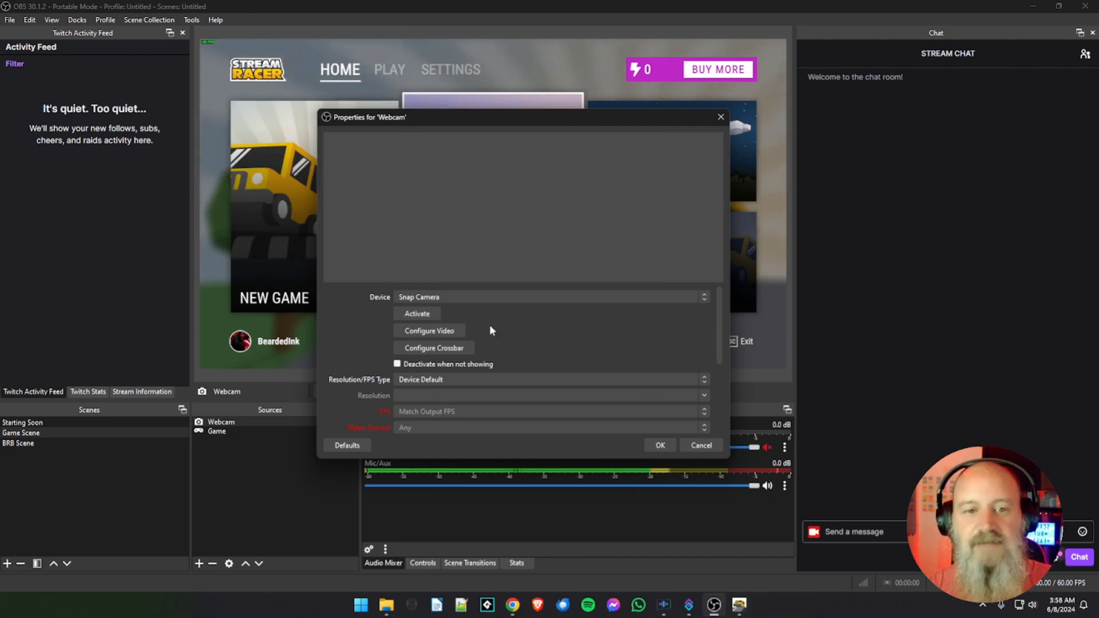
pyautogui.click(422, 314)
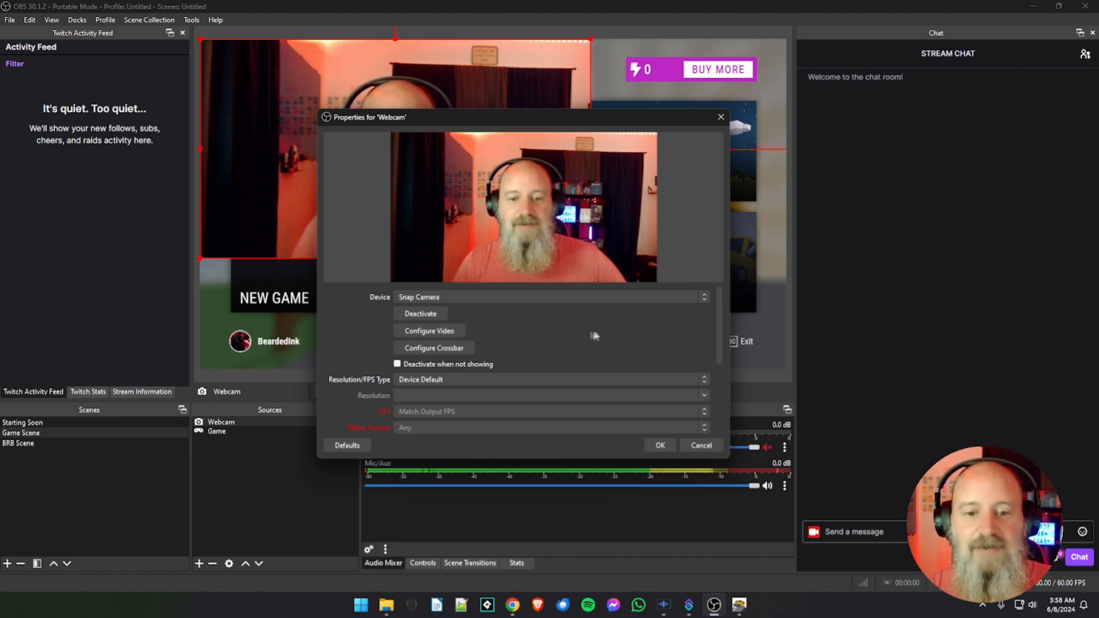
pyautogui.scroll(-1, 537, 345)
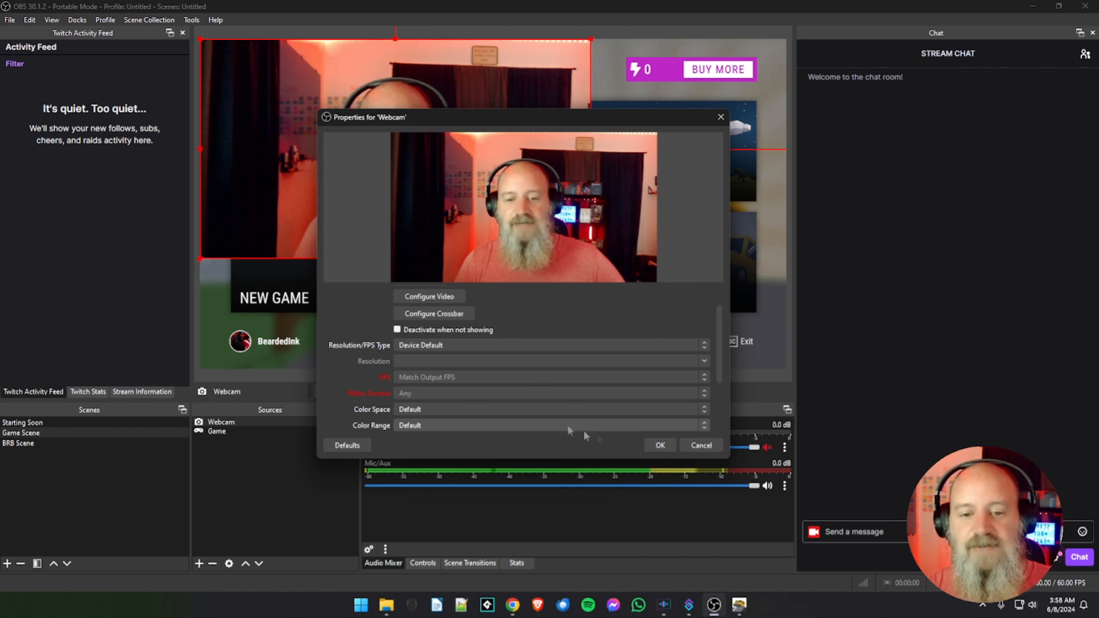
pyautogui.click(659, 445)
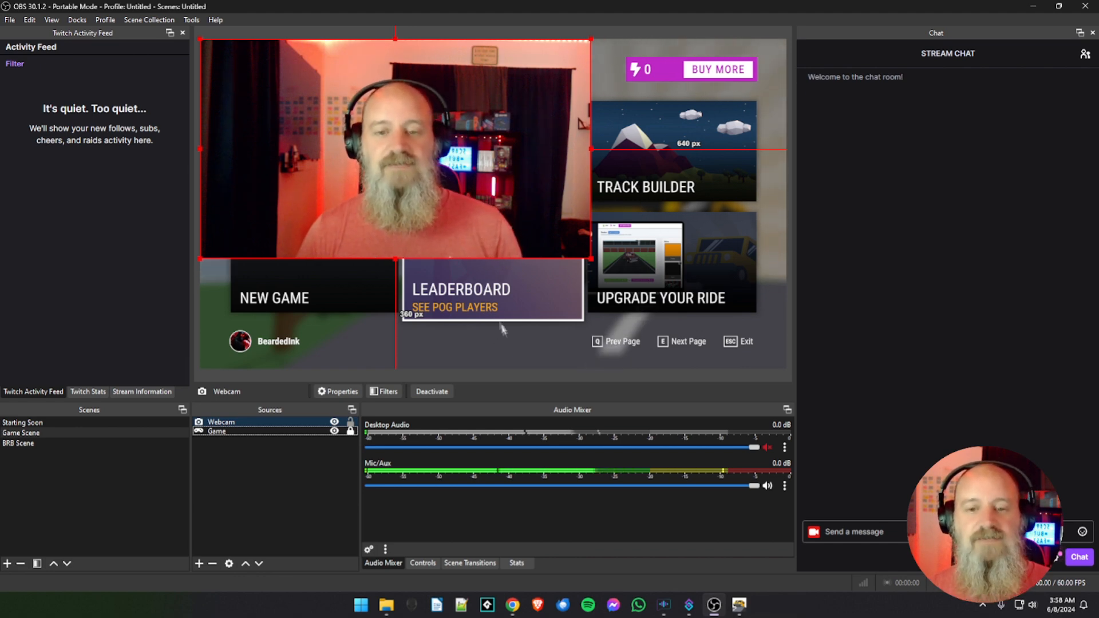
# - Move the webcam image and Alt-drag to crop its left side
pyautogui.moveTo(252, 58); pyautogui.dragTo(312, 91)
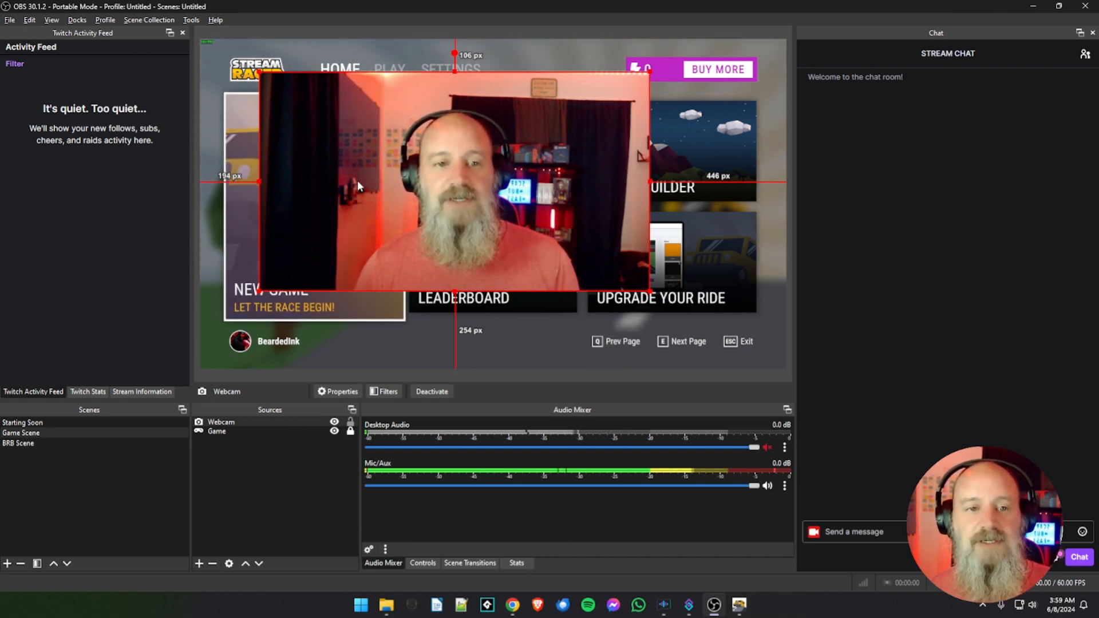
pyautogui.press('alt')
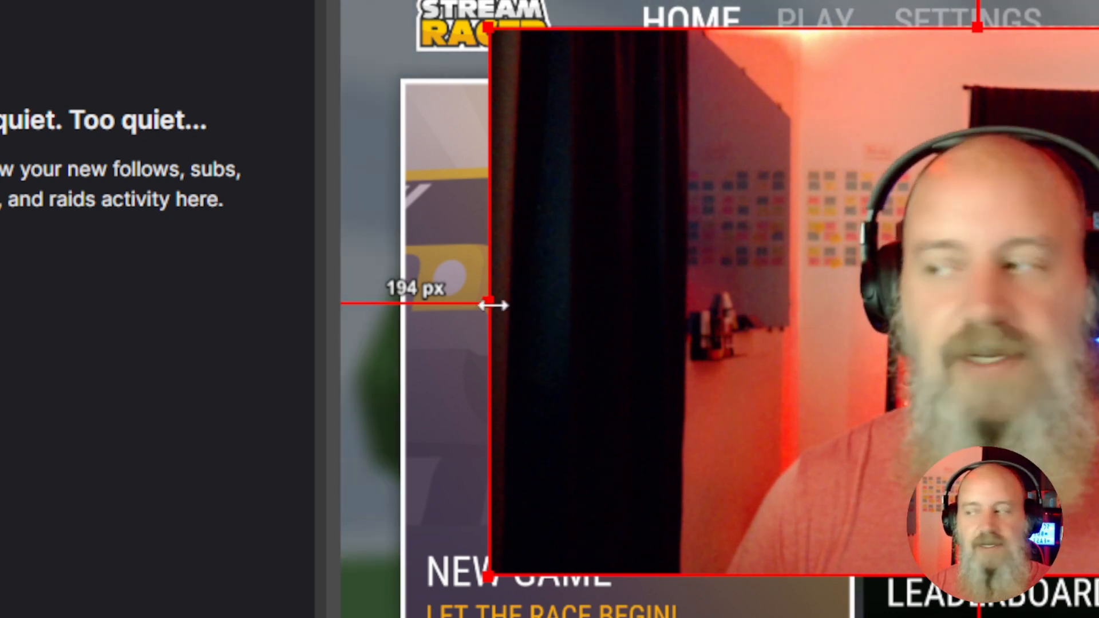
pyautogui.moveTo(487, 304)
pyautogui.mouseDown()
pyautogui.moveTo(643, 282)
pyautogui.moveTo(490, 311)
pyautogui.moveTo(634, 274)
pyautogui.moveTo(492, 312)
pyautogui.mouseUp()
pyautogui.moveTo(684, 328); pyautogui.dragTo(704, 358)
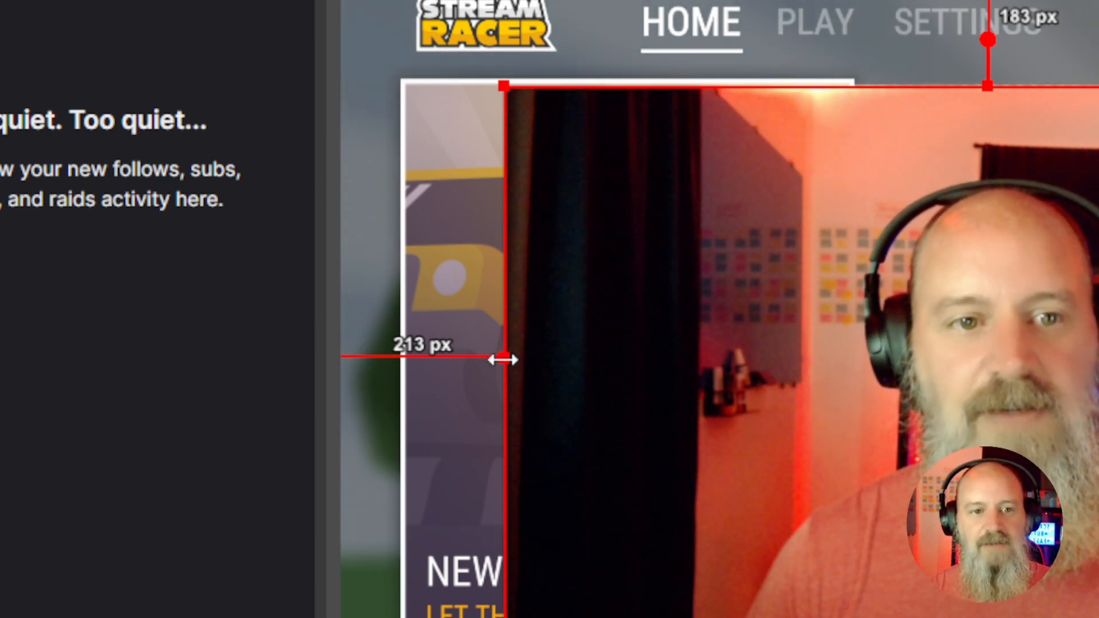
pyautogui.moveTo(503, 359); pyautogui.dragTo(705, 323)
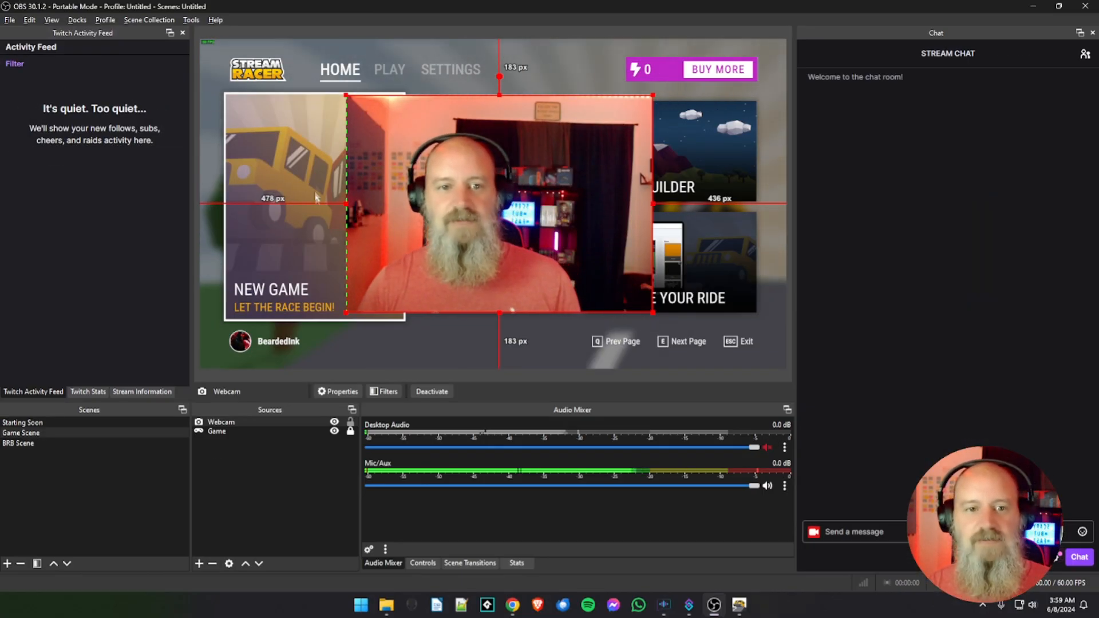
# - Crop the webcam's right and top, then shrink it into the top-right corner
pyautogui.moveTo(346, 203)
pyautogui.mouseDown()
pyautogui.moveTo(241, 206)
pyautogui.moveTo(347, 204)
pyautogui.mouseUp()
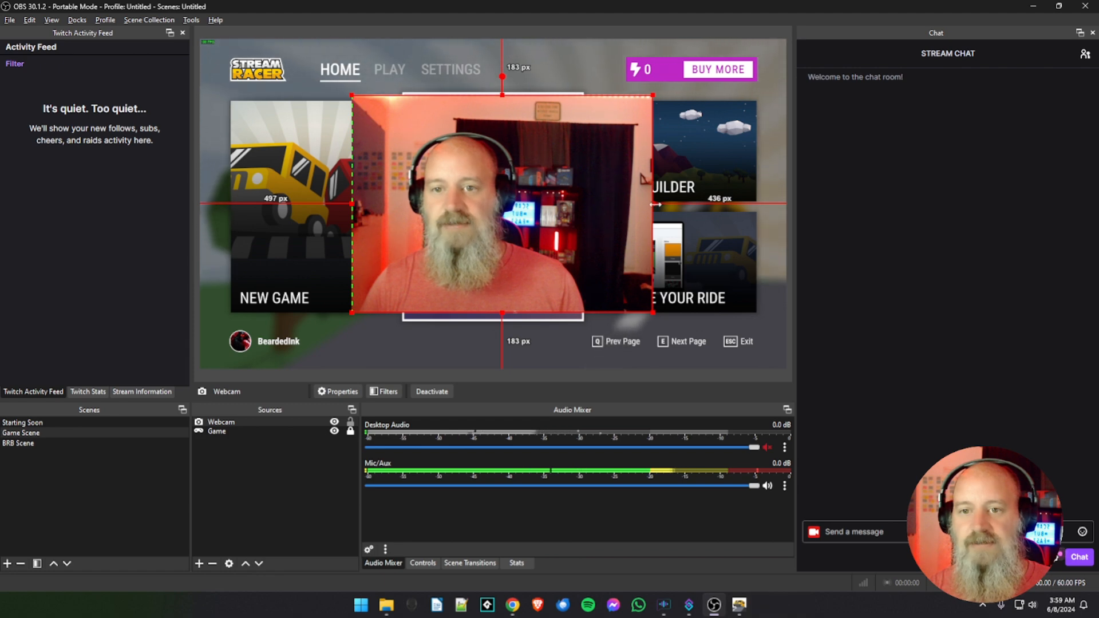
pyautogui.moveTo(651, 204); pyautogui.dragTo(632, 205)
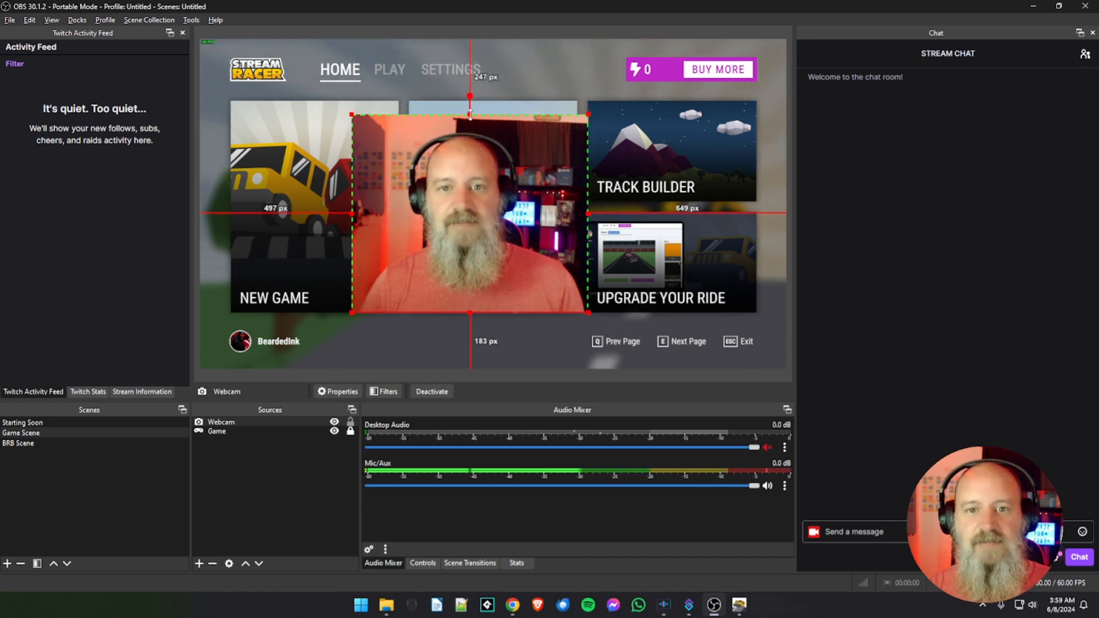
pyautogui.moveTo(470, 114); pyautogui.dragTo(470, 120)
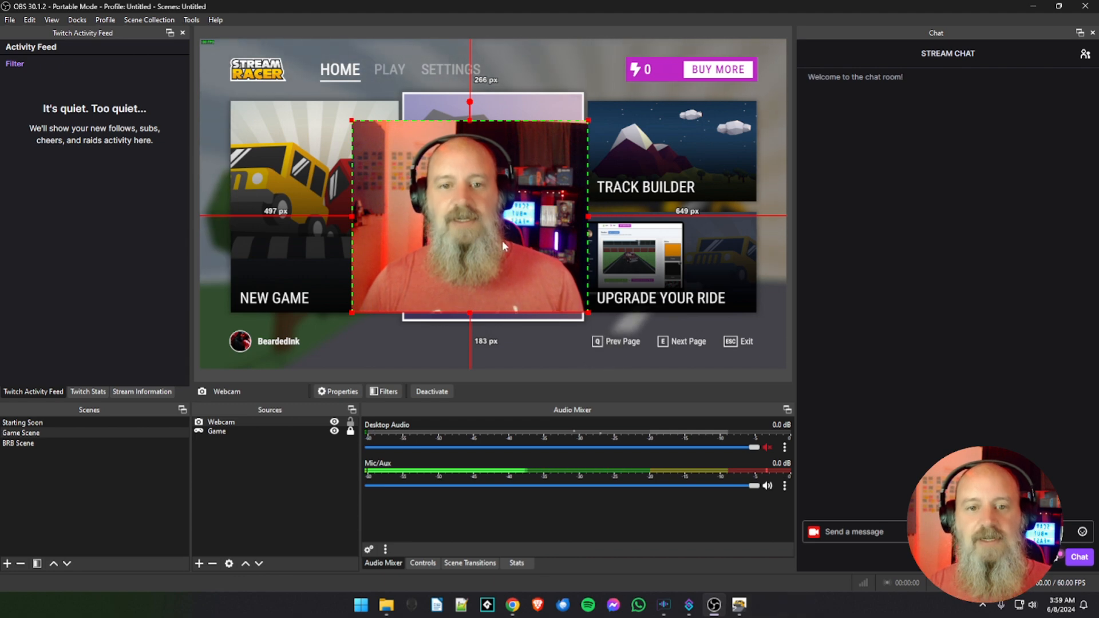
pyautogui.moveTo(503, 240); pyautogui.dragTo(505, 195)
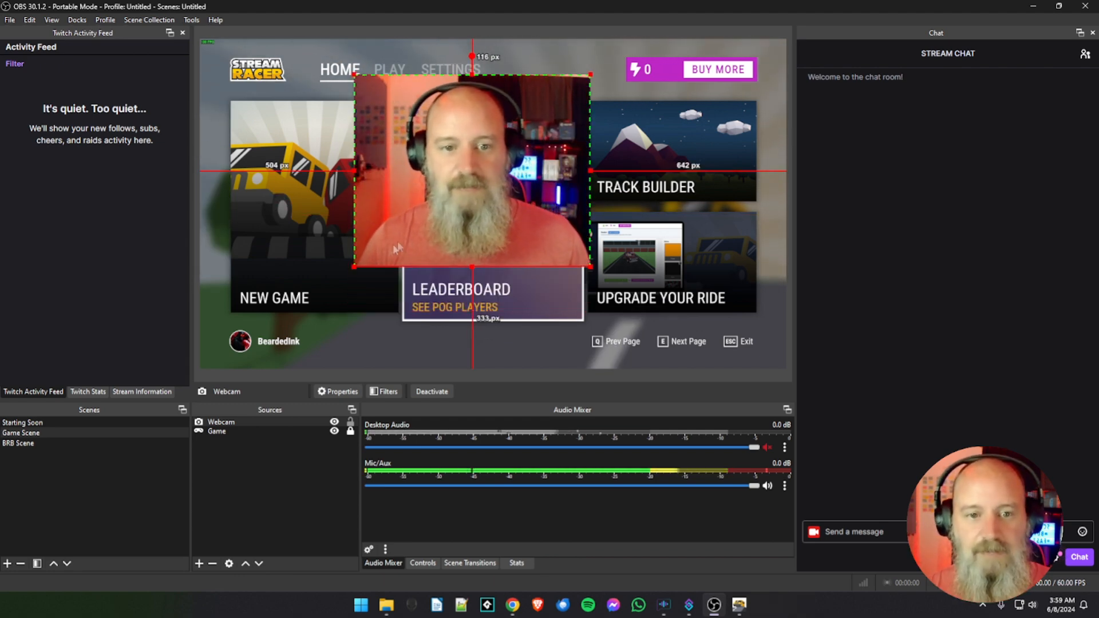
pyautogui.moveTo(354, 266); pyautogui.dragTo(714, 113)
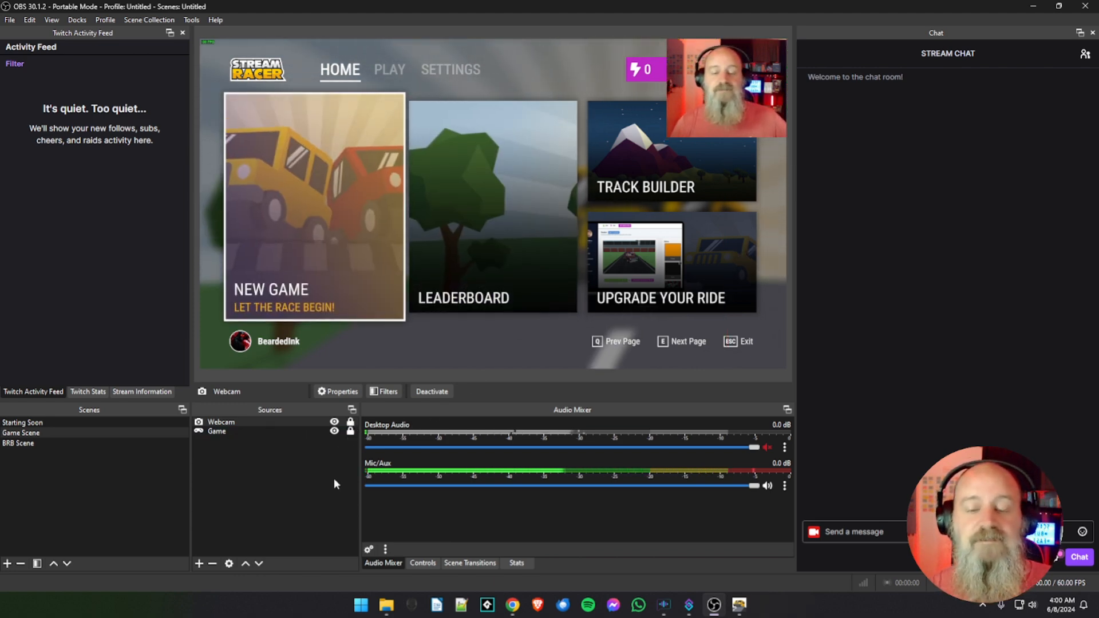
# - Turn down the Desktop Audio volume and leave it muted, keeping Mic/Aux at 0.0 dB
pyautogui.moveTo(738, 454); pyautogui.dragTo(644, 453)
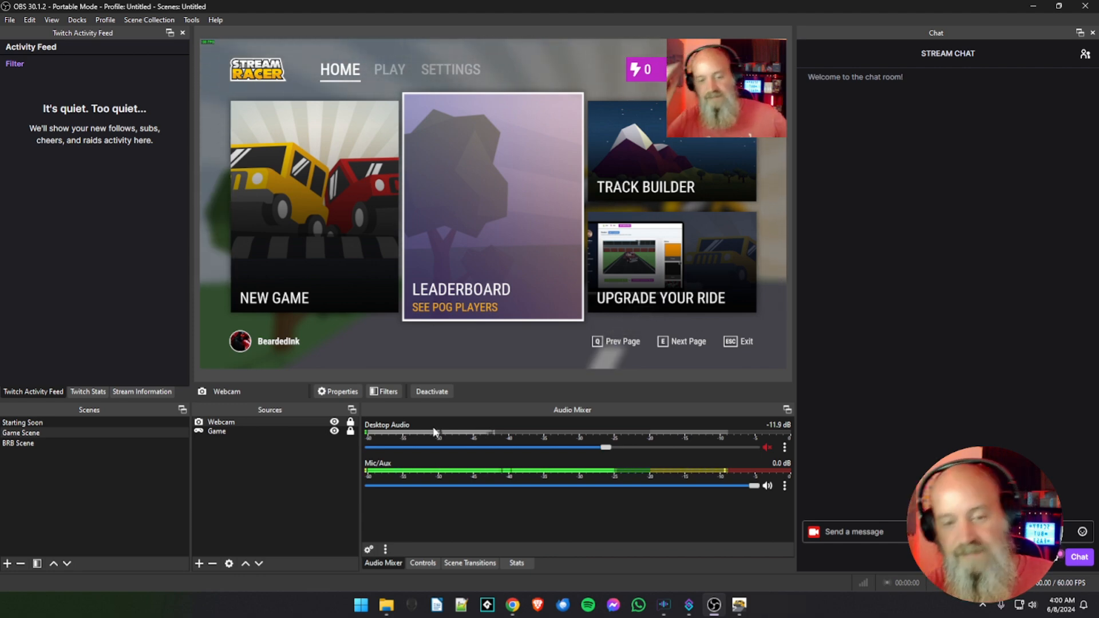
pyautogui.click(606, 449)
pyautogui.moveTo(606, 450)
pyautogui.mouseDown()
pyautogui.moveTo(558, 449)
pyautogui.moveTo(612, 450)
pyautogui.mouseUp()
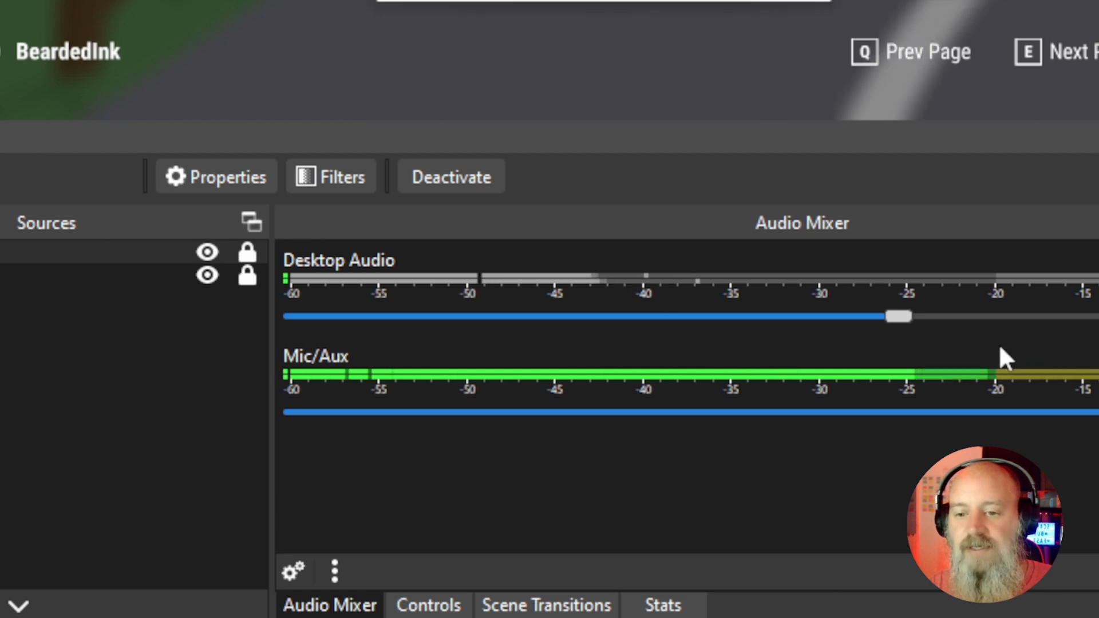
pyautogui.moveTo(900, 316); pyautogui.dragTo(847, 318)
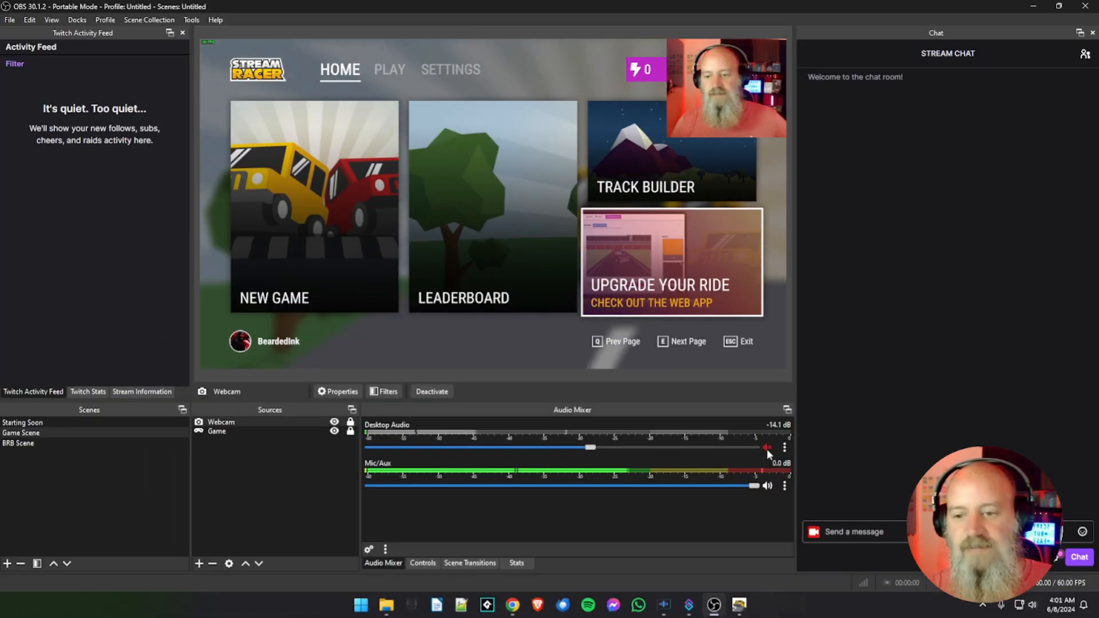
pyautogui.click(767, 448)
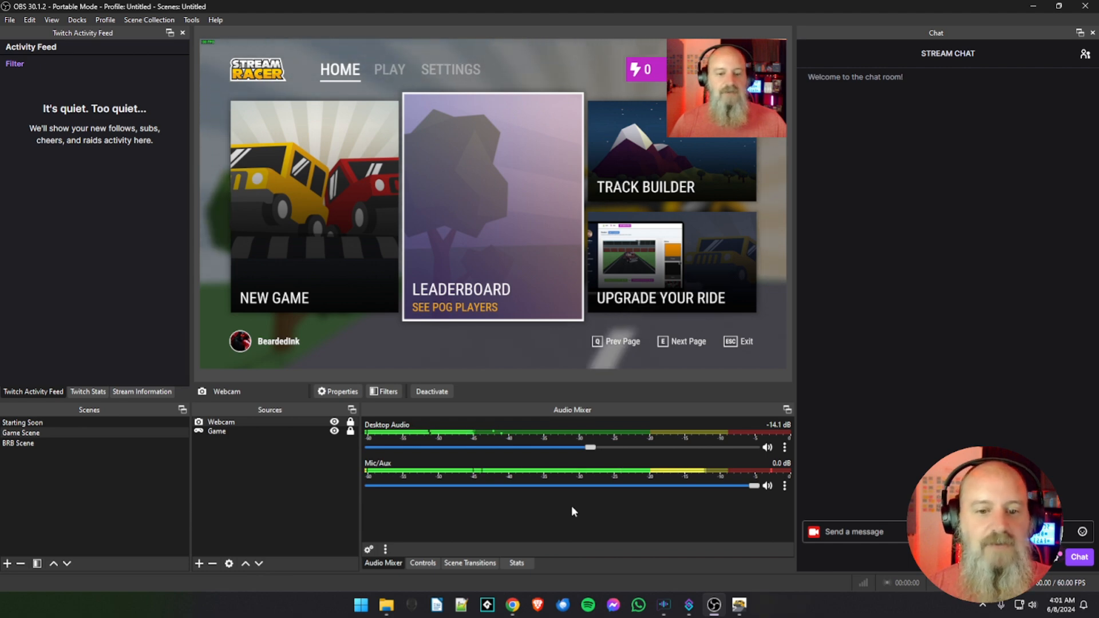
pyautogui.click(768, 447)
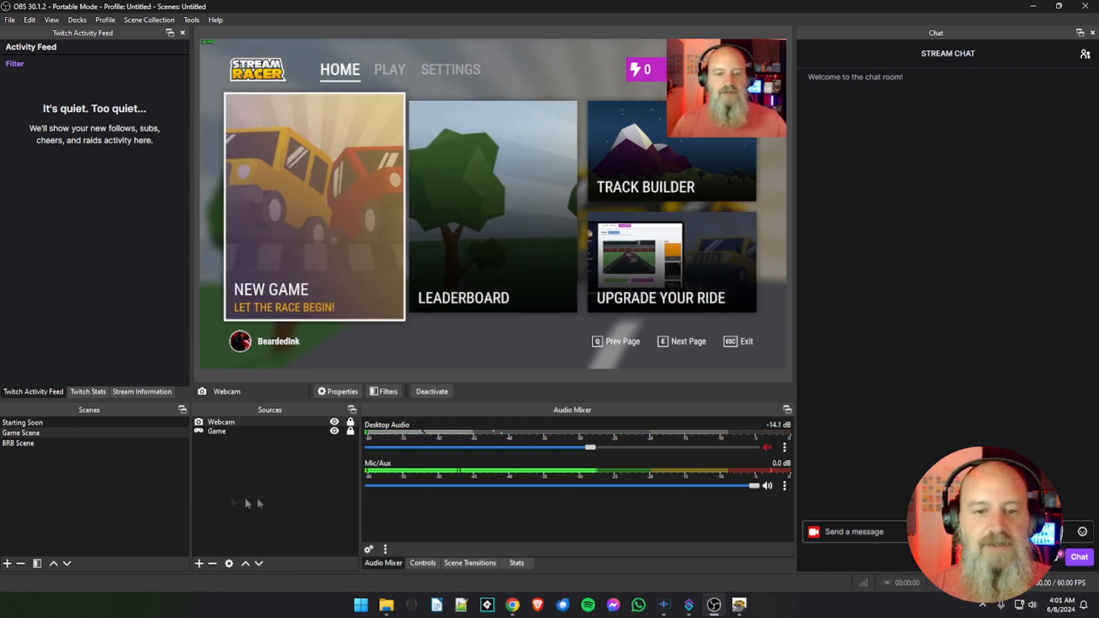
# - In the empty BRB Scene, add an Image source named 'BRB BG'
pyautogui.click(36, 444)
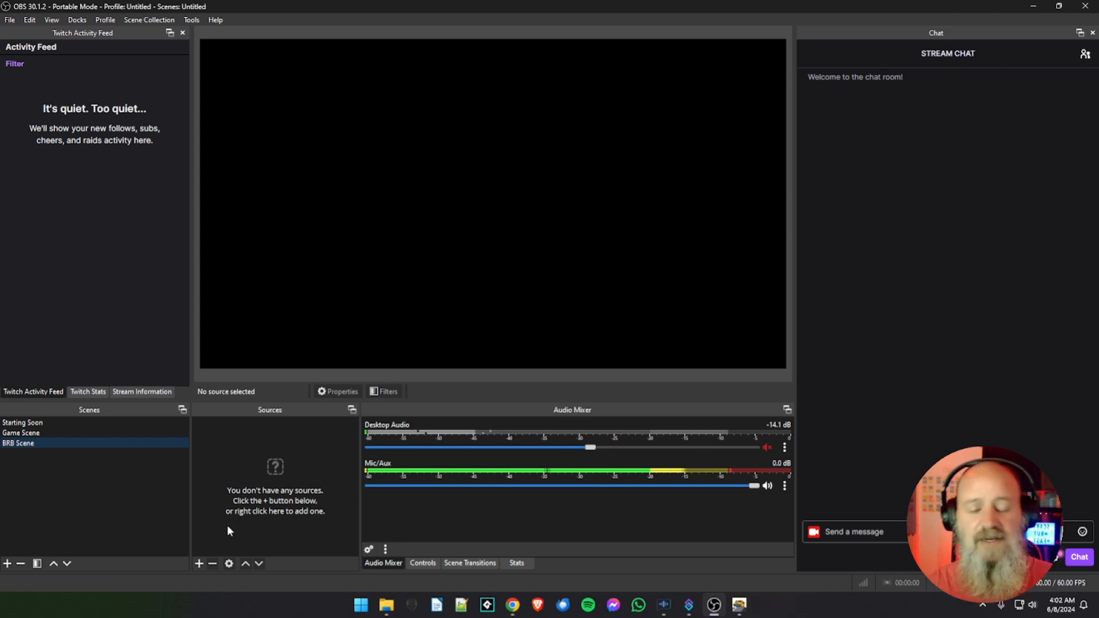
pyautogui.rightClick(221, 485)
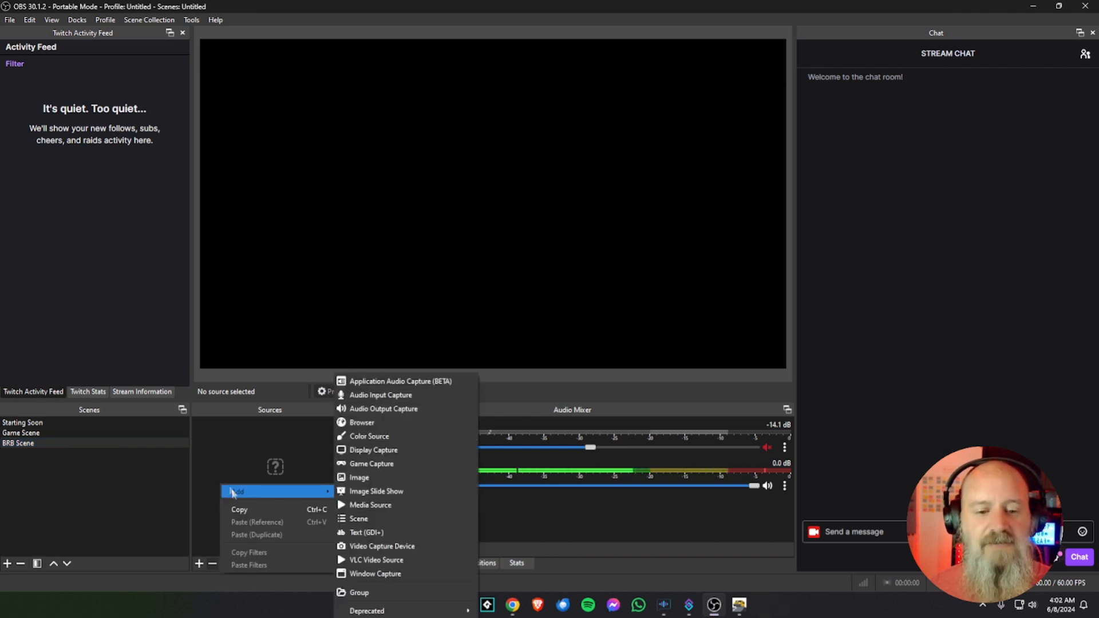
pyautogui.click(214, 504)
pyautogui.click(199, 564)
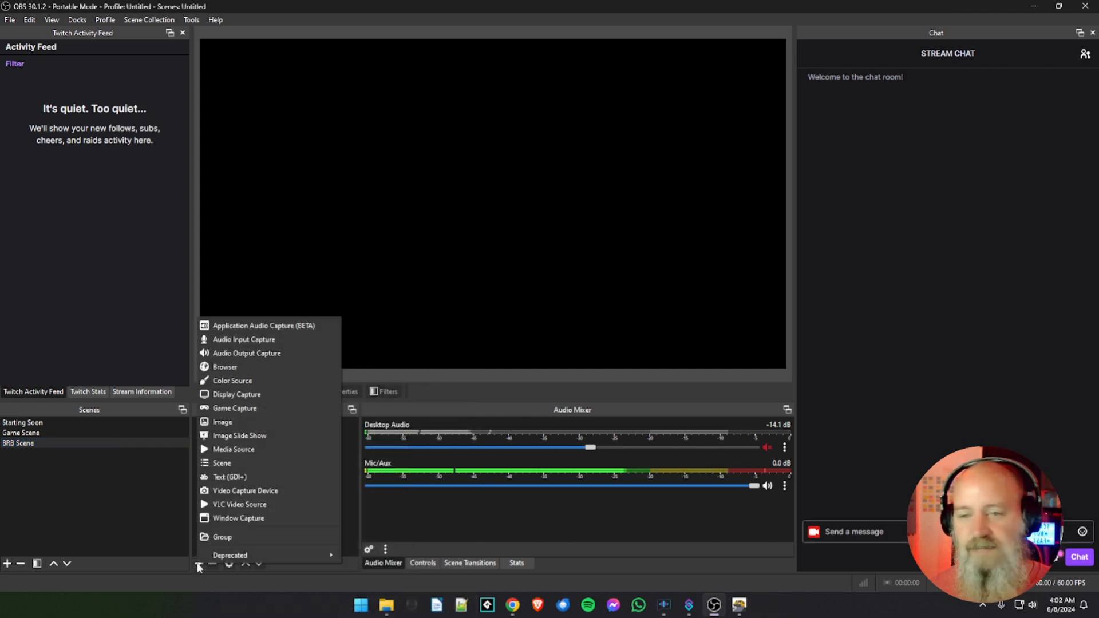
pyautogui.click(231, 423)
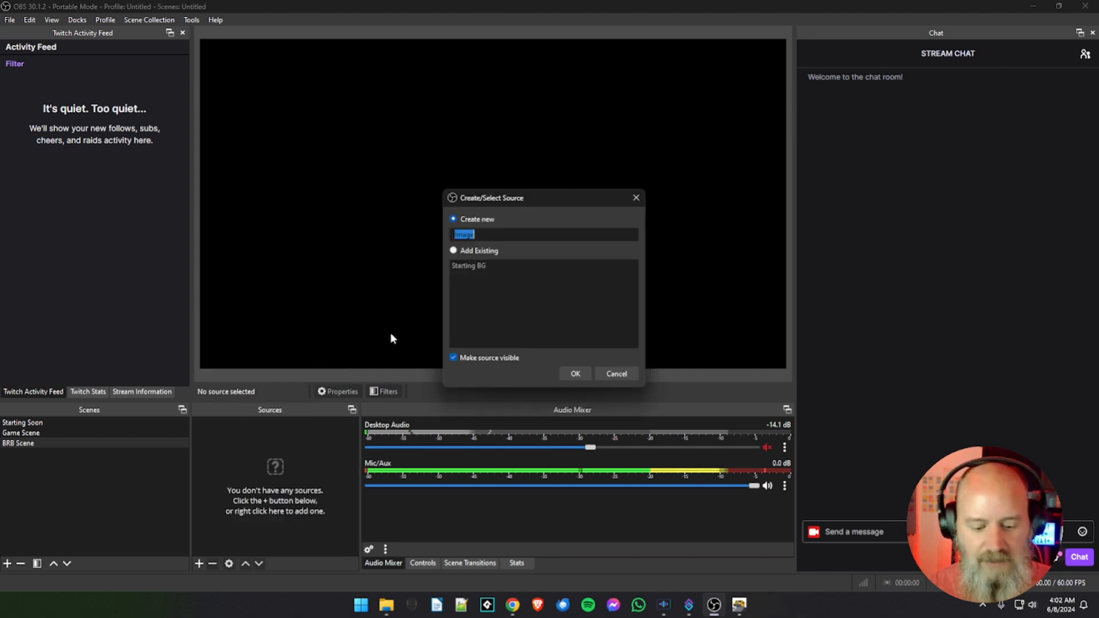
pyautogui.write('BRB BG')
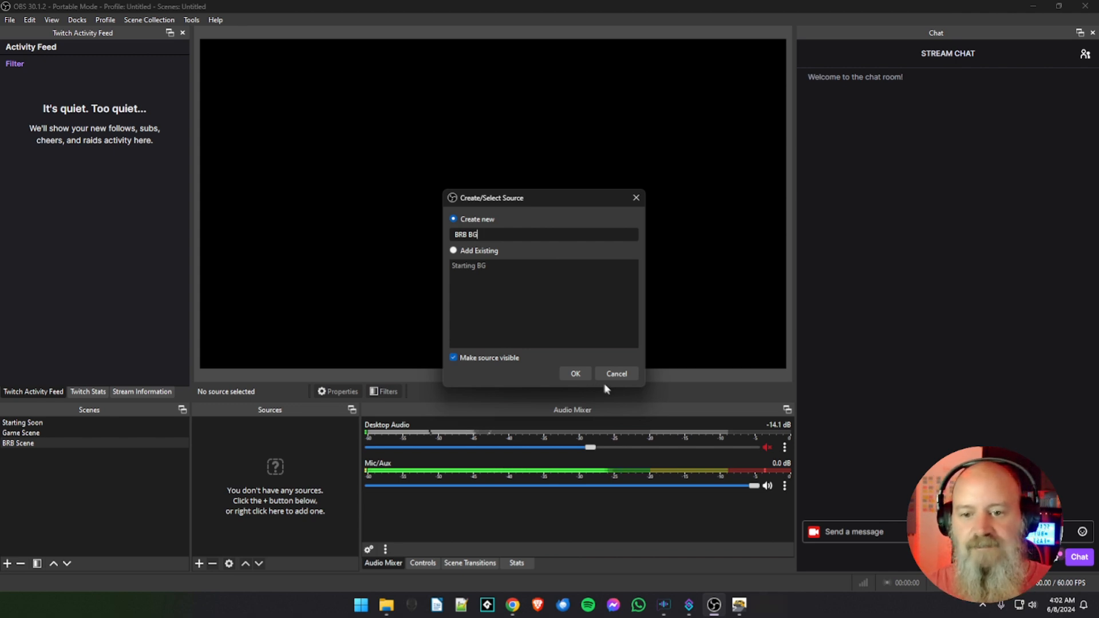
pyautogui.click(579, 373)
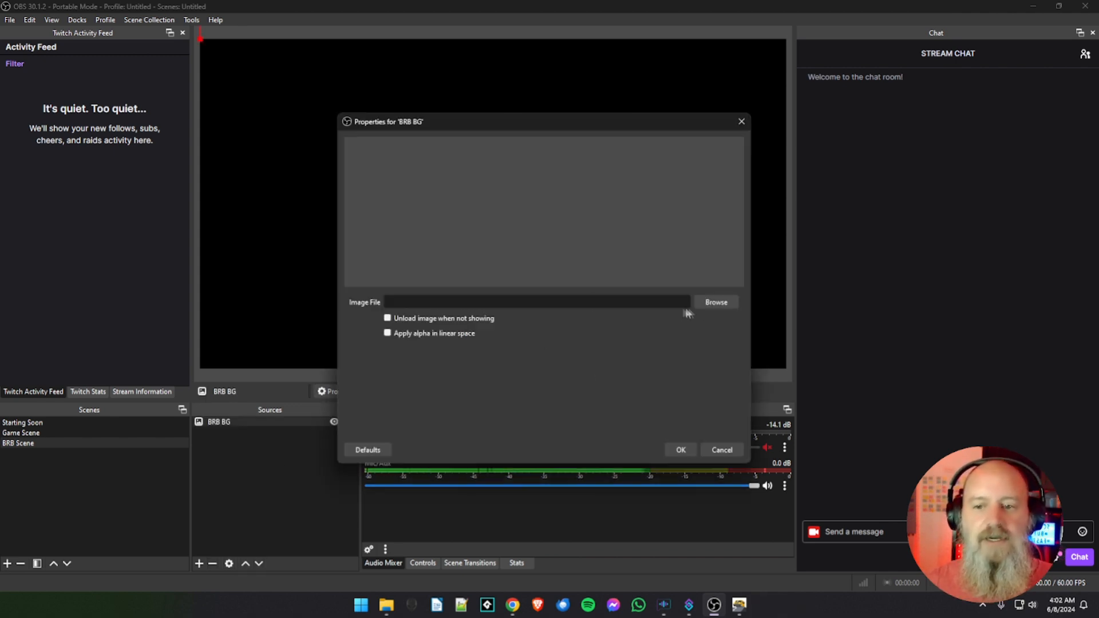
# - Browse from the BRB BG properties into the OBS-Grafix Overlays folder, checking the START folder
pyautogui.click(716, 304)
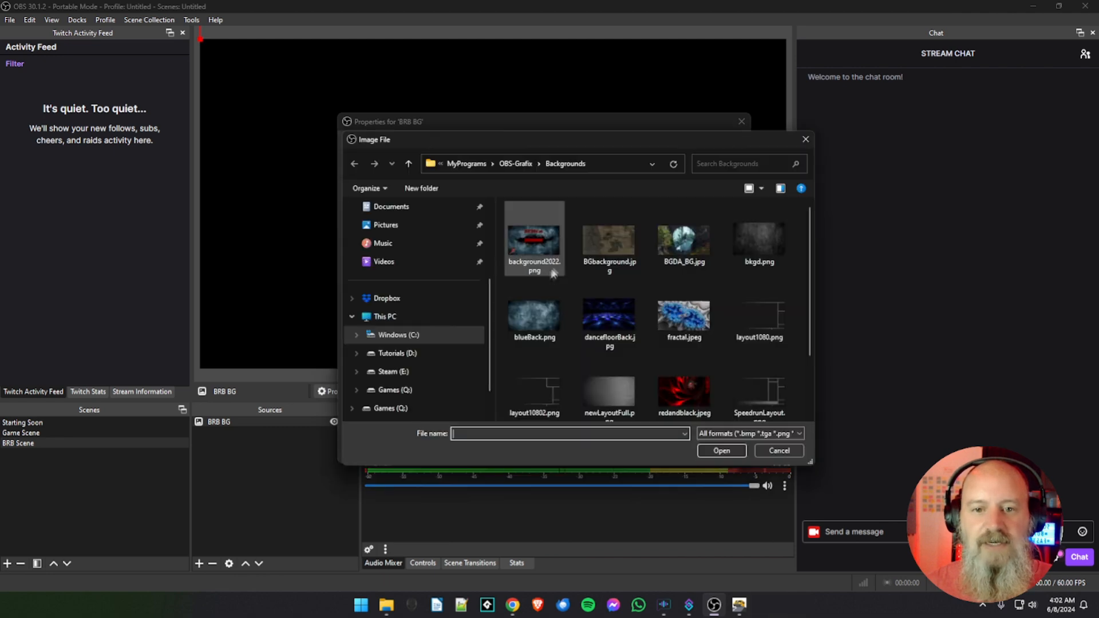
pyautogui.click(517, 164)
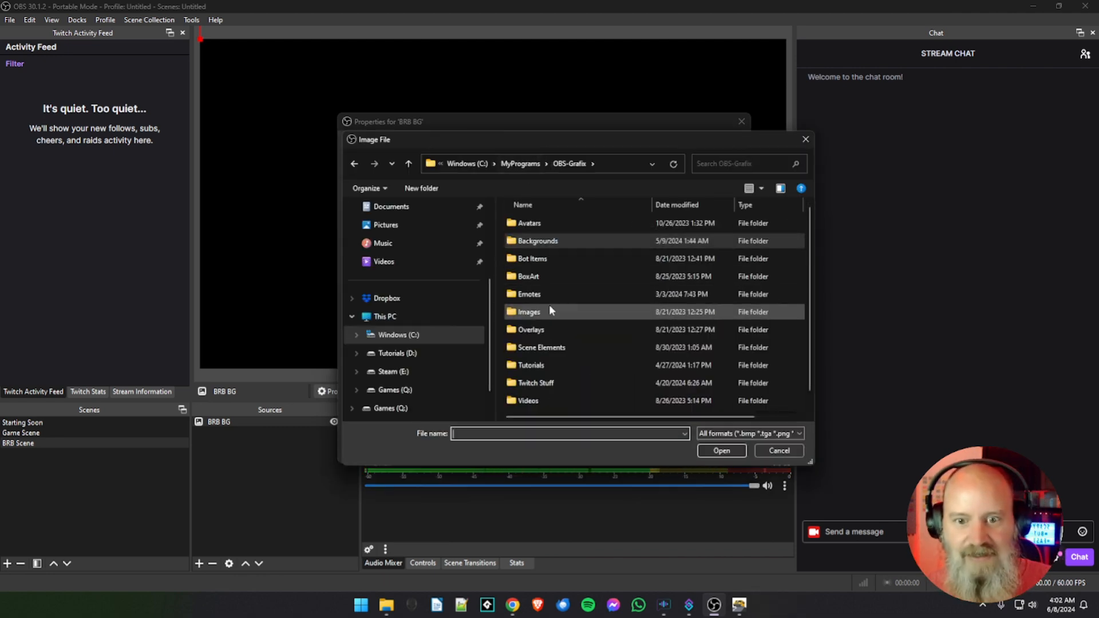
pyautogui.scroll(-1, 542, 349)
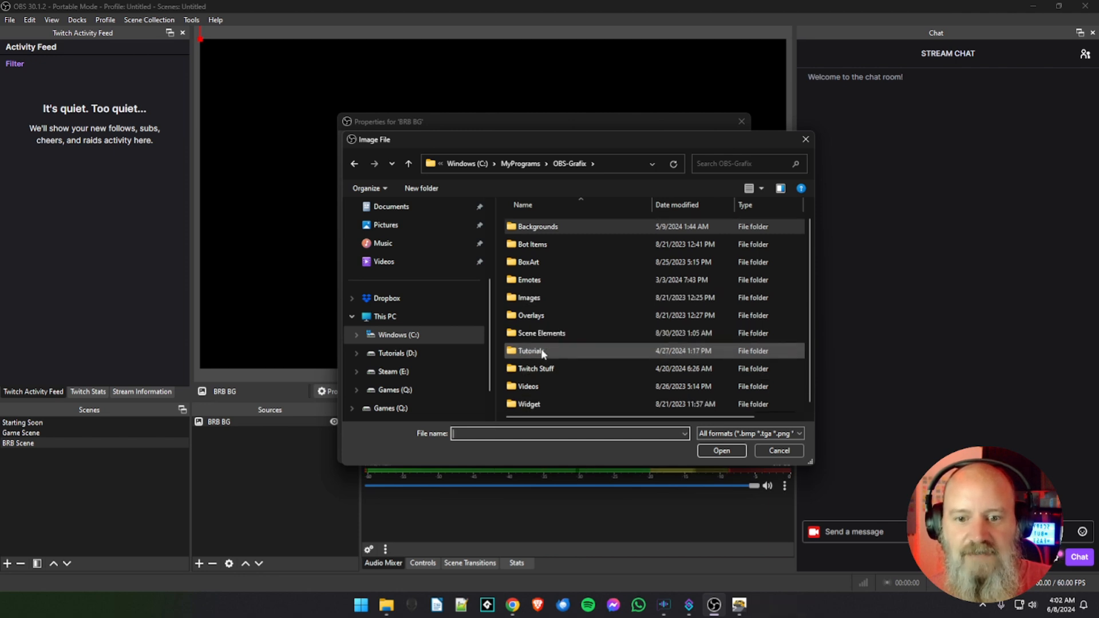
pyautogui.doubleClick(530, 315)
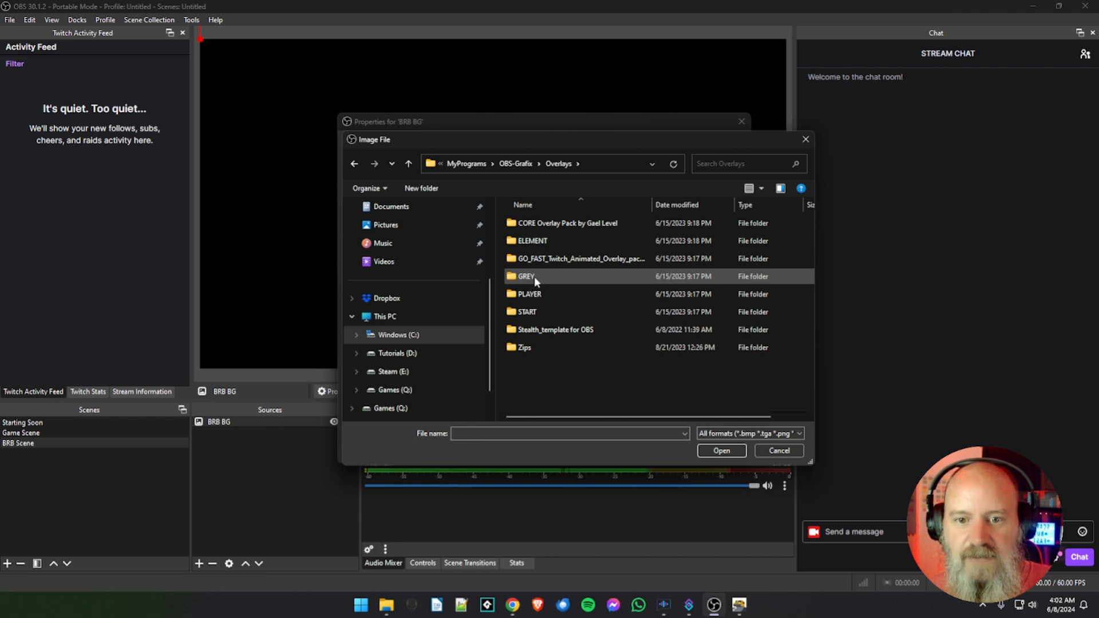
pyautogui.doubleClick(527, 312)
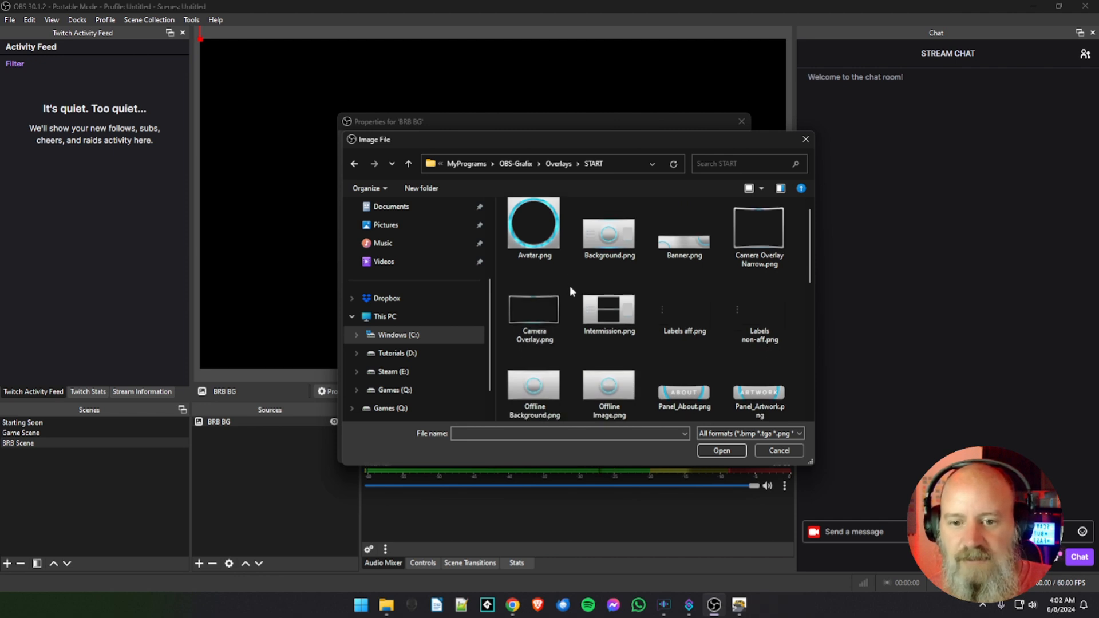
pyautogui.scroll(-2, 569, 286)
pyautogui.scroll(1, 576, 282)
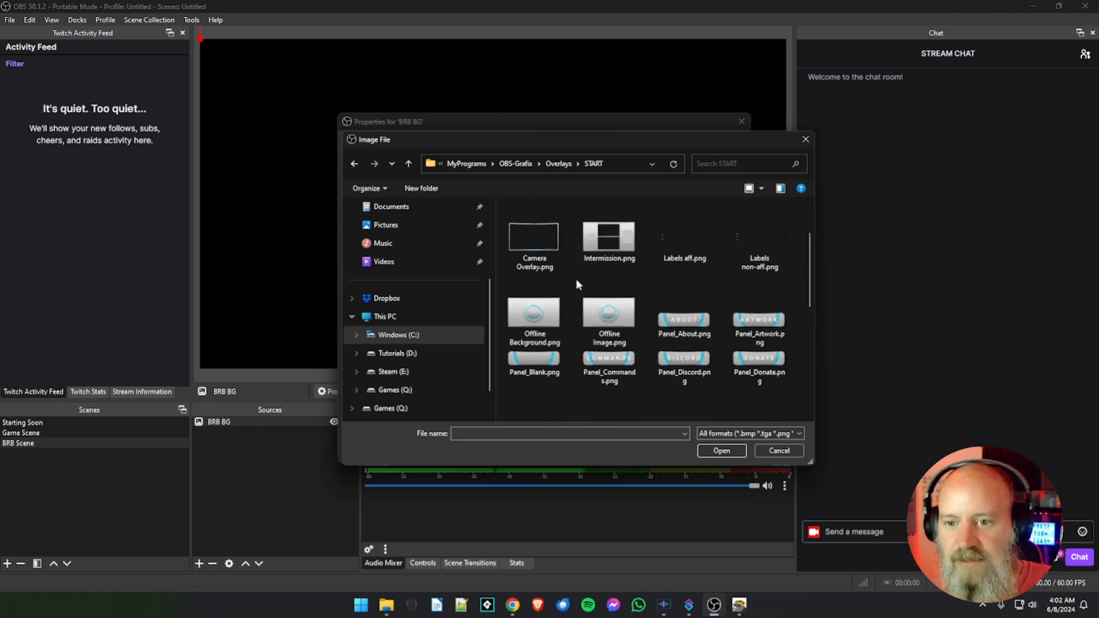
# - Load Screen_Be right back.png from the PLAYER overlays folder as the BRB BG image
pyautogui.click(559, 164)
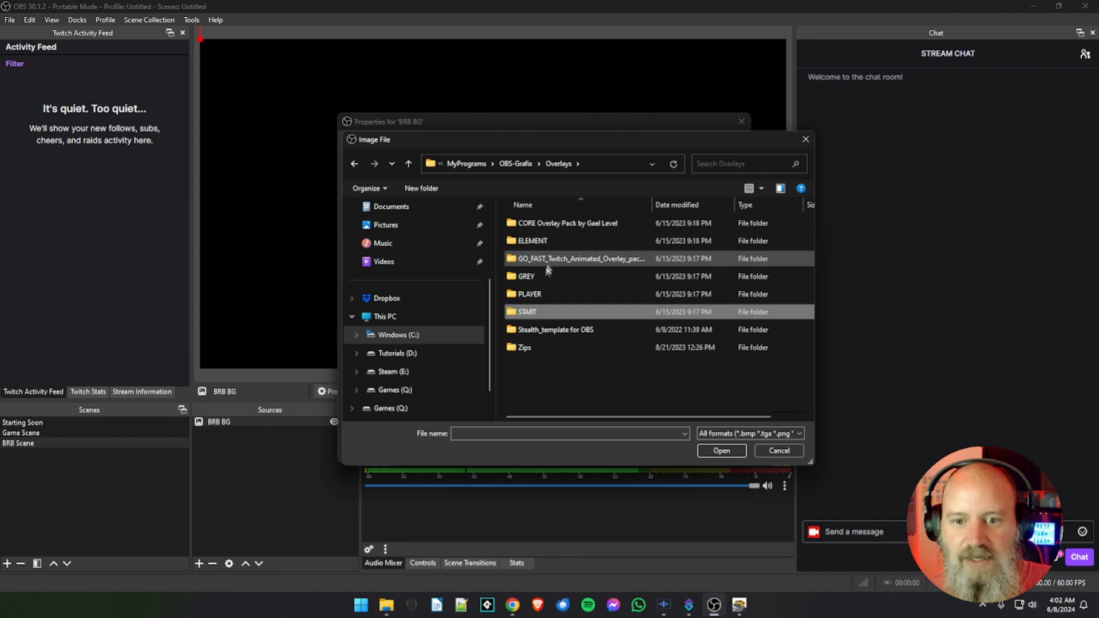
pyautogui.doubleClick(538, 294)
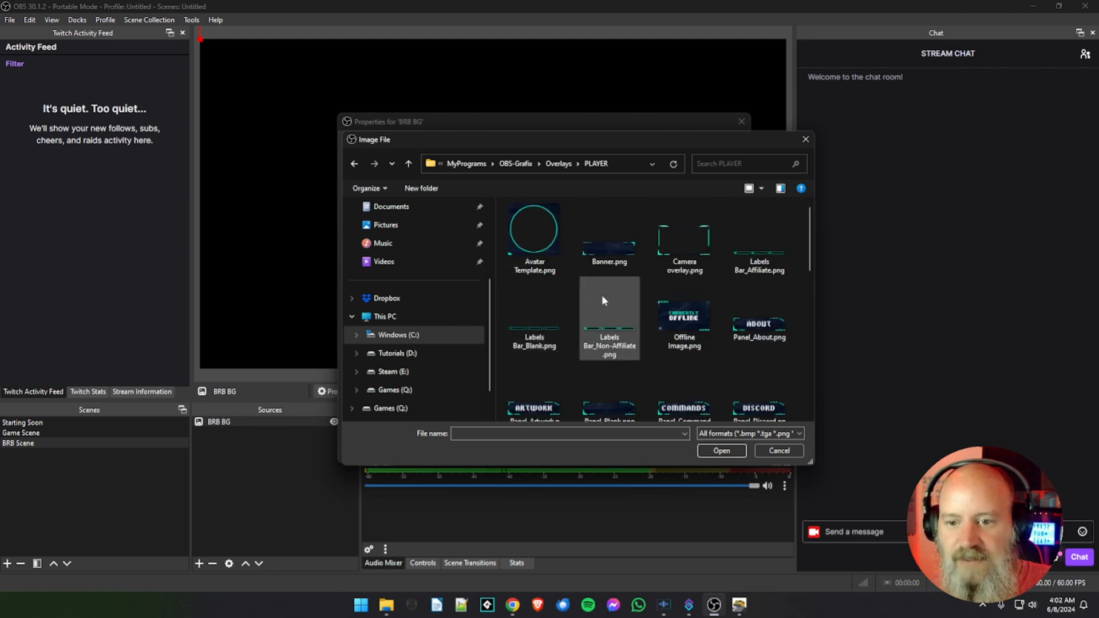
pyautogui.scroll(-10, 602, 296)
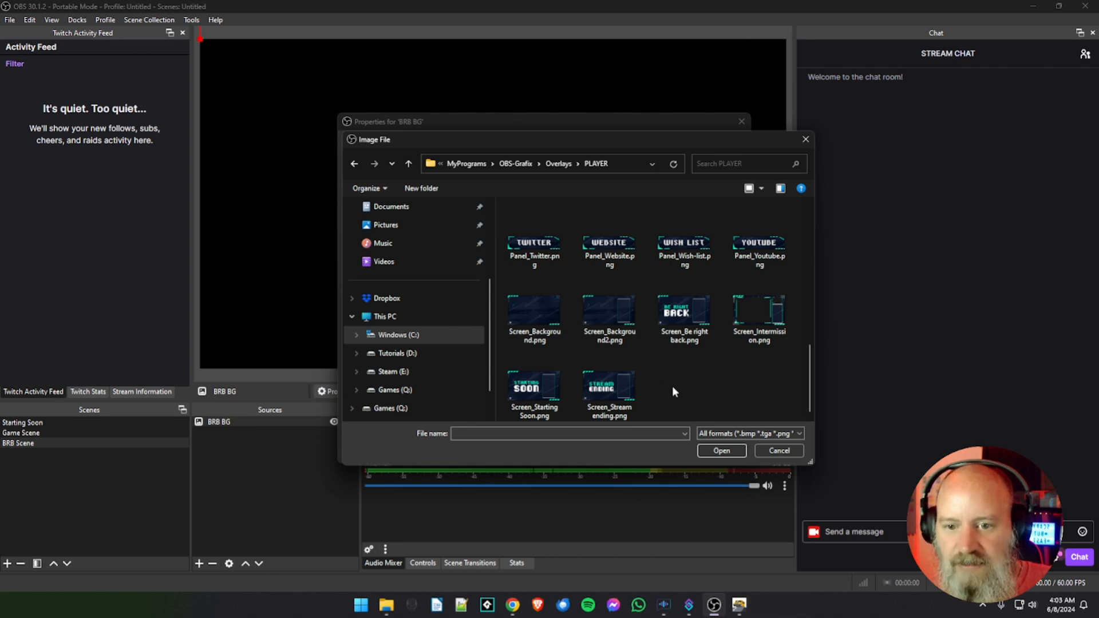
pyautogui.click(691, 312)
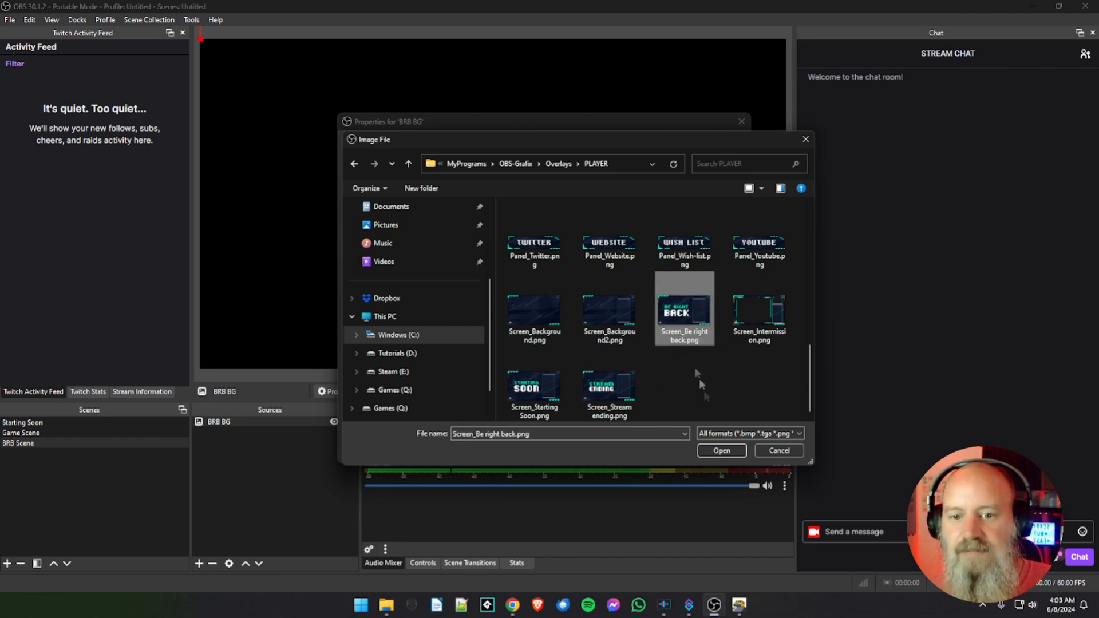
pyautogui.click(721, 451)
pyautogui.click(680, 450)
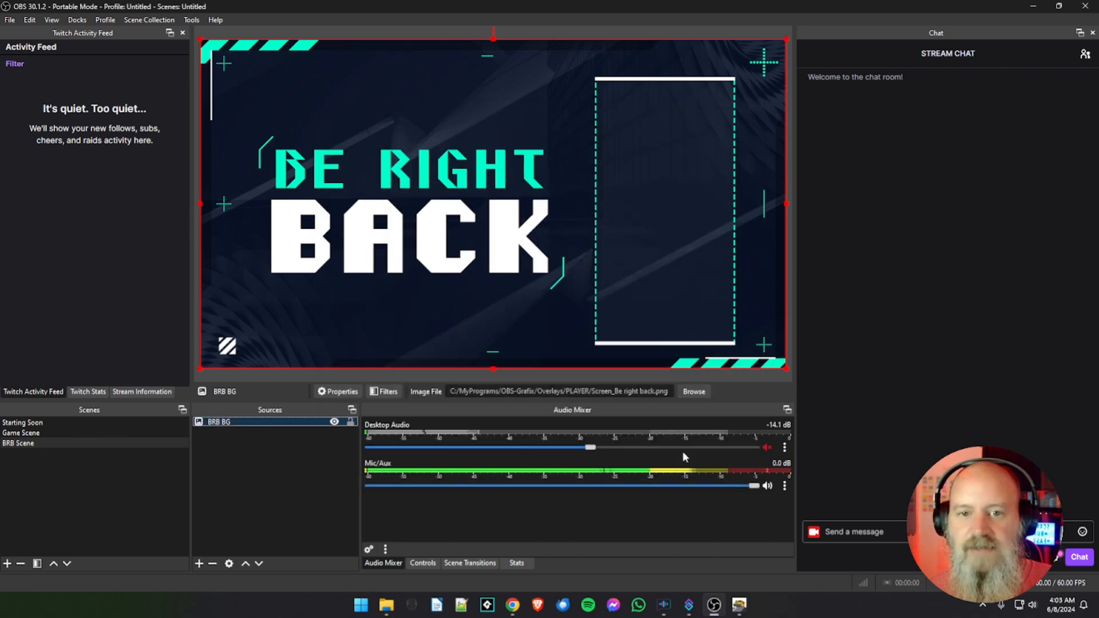
# - Deselect and lock the BRB BG background, then bring up the source-type list
pyautogui.click(285, 482)
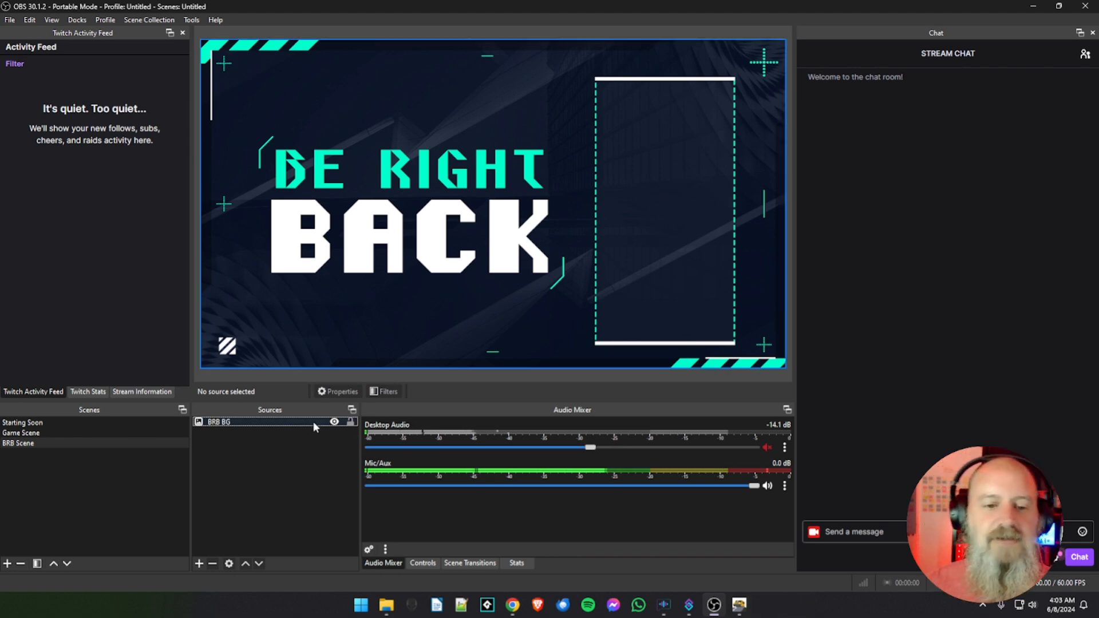
pyautogui.click(350, 422)
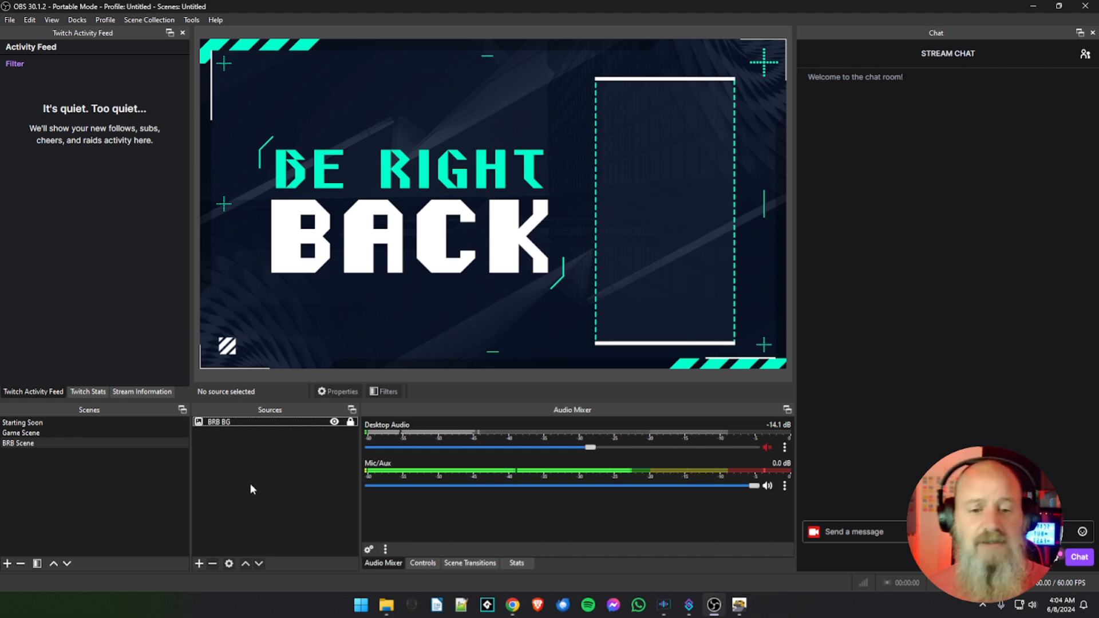
pyautogui.click(199, 564)
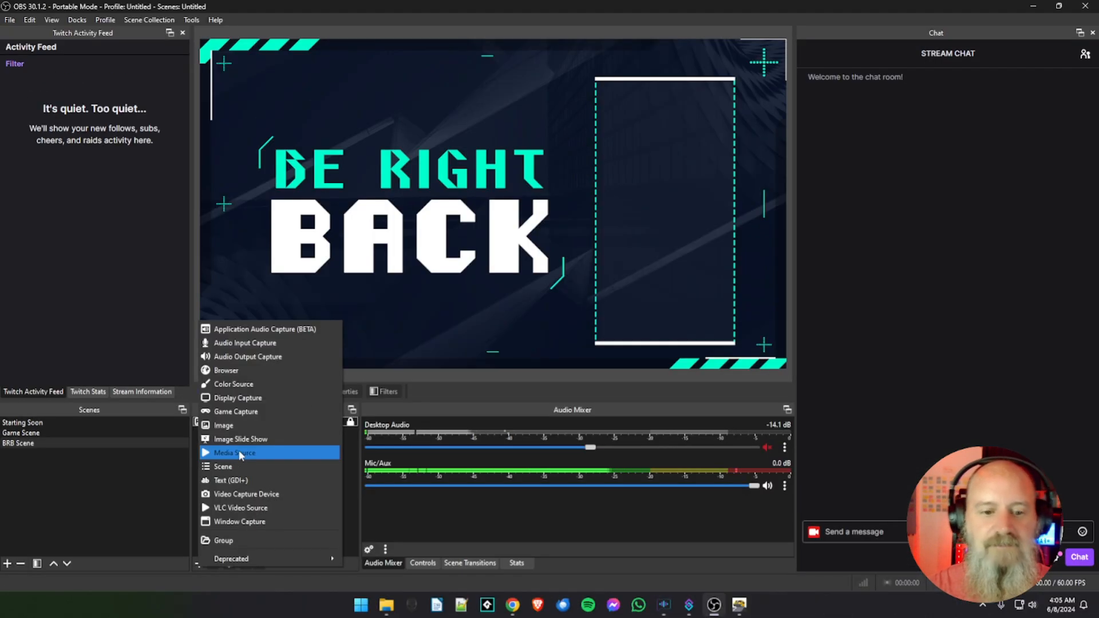
# - Add a Media Source named 'Test Video' to BRB Scene
pyautogui.click(540, 205)
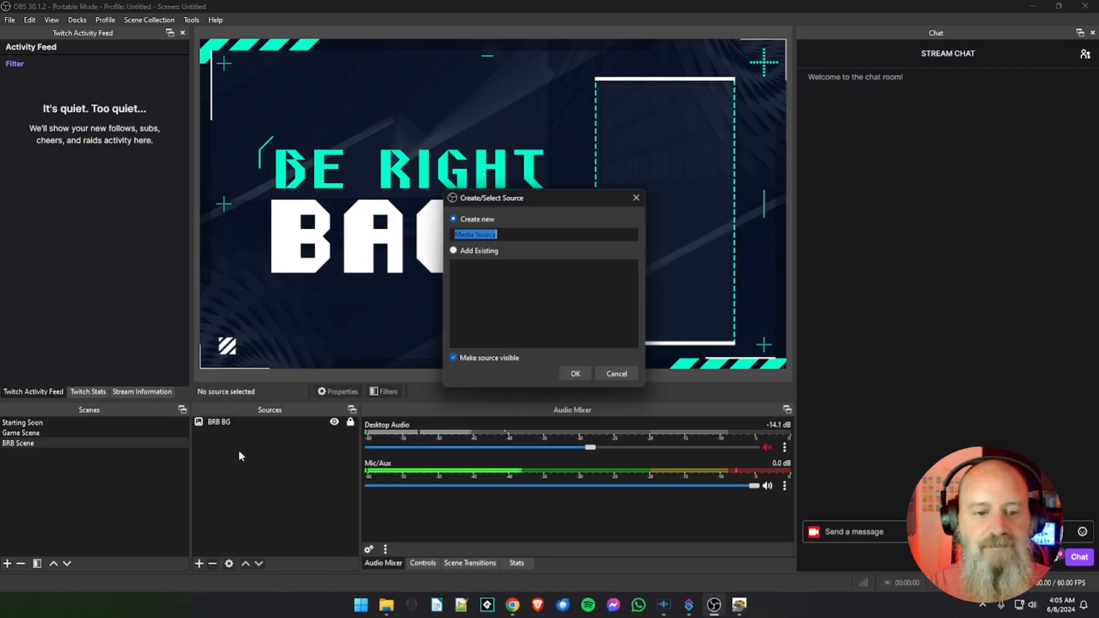
pyautogui.moveTo(514, 199); pyautogui.dragTo(490, 188)
pyautogui.write('Test Video')
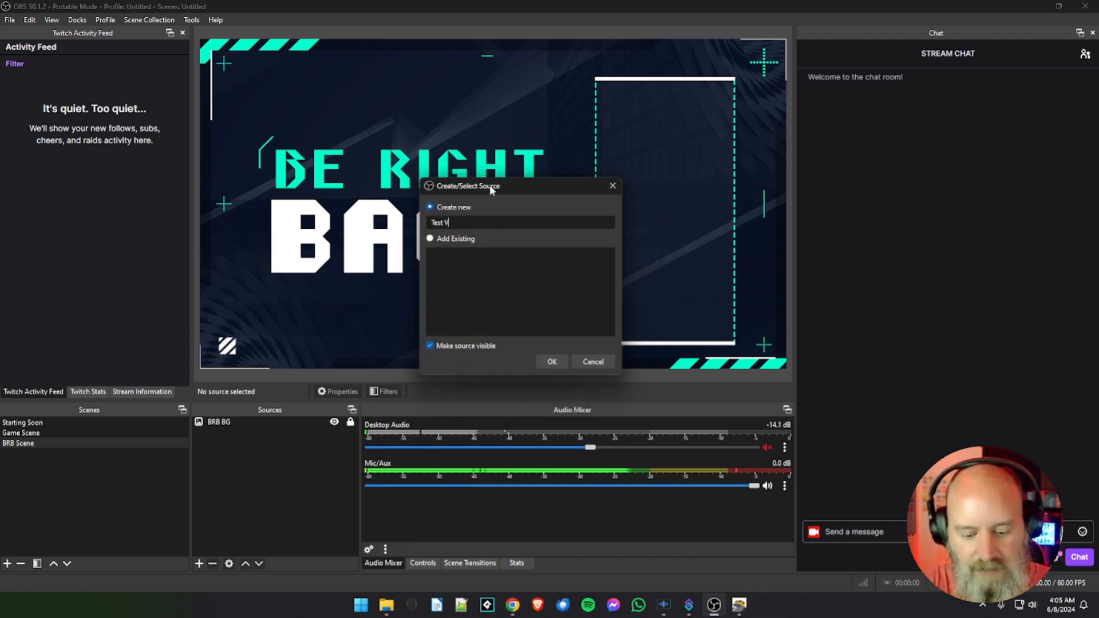
pyautogui.click(552, 361)
pyautogui.moveTo(494, 131); pyautogui.dragTo(422, 89)
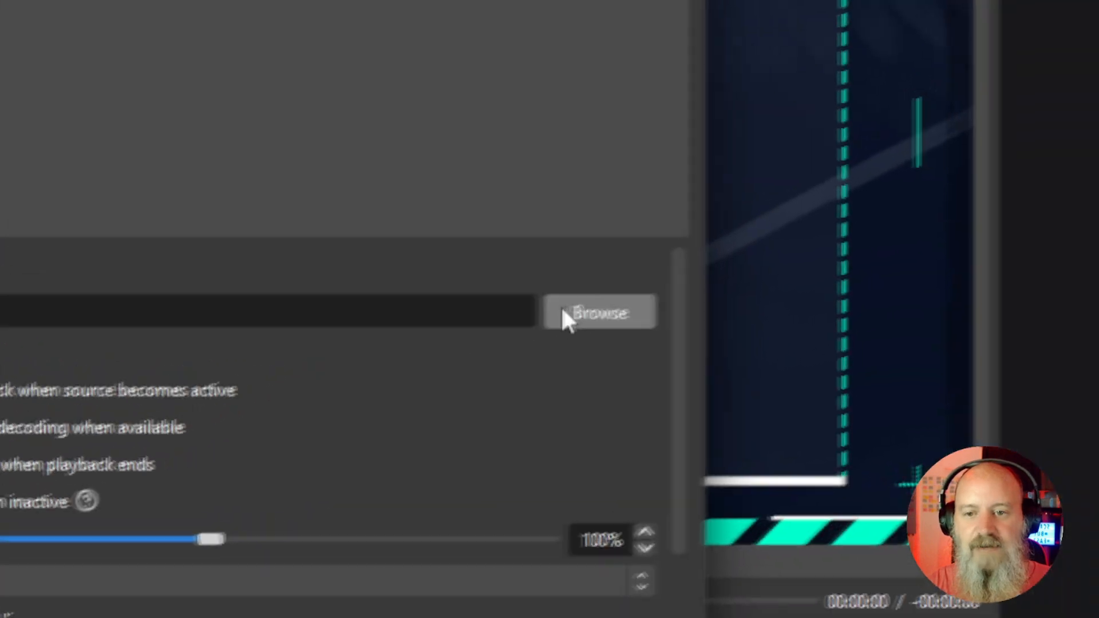
# - Browse through the Downloads, MyPrograms and OBS-Grafix folders for a local video file
pyautogui.click(565, 311)
pyautogui.scroll(3, 549, 318)
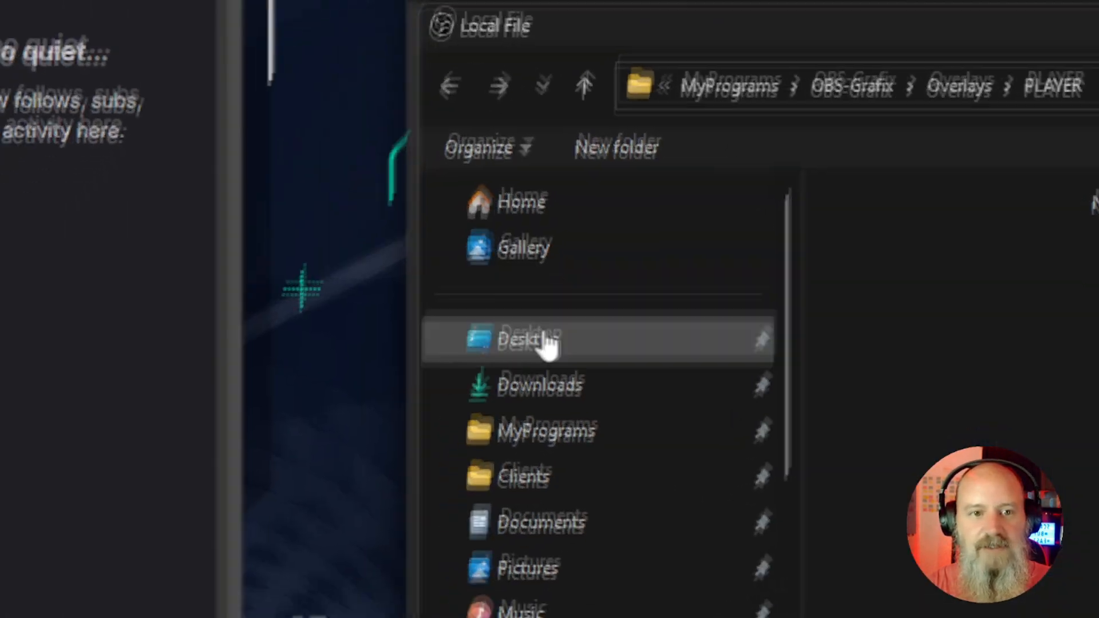
pyautogui.click(554, 321)
pyautogui.click(554, 360)
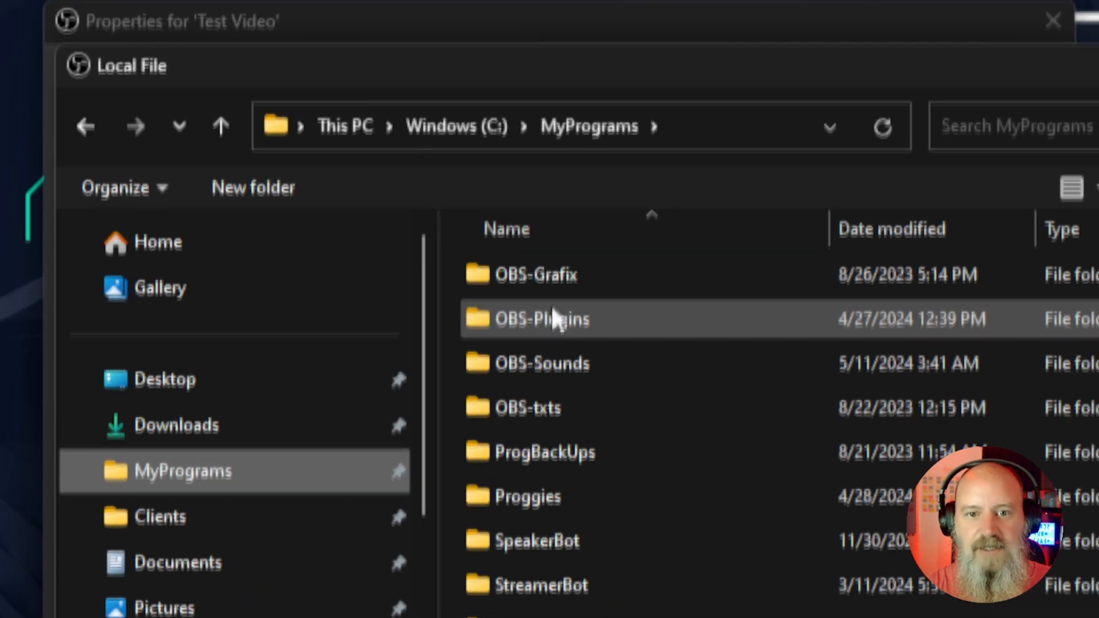
pyautogui.doubleClick(875, 119)
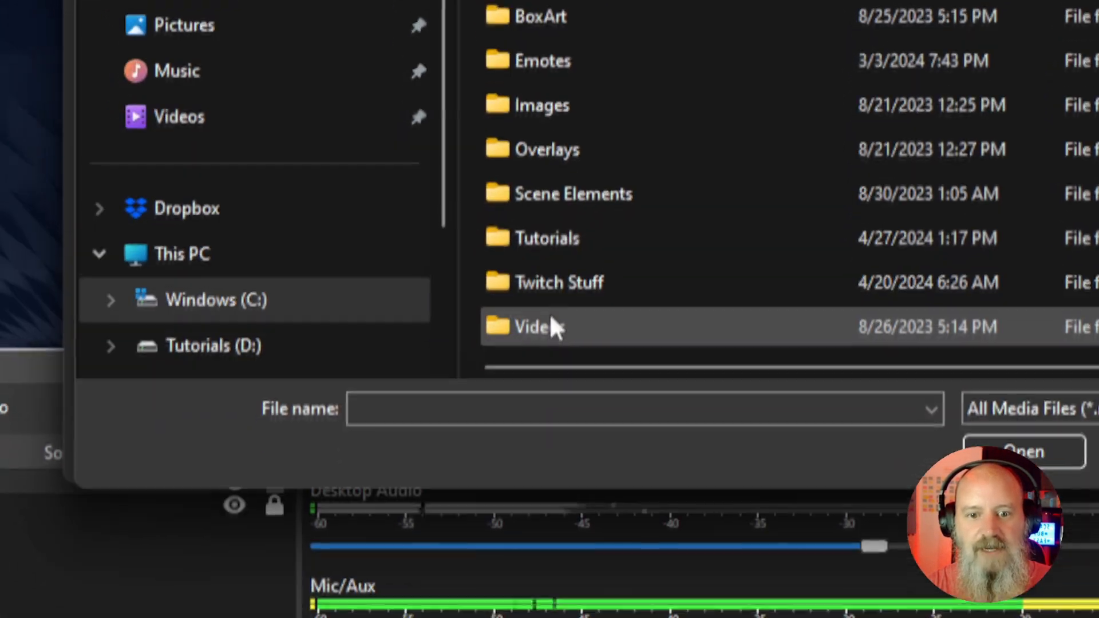
pyautogui.doubleClick(539, 464)
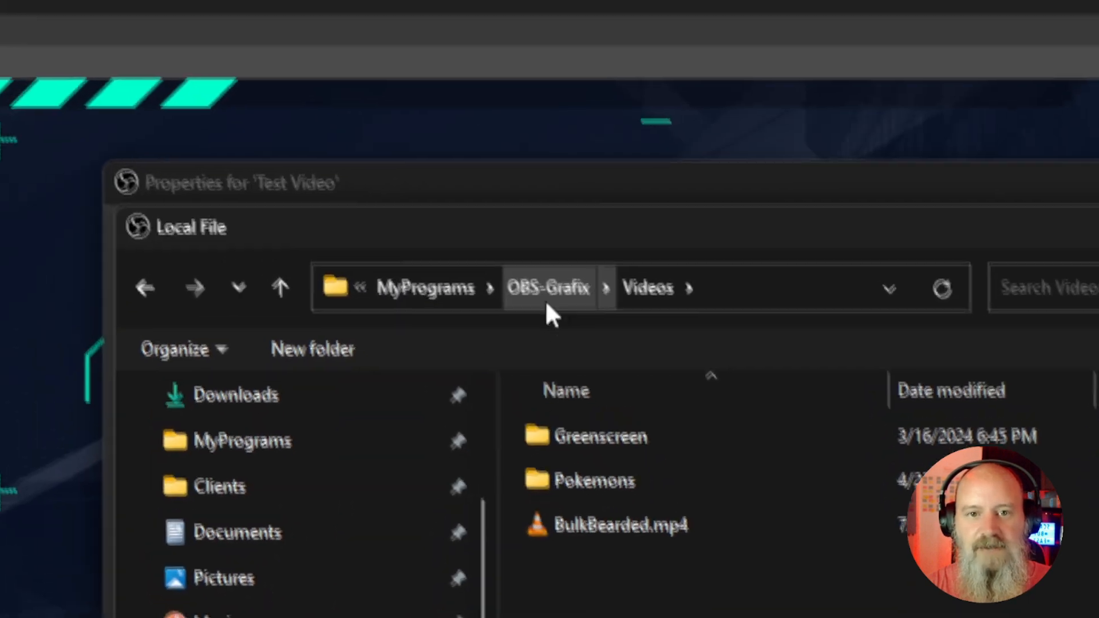
pyautogui.click(507, 140)
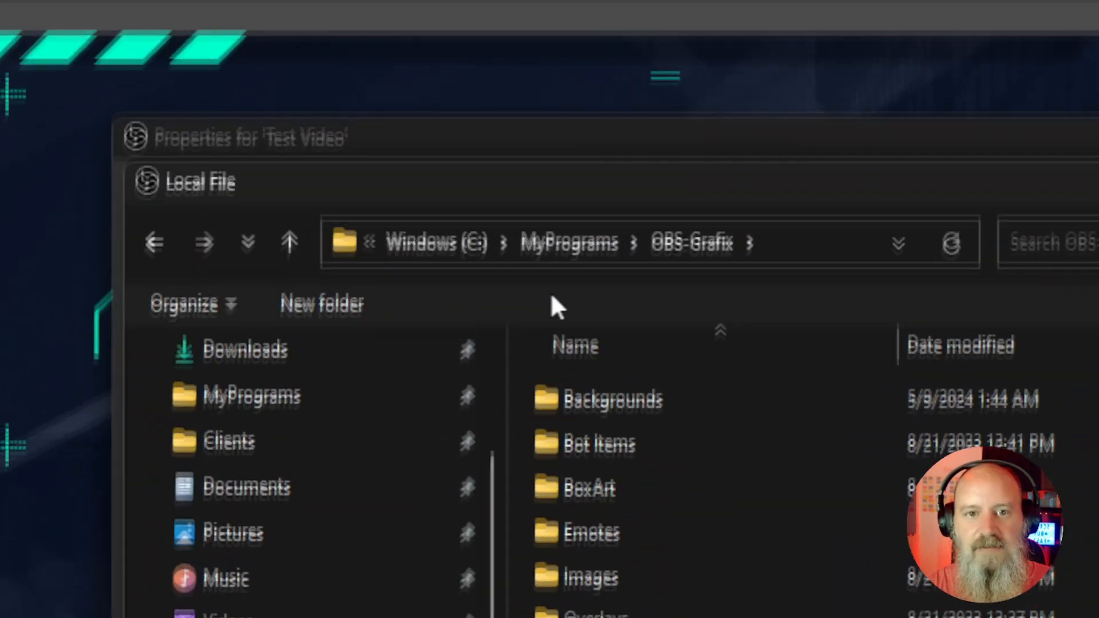
pyautogui.click(601, 242)
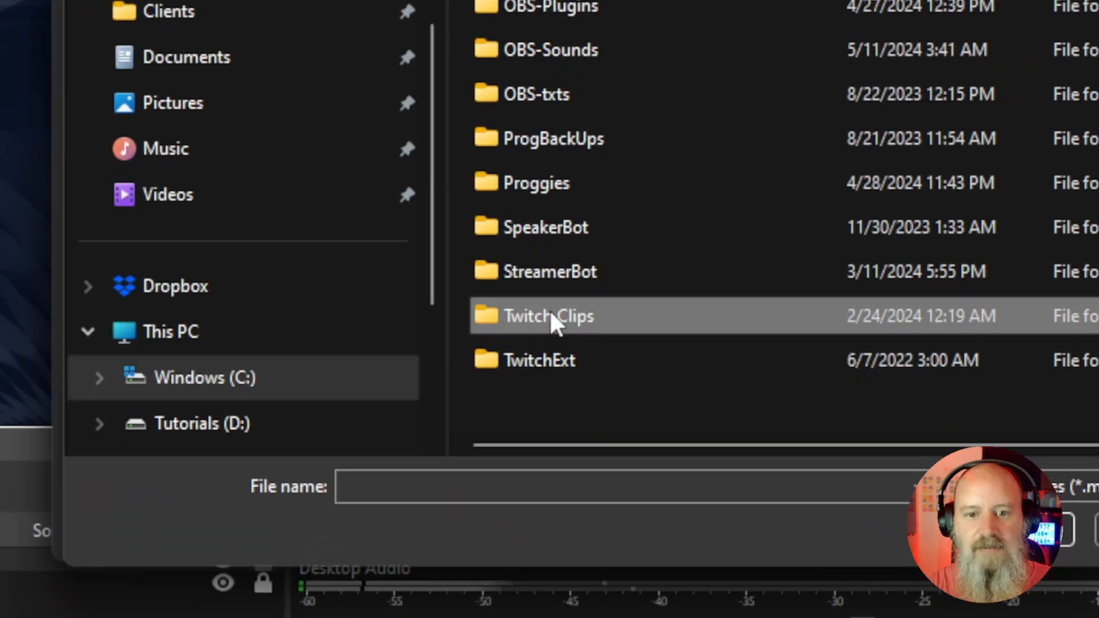
# - Choose anAtticJoy-C.mp4 from the Twitch Clips folder and enable Loop
pyautogui.doubleClick(541, 420)
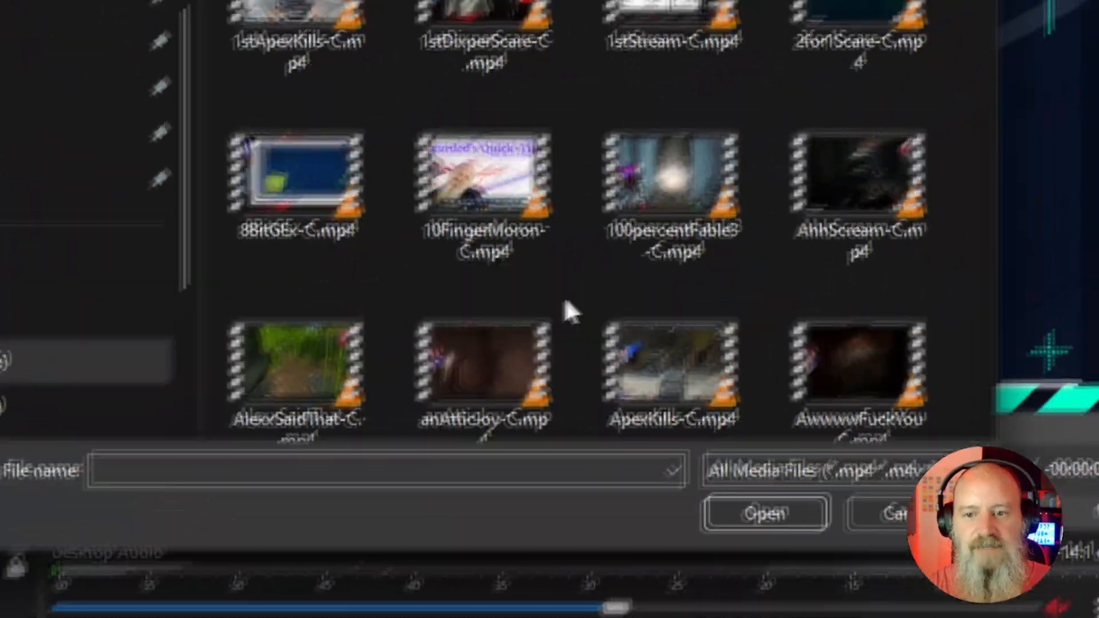
pyautogui.scroll(-2, 642, 467)
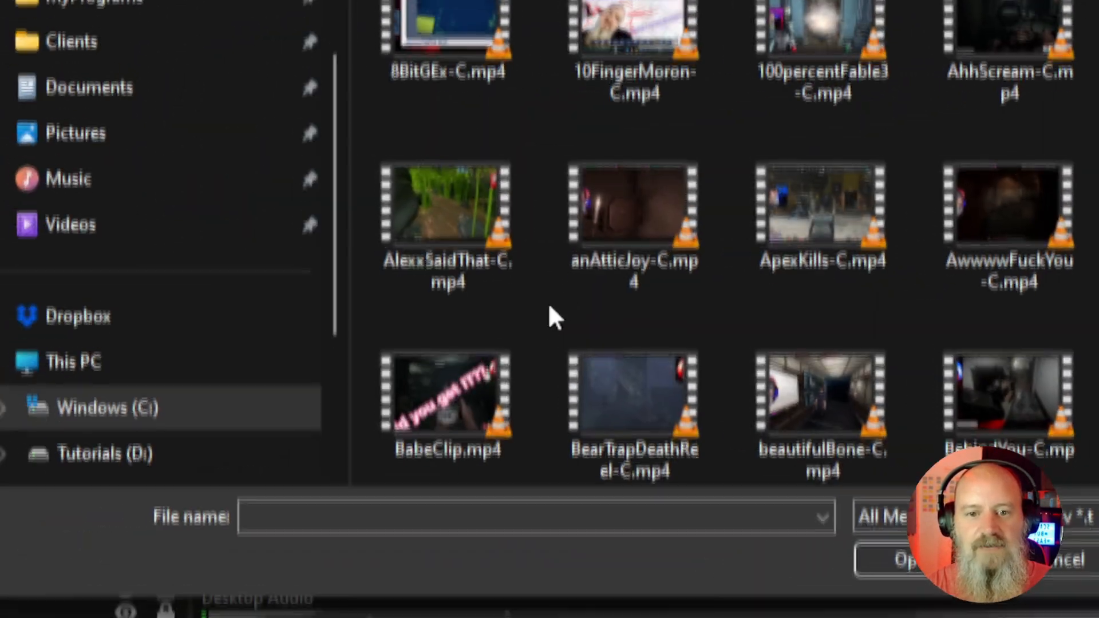
pyautogui.click(551, 319)
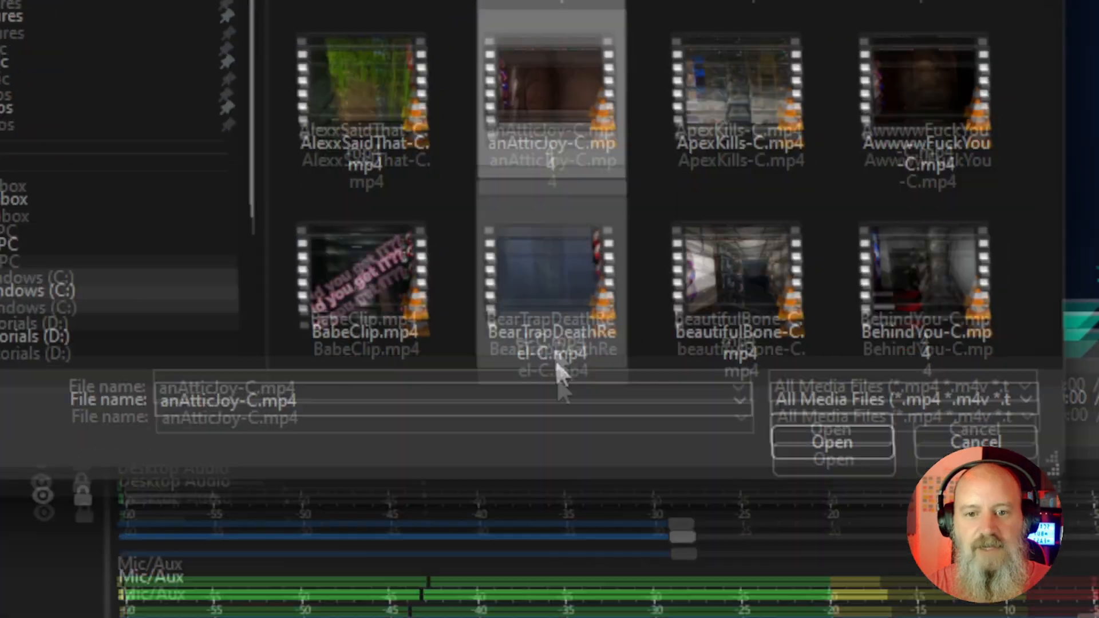
pyautogui.click(778, 590)
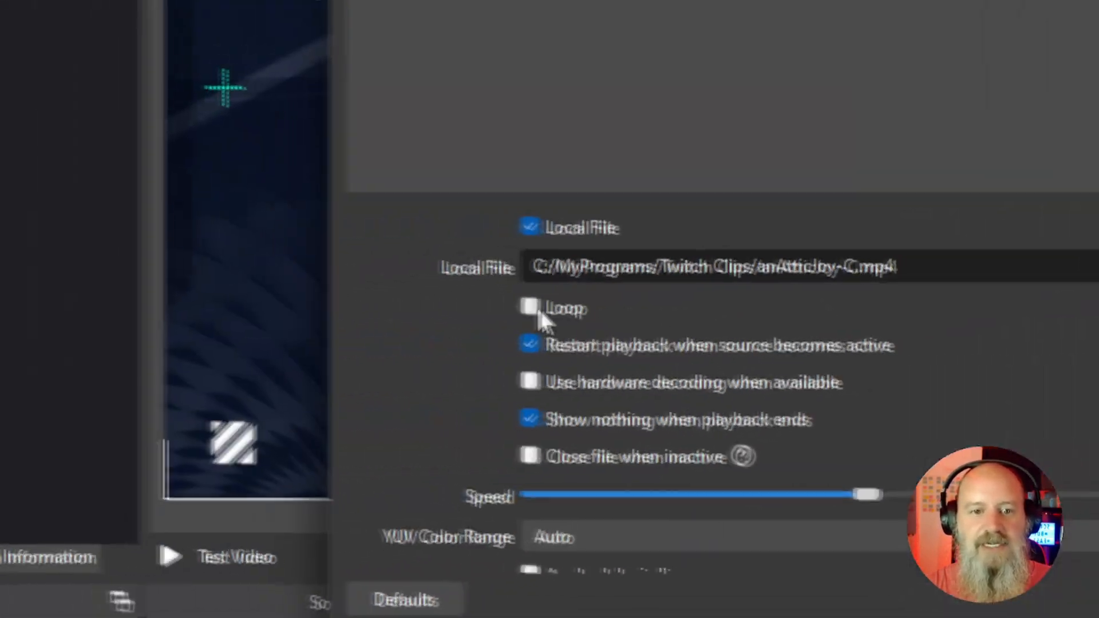
pyautogui.click(106, 326)
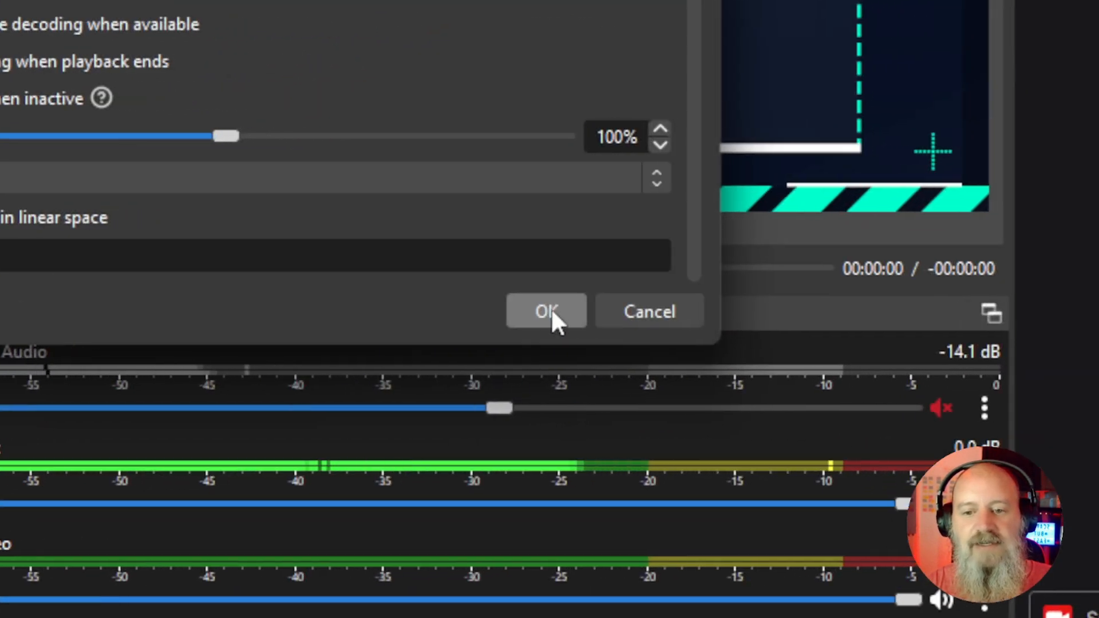
# - Shrink the Test Video clip and fit it into the right-hand frame of the Be Right Back background
pyautogui.click(555, 316)
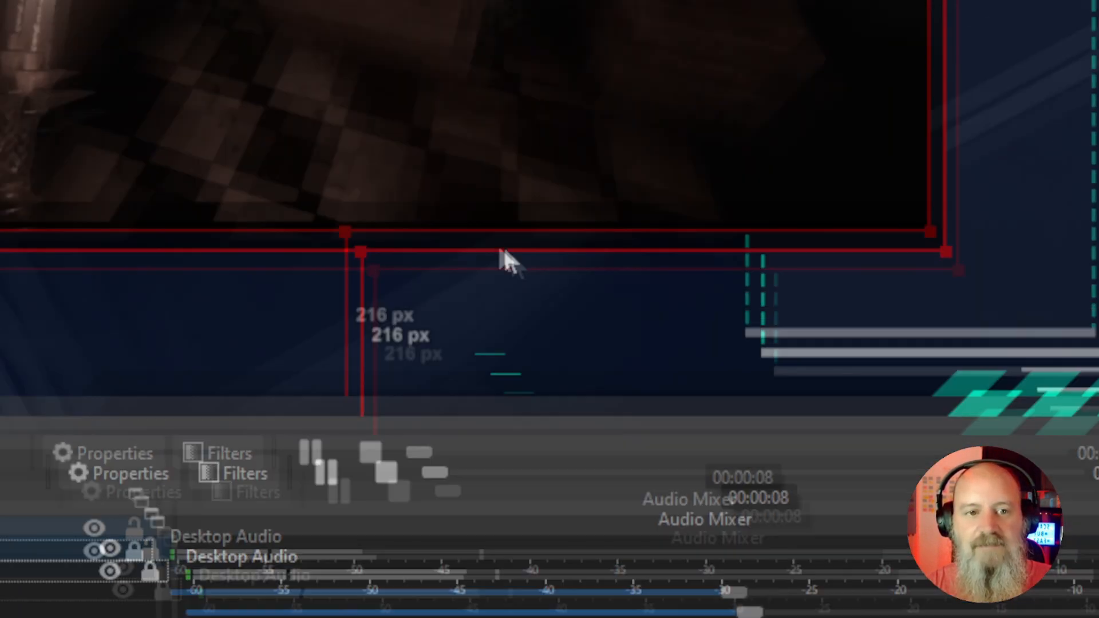
pyautogui.moveTo(490, 141); pyautogui.dragTo(643, 217)
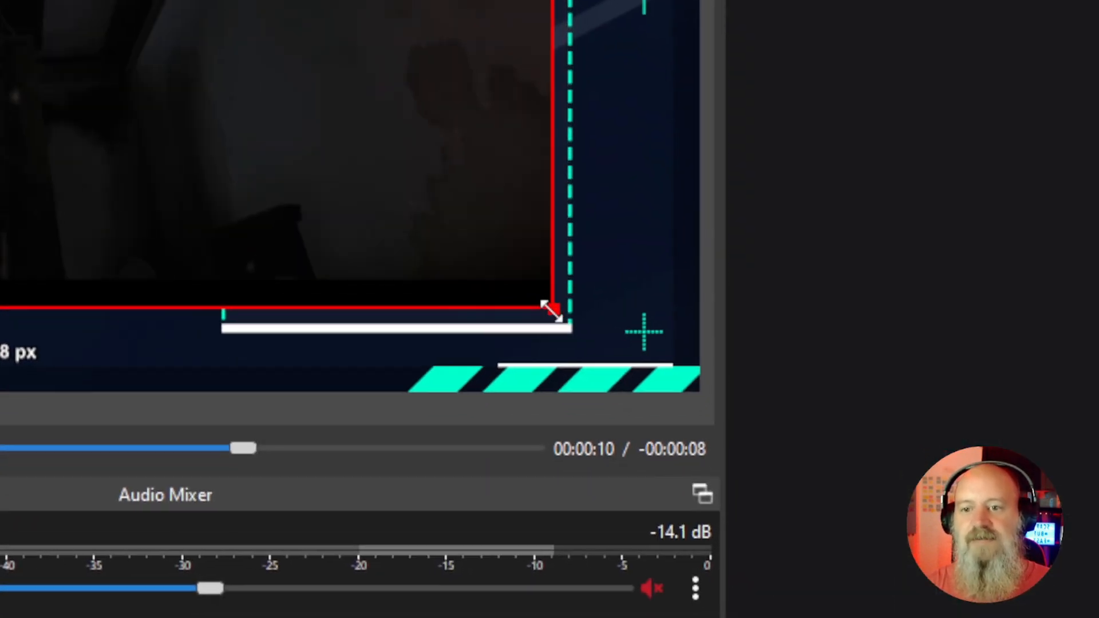
pyautogui.moveTo(552, 310); pyautogui.dragTo(757, 522)
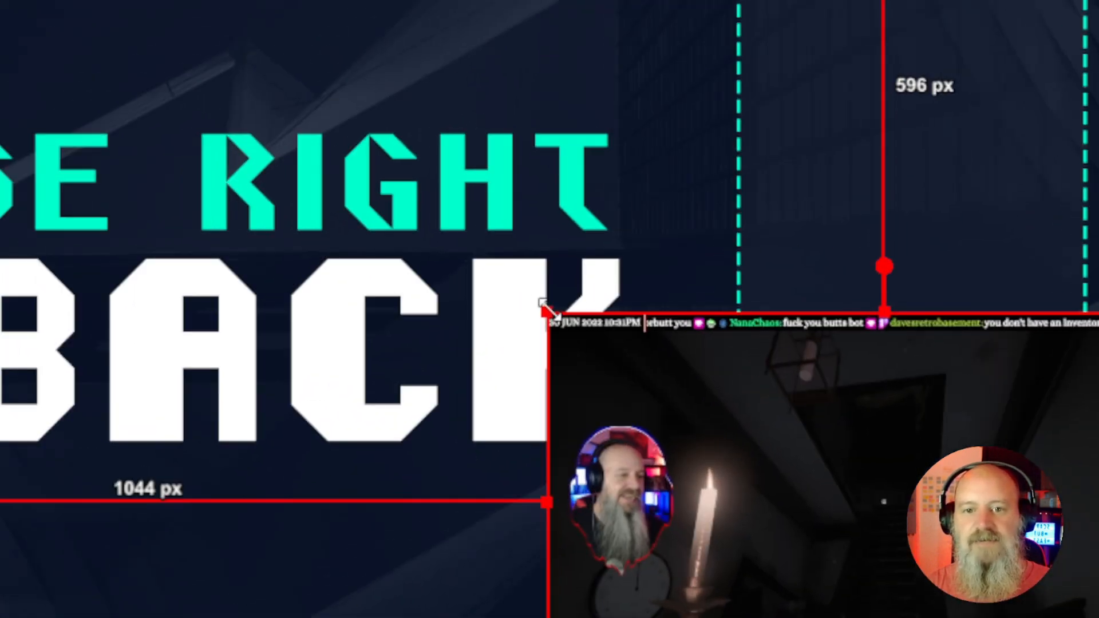
pyautogui.moveTo(438, 245); pyautogui.dragTo(525, 294)
pyautogui.moveTo(586, 350); pyautogui.dragTo(549, 316)
pyautogui.click(518, 305)
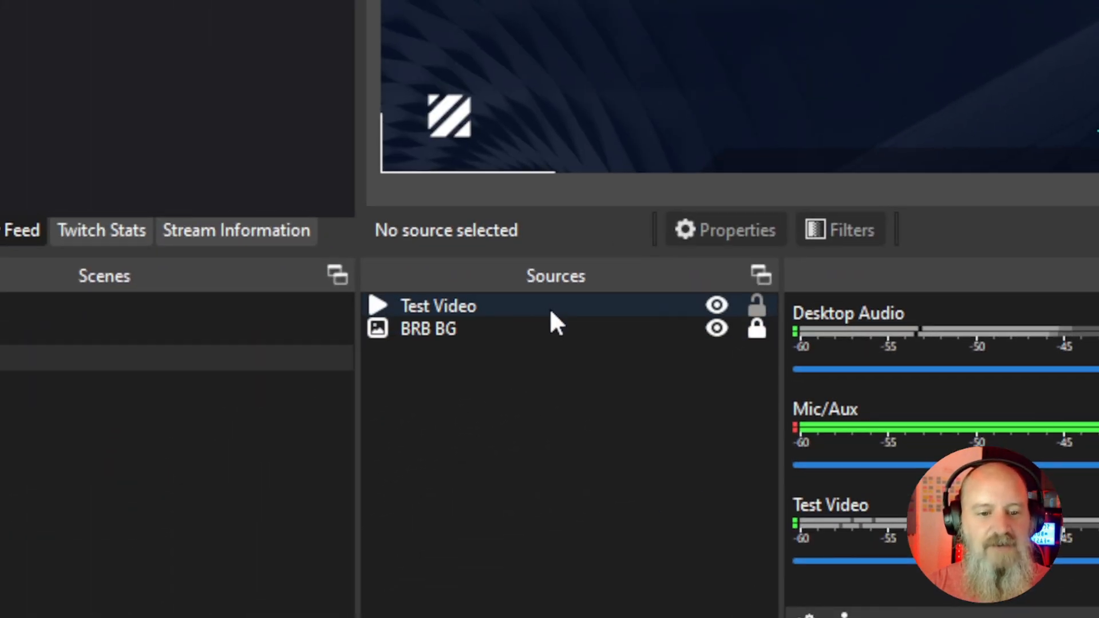
# - Remove the Test Video source from BRB Scene, confirming the deletion
pyautogui.rightClick(551, 314)
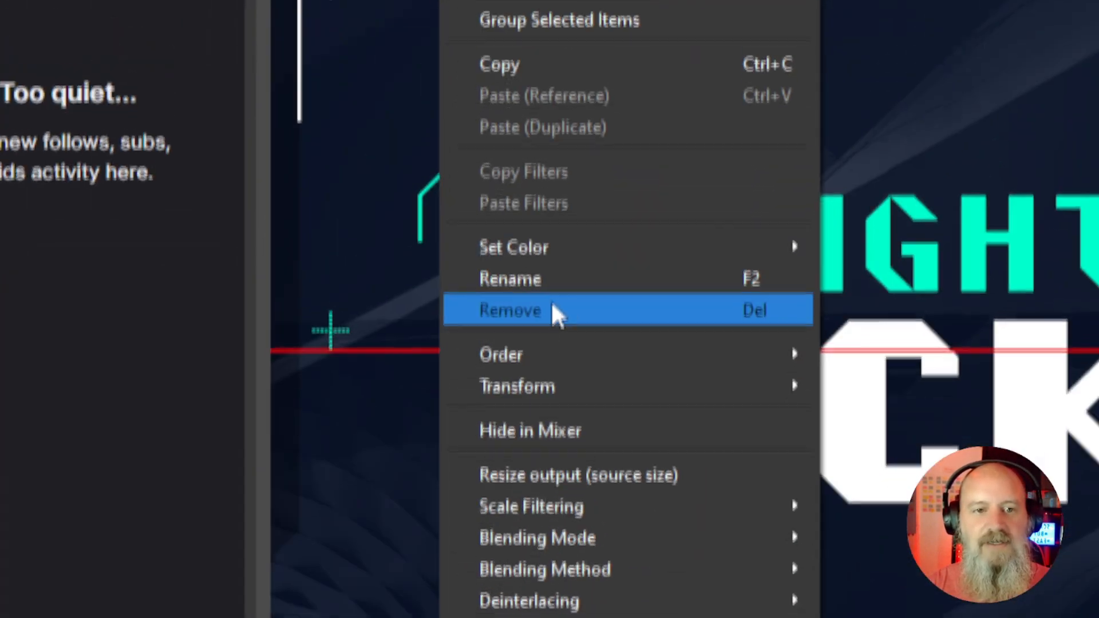
pyautogui.click(554, 319)
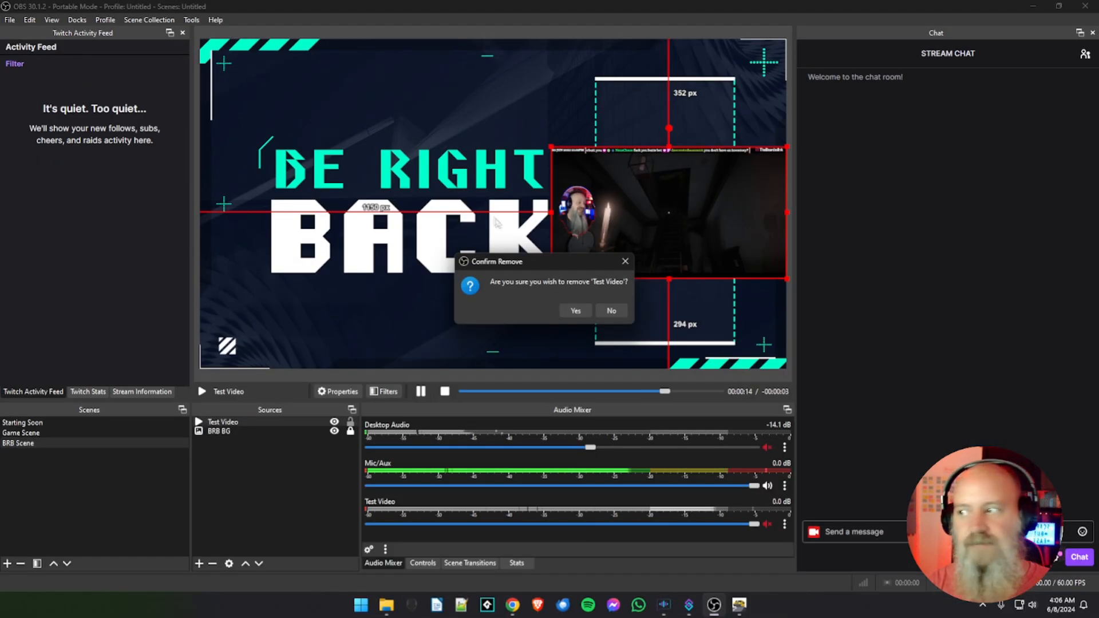
pyautogui.click(576, 310)
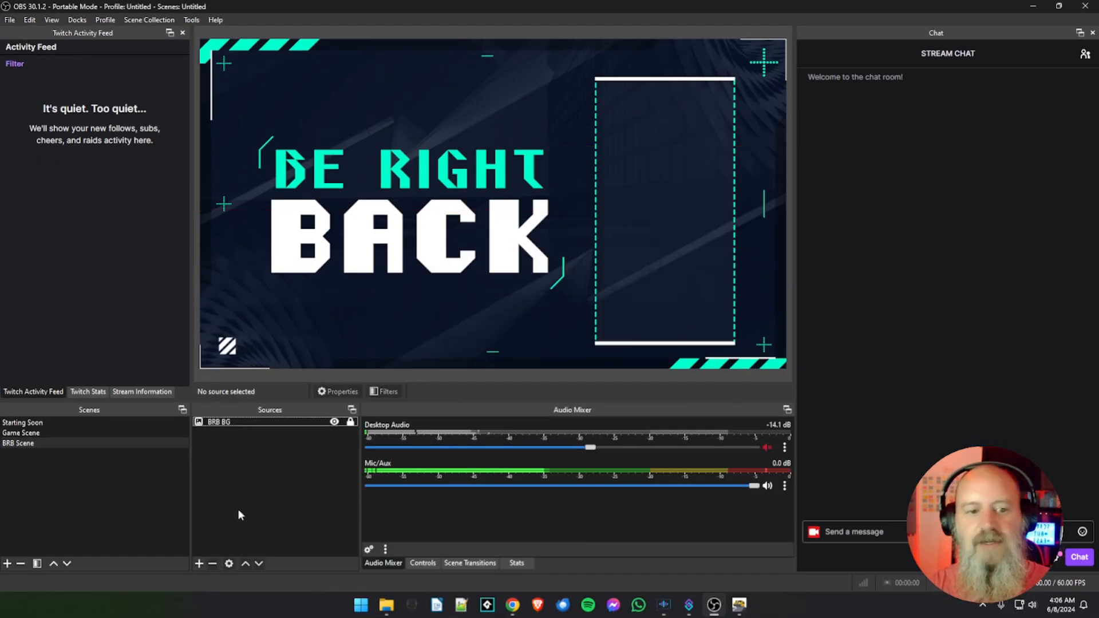
# - Add a VLC Video Source named 'BRB Video' and move its properties window into view
pyautogui.click(199, 564)
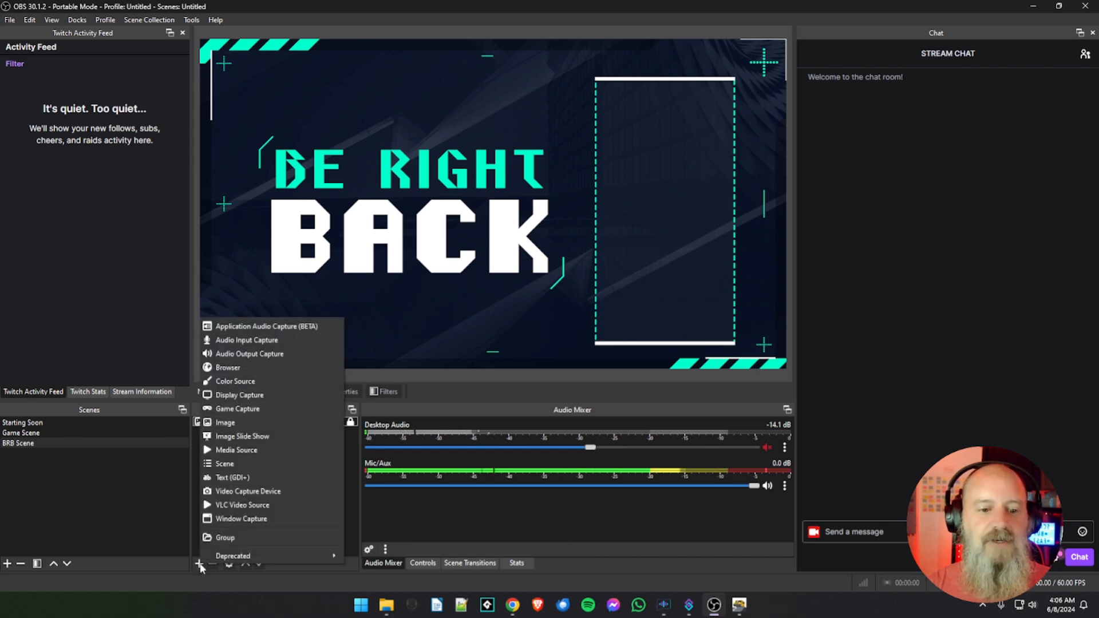
pyautogui.click(236, 506)
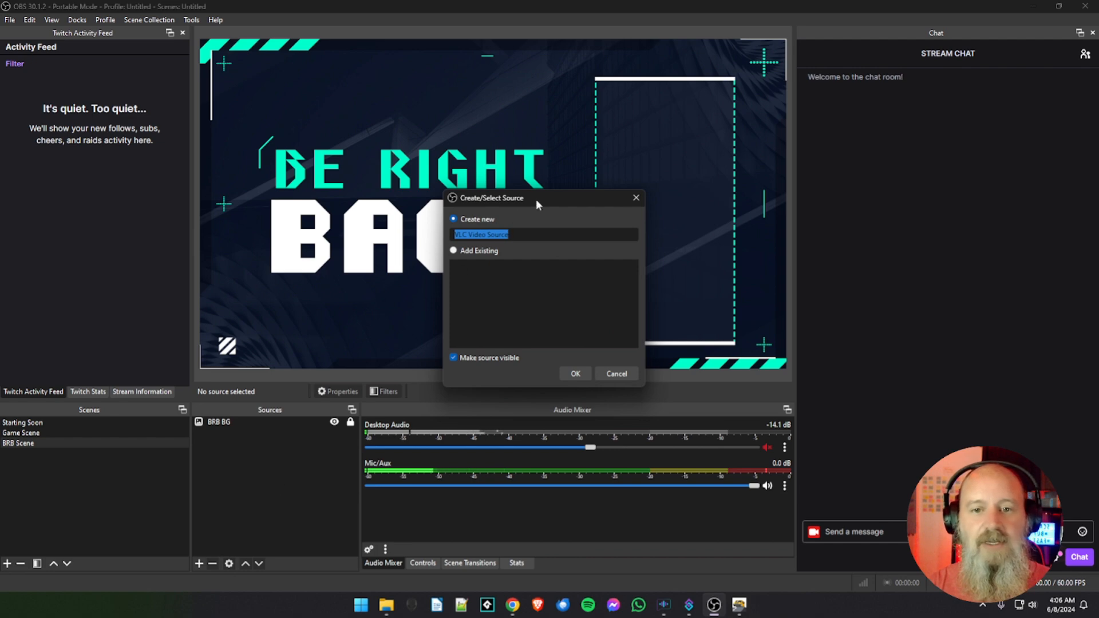
pyautogui.write('BR')
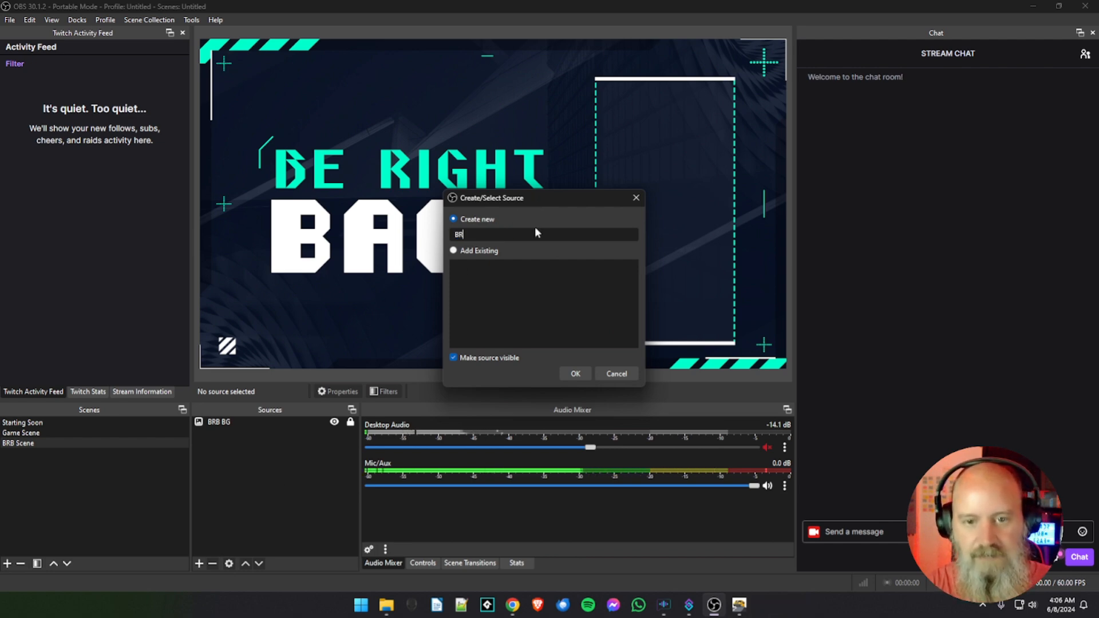
pyautogui.write('B Vi')
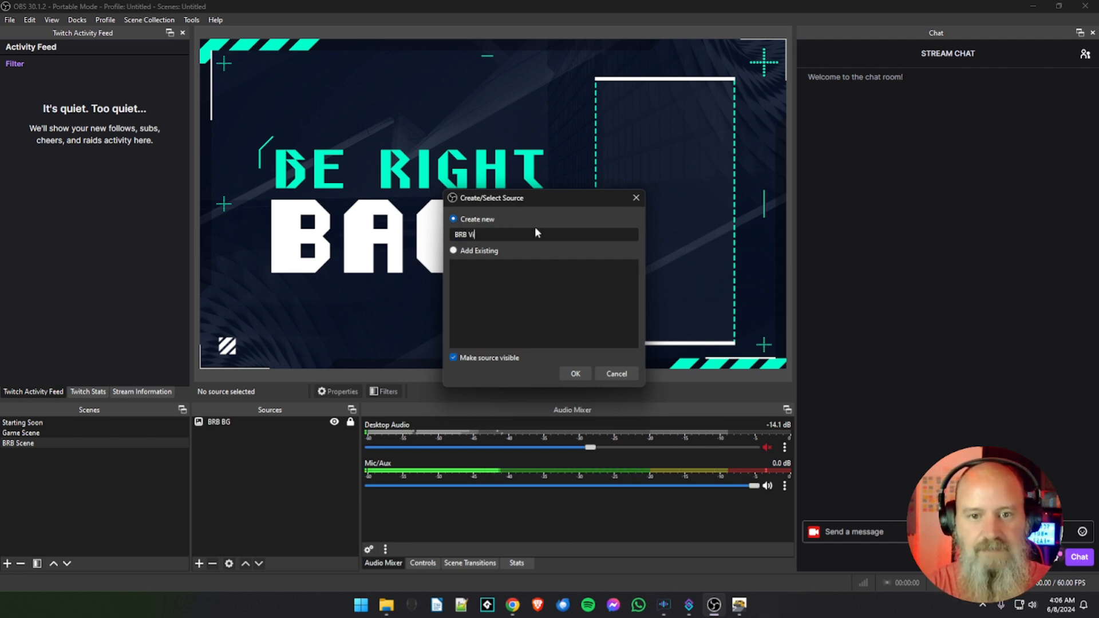
pyautogui.write('deo')
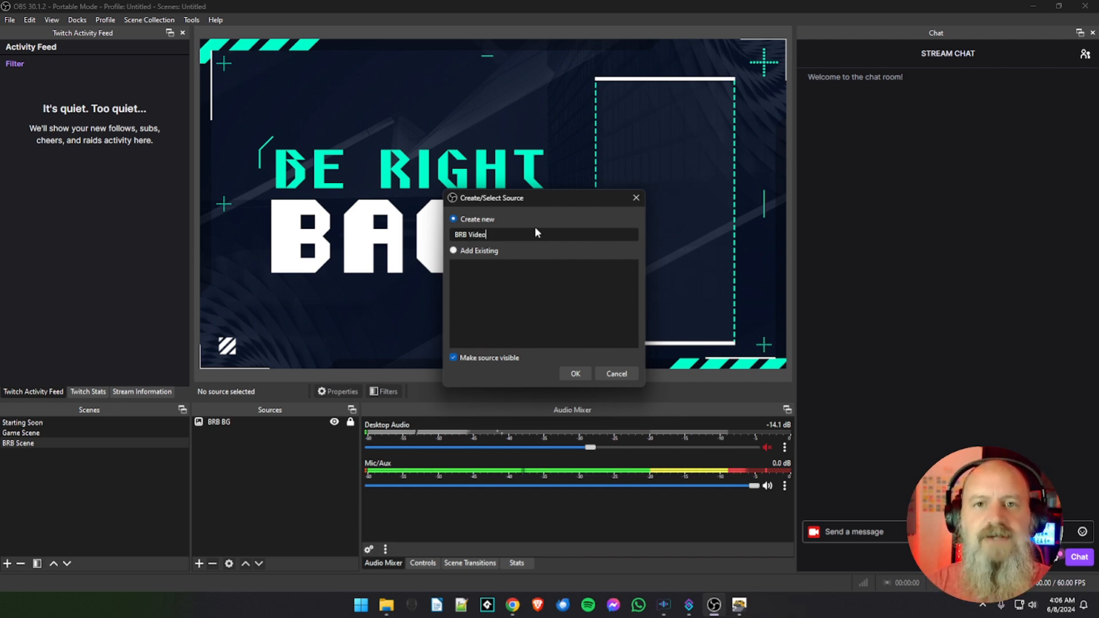
pyautogui.click(574, 374)
pyautogui.moveTo(517, 121); pyautogui.dragTo(448, 78)
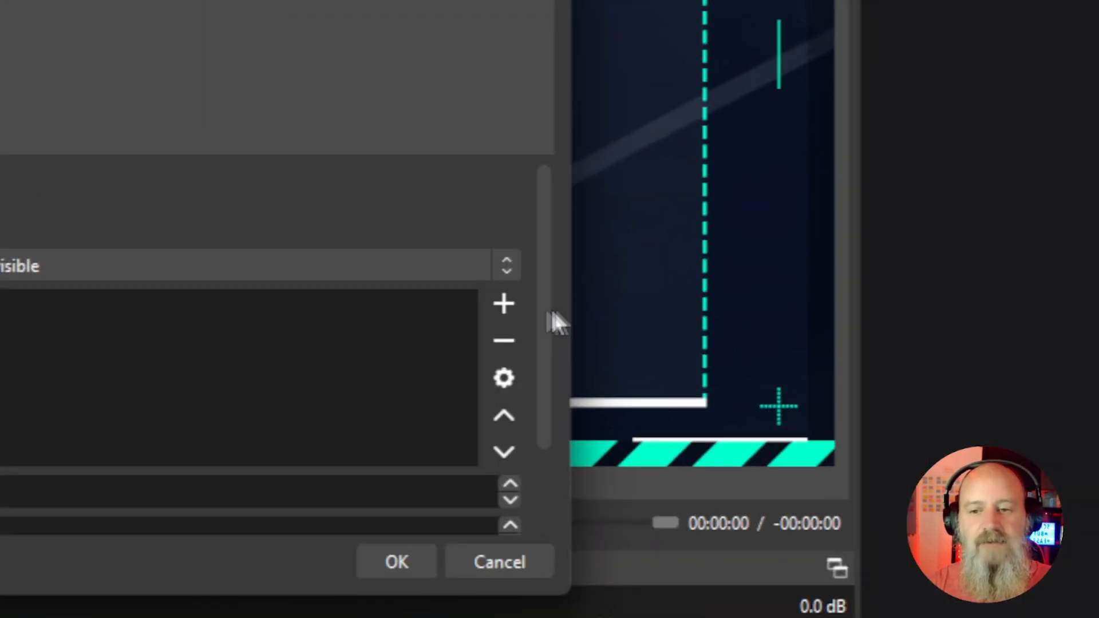
pyautogui.click(1094, 177)
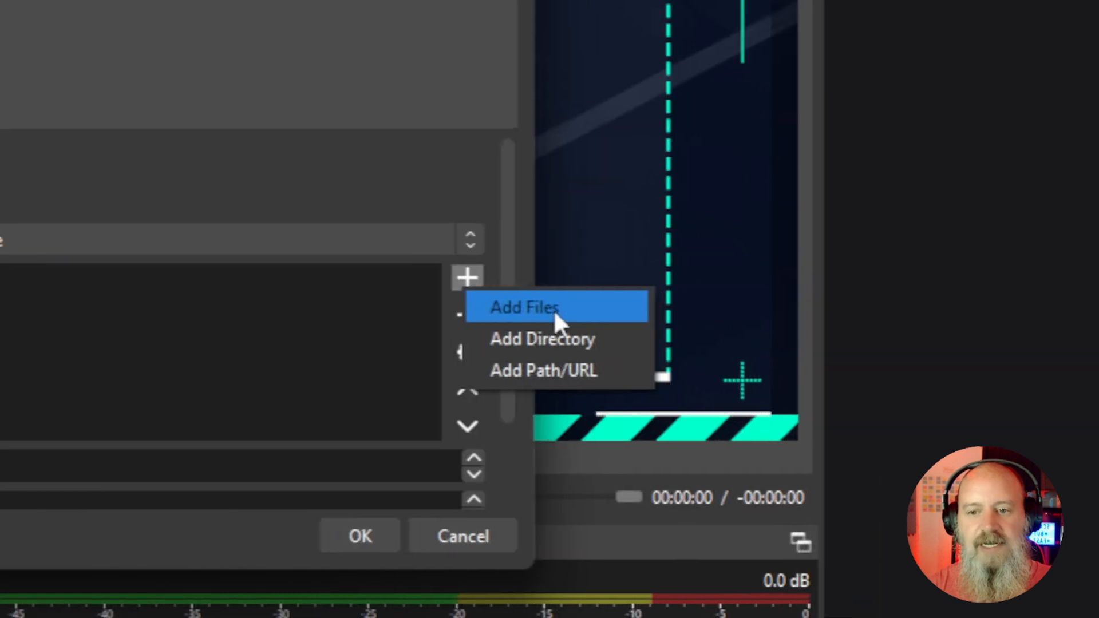
pyautogui.click(564, 317)
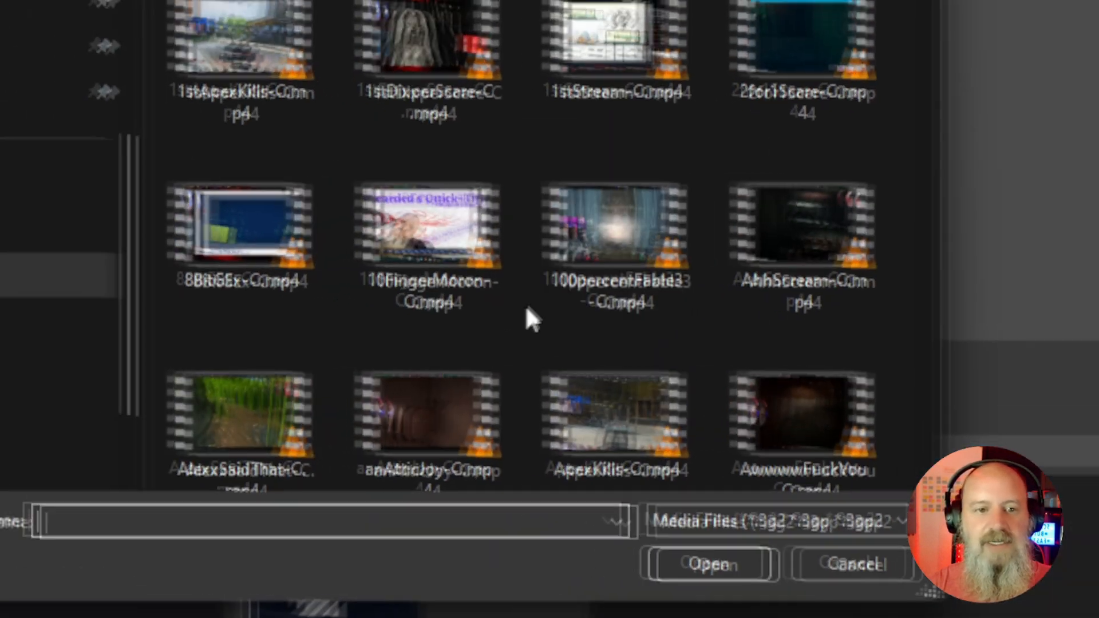
pyautogui.click(436, 264)
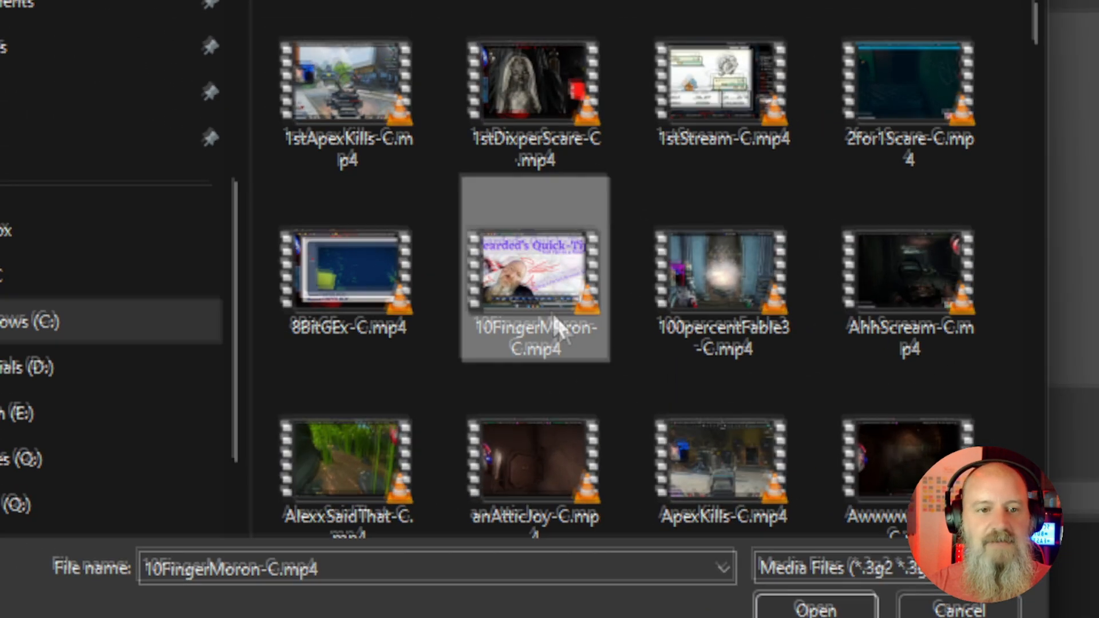
pyautogui.click(678, 564)
pyautogui.click(589, 272)
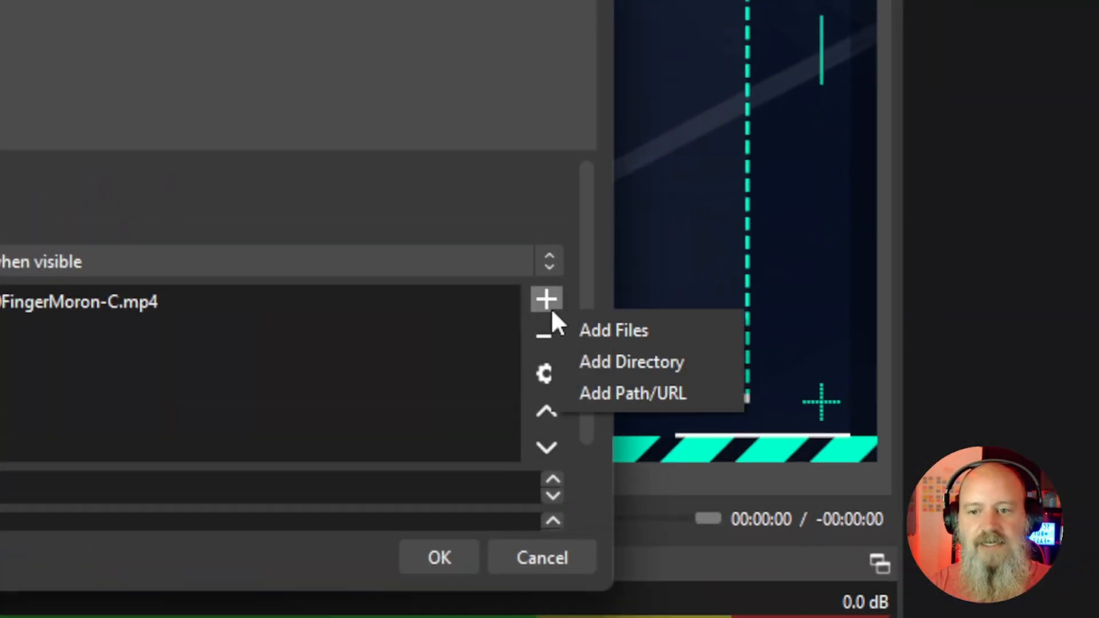
pyautogui.click(673, 302)
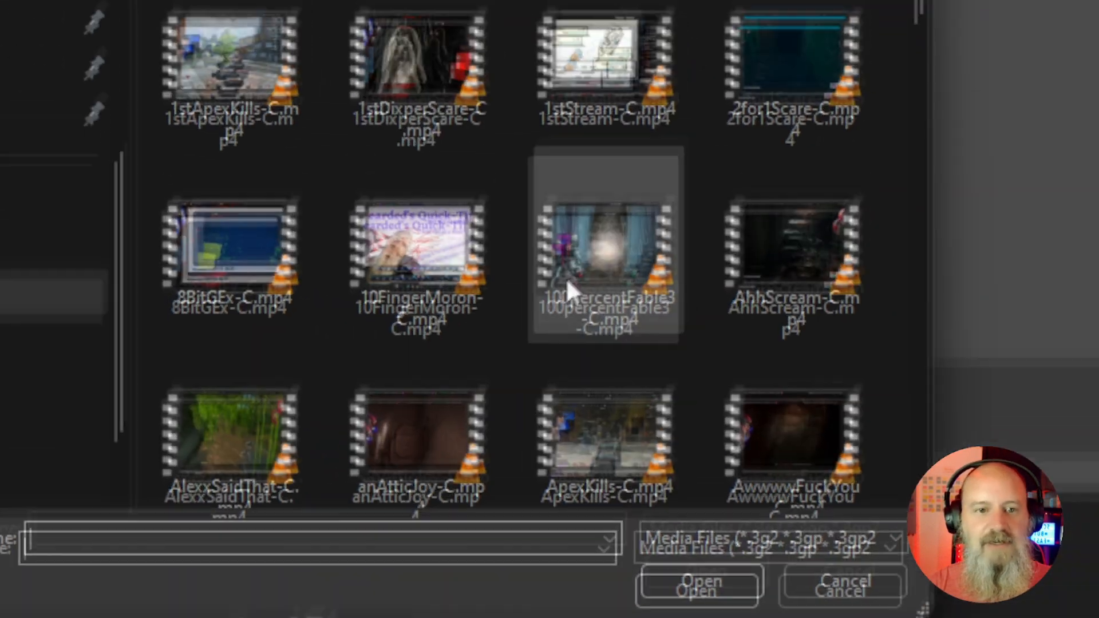
pyautogui.click(568, 284)
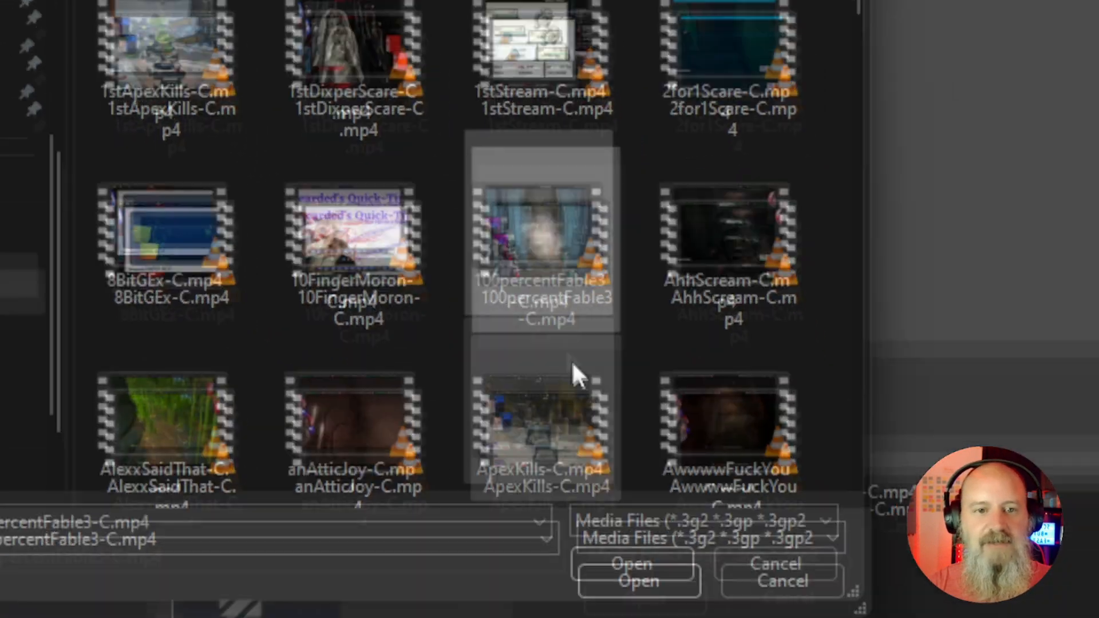
pyautogui.click(700, 585)
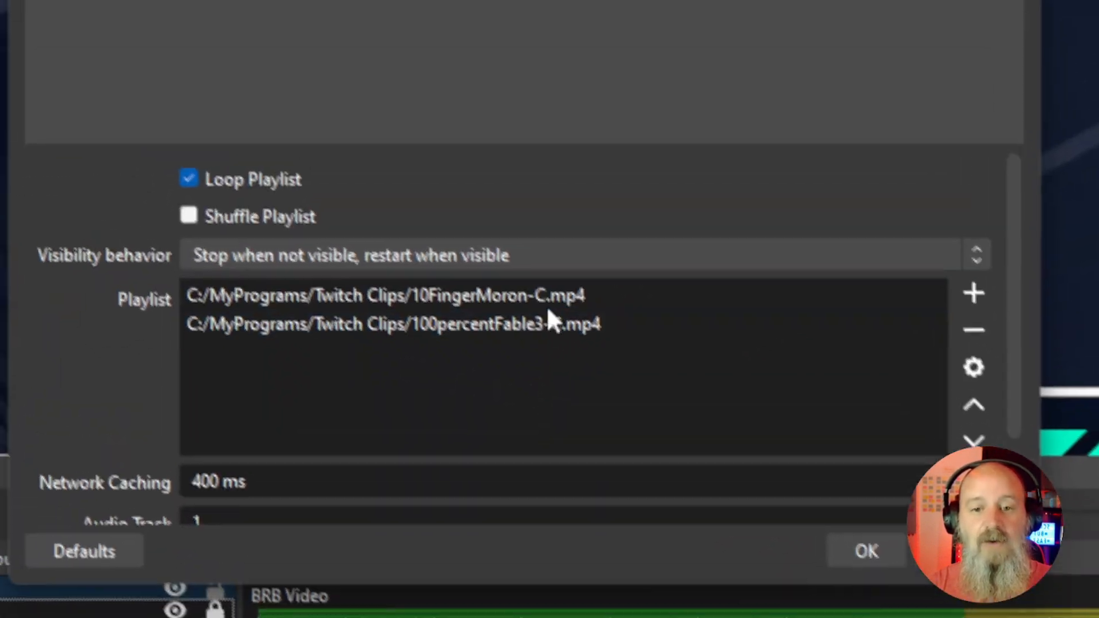
pyautogui.click(572, 210)
pyautogui.click(974, 235)
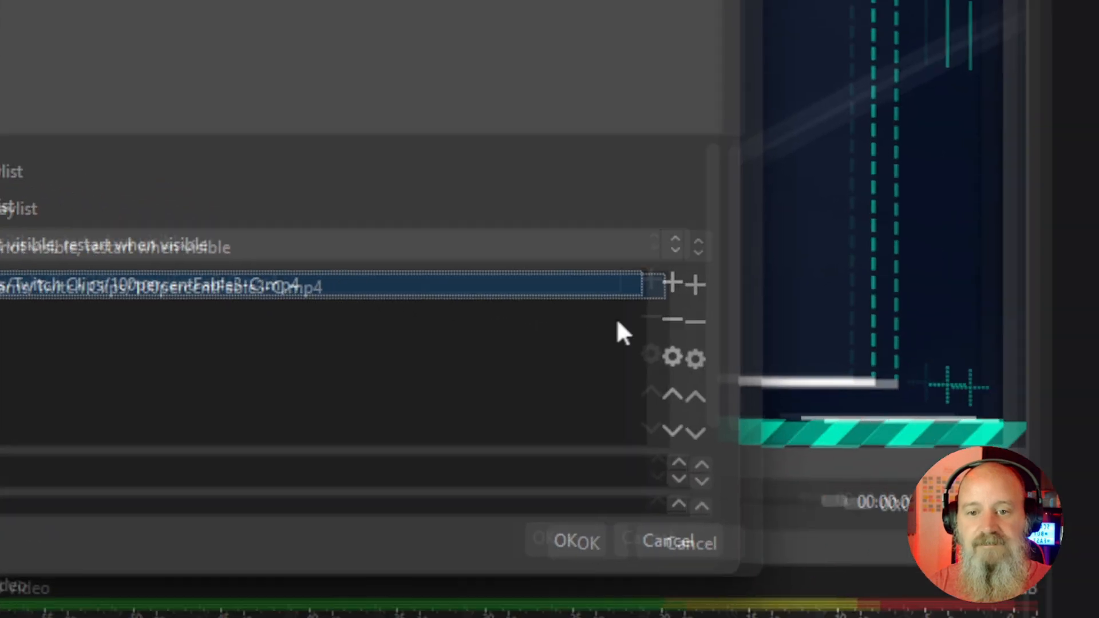
pyautogui.click(614, 313)
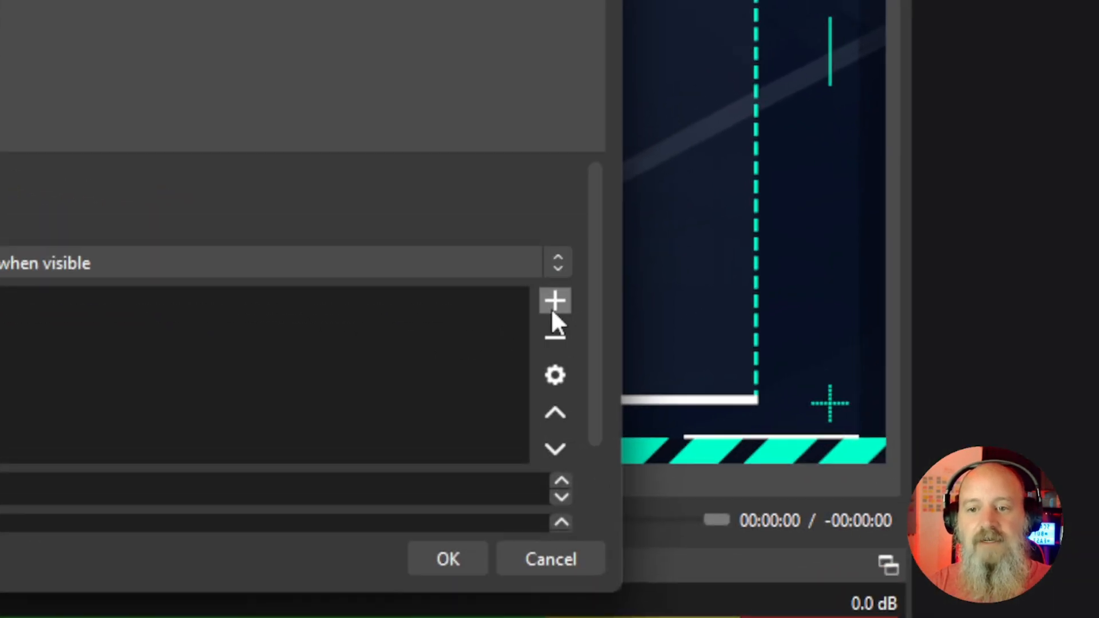
# - Add the C:/MyPrograms/Twitch Clips folder to the BRB Video playlist and tick Shuffle Playlist
pyautogui.click(568, 303)
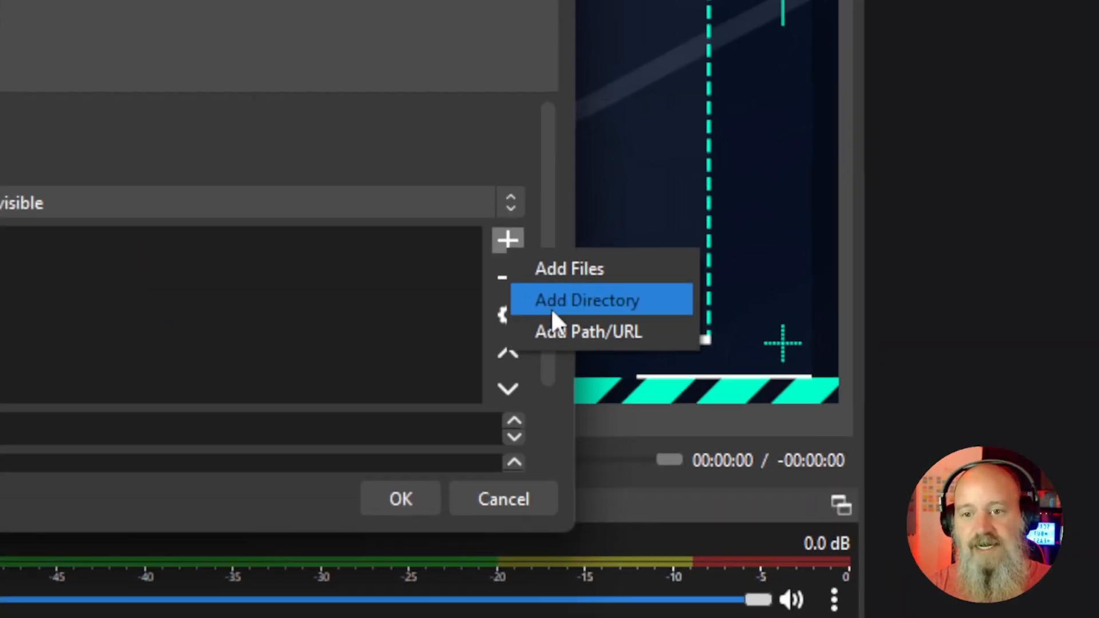
pyautogui.click(554, 292)
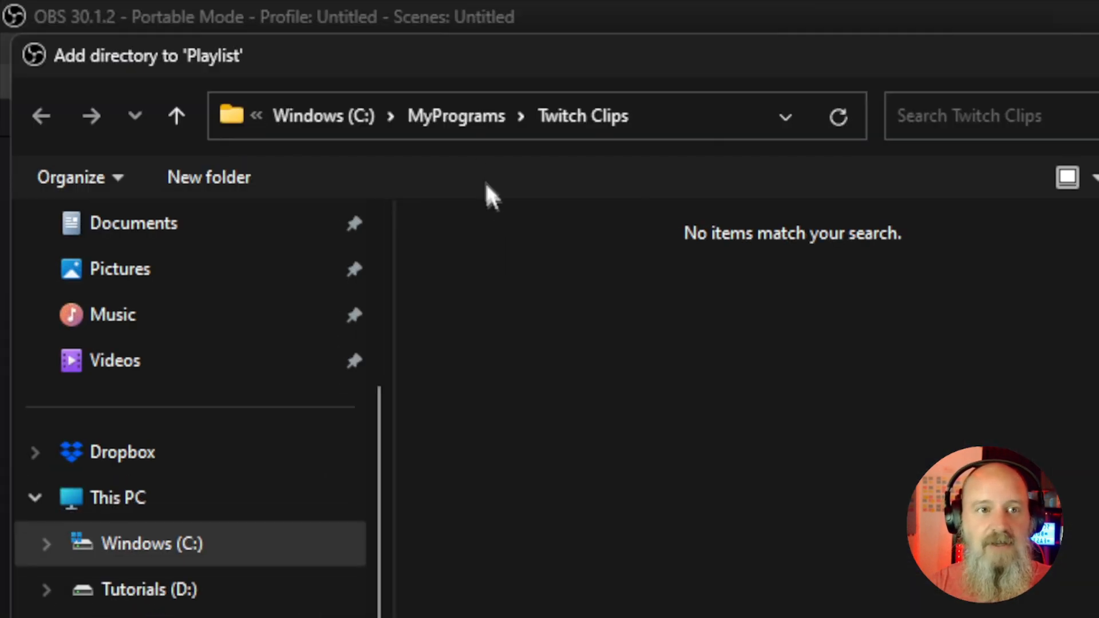
pyautogui.click(470, 118)
pyautogui.click(502, 316)
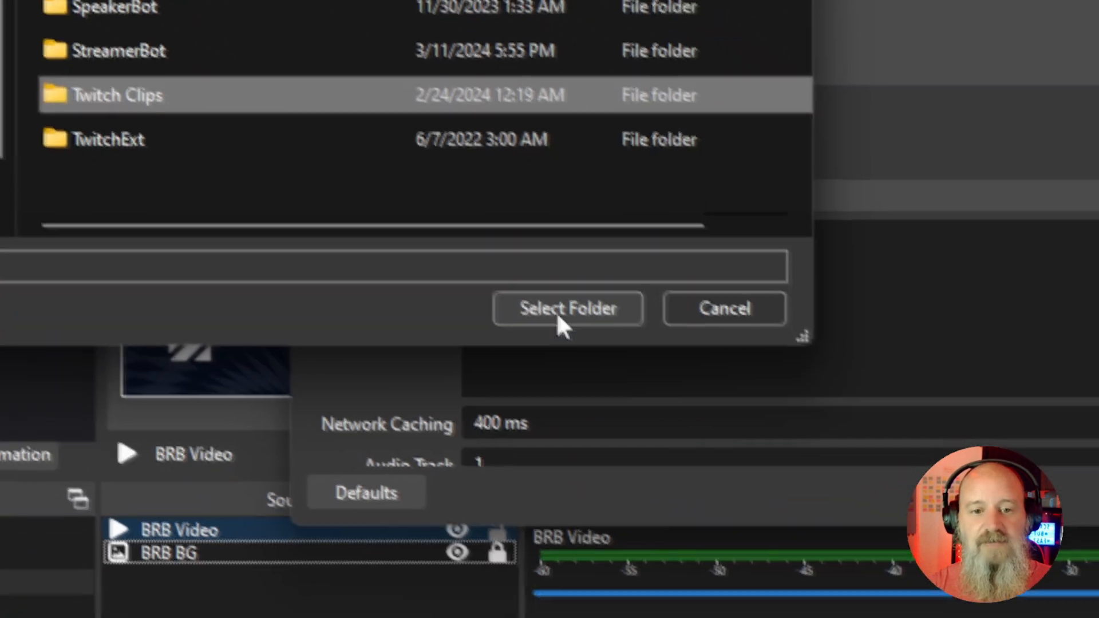
pyautogui.click(944, 497)
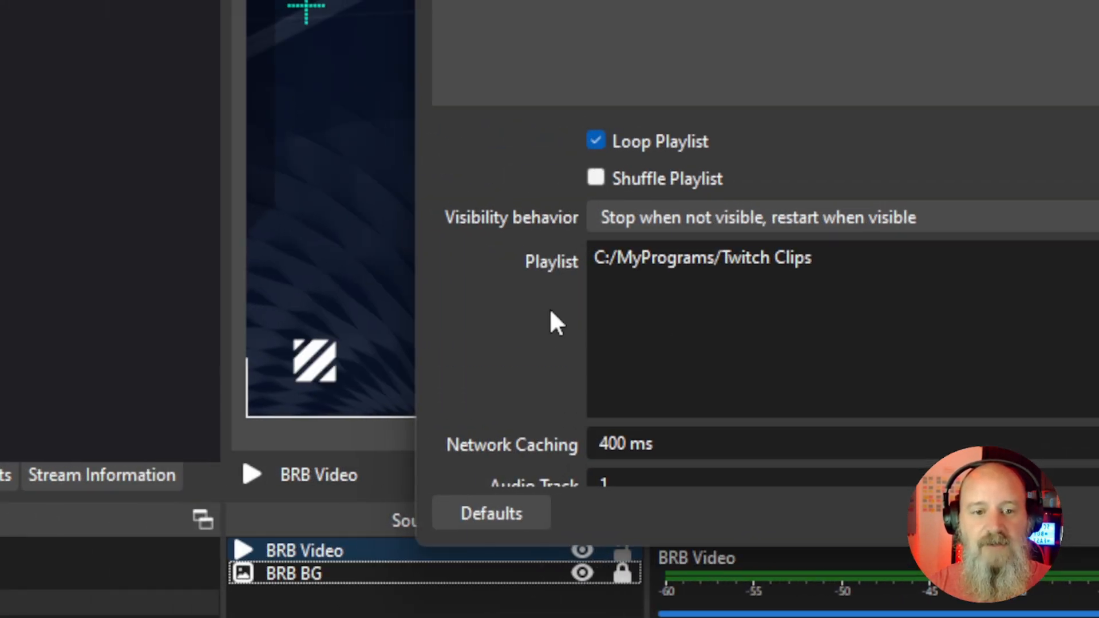
pyautogui.scroll(-2, 211, 300)
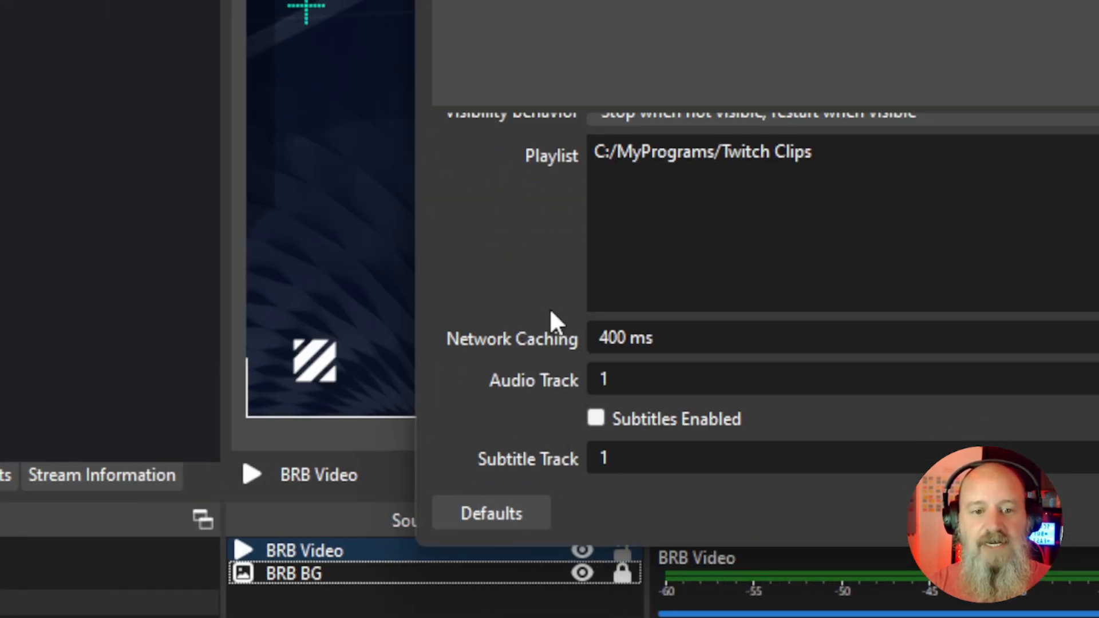
pyautogui.scroll(2, 554, 324)
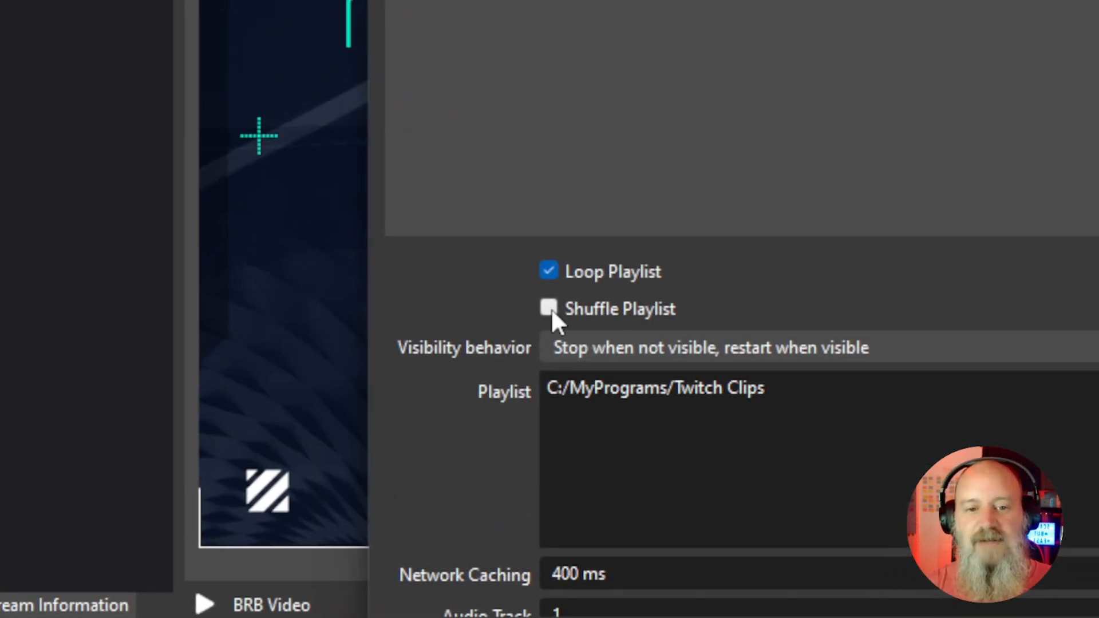
pyautogui.click(552, 311)
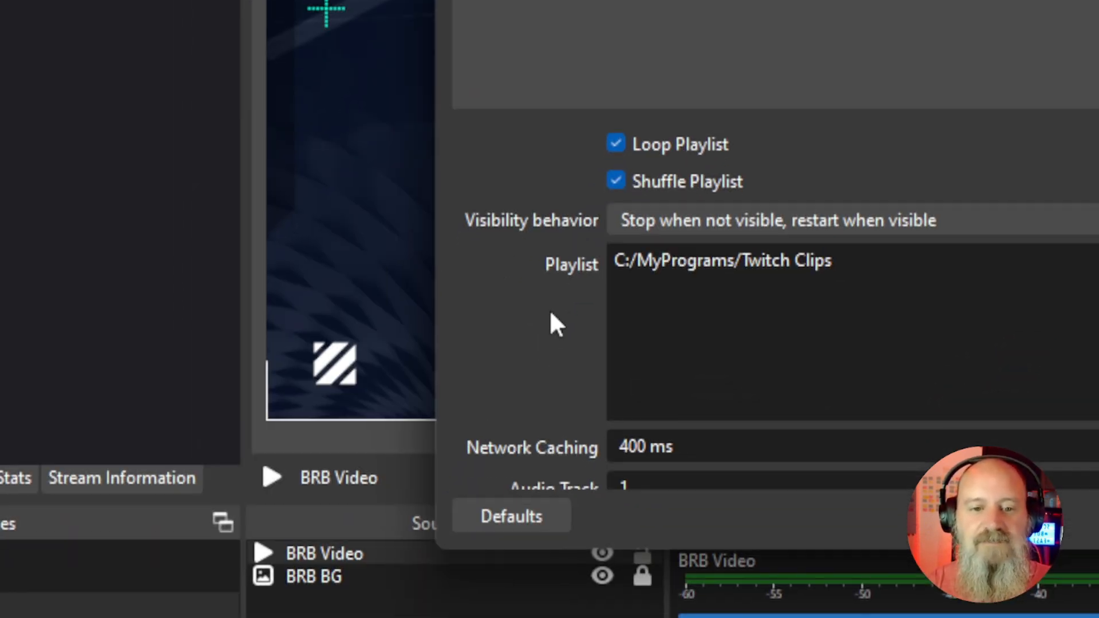
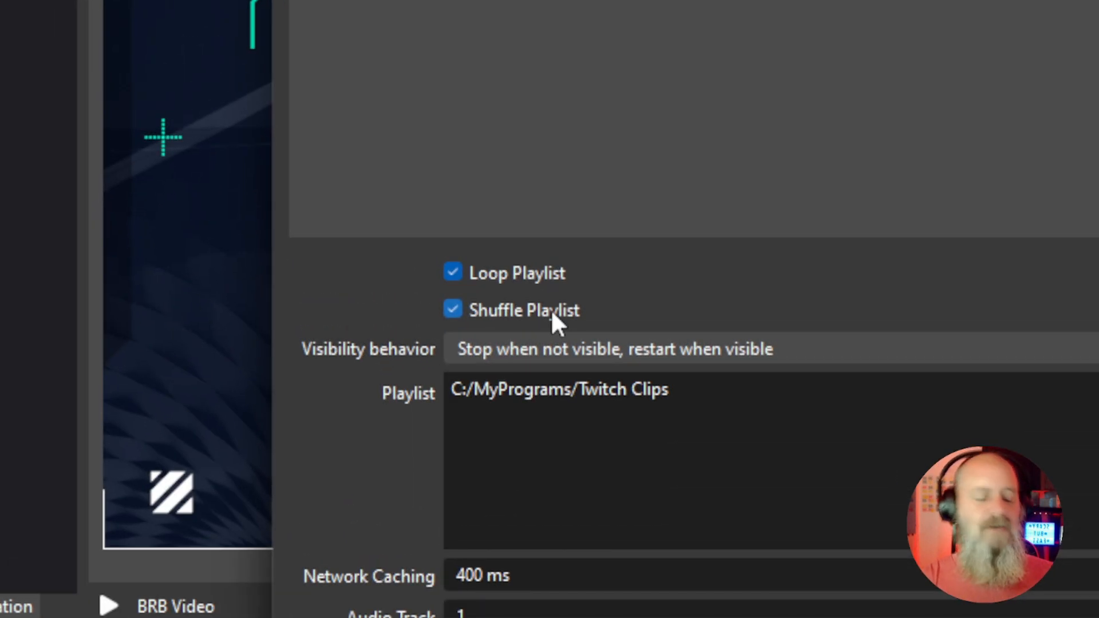
# - Untick Shuffle Playlist for the BRB Video Twitch Clips playlist and confirm with OK
pyautogui.click(550, 309)
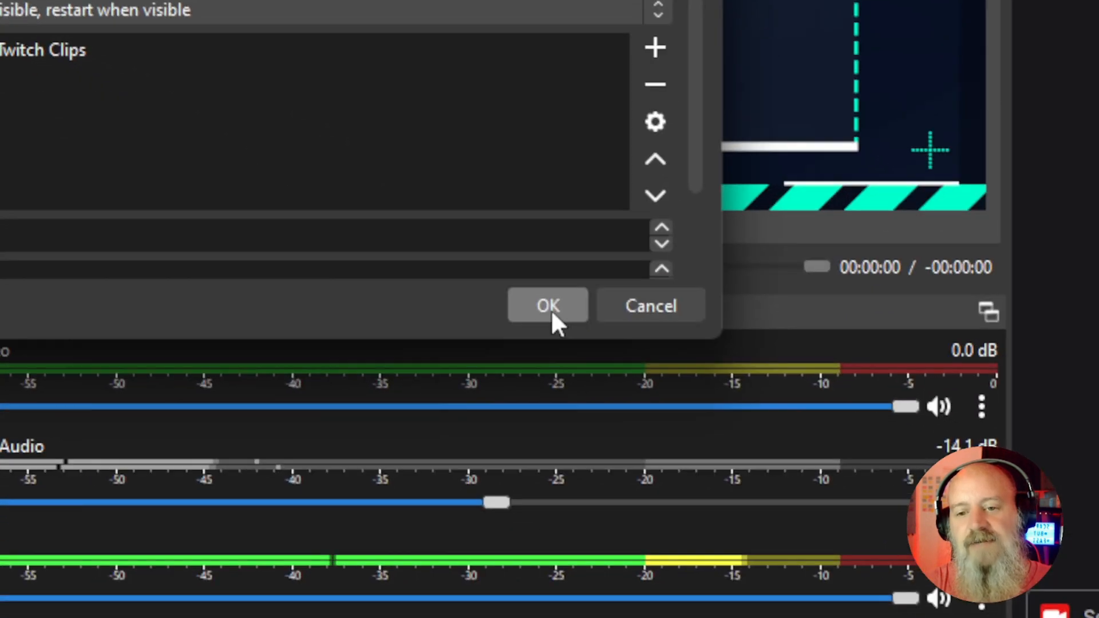
pyautogui.click(549, 309)
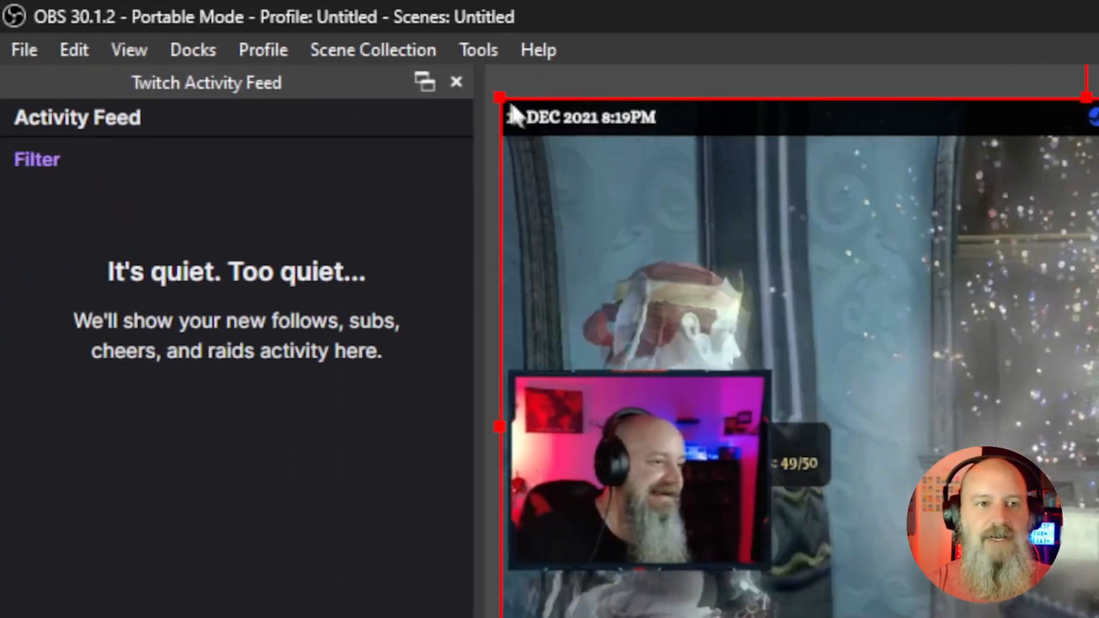
# - Resize the BRB Video clip to fit the frame on the right, then deselect it
pyautogui.moveTo(507, 103); pyautogui.dragTo(567, 300)
pyautogui.click(392, 340)
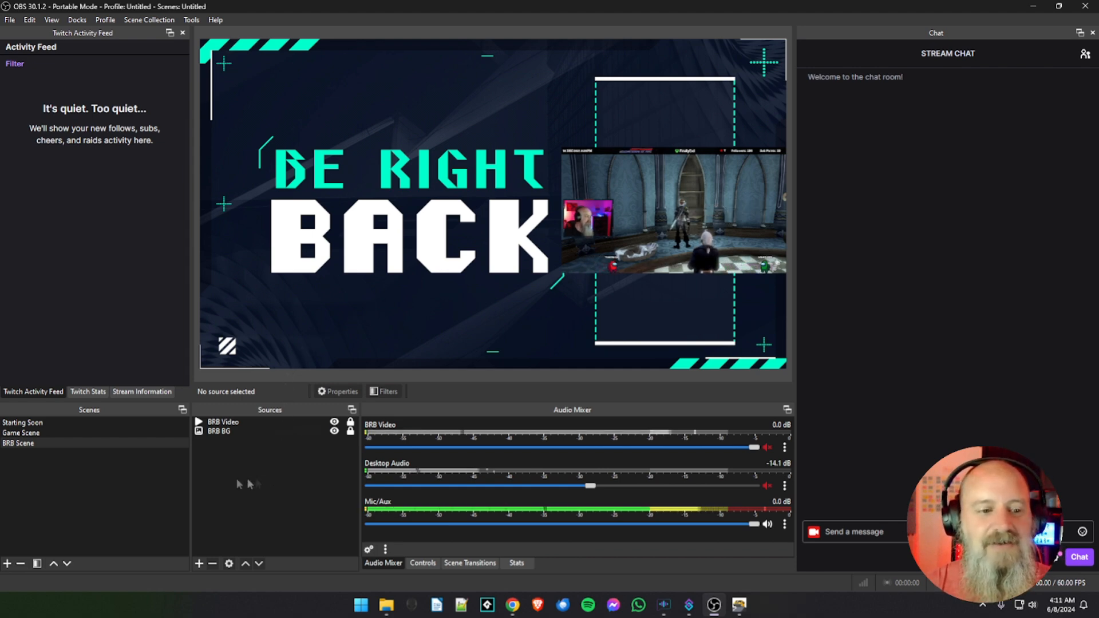
# - Switch through Game Scene back to Starting Soon and show the Controls panel instead of the mixer
pyautogui.click(57, 434)
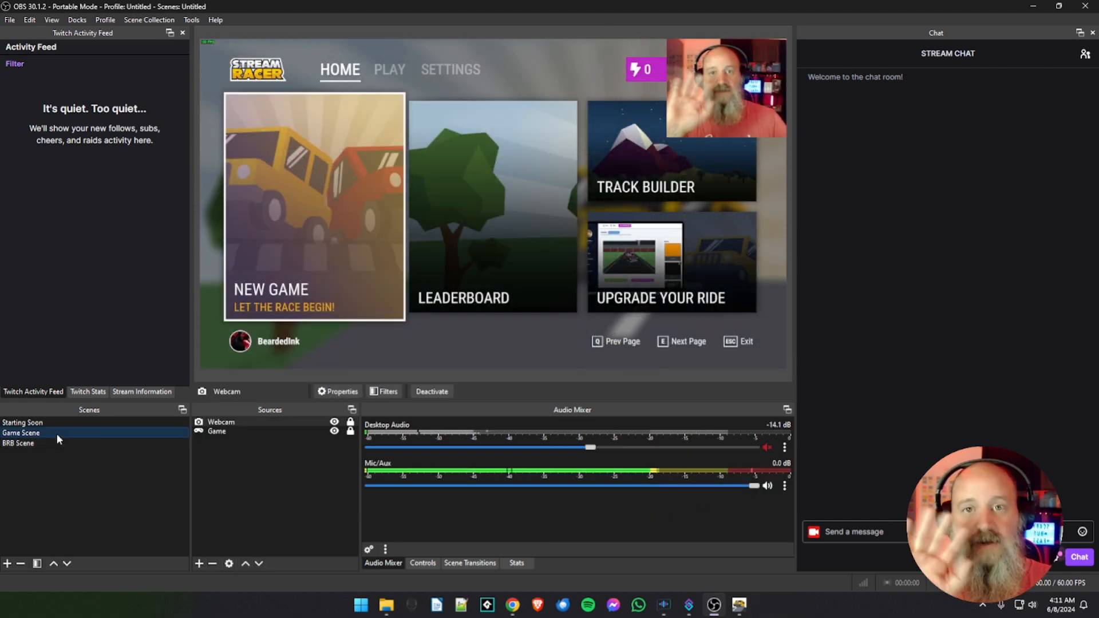
pyautogui.click(54, 423)
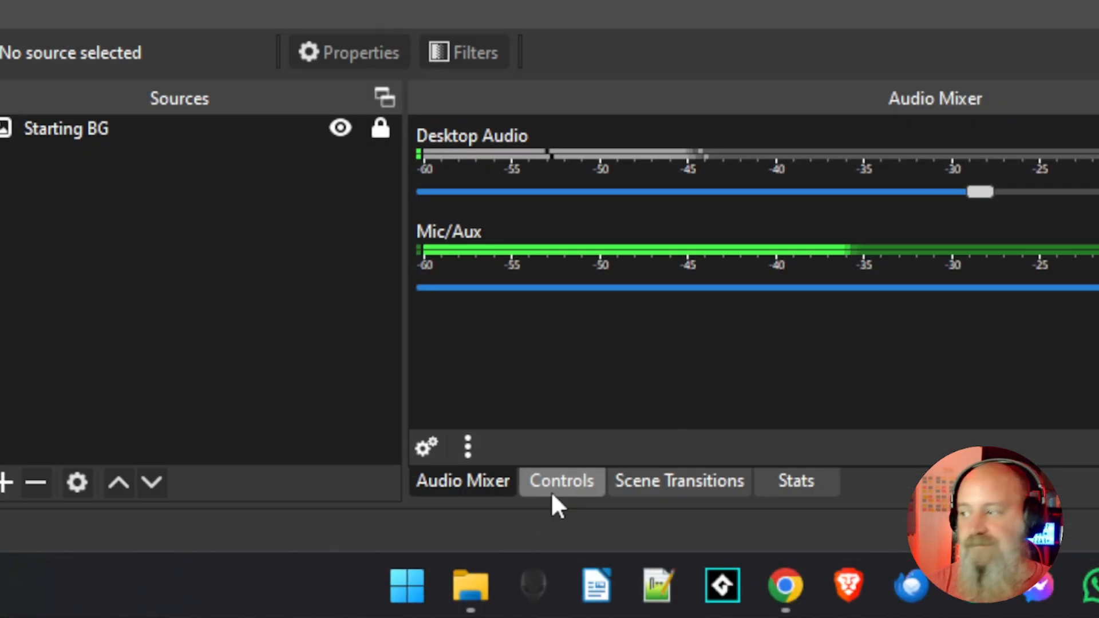
pyautogui.click(422, 566)
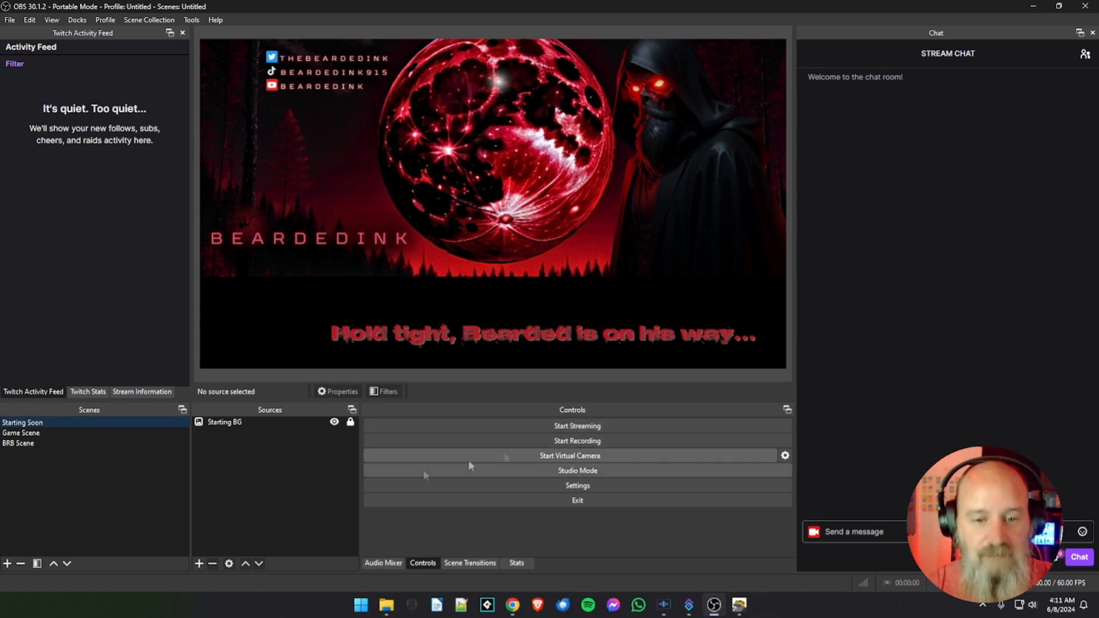
# - Restore the audio mixer and review Game Scene and BRB Scene in the preview
pyautogui.click(382, 562)
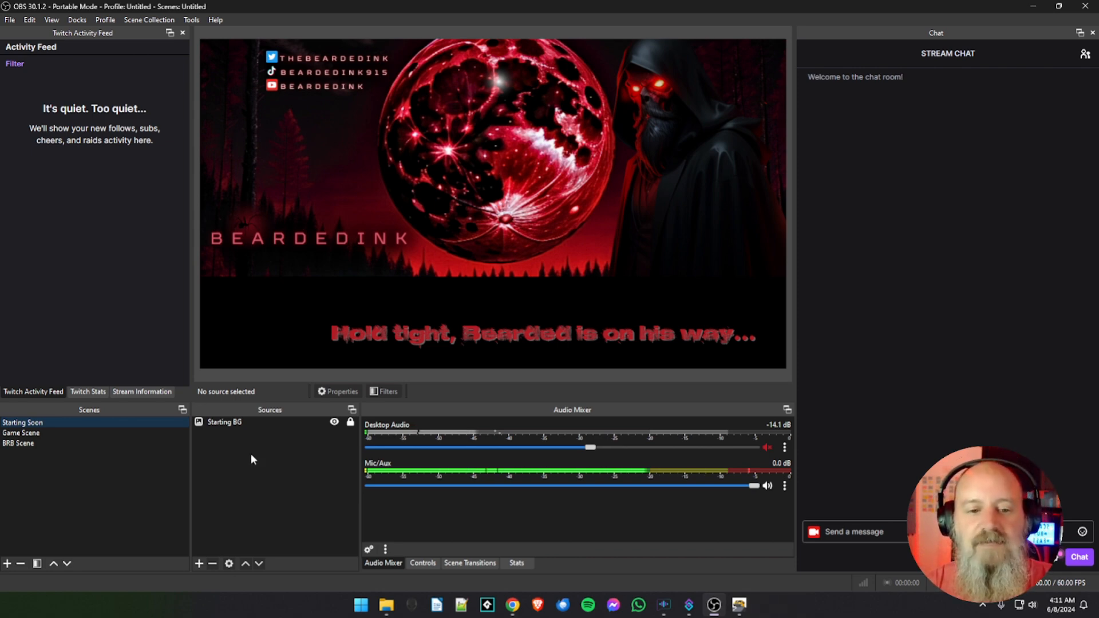
pyautogui.click(32, 436)
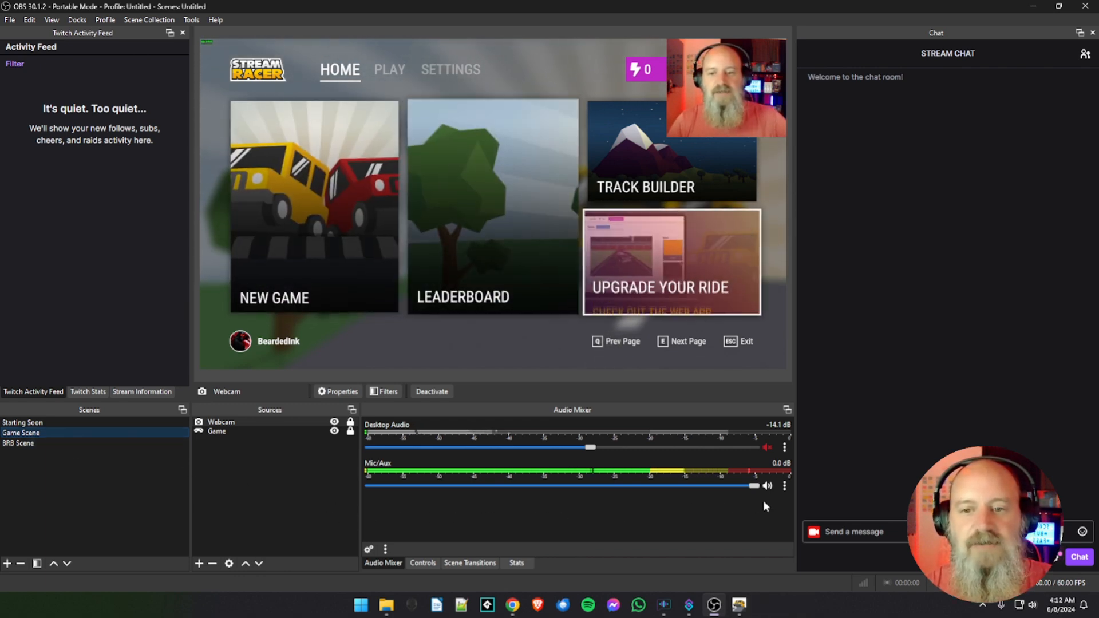
pyautogui.click(259, 527)
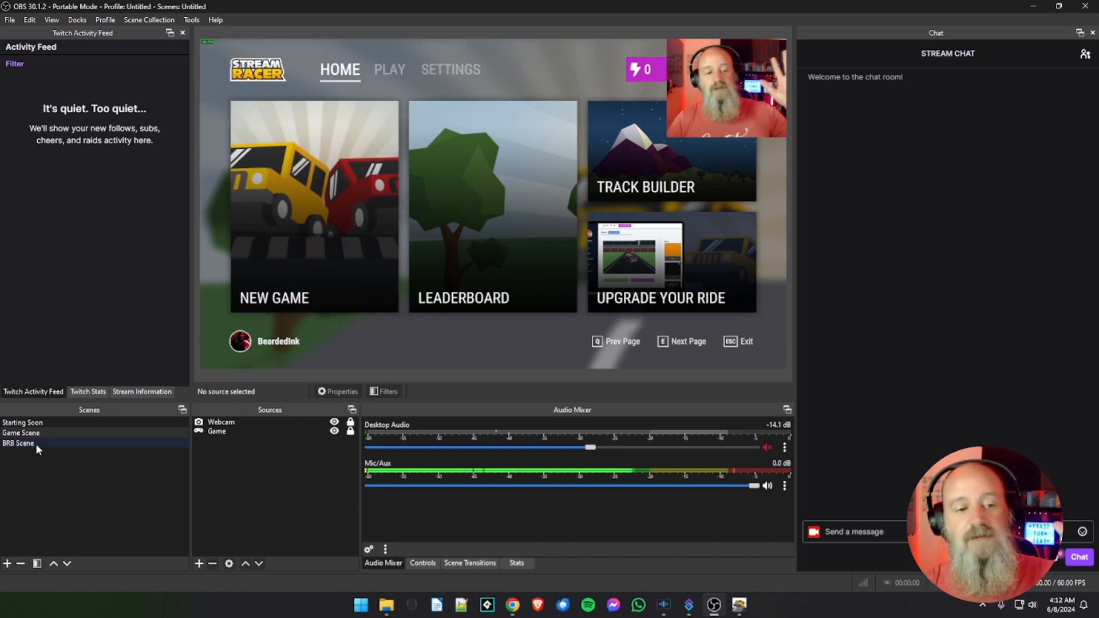
pyautogui.click(35, 444)
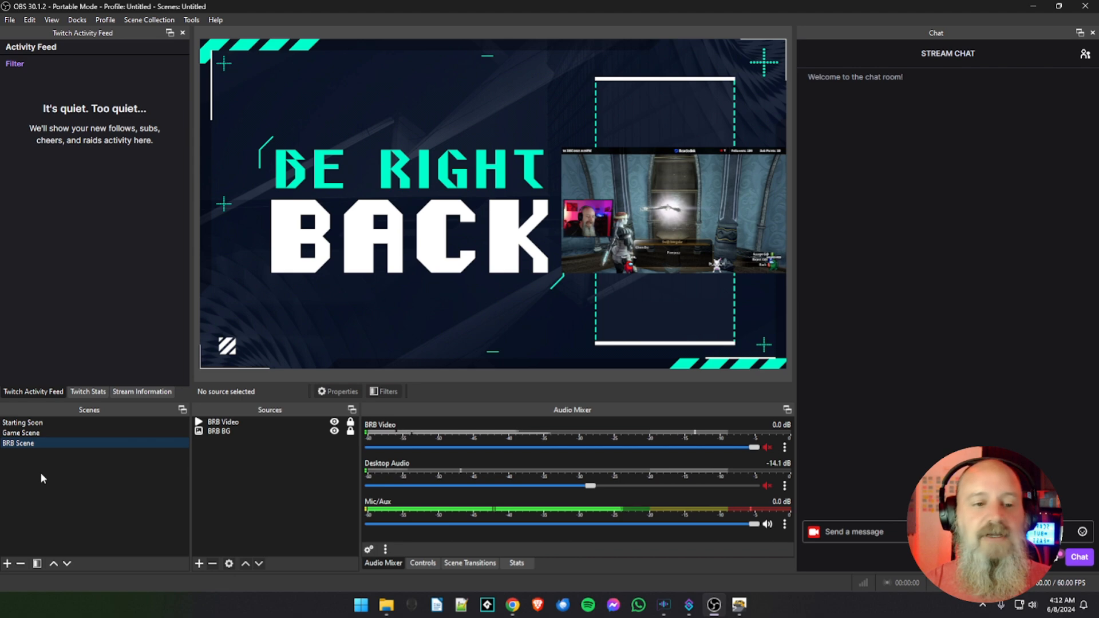
# - Return to Game Scene with Controls shown and close the StreamRacer game window from the taskbar
pyautogui.click(41, 434)
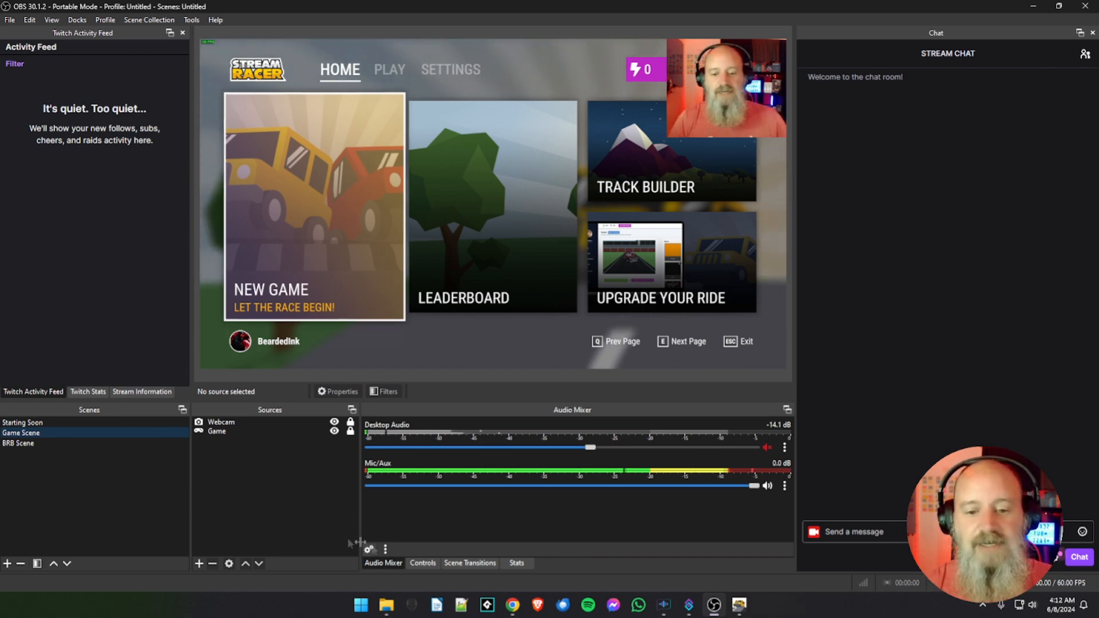
pyautogui.click(423, 563)
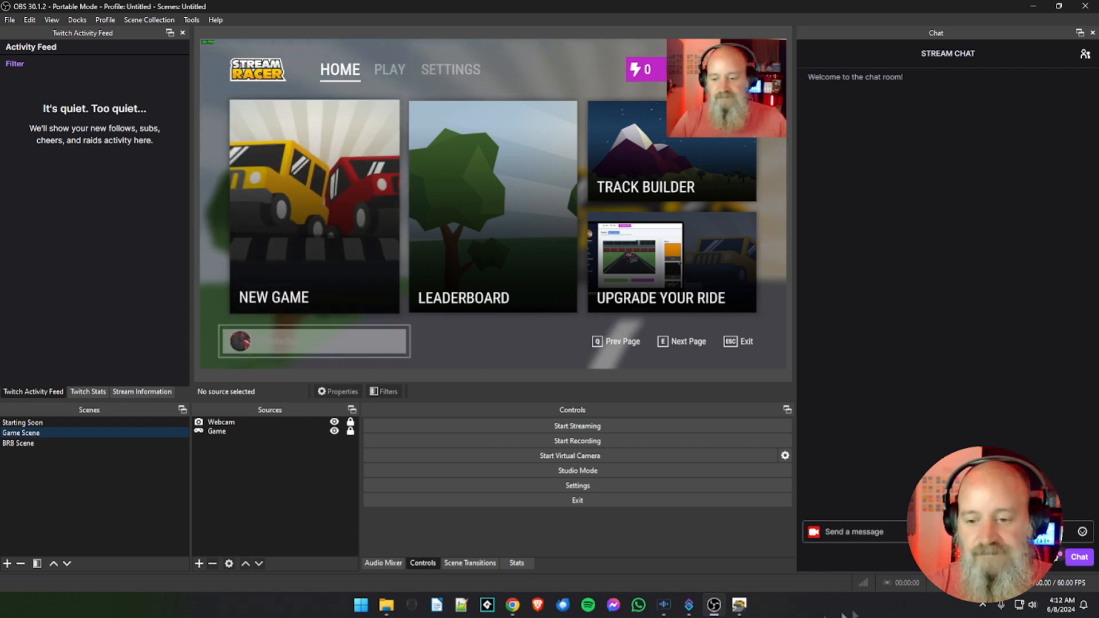
pyautogui.rightClick(739, 604)
pyautogui.click(733, 574)
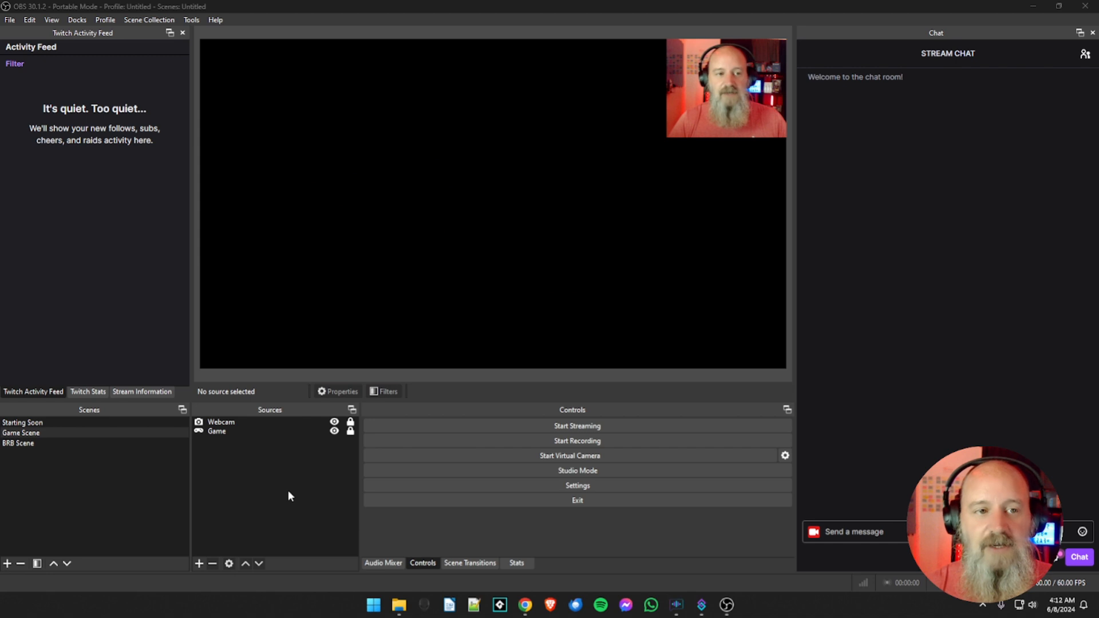